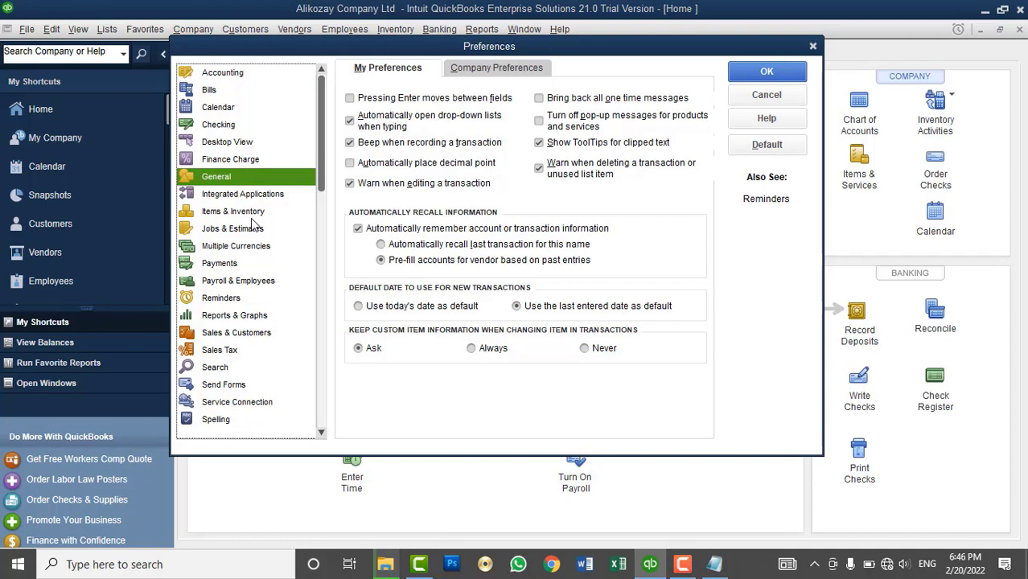
- Open Advanced Inventory Settings from the Items & Inventory company preferences
left_click(254, 214)
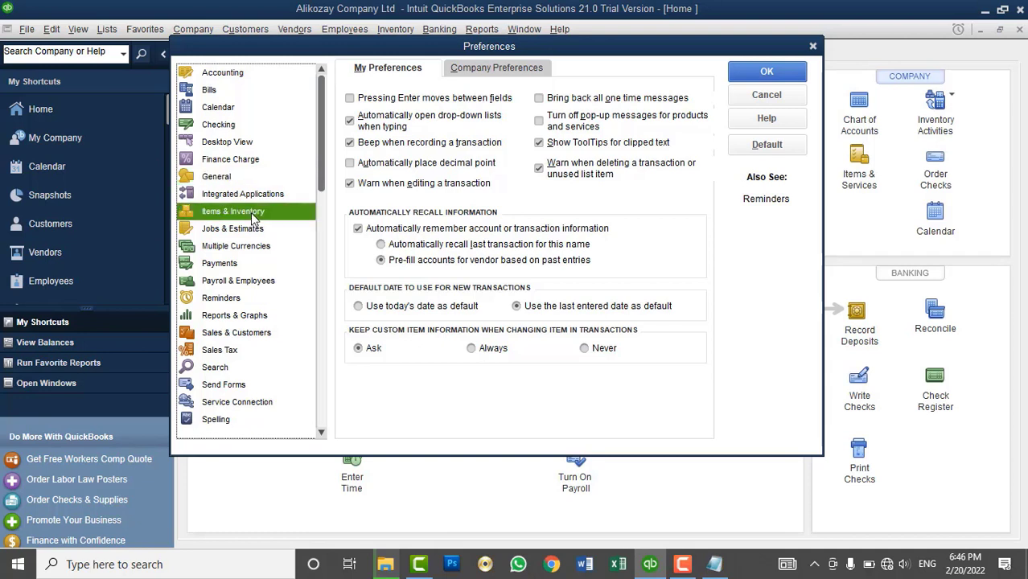
left_click(485, 71)
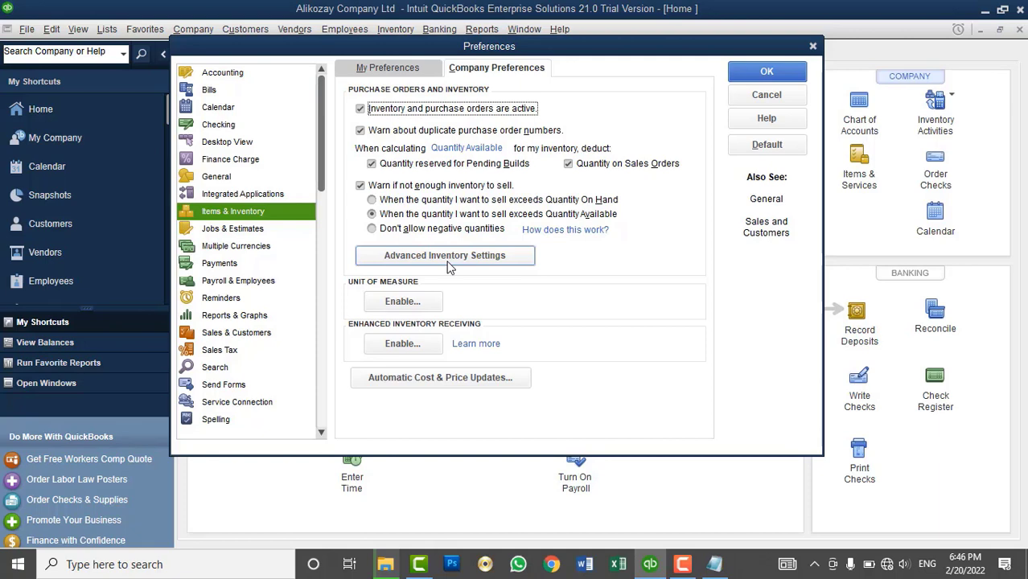
left_click(450, 268)
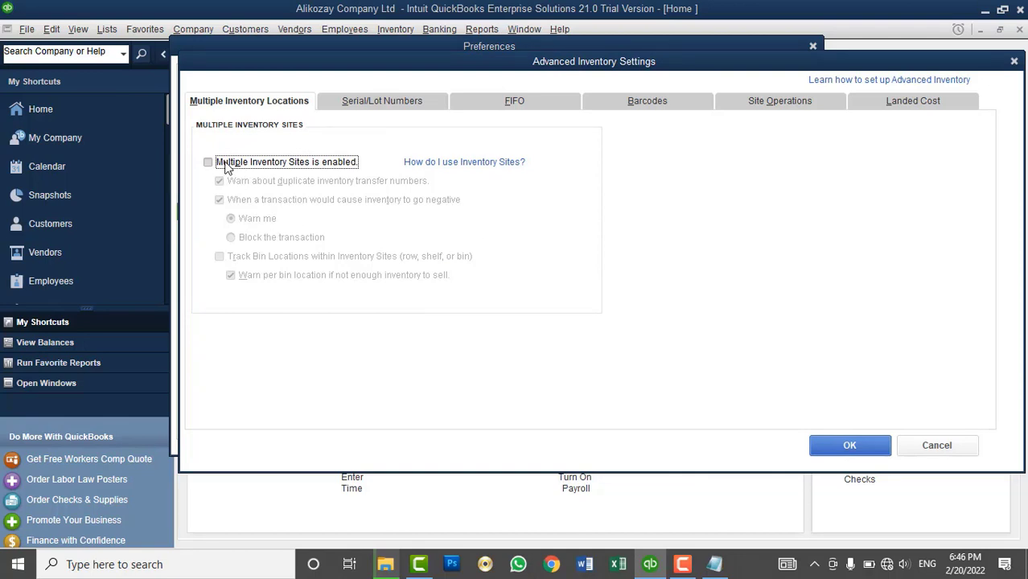
- Enable Multiple Inventory Sites and save the Items & Inventory changes when moving to Accounting
left_click(227, 166)
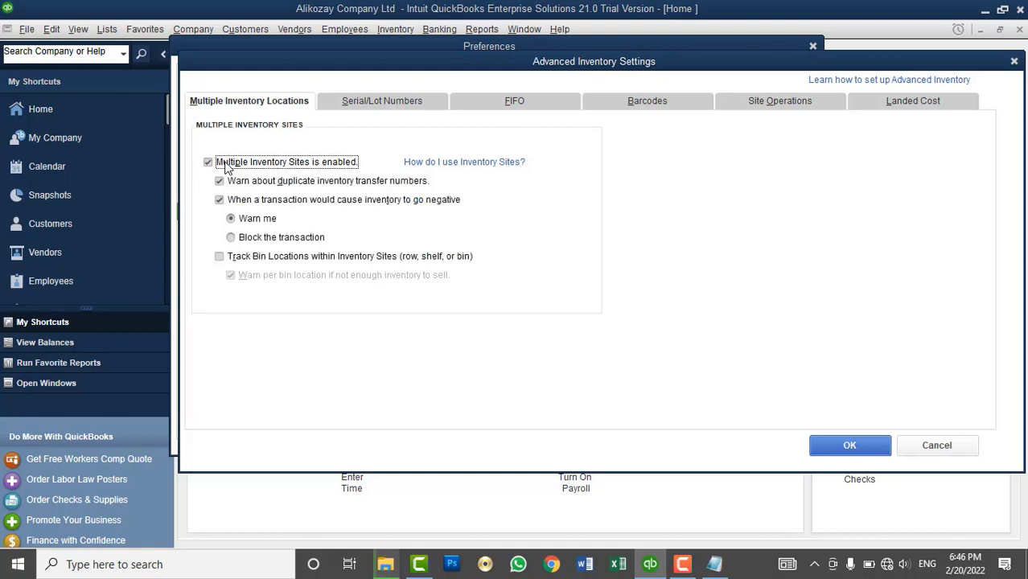
left_click(874, 449)
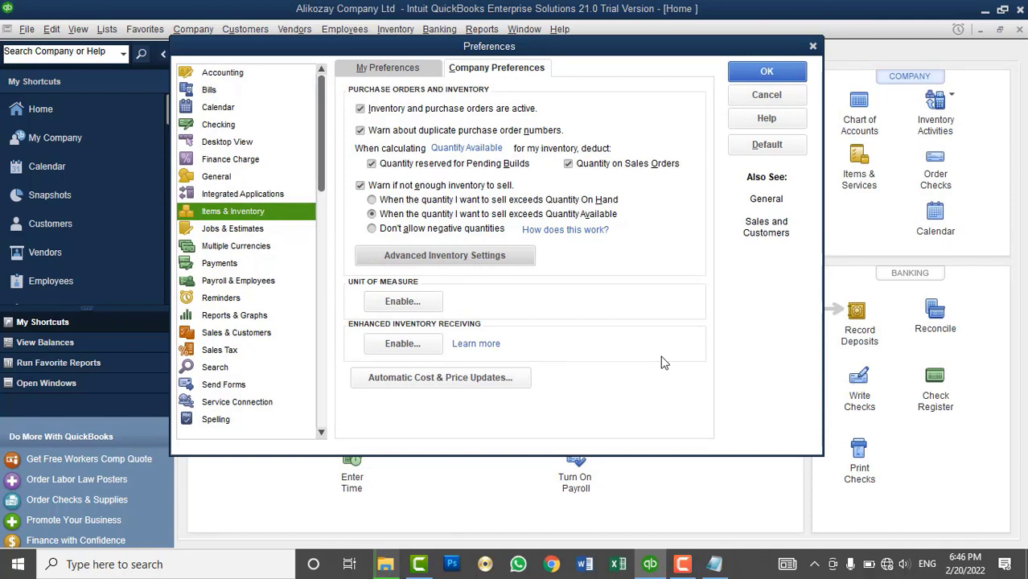
left_click(229, 73)
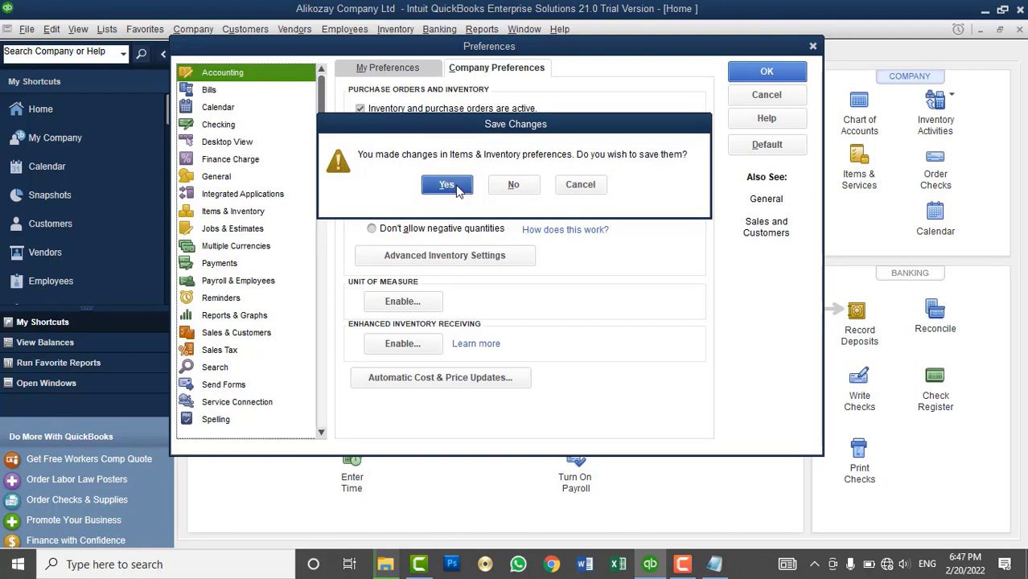
left_click(447, 185)
- Turn on 'Use class tracking for transactions' with 'Prompt to assign classes' in Accounting, then save
left_click(513, 186)
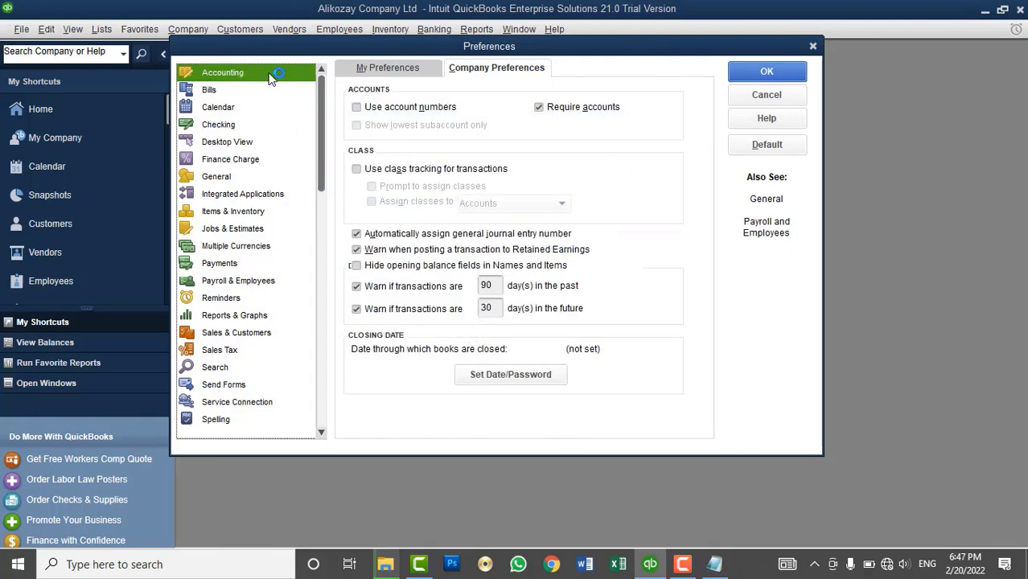
left_click(394, 69)
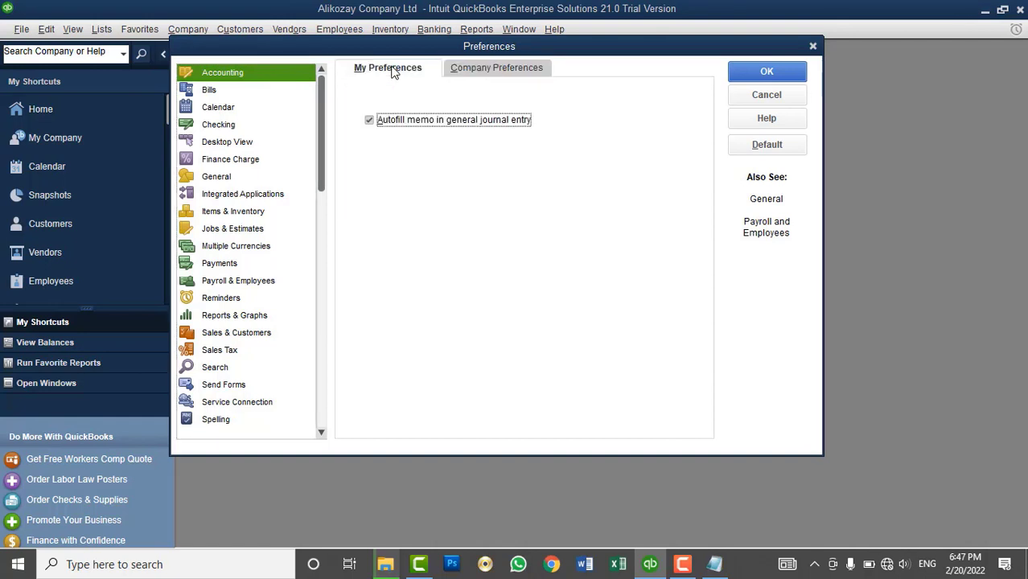
left_click(477, 69)
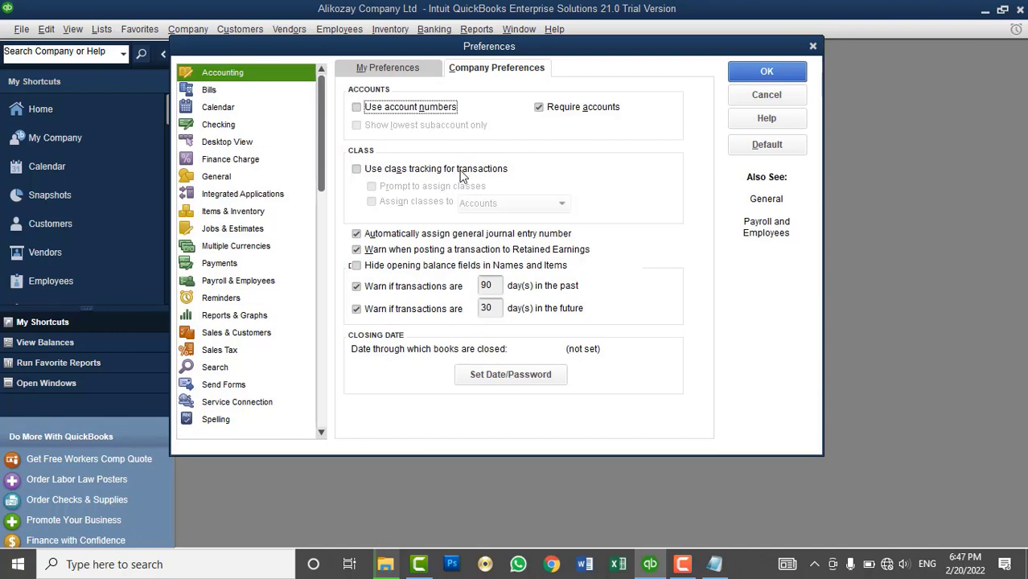
left_click(463, 173)
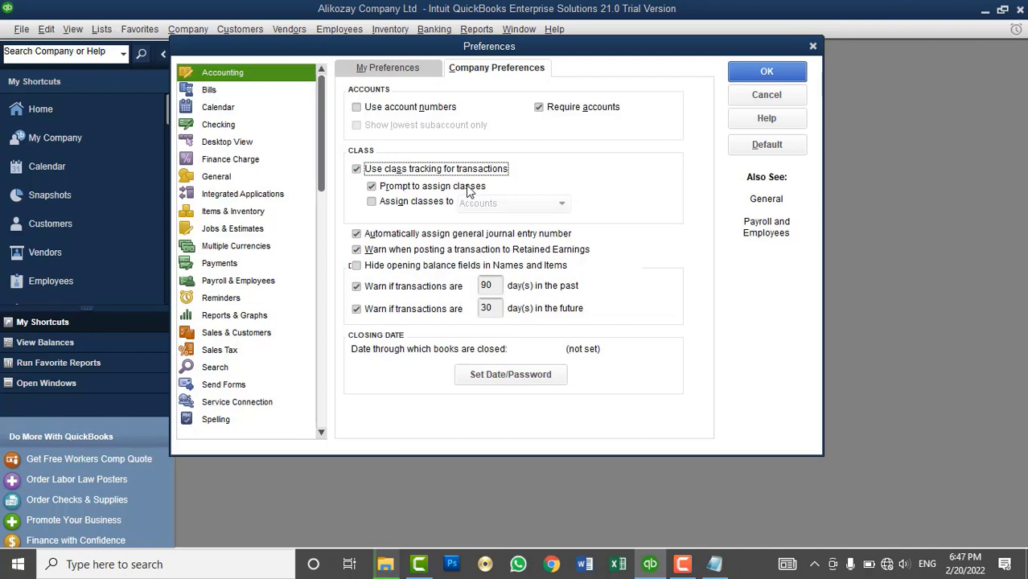
left_click(470, 188)
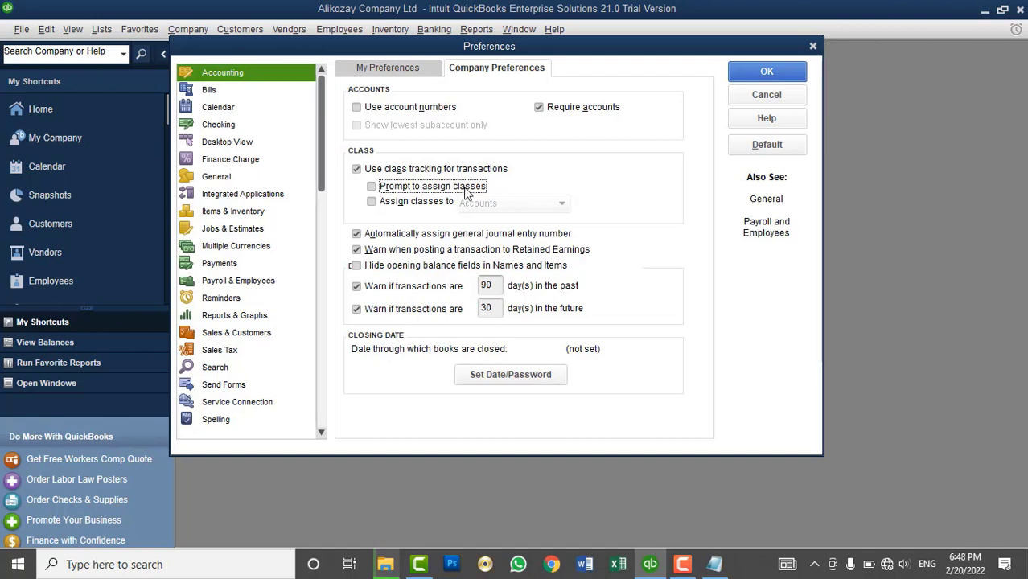
left_click(461, 189)
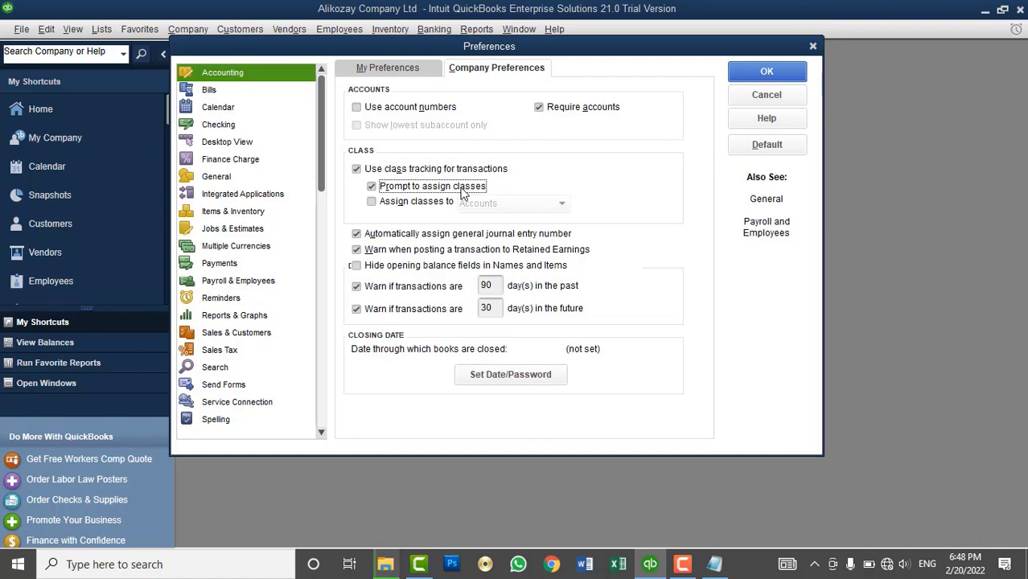
left_click(764, 72)
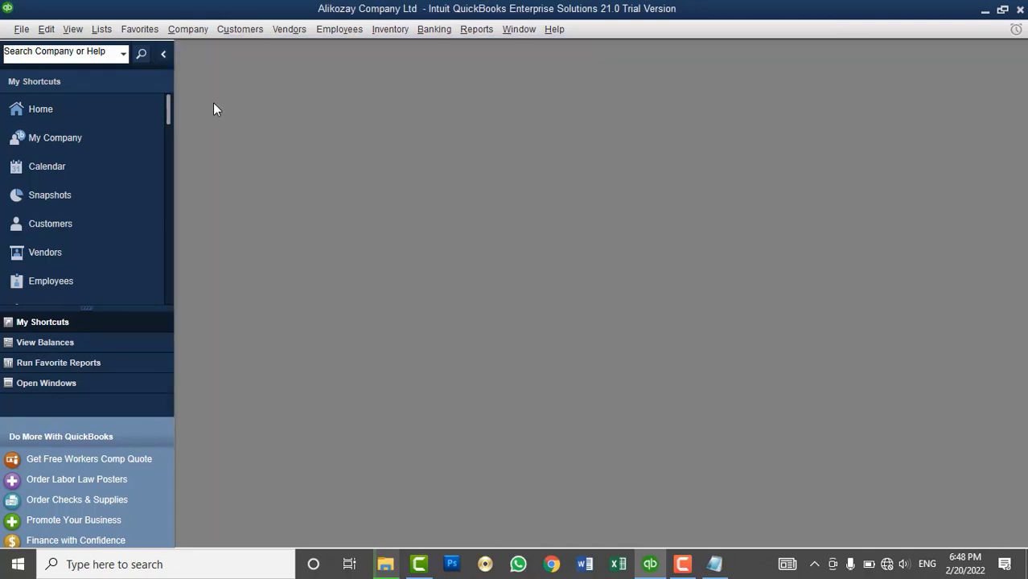
left_click(77, 111)
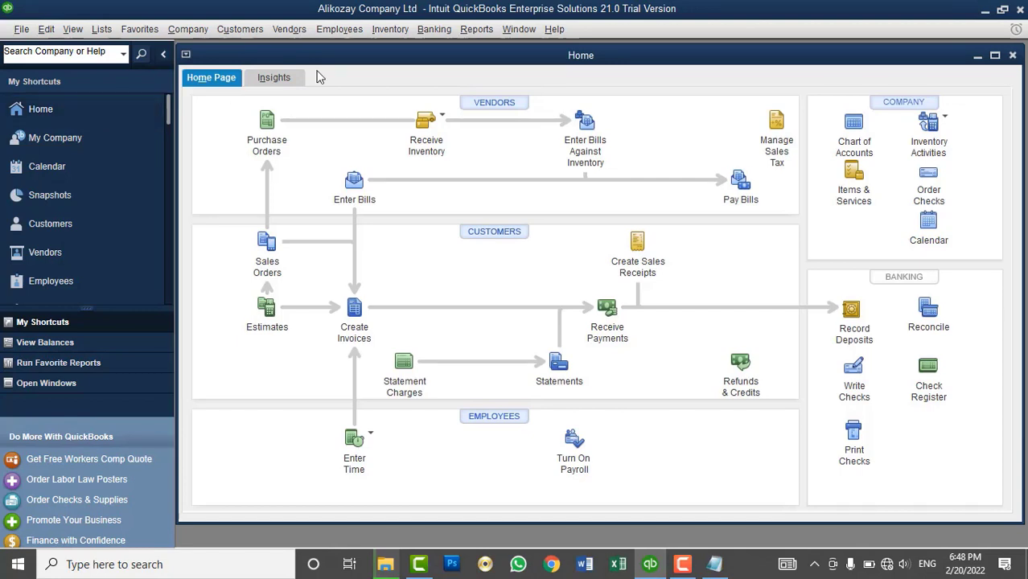
- Turn off class tracking in Accounting company preferences and save that change
double_click(329, 54)
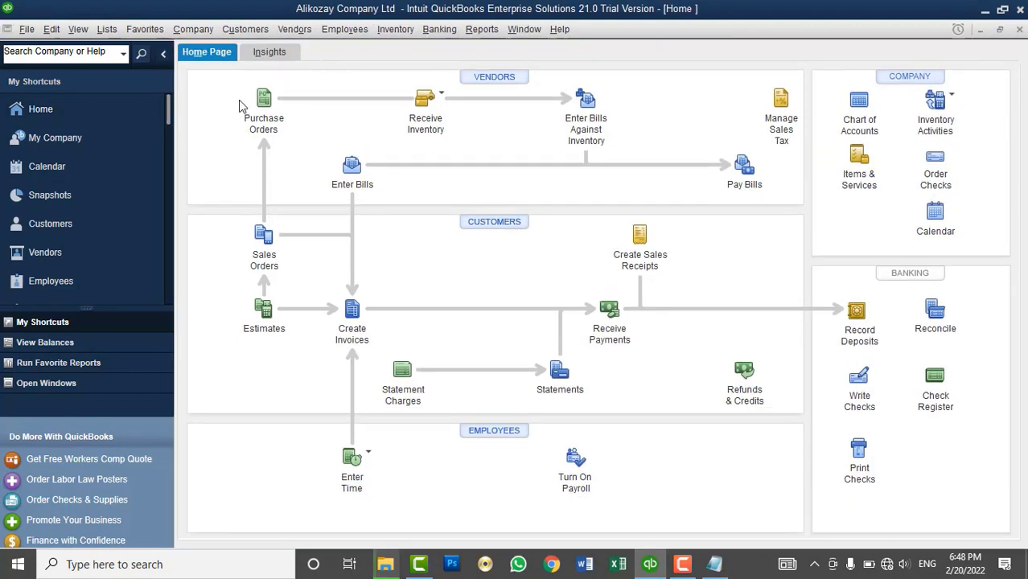
left_click(110, 28)
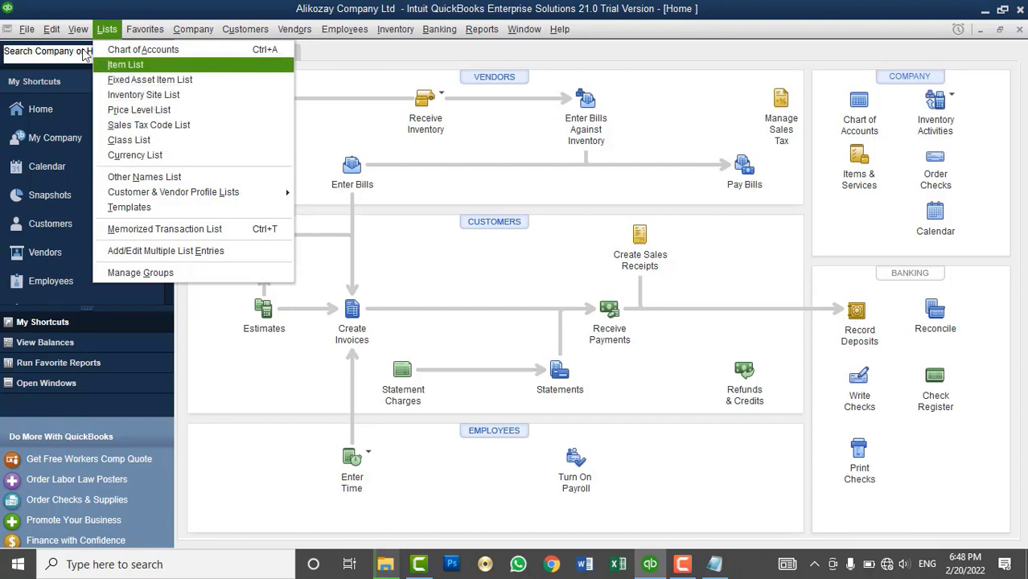
mouse_move(51, 29)
left_click(86, 243)
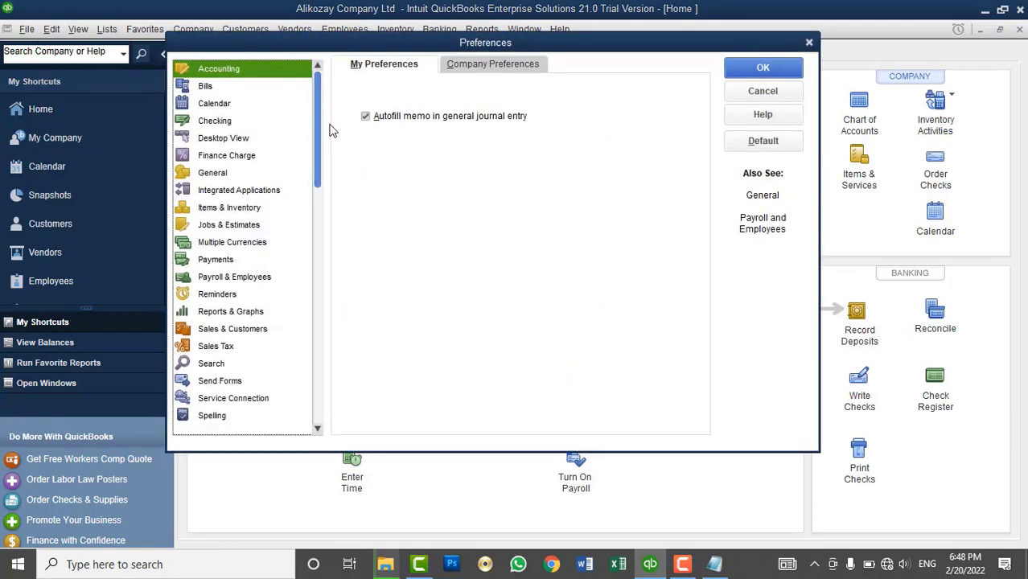
left_click(503, 64)
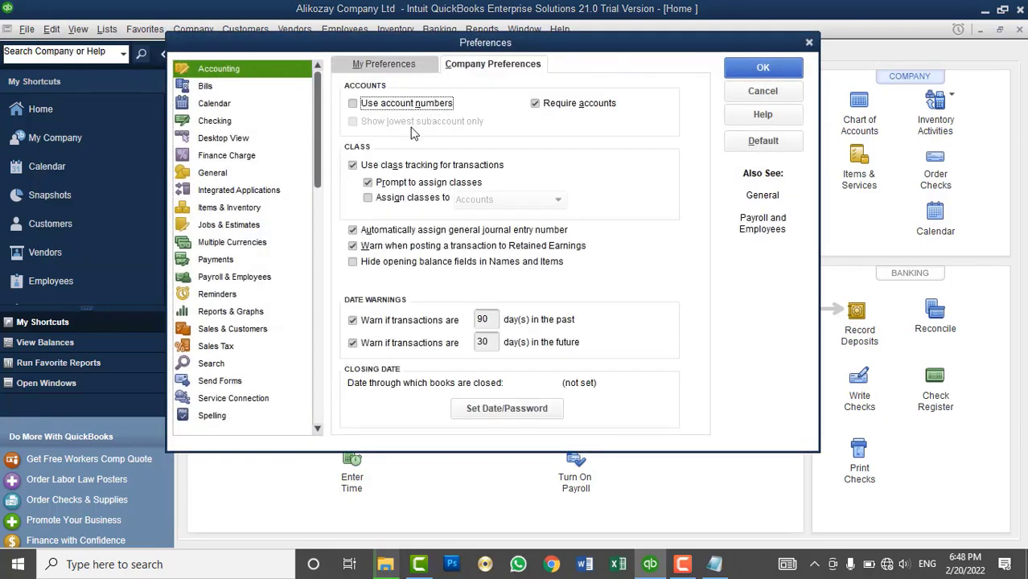
left_click(416, 164)
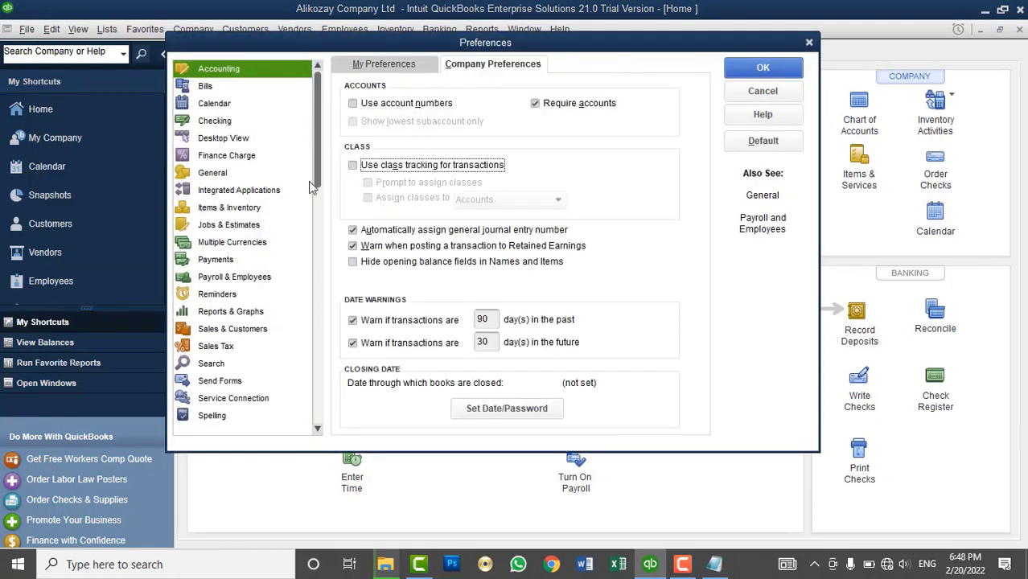
left_click(237, 208)
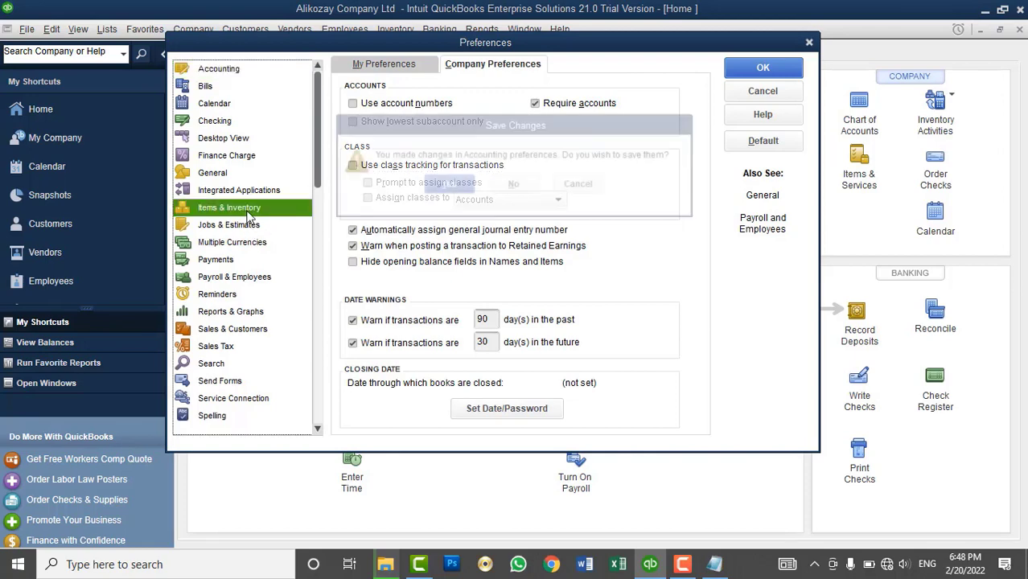
key("Return")
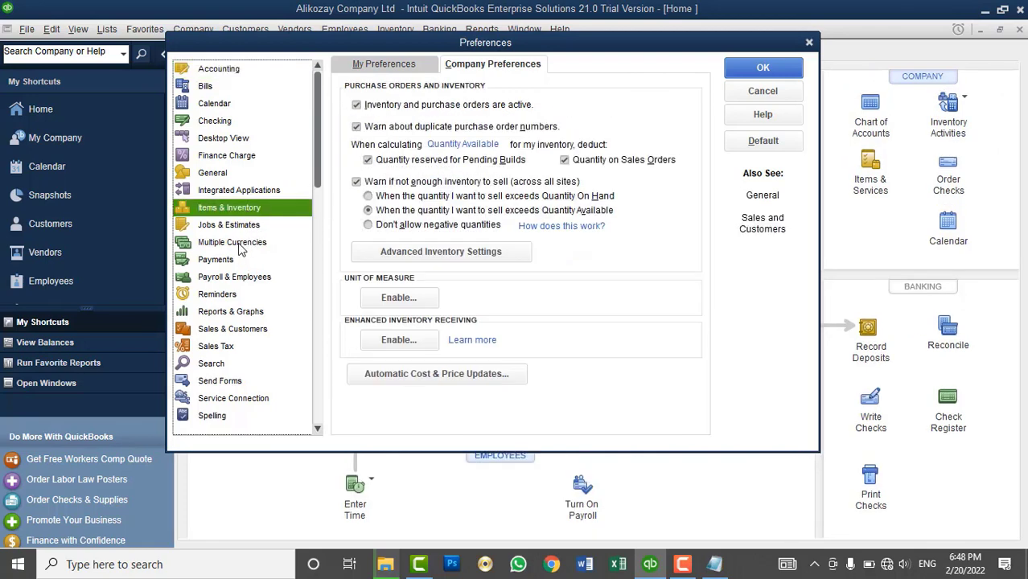
- Disable Multiple Inventory Sites in Advanced Inventory Settings and save the preferences
left_click(416, 252)
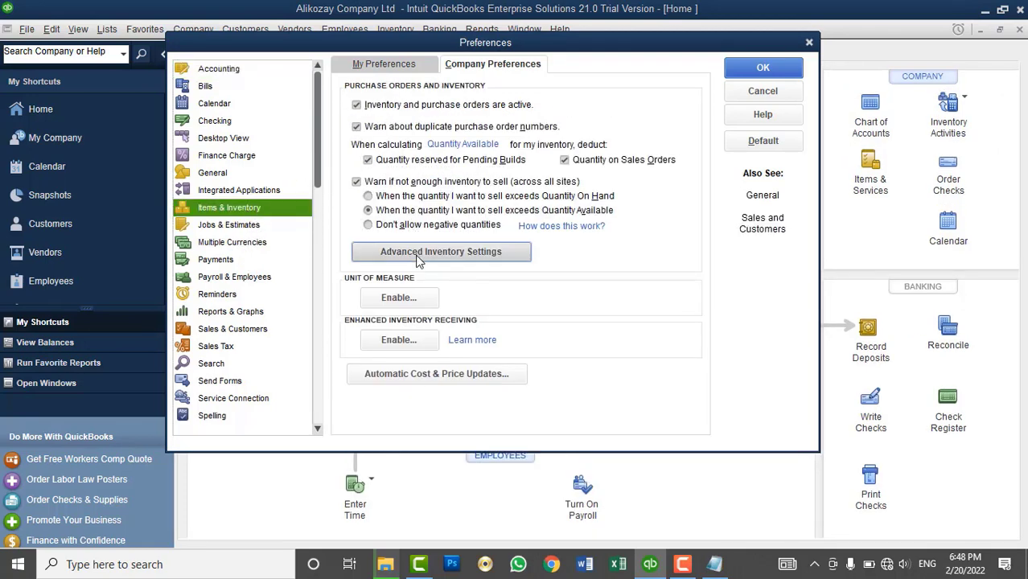
left_click(265, 159)
left_click(833, 443)
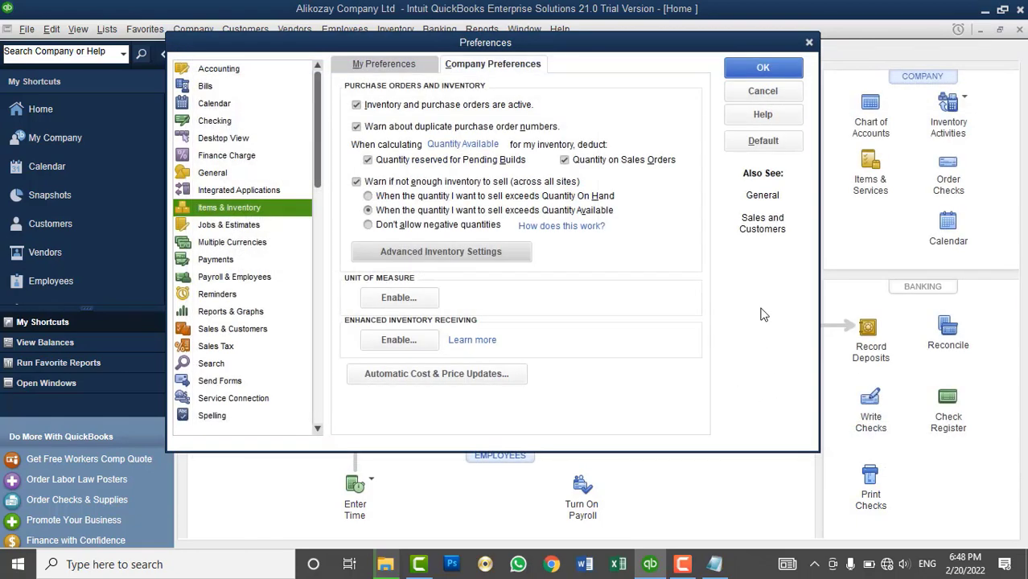
left_click(763, 67)
left_click(512, 185)
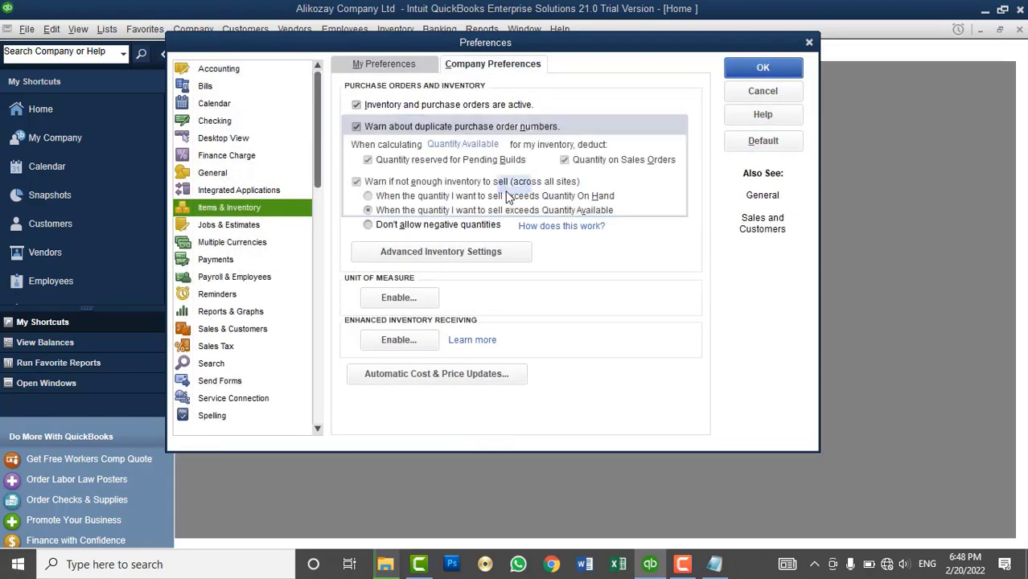
- Re-enable Multiple Inventory Sites and save the Items & Inventory preferences
left_click(103, 30)
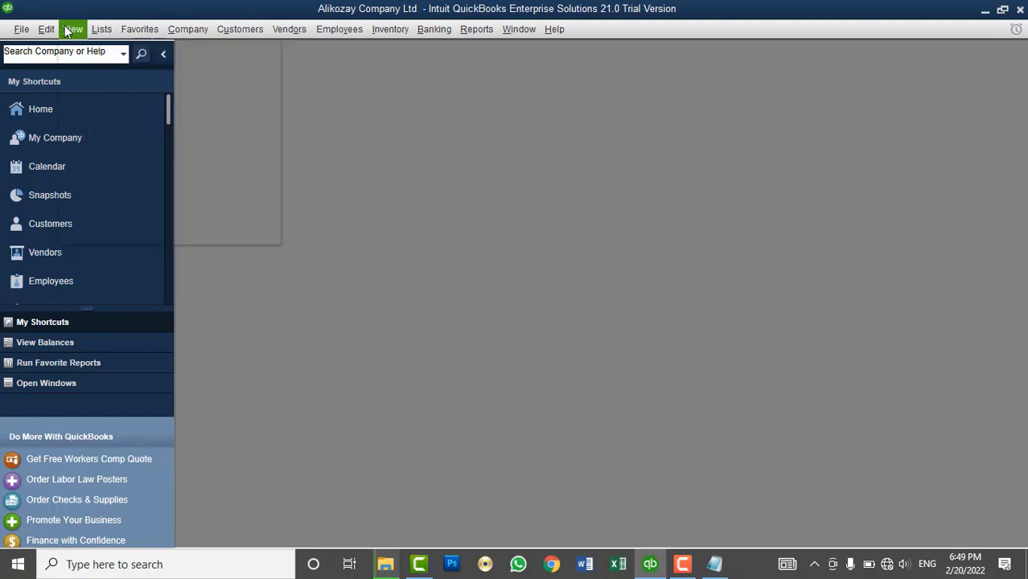
mouse_move(46, 29)
left_click(91, 243)
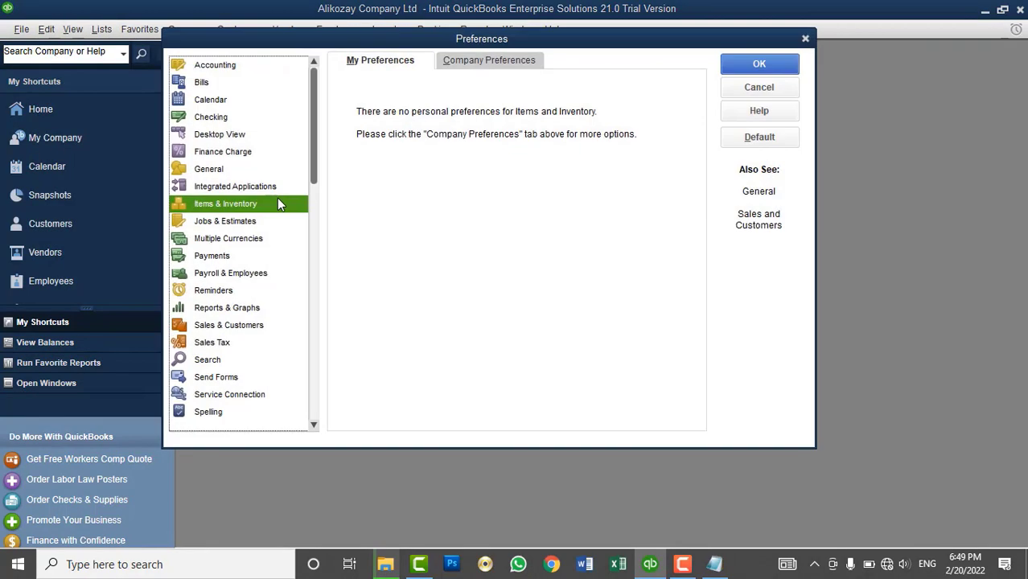
left_click(475, 61)
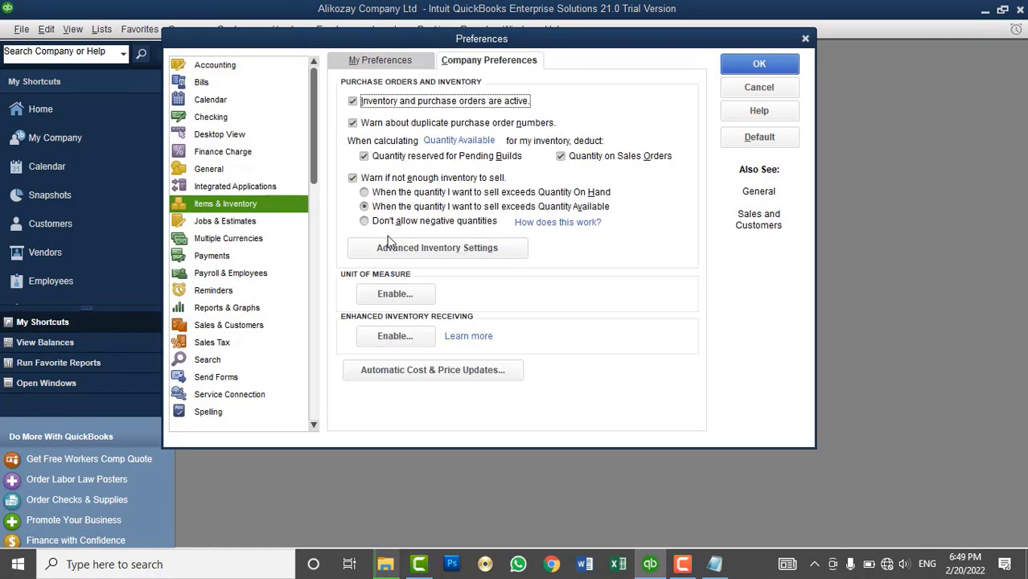
left_click(390, 243)
left_click(201, 154)
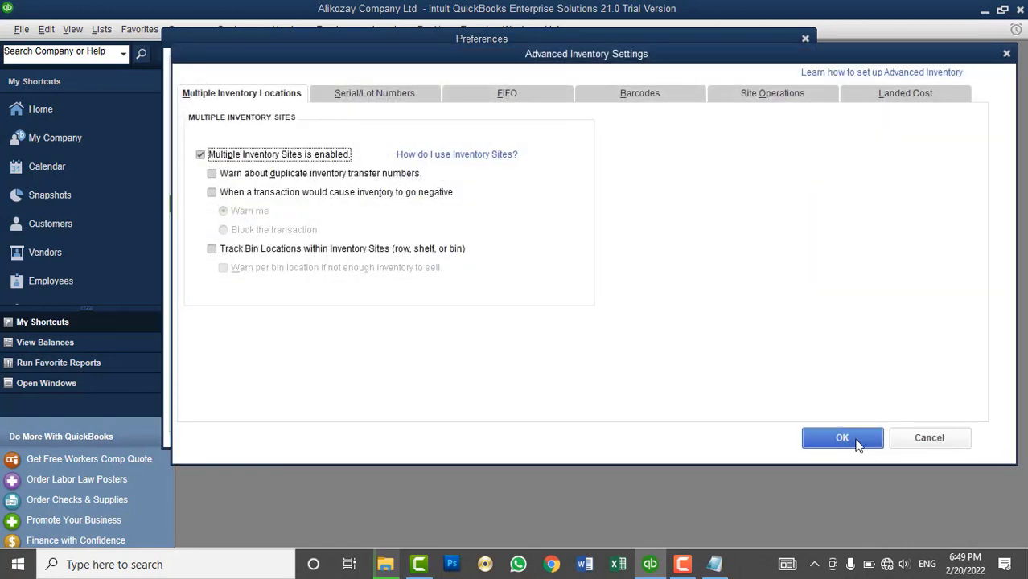
left_click(841, 437)
left_click(249, 72)
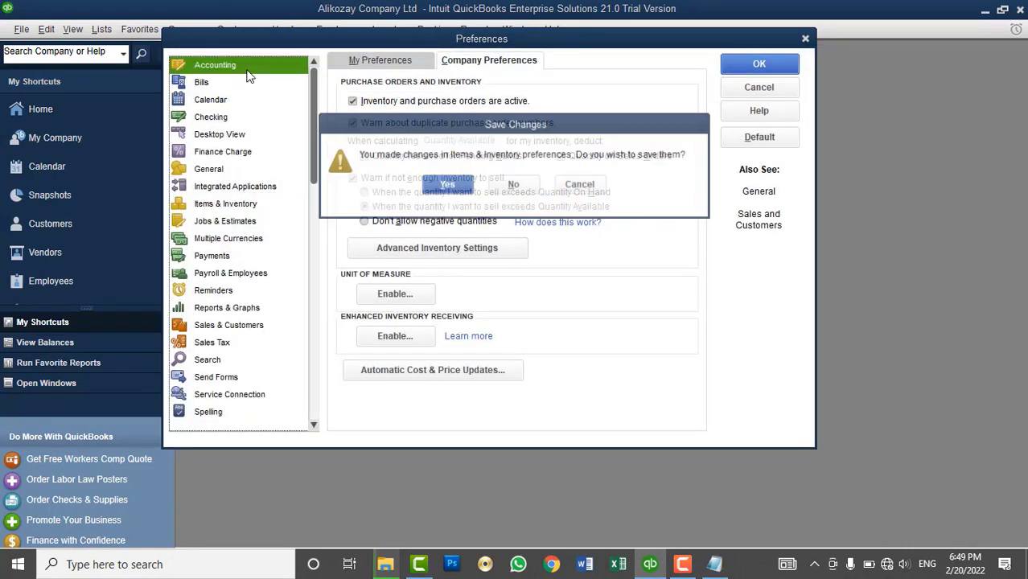
left_click(466, 190)
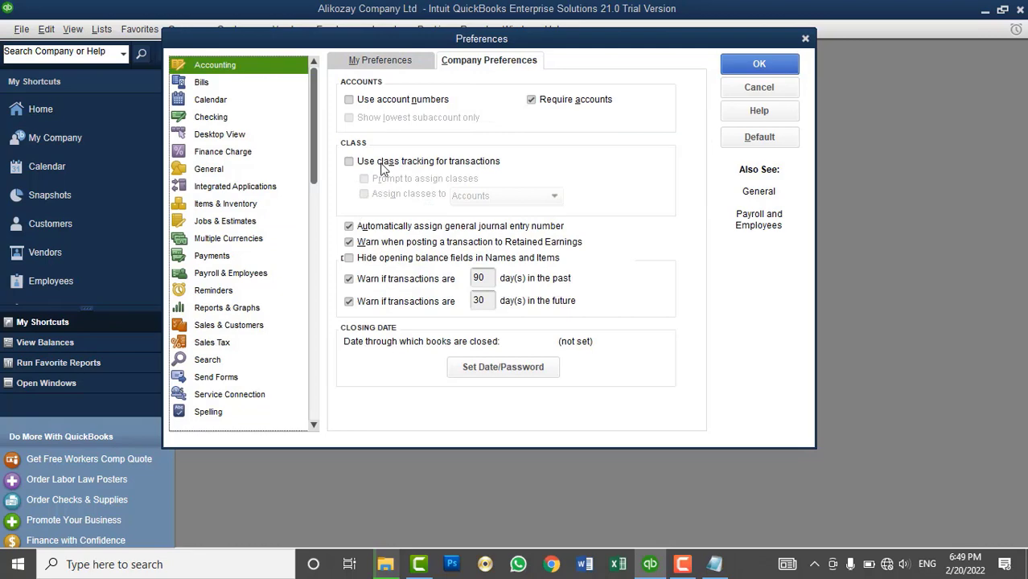
- Turn class tracking back on, save the preferences, and return to the Home page
left_click(383, 161)
left_click(753, 68)
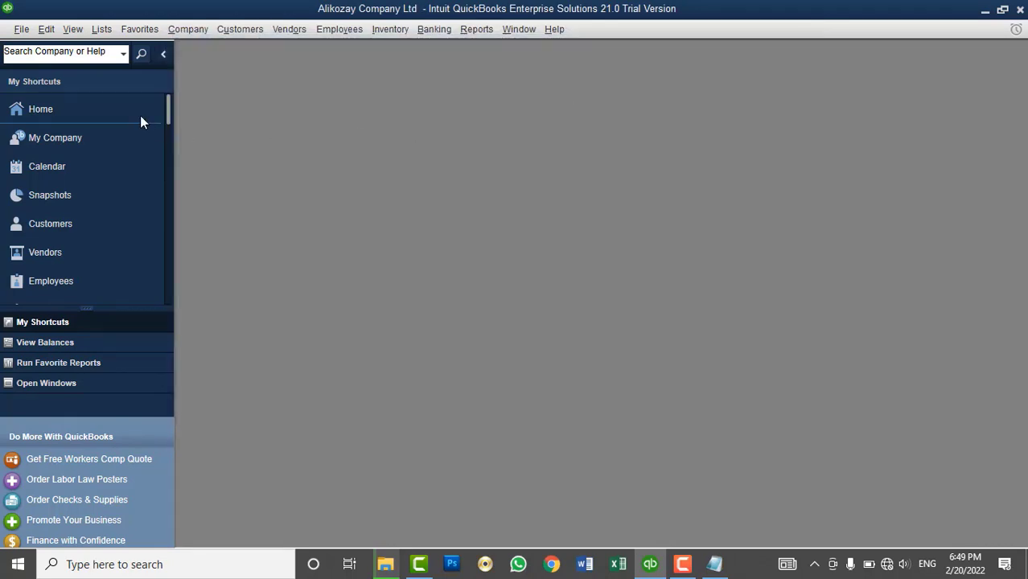
left_click(127, 115)
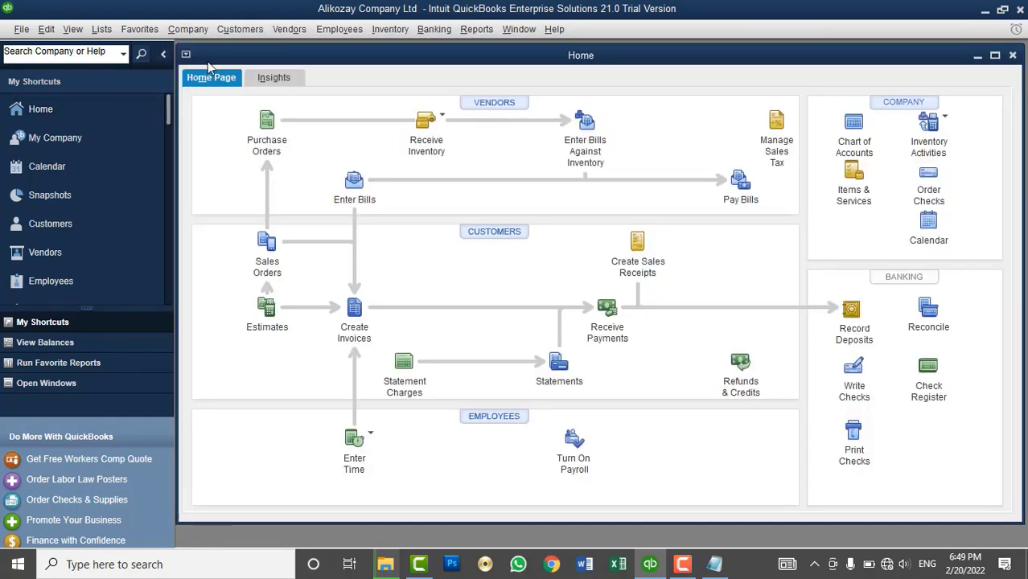
left_click(107, 30)
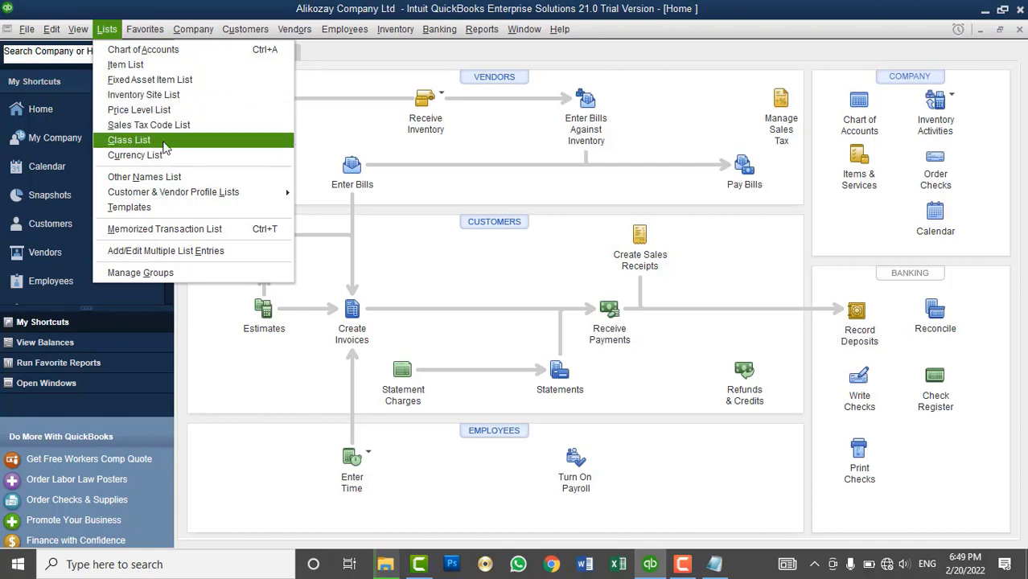
- Open the Class List and start a New Class from its right-click menu
left_click(129, 140)
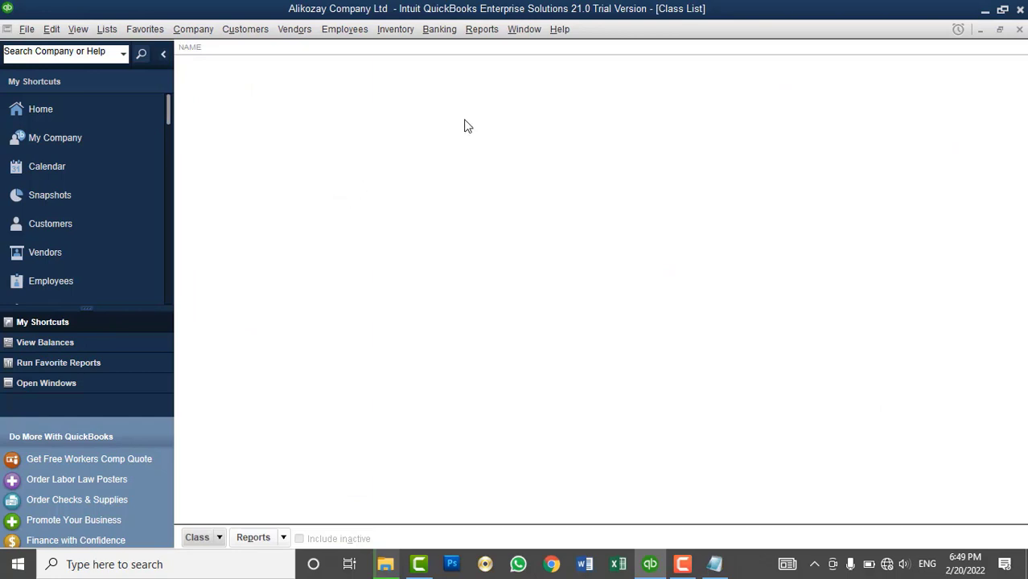
right_click(508, 98)
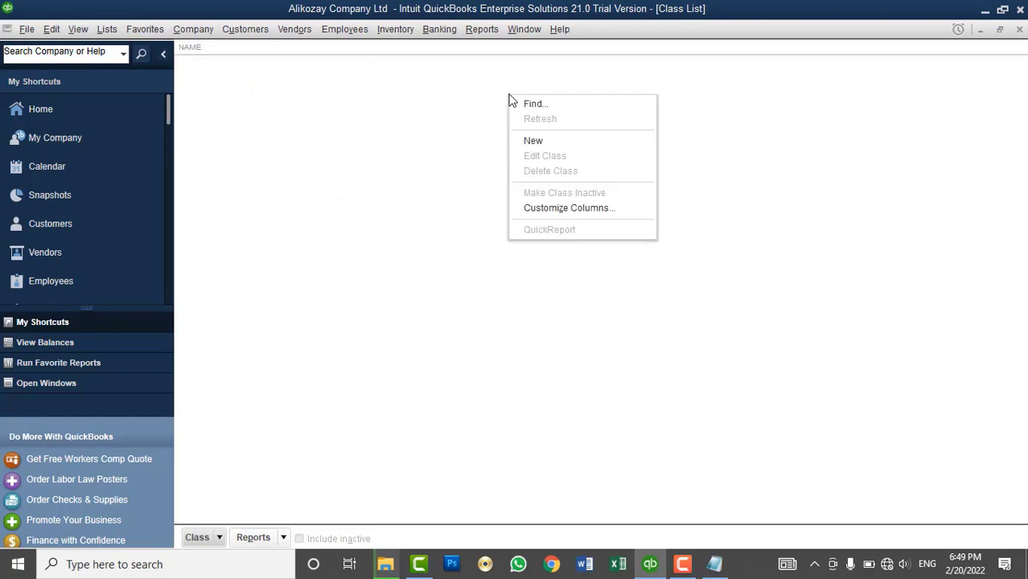
left_click(530, 141)
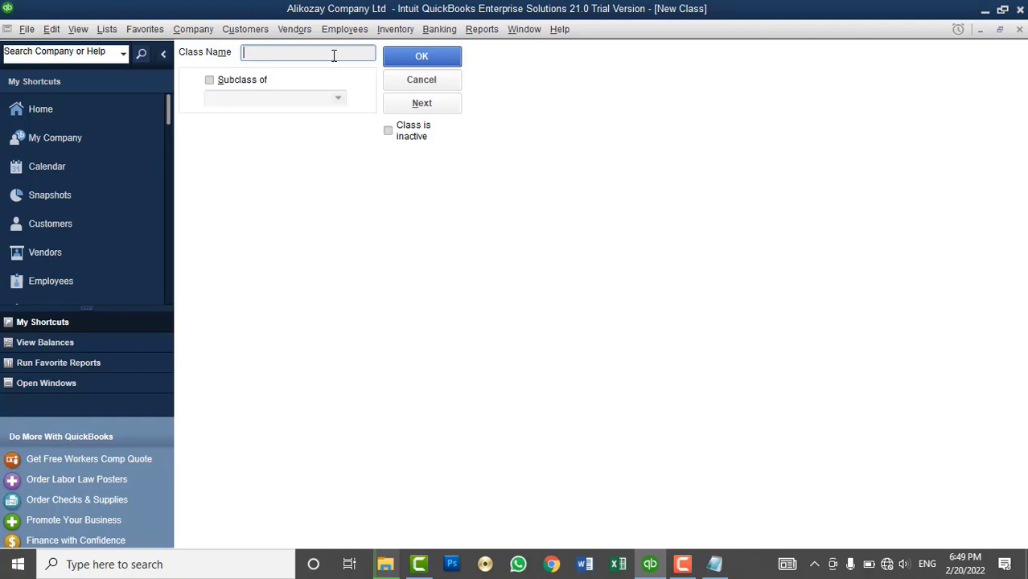
- Create a class named Internal Sales
type("Internal Cust")
key("BackSpace")
key("BackSpace")
key("BackSpace")
key("BackSpace")
type("Sales")
left_click(421, 103)
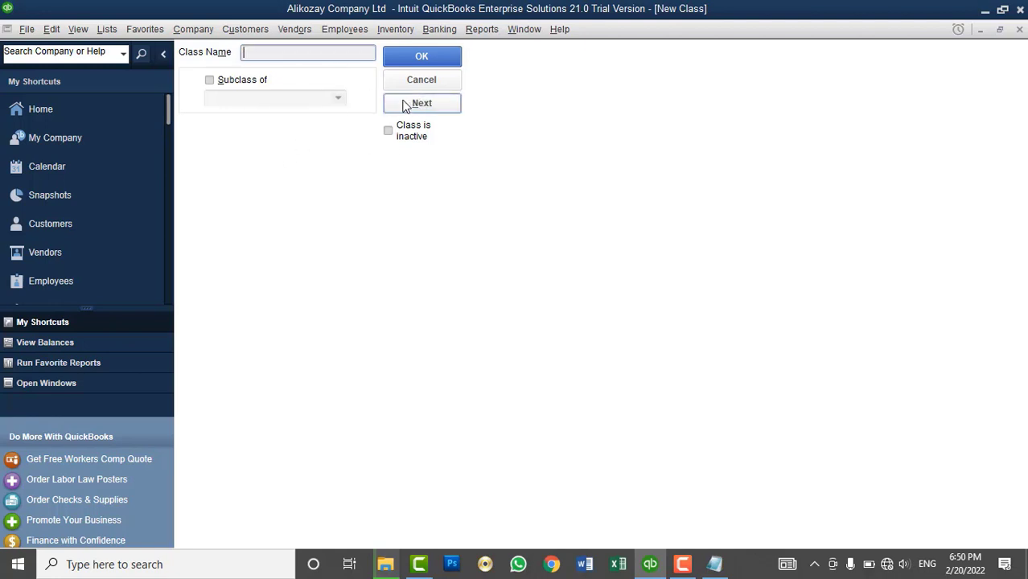
- Cancel the External Sales class and rename Internal Sales to Kabul Sales
type("External Sales")
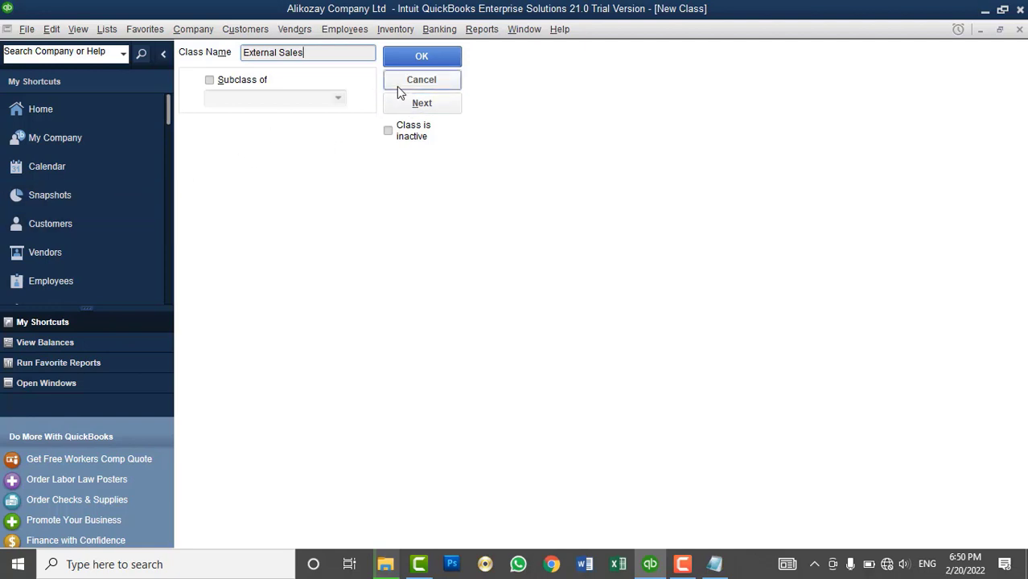
left_click(421, 80)
right_click(207, 70)
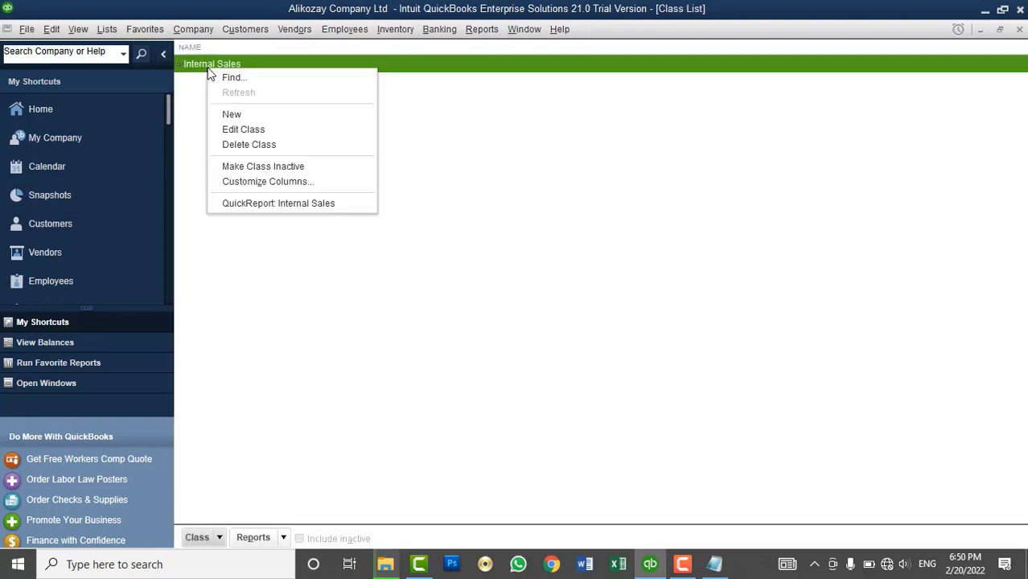
left_click(241, 128)
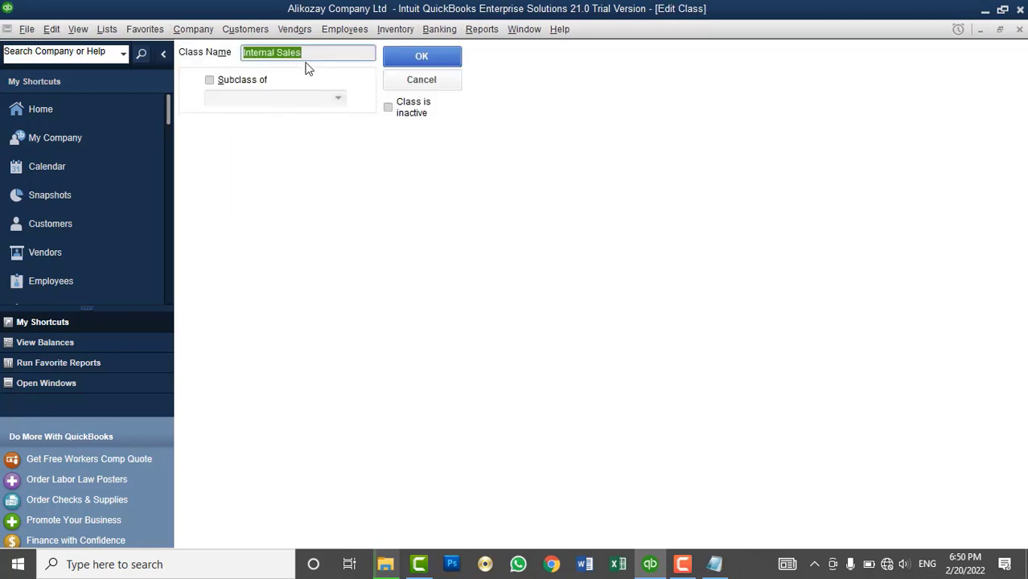
type("Kabul Sales")
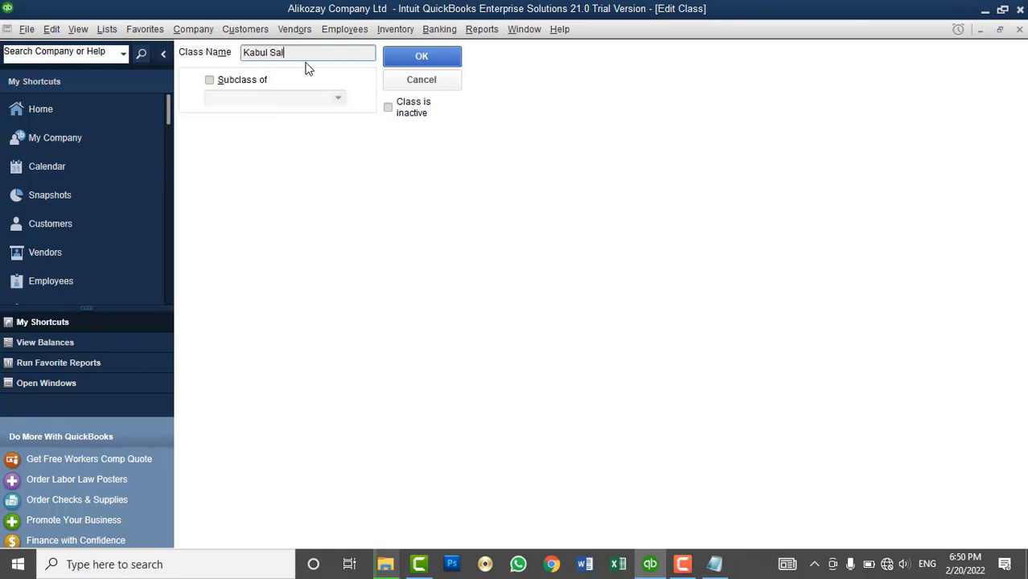
left_click(446, 56)
- Add a new class named Provincial Sales
right_click(358, 127)
left_click(398, 171)
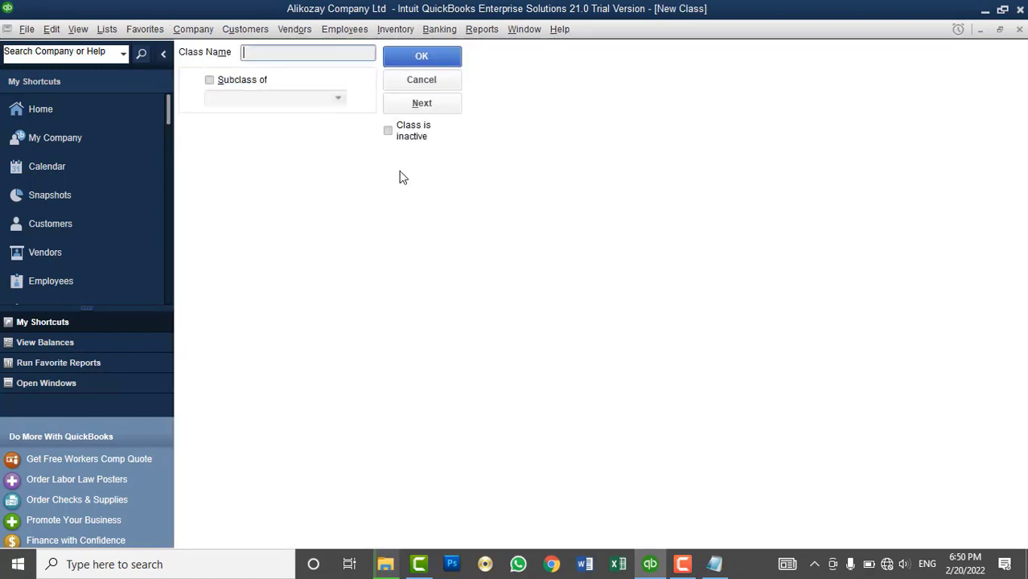
type("Provincial Sales")
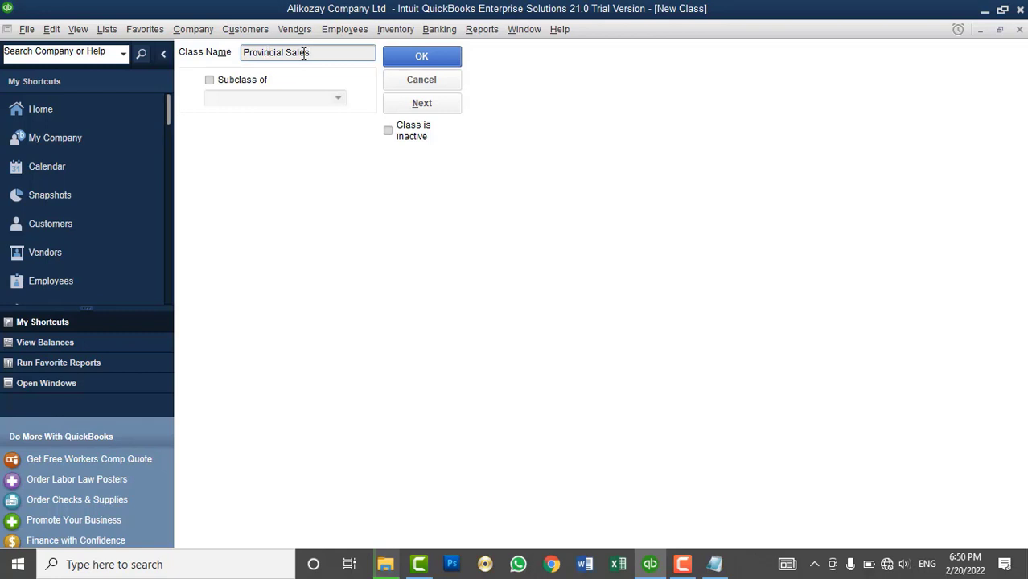
left_click(411, 60)
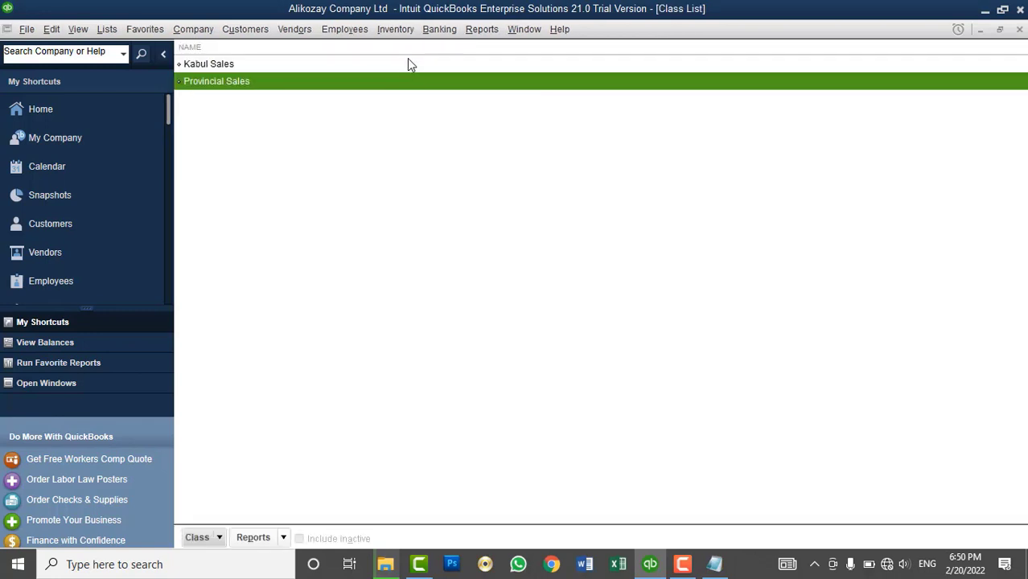
- Add the classes Finance Dept, IT Dept and Sales and Marketing Dept
right_click(356, 146)
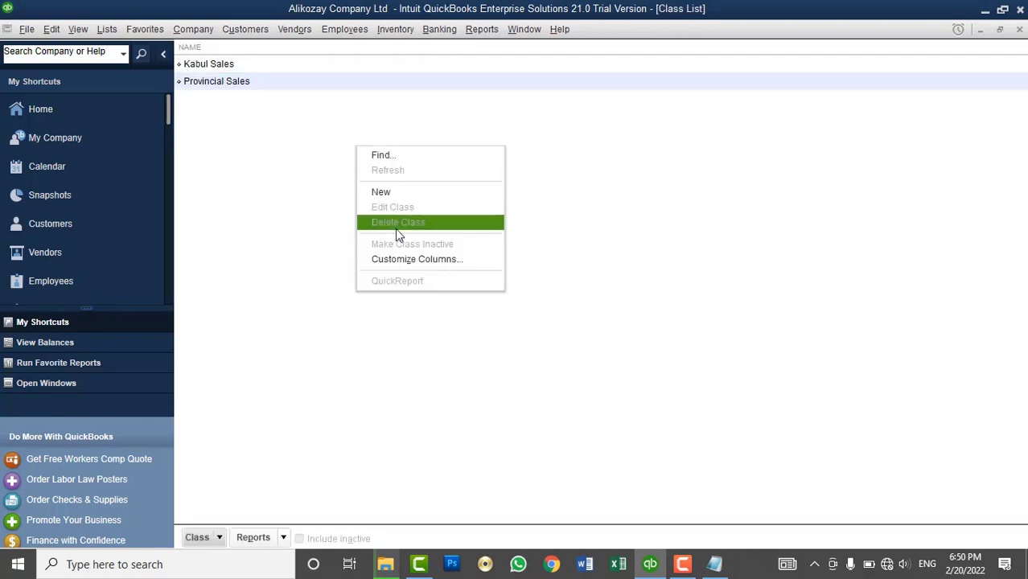
left_click(390, 190)
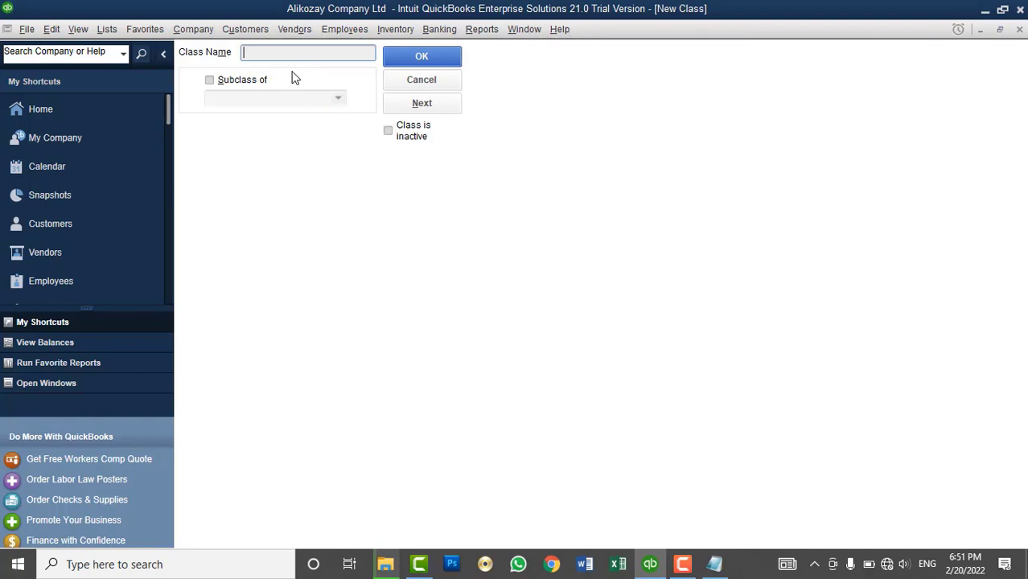
type("Finance Dept")
left_click(404, 108)
type("IT Depart")
key("BackSpace")
key("BackSpace")
key("BackSpace")
type("t")
left_click(423, 105)
type("Sales and Marketing Sa")
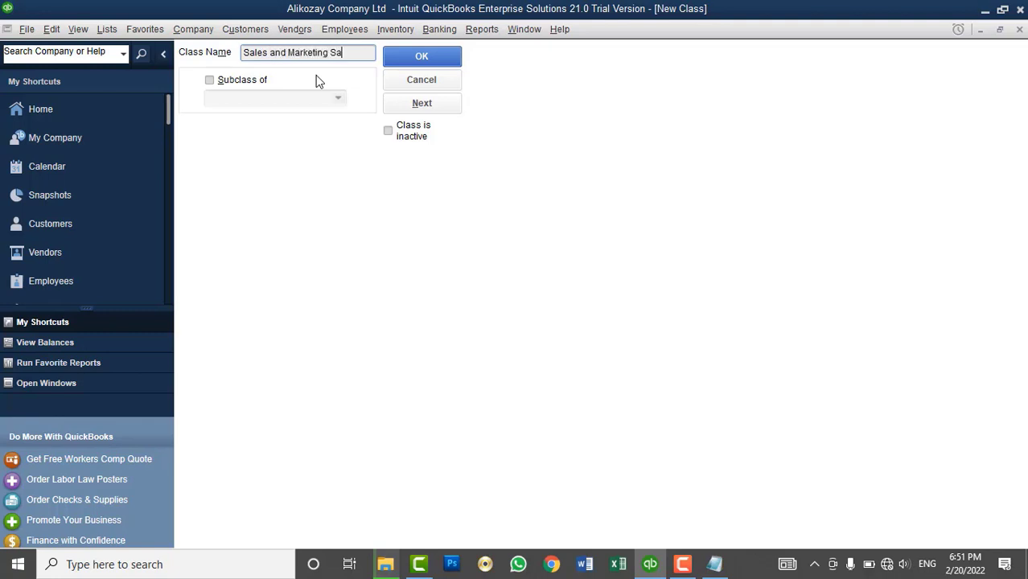
key("BackSpace")
key("BackSpace")
type("Dept")
left_click(394, 64)
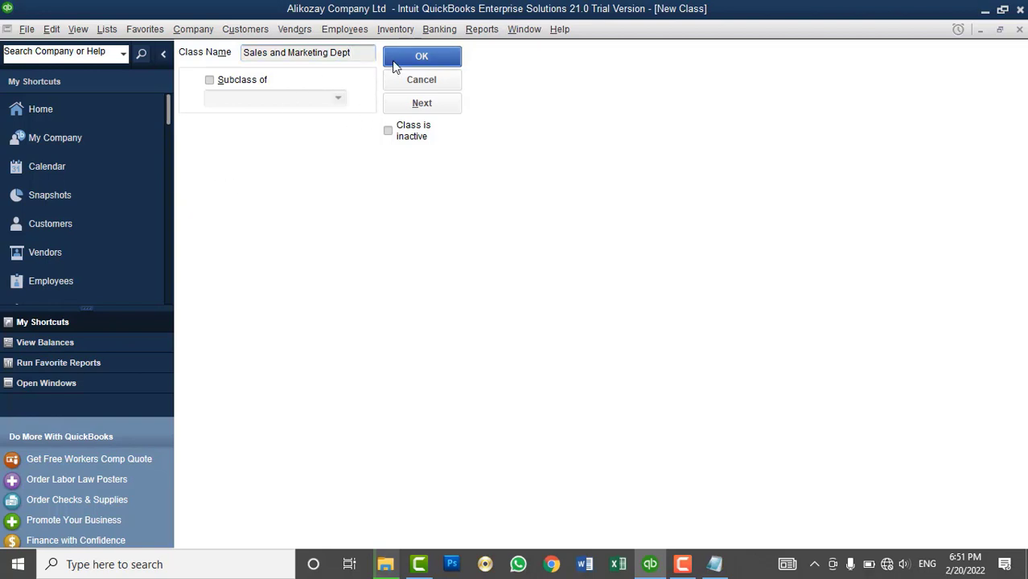
- Close the Class List and browse the Chart of Accounts down to Advertising and Promotion
left_click(1018, 30)
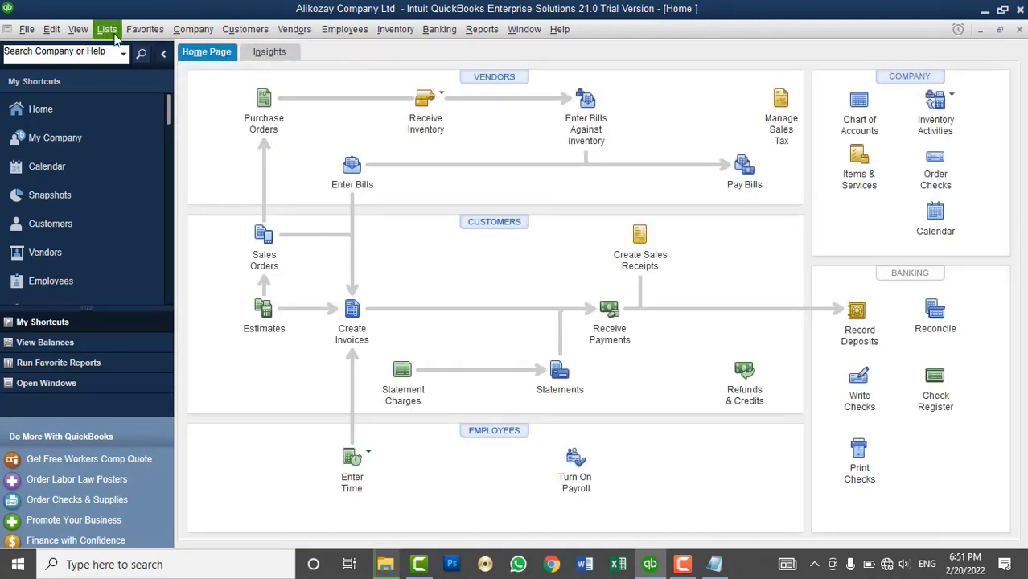
left_click(107, 31)
left_click(142, 50)
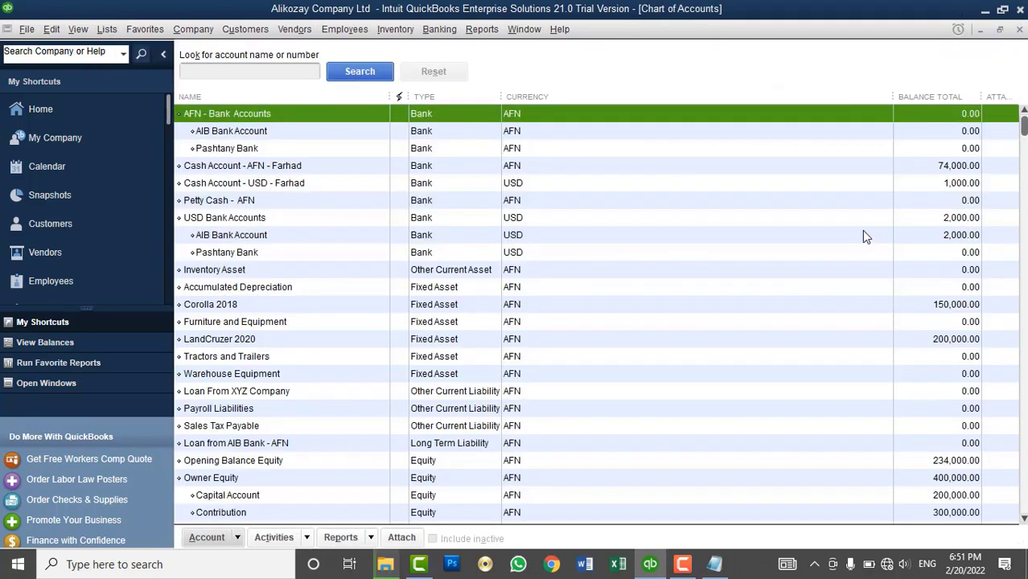
left_click(888, 184)
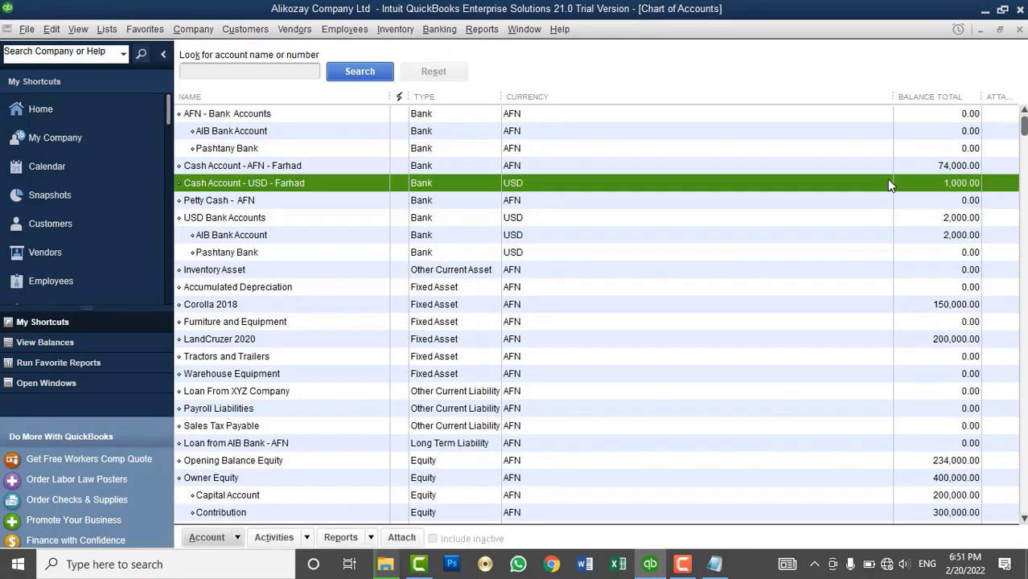
left_click(885, 166)
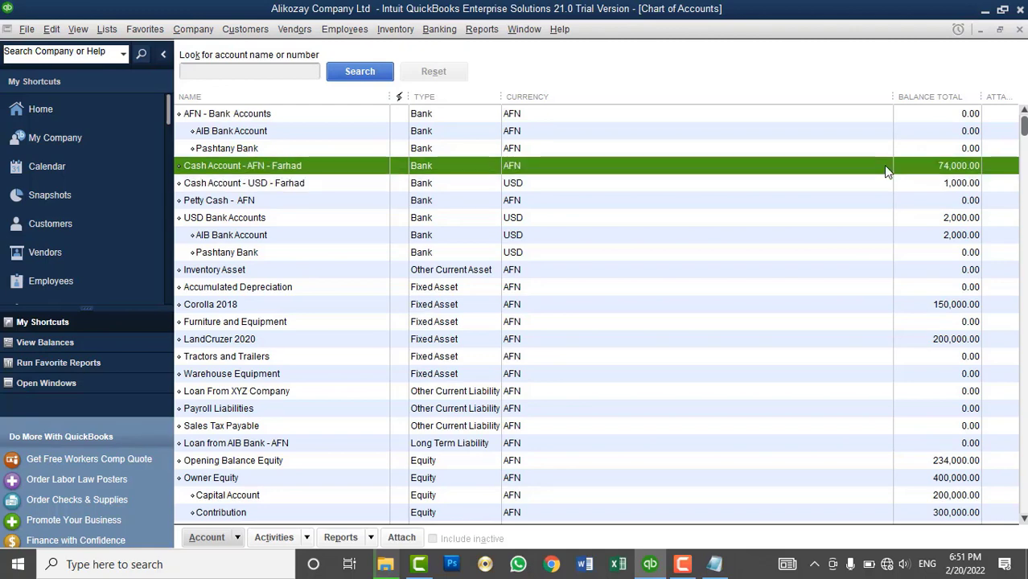
scroll(258, 376, "down", 4)
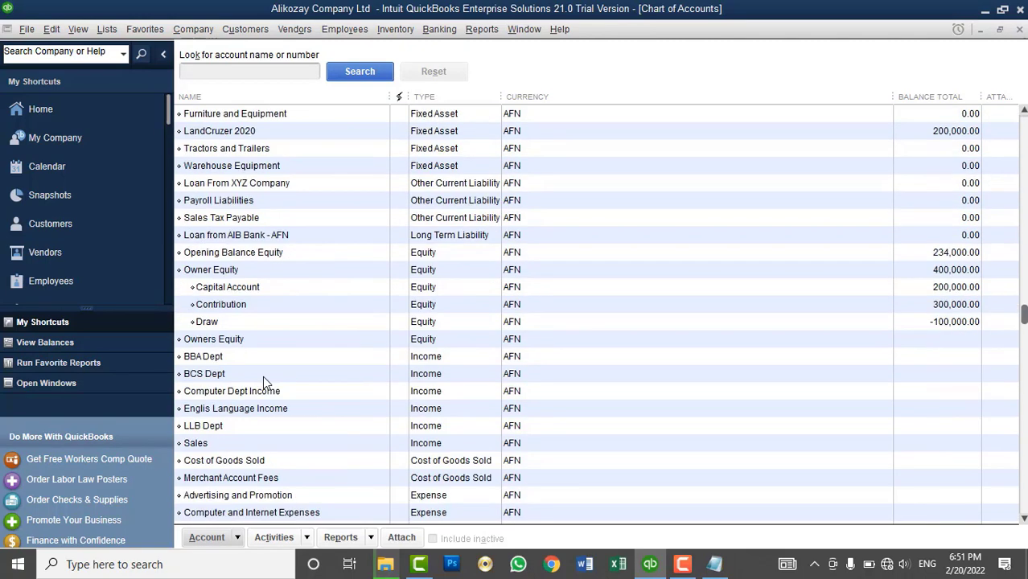
scroll(262, 376, "down", 4)
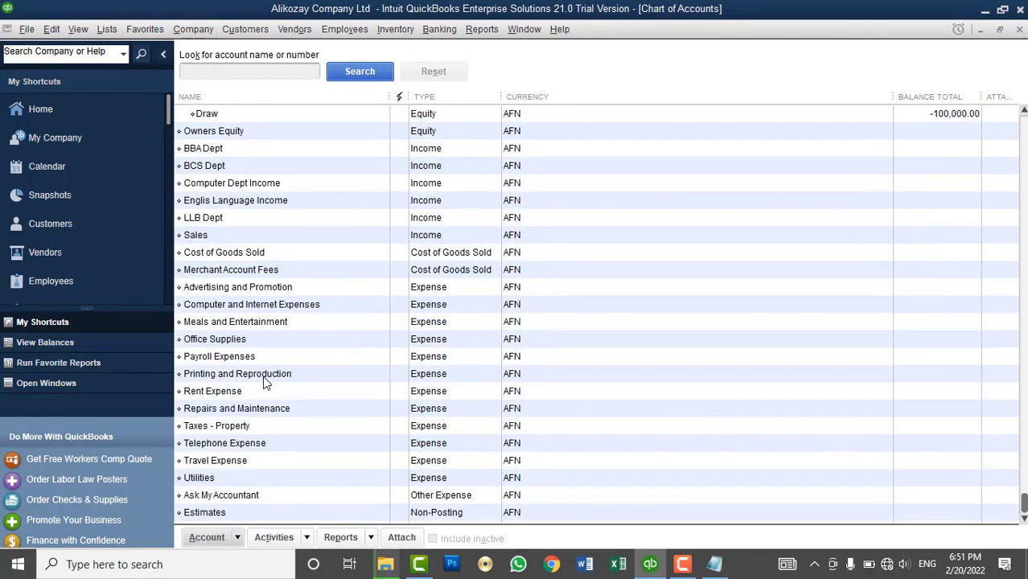
left_click(248, 290)
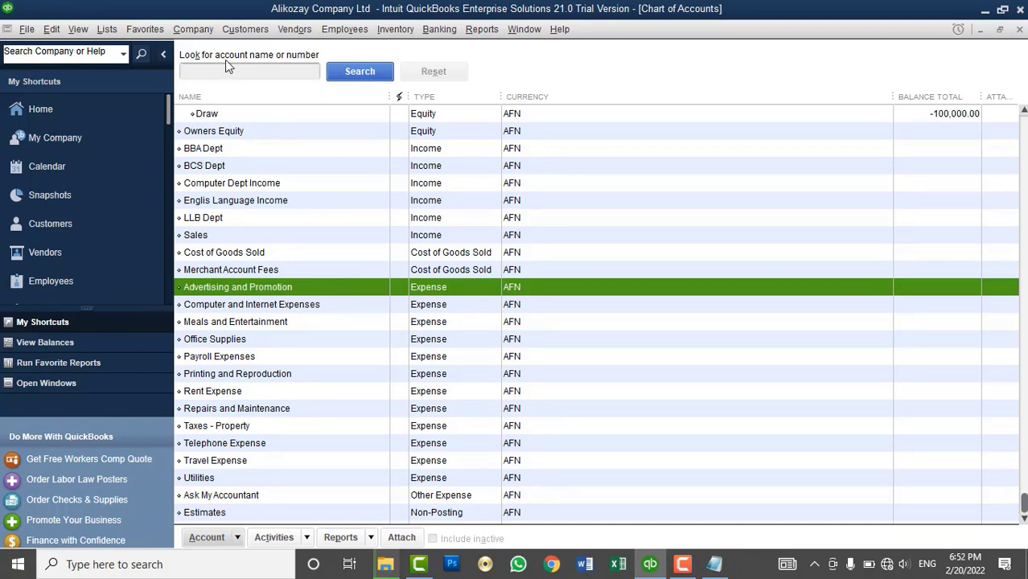
left_click(193, 29)
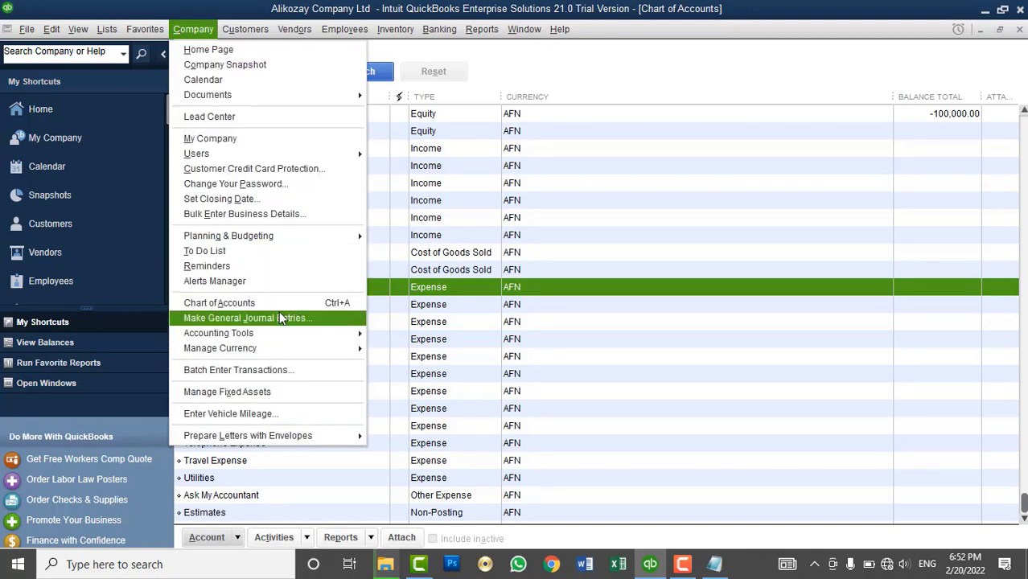
- Start a general journal entry dated 02/16/2022 debiting Advertising and Promotion 7,000
left_click(278, 312)
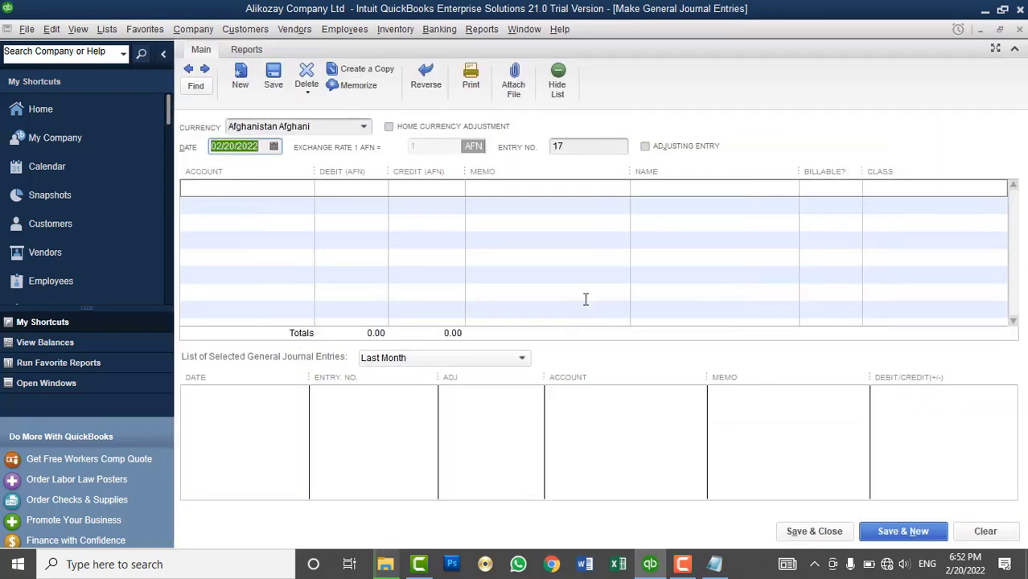
left_click(274, 145)
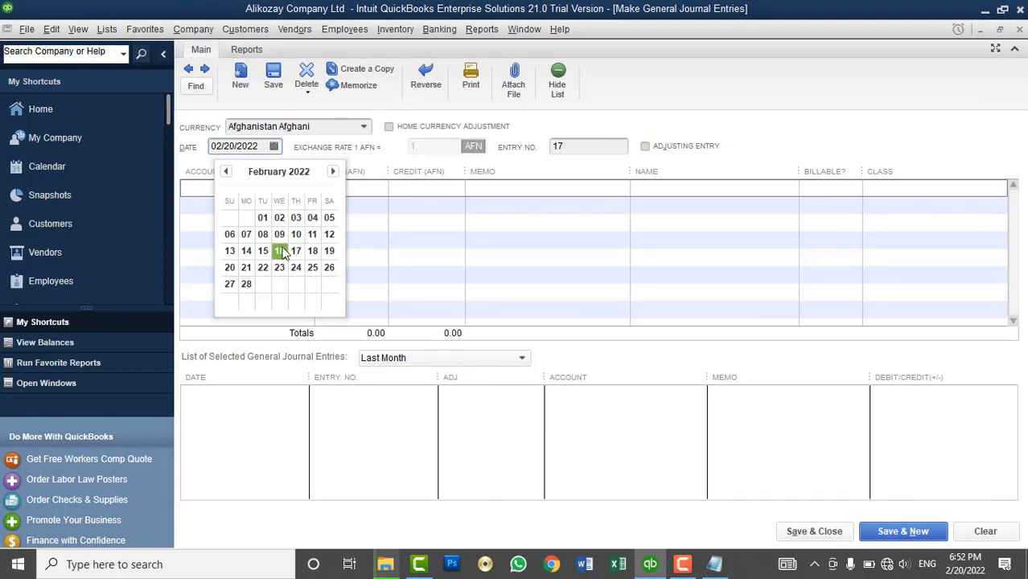
left_click(279, 250)
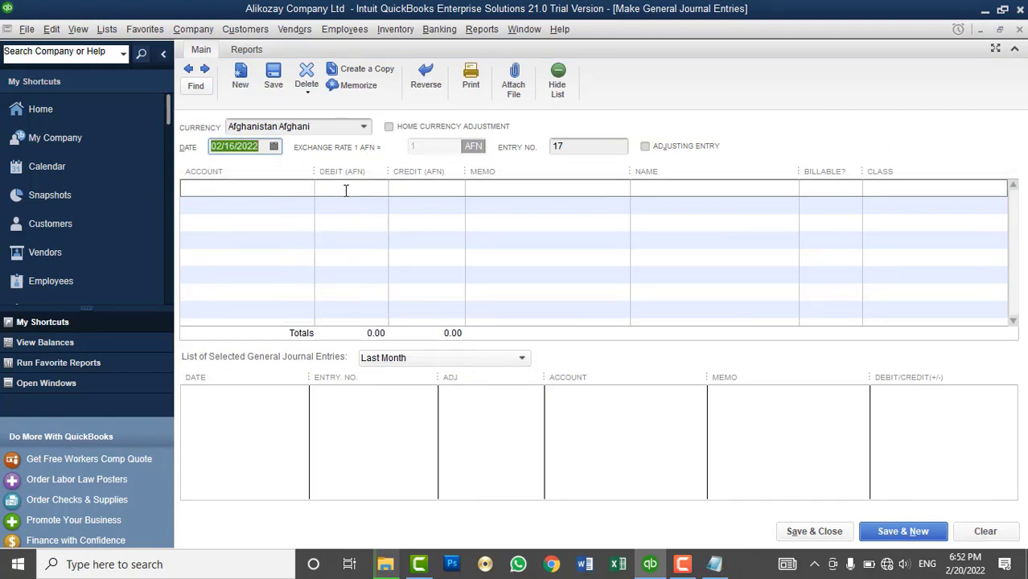
left_click(347, 190)
left_click(306, 188)
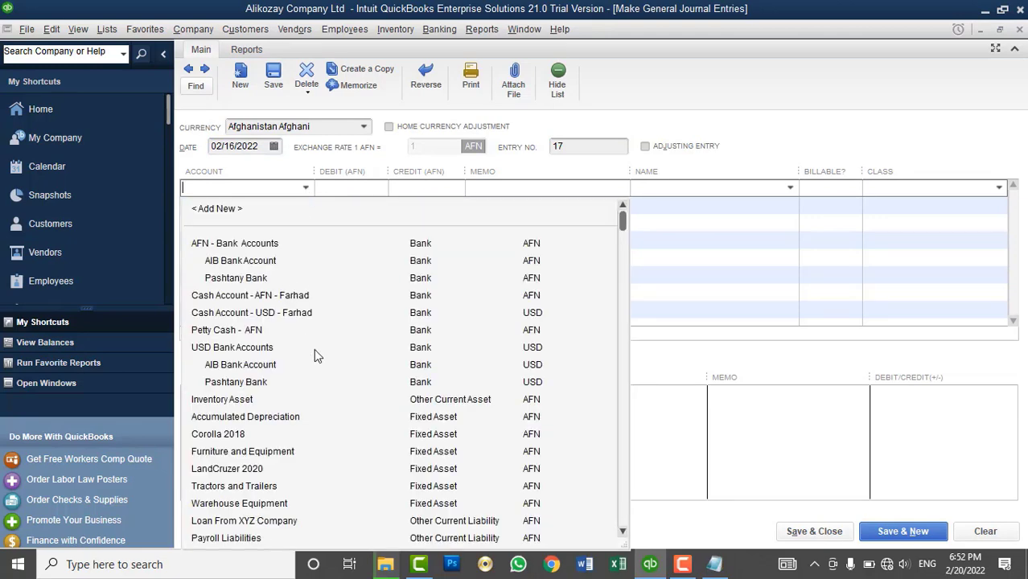
scroll(334, 377, "down", 3)
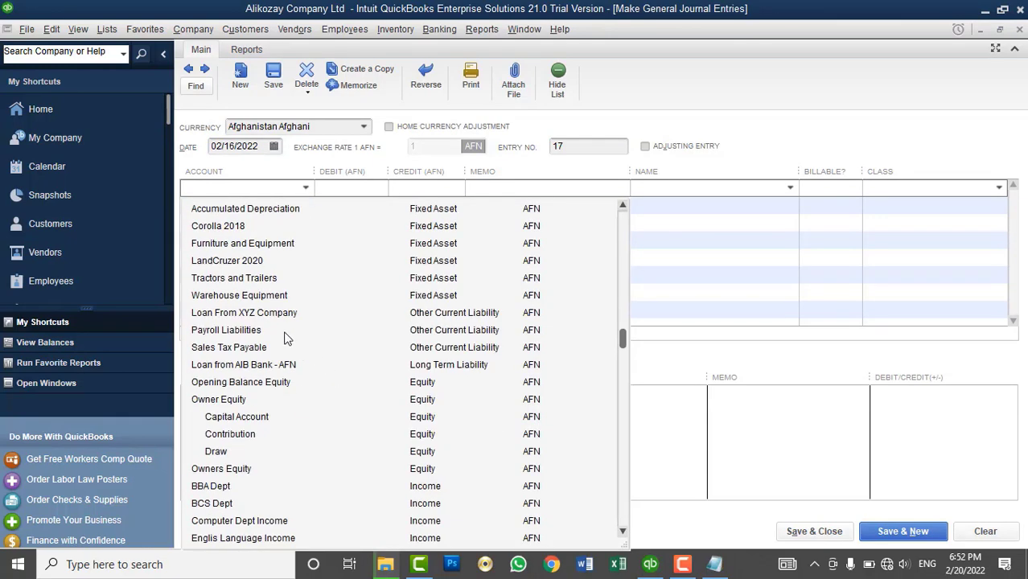
scroll(287, 338, "down", 4)
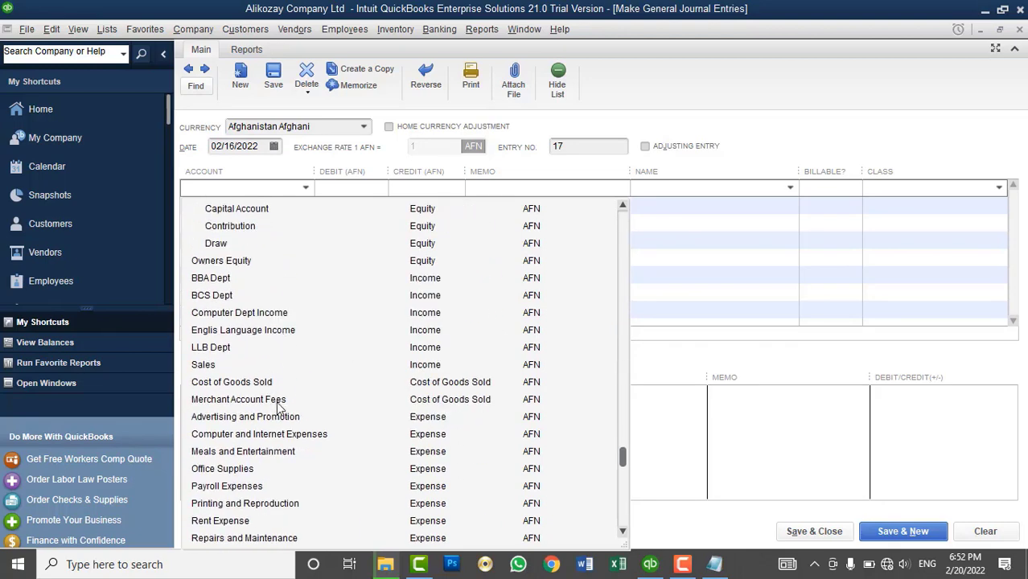
left_click(283, 418)
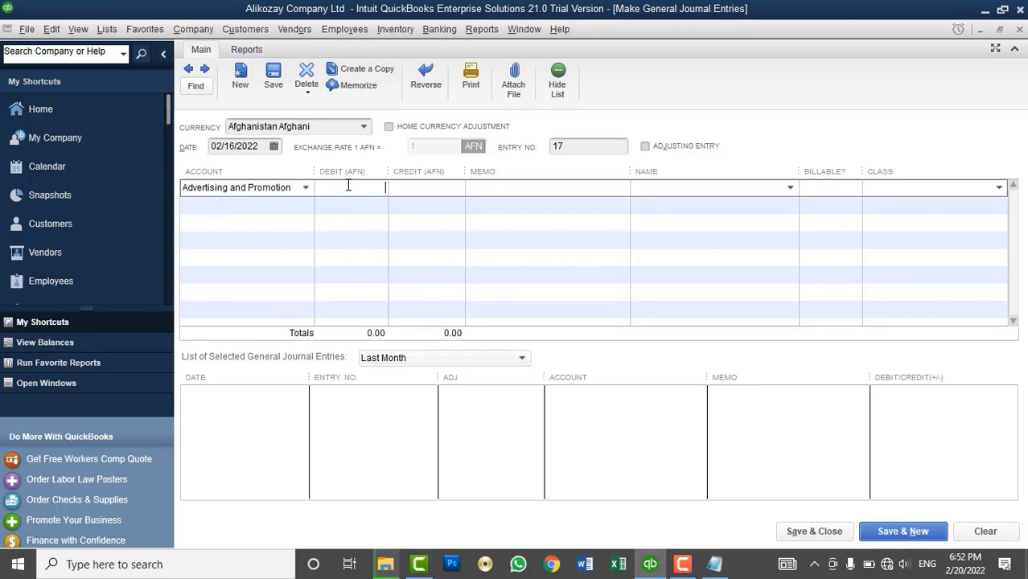
type("000")
key("Tab")
- Credit the AFN cash account on line 2 and class the advertising line Sales and Marketing Dept
left_click(305, 204)
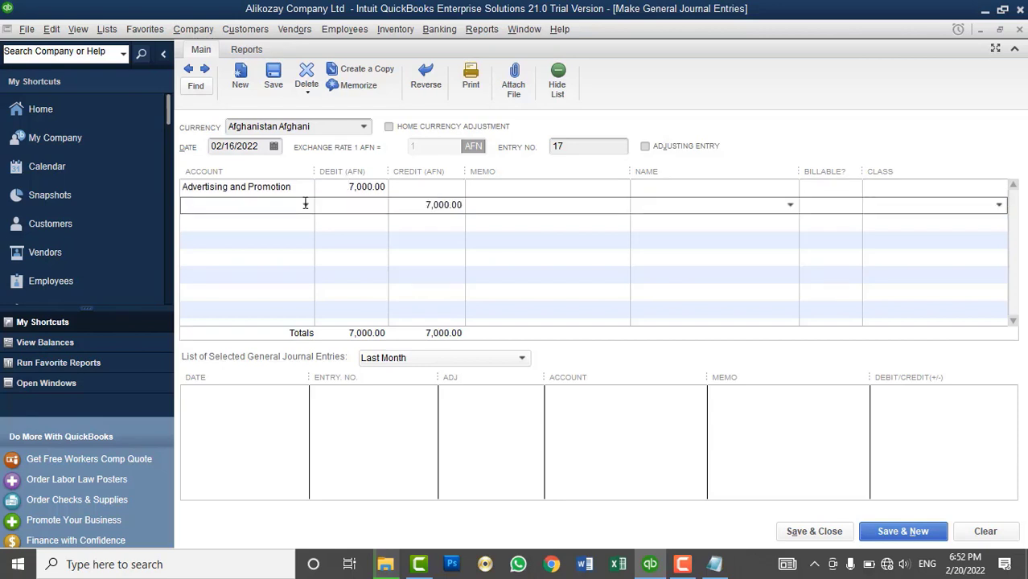
left_click(306, 205)
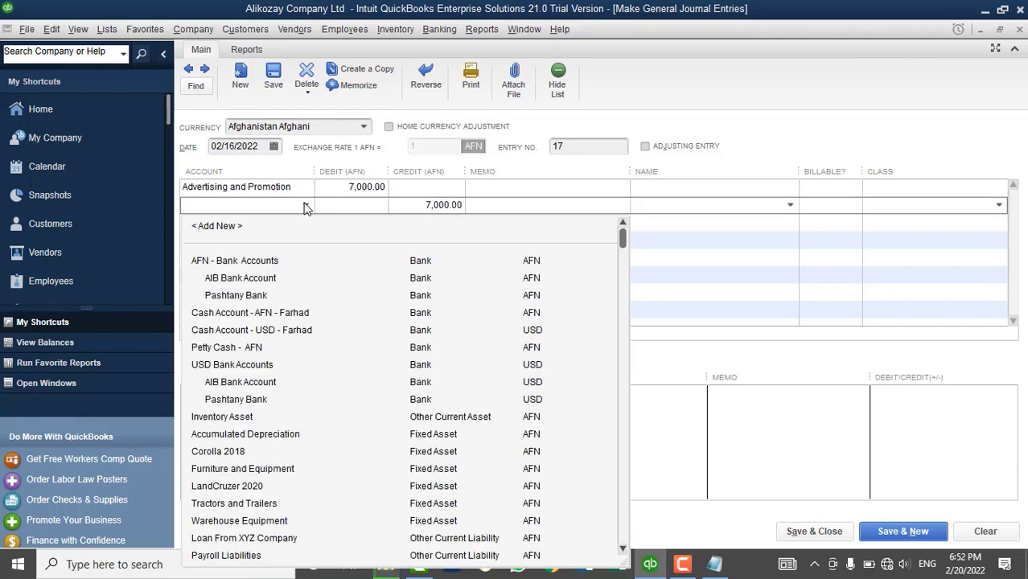
left_click(274, 315)
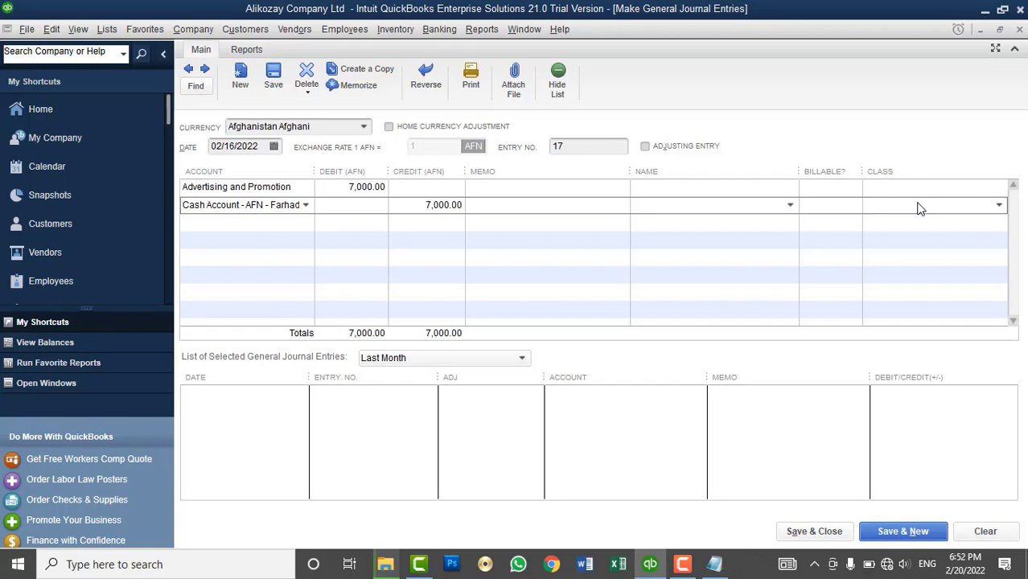
left_click(991, 189)
left_click(999, 190)
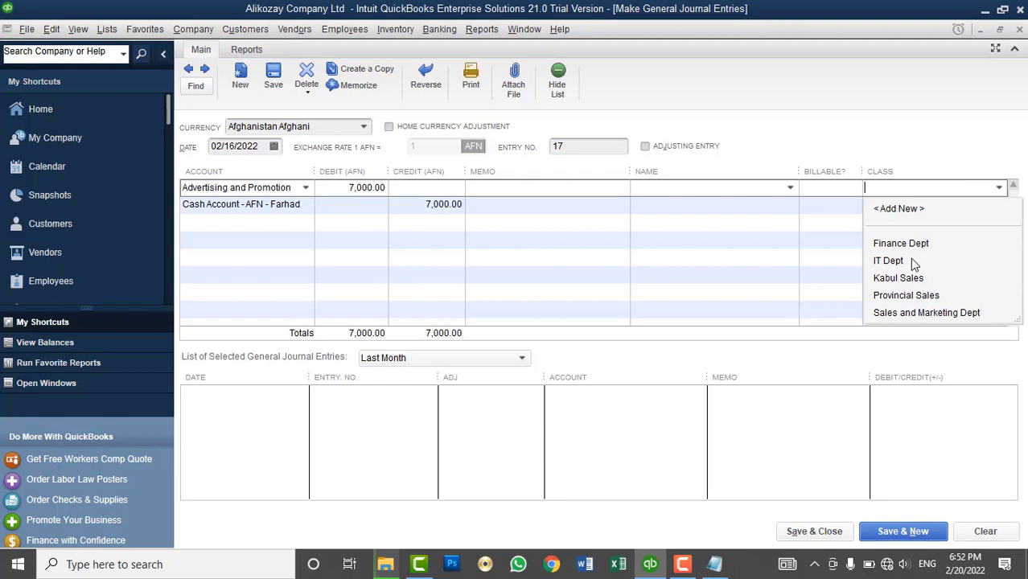
left_click(906, 314)
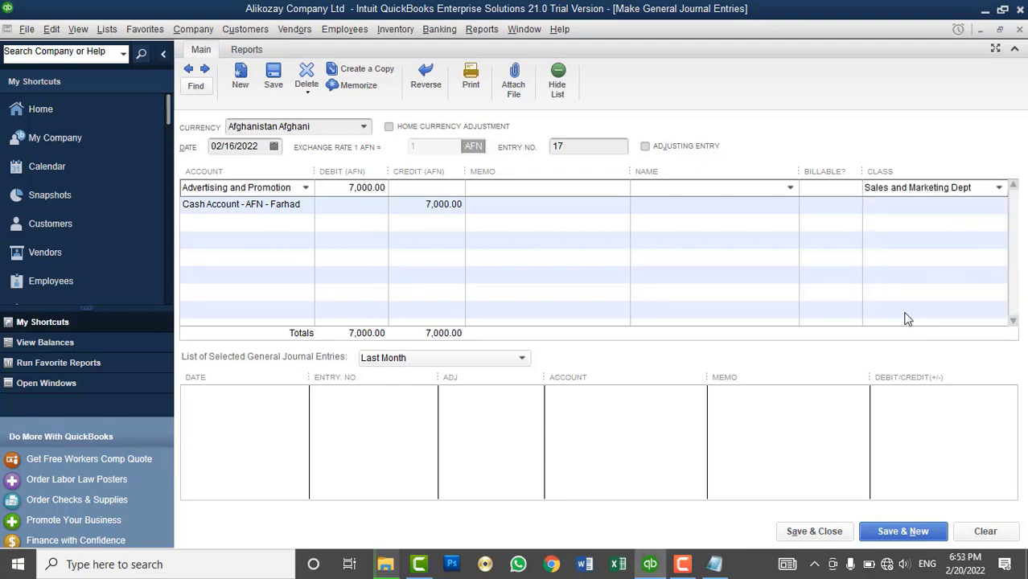
- Dismiss the missing-class warning on save and leave the cash line without a class
left_click(901, 536)
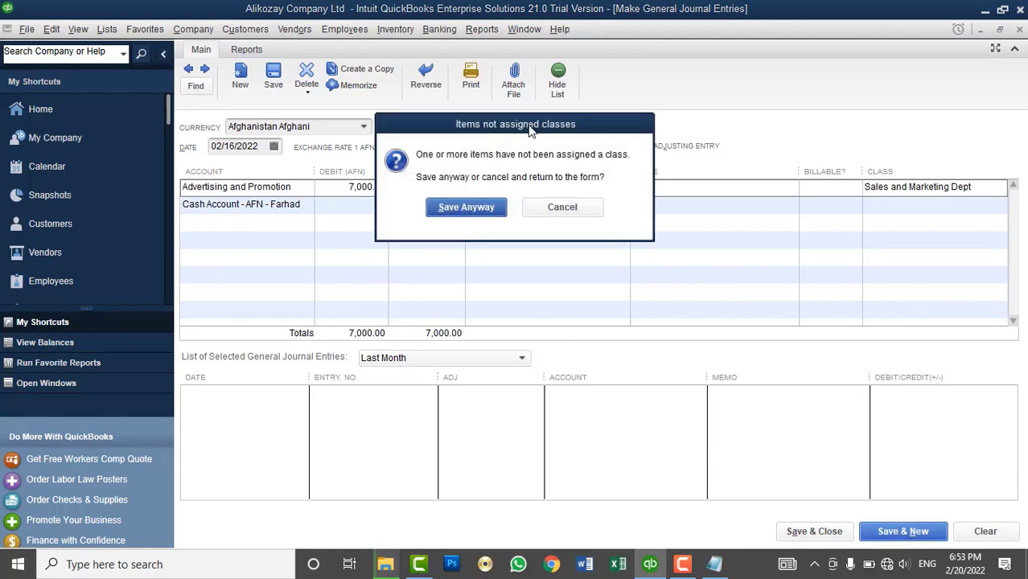
left_click_drag(530, 131, 625, 45)
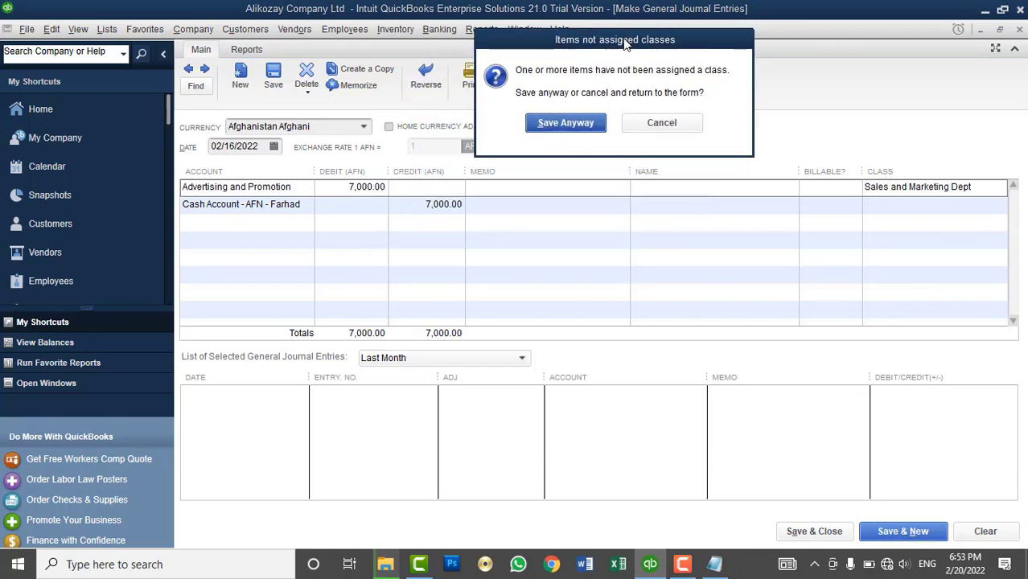
left_click(681, 130)
left_click(908, 205)
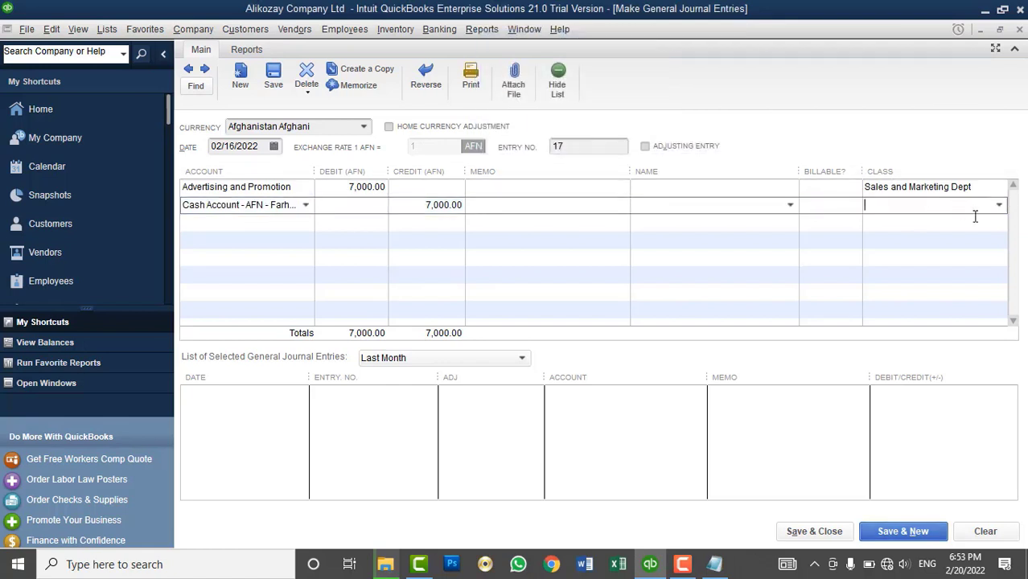
left_click(1000, 206)
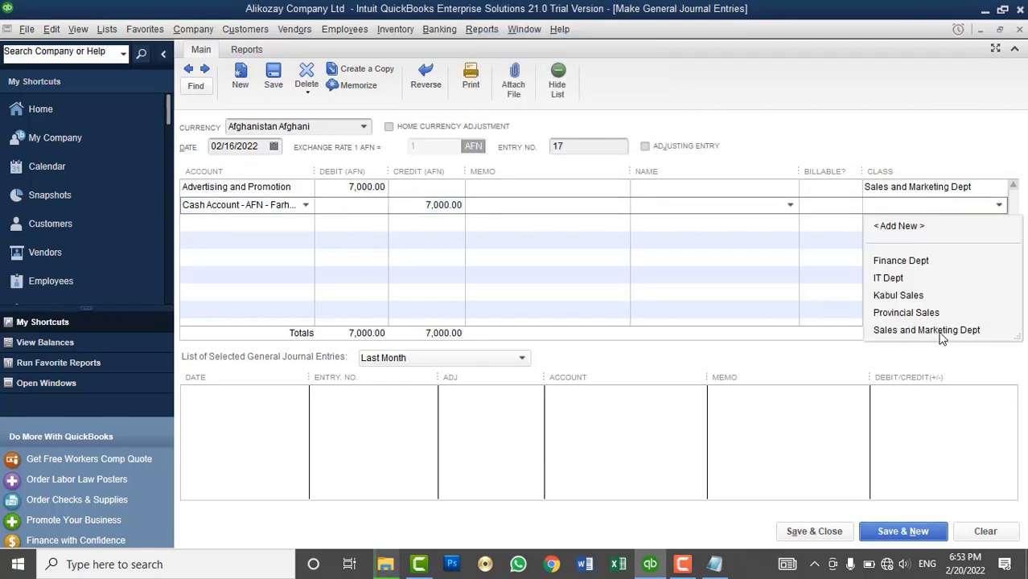
left_click(932, 331)
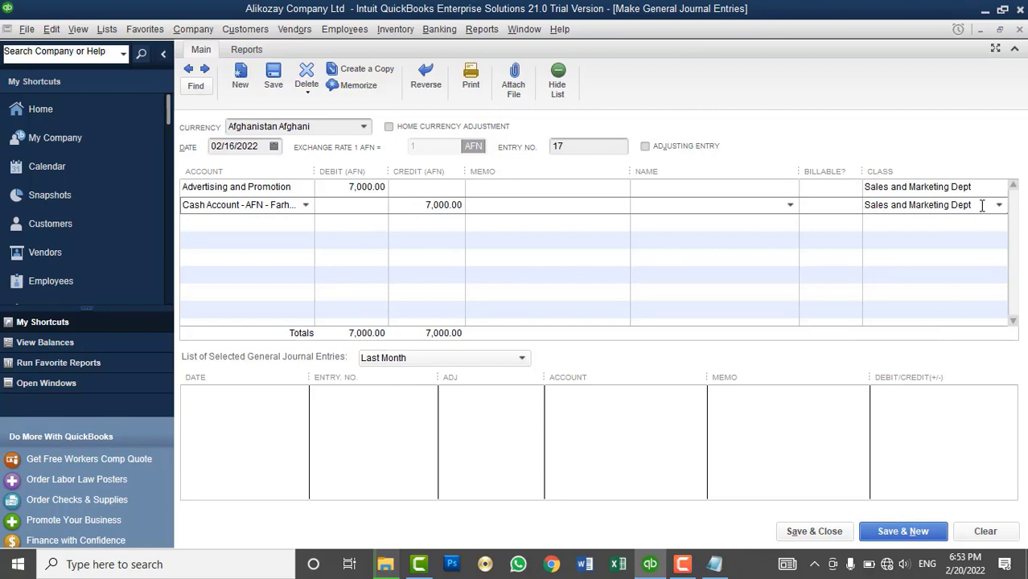
left_click_drag(981, 205, 696, 194)
key("BackSpace")
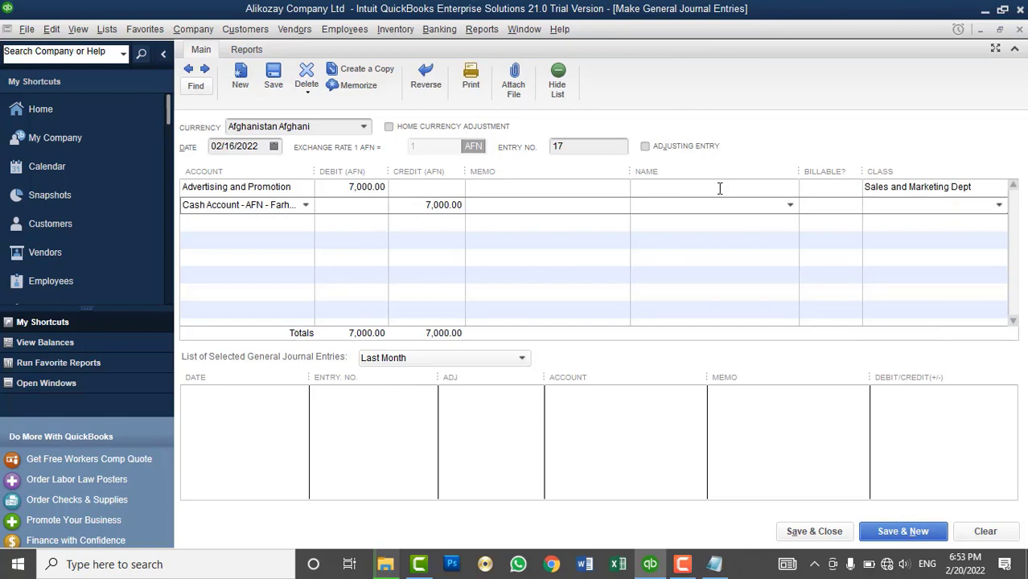
left_click(720, 188)
- Check the prompt-to-assign-classes accounting preference, then save entry 17 and start a new one
left_click(59, 31)
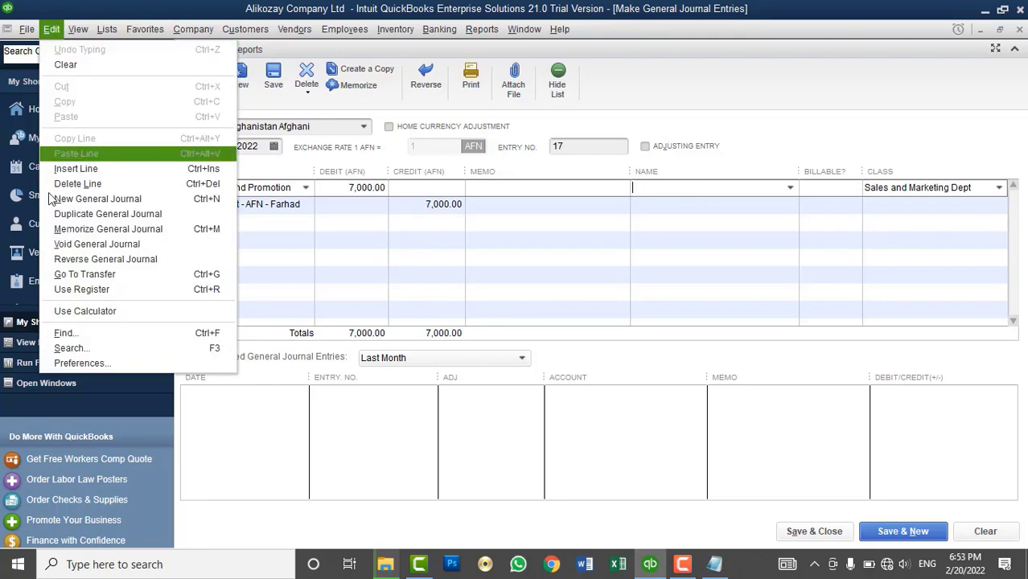
left_click(85, 360)
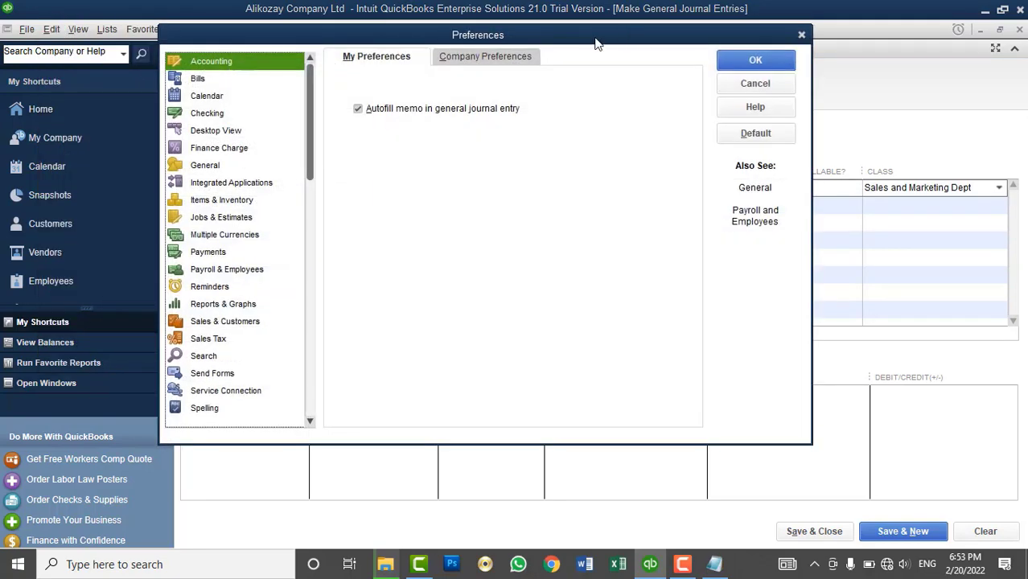
left_click(485, 56)
left_click(412, 174)
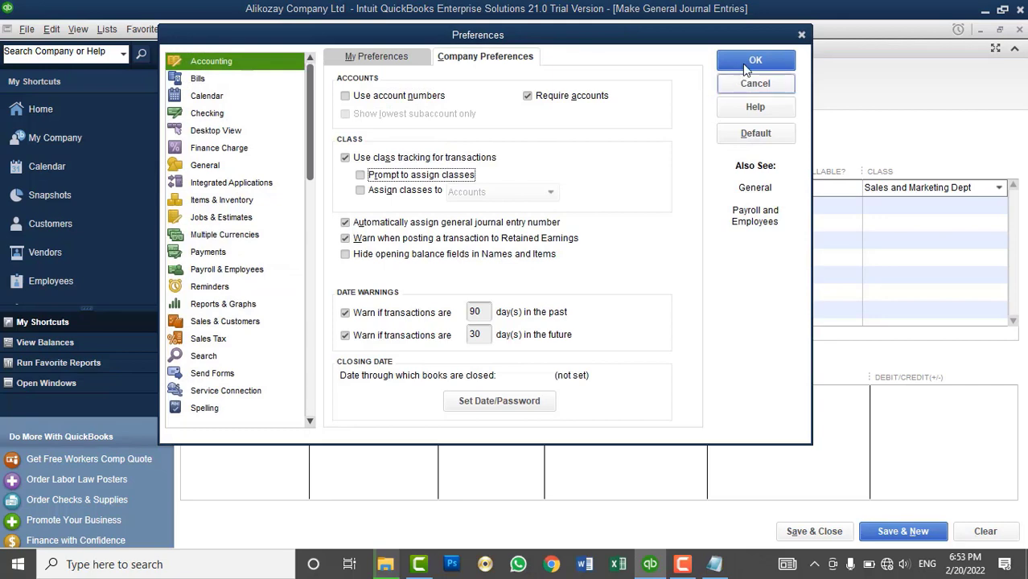
left_click(772, 84)
left_click(882, 206)
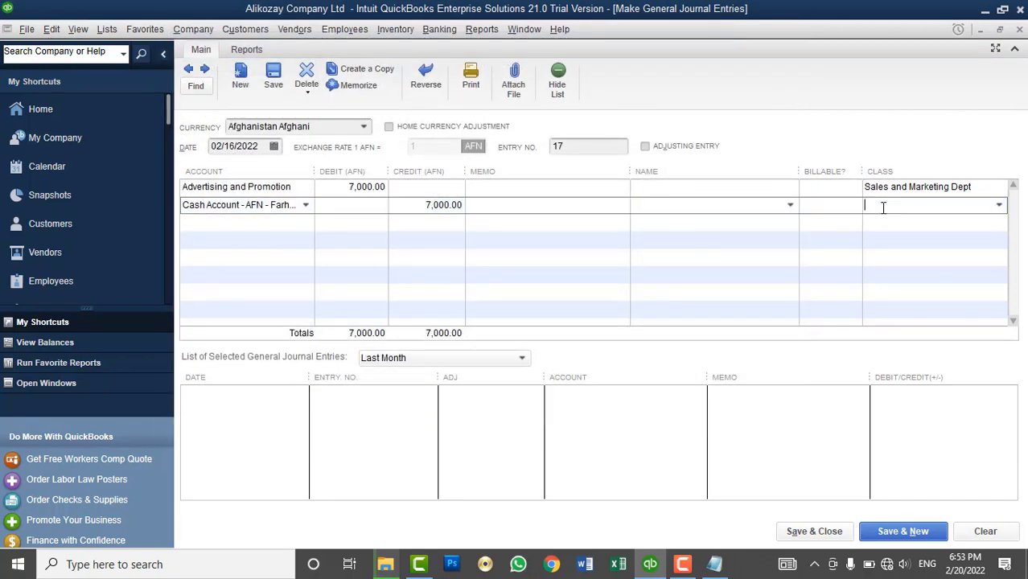
left_click(902, 529)
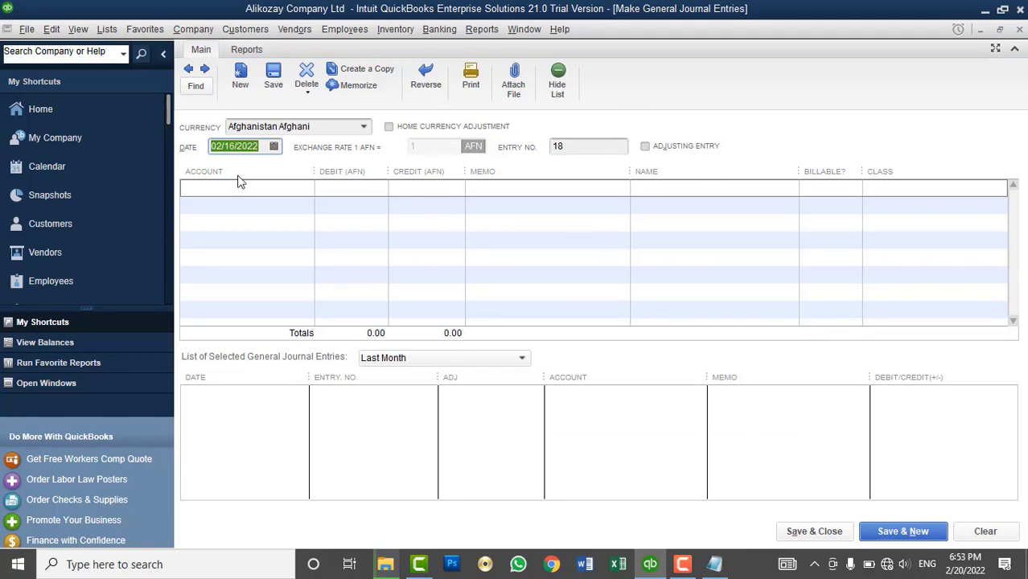
- Journal an Advertising and Promotion debit of 10,000 against the AFN cash account
left_click(285, 188)
left_click(304, 189)
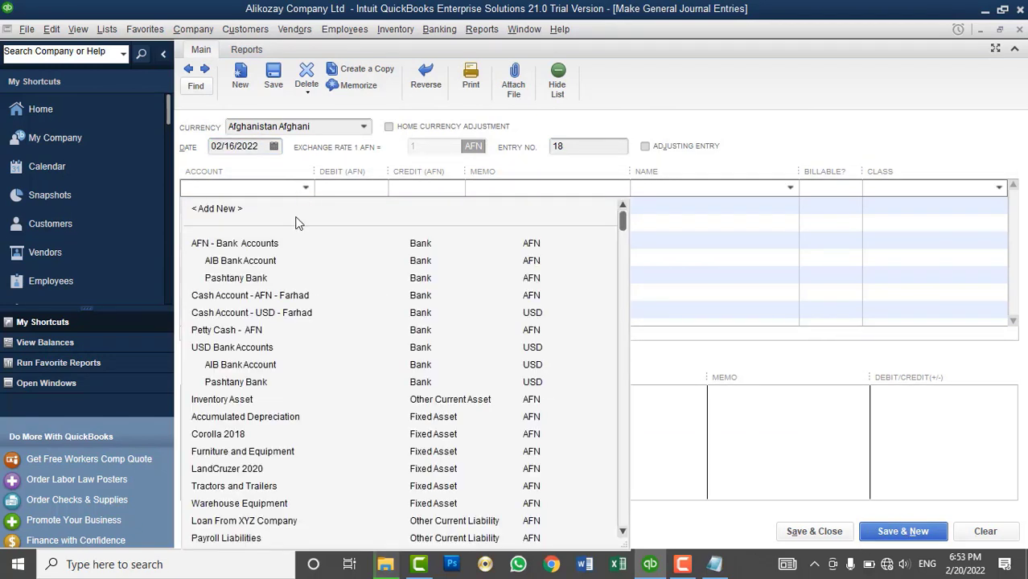
scroll(288, 378, "down", 3)
scroll(288, 378, "down", 6)
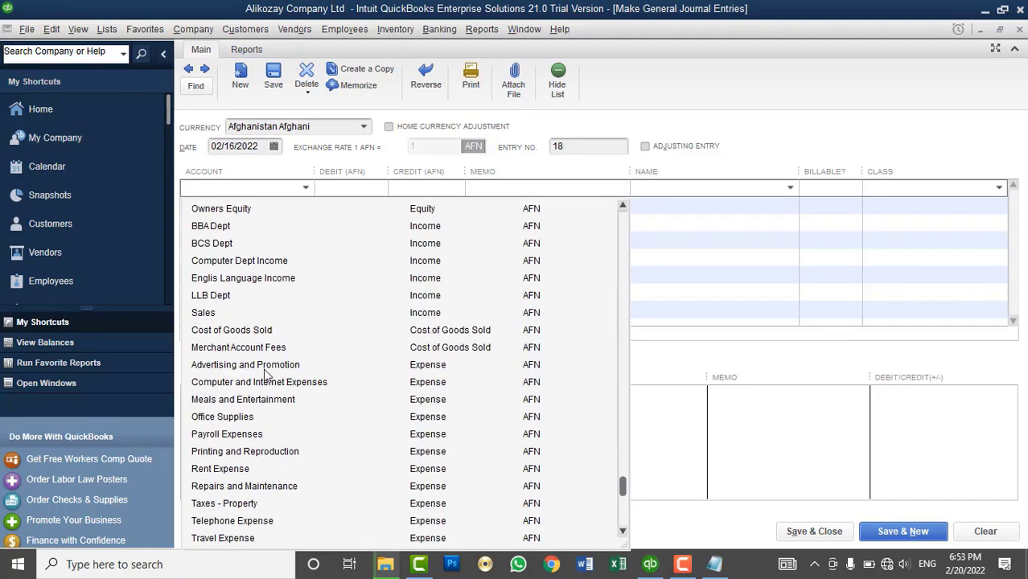
left_click(275, 367)
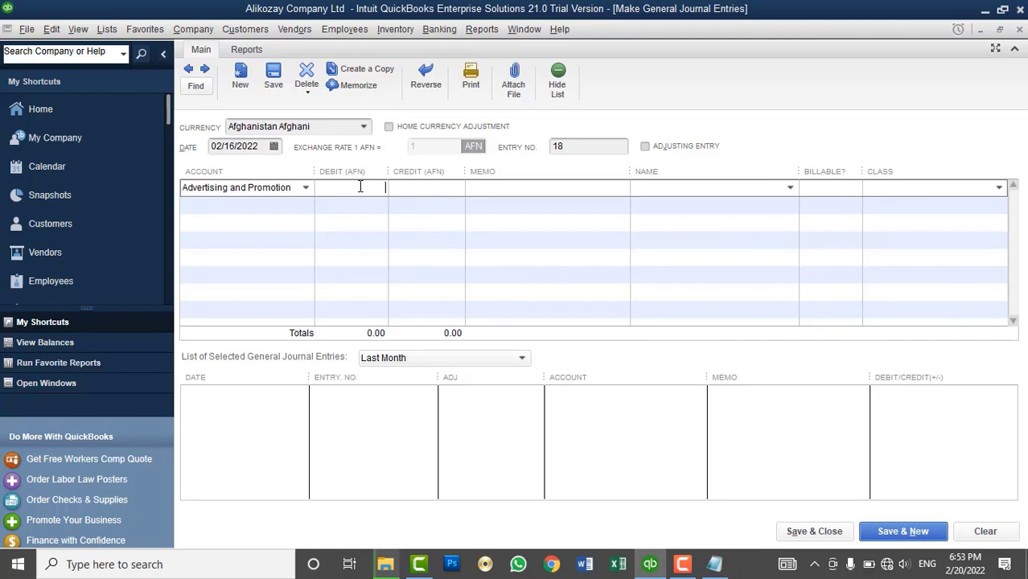
type("10,000")
key("Tab")
left_click(281, 207)
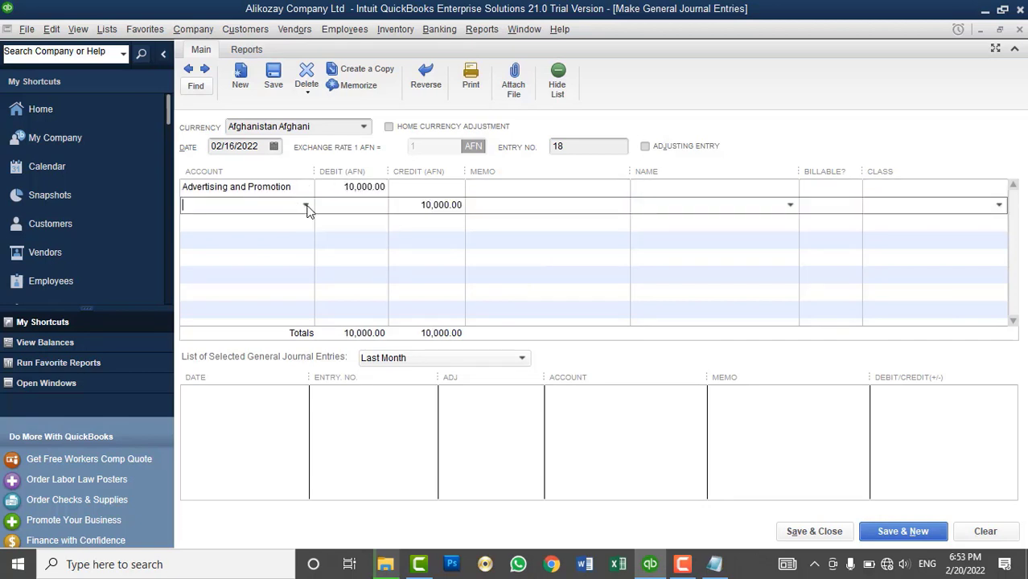
left_click(306, 205)
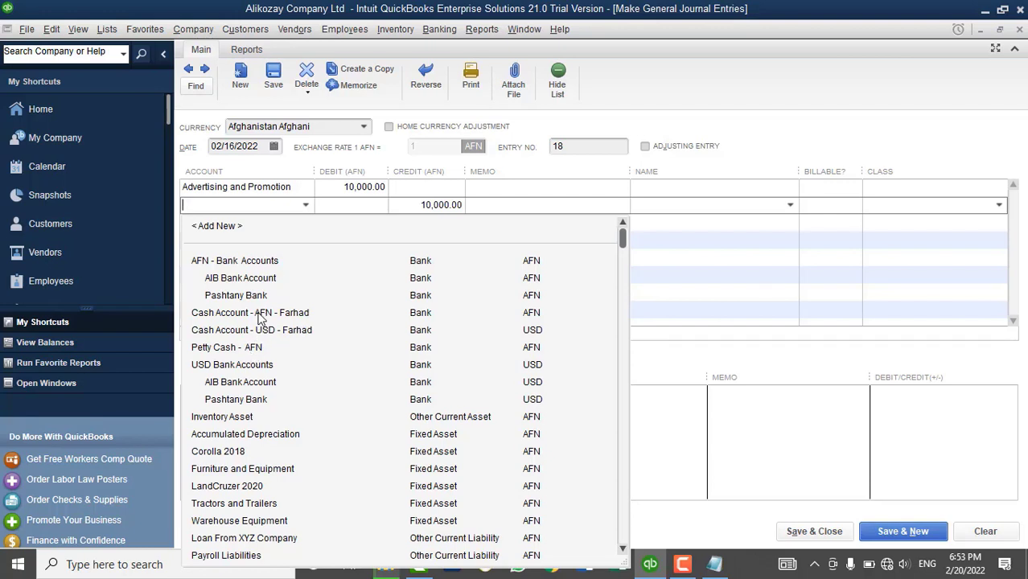
left_click(259, 314)
left_click(572, 188)
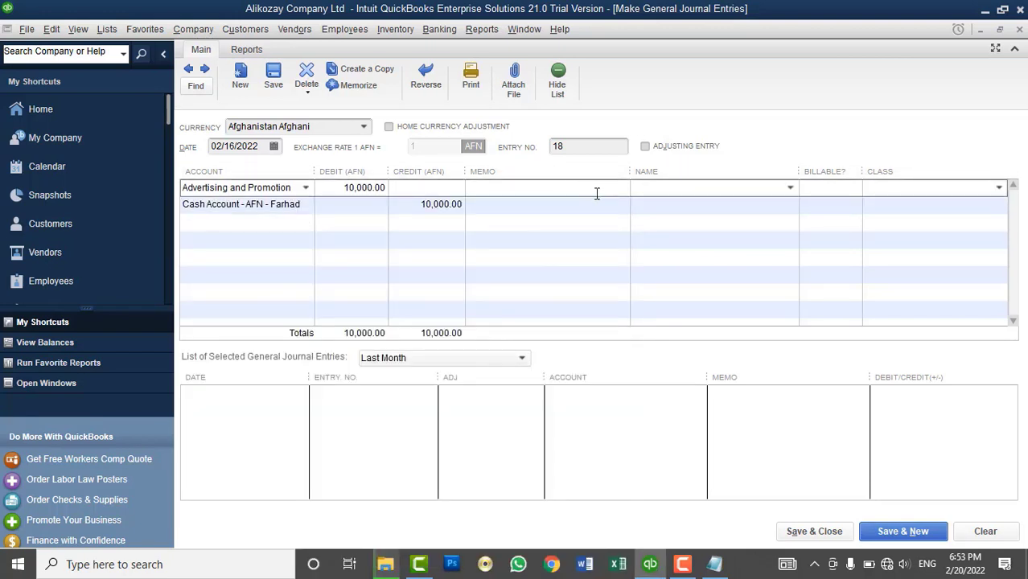
- Class both journal lines IT Dept and save and close the entry
left_click(993, 189)
left_click(997, 190)
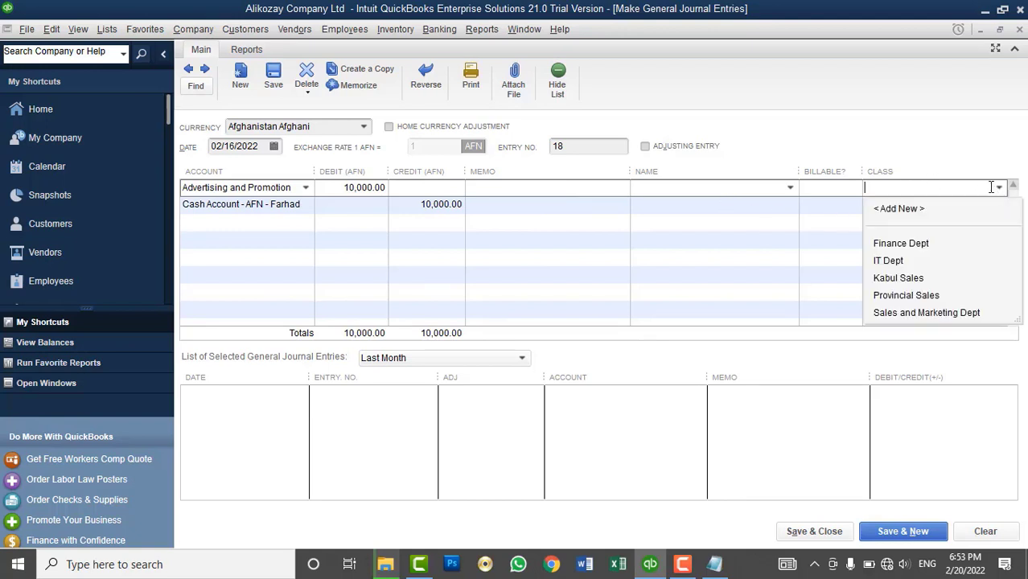
left_click(901, 262)
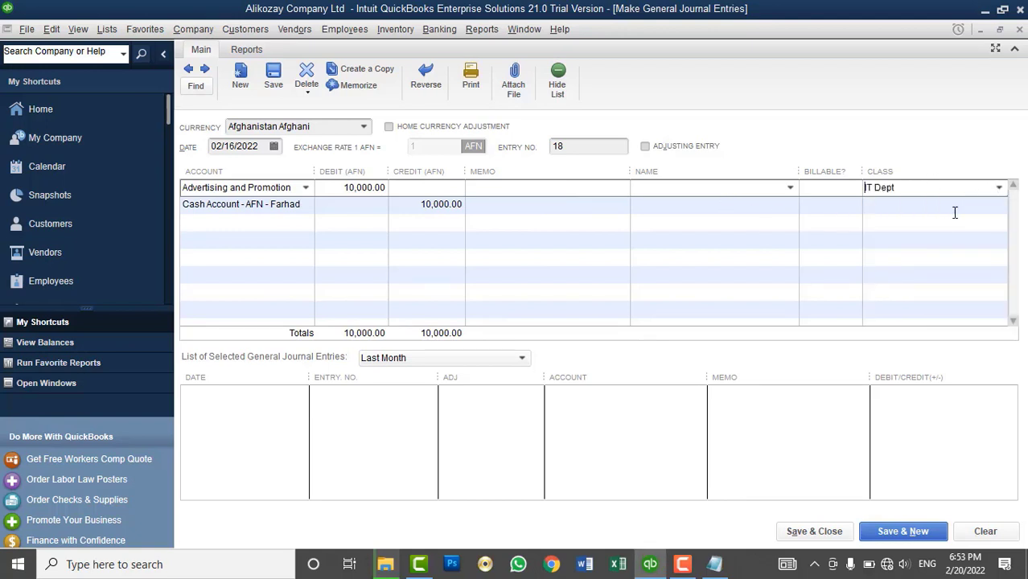
left_click(959, 208)
left_click(942, 191)
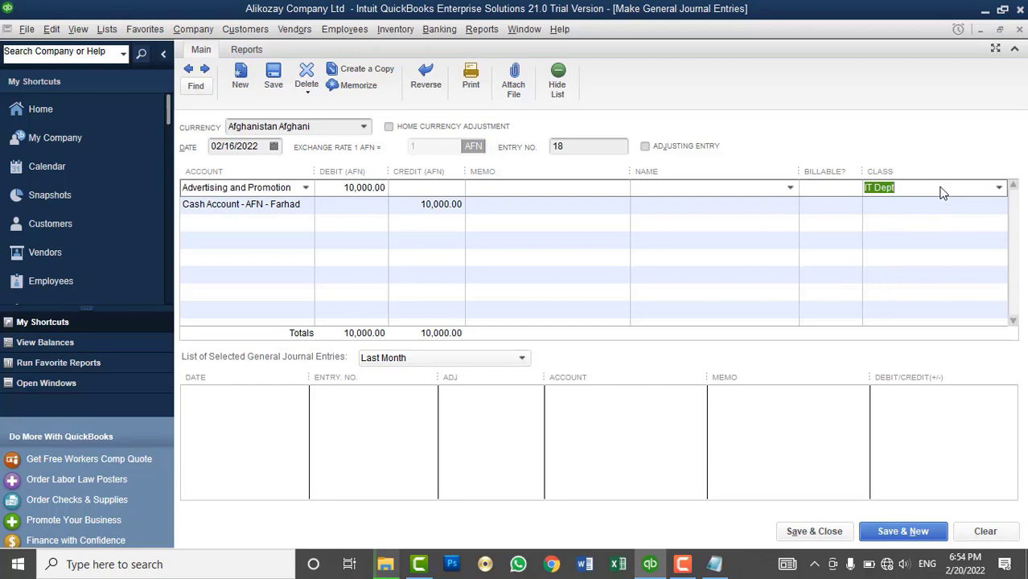
left_click(1002, 205)
left_click(998, 206)
left_click(883, 276)
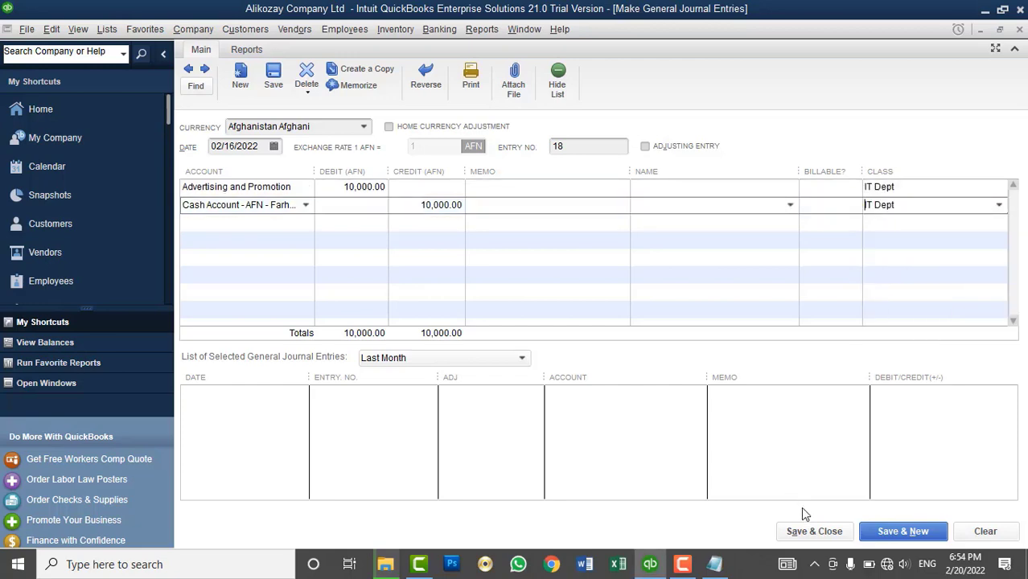
left_click(812, 531)
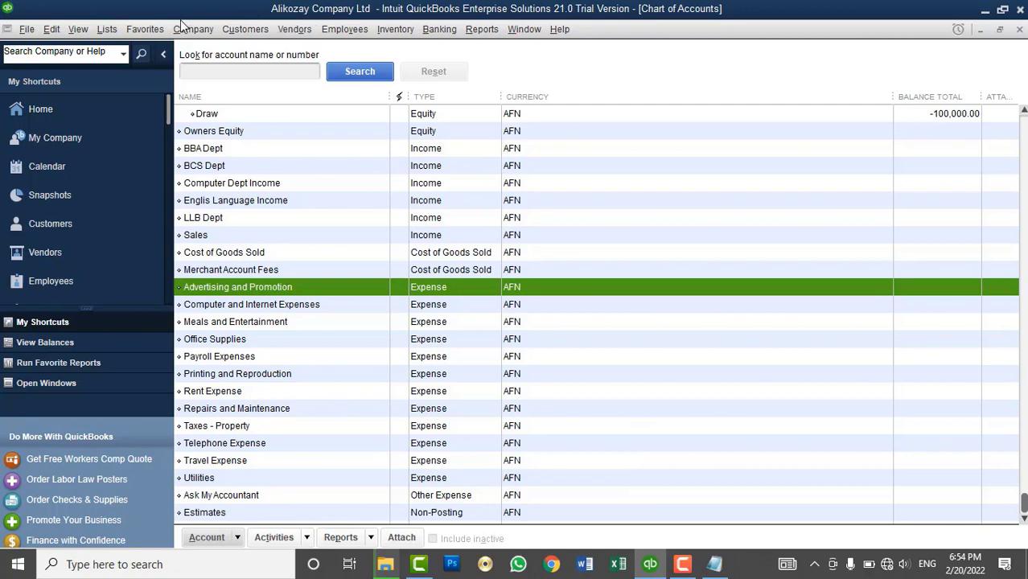
- Open Make General Journal Entries and go back to the previously saved entry 16
left_click(206, 32)
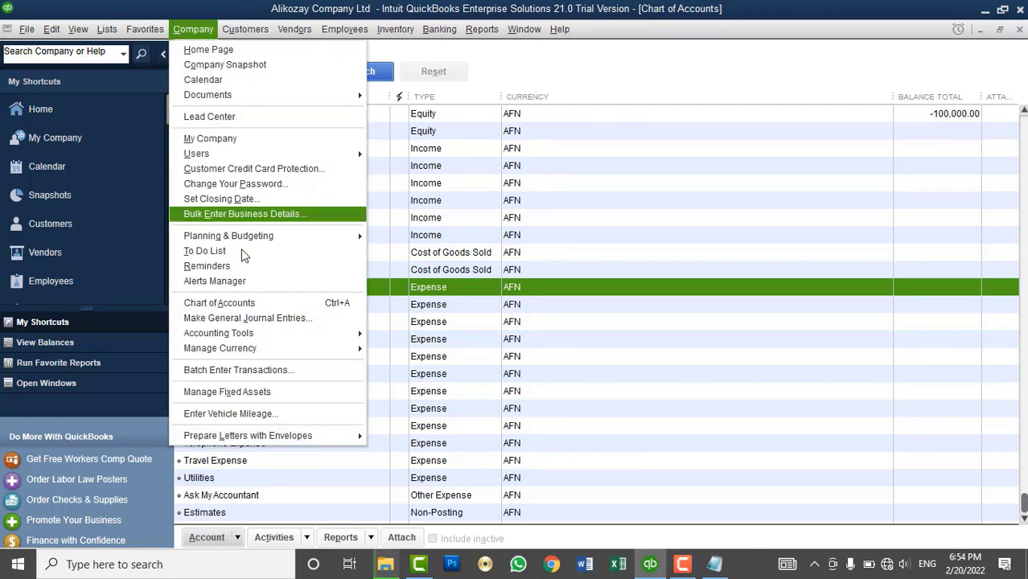
left_click(241, 317)
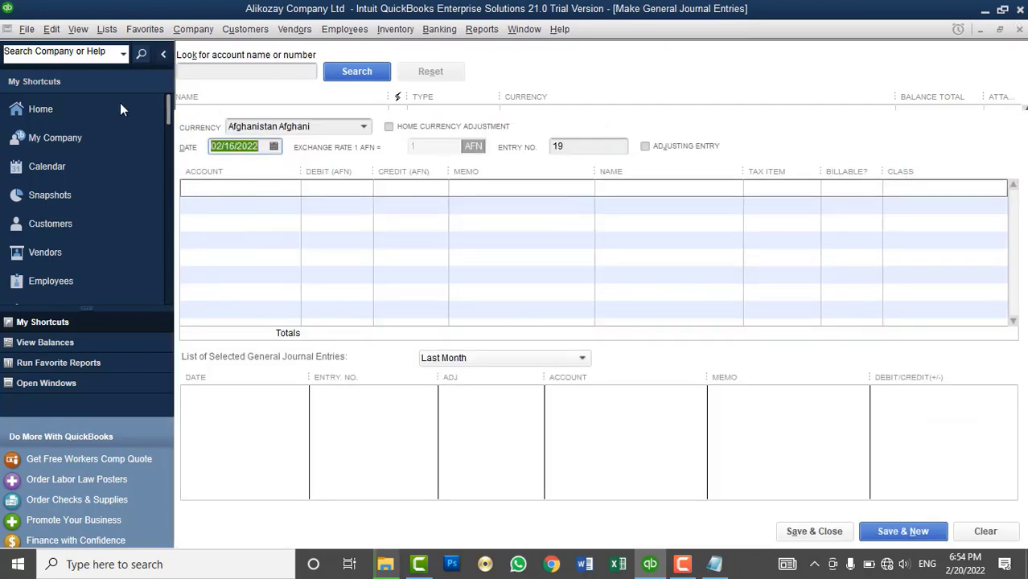
left_click(187, 70)
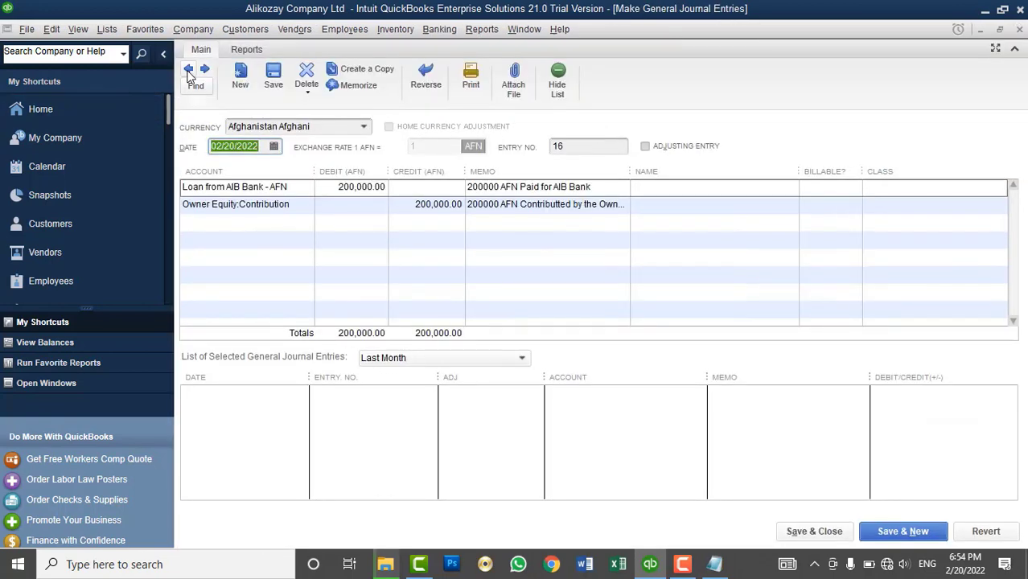
- Browse the saved journal entries, end on entry no. 18, and close the journal window
left_click(188, 71)
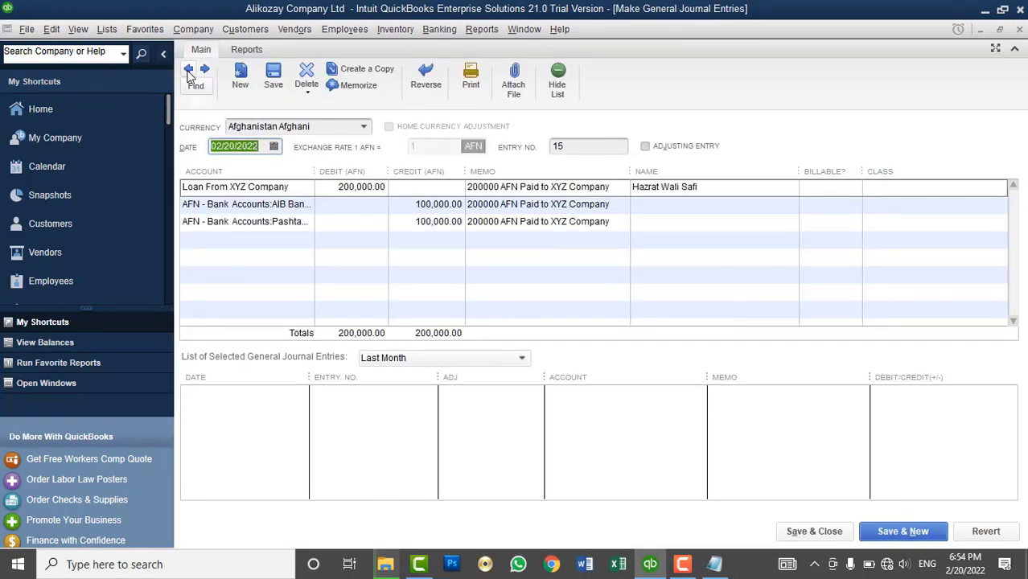
left_click(188, 71)
left_click(187, 71)
left_click(187, 71)
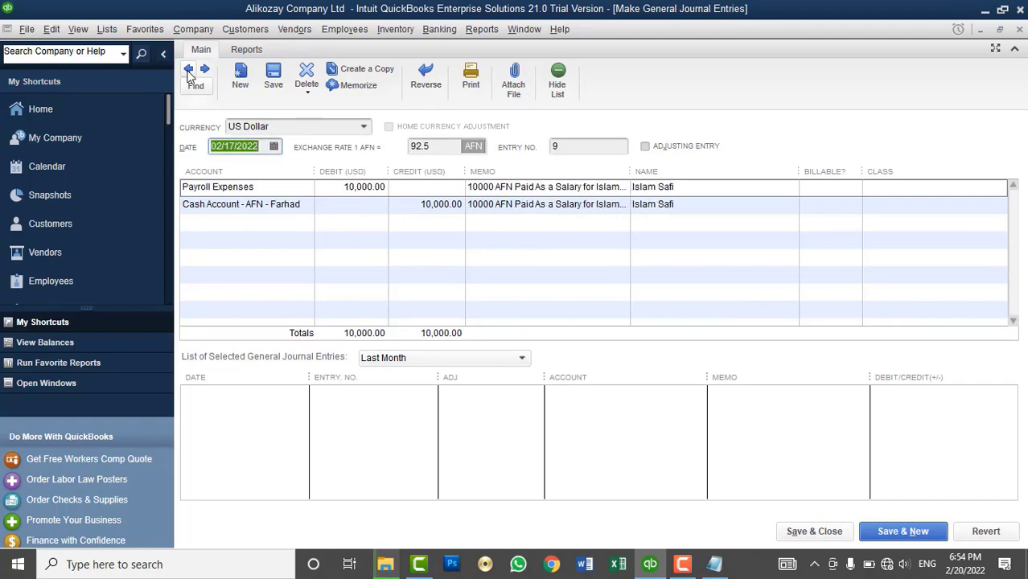
left_click(188, 71)
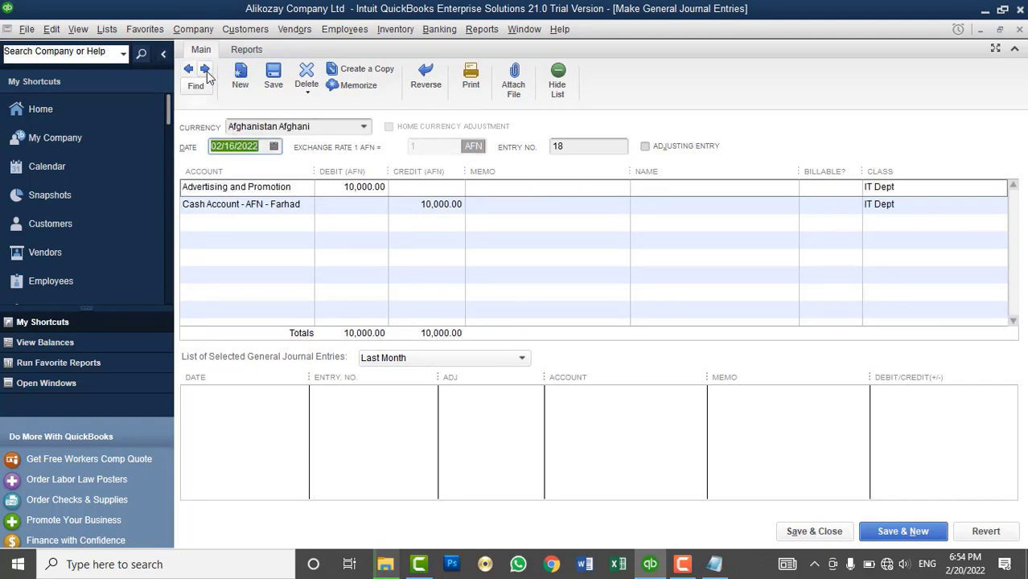
left_click(1020, 32)
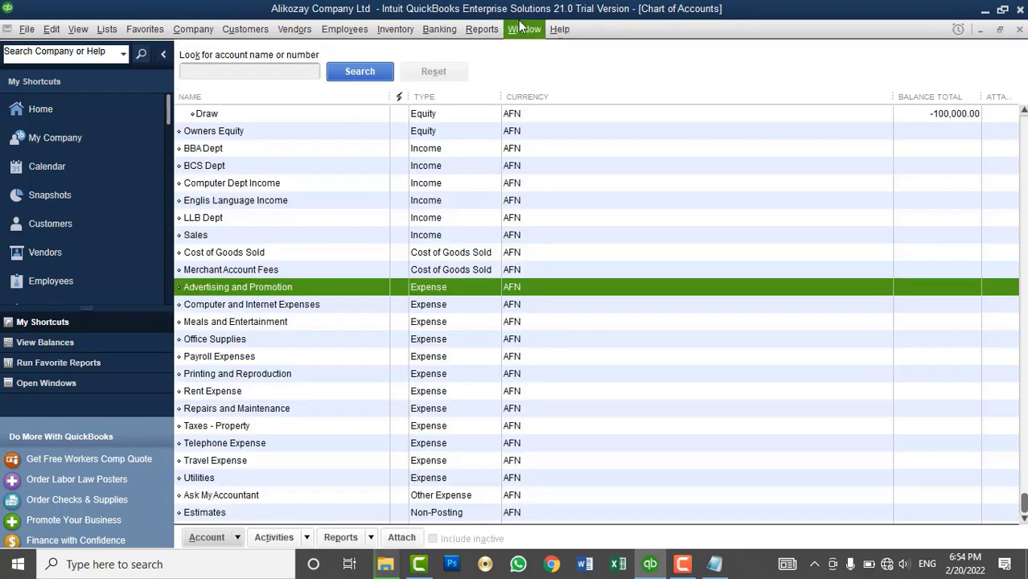
- Open the standard Profit & Loss report for February 1–20, 2022
left_click(482, 29)
mouse_move(521, 212)
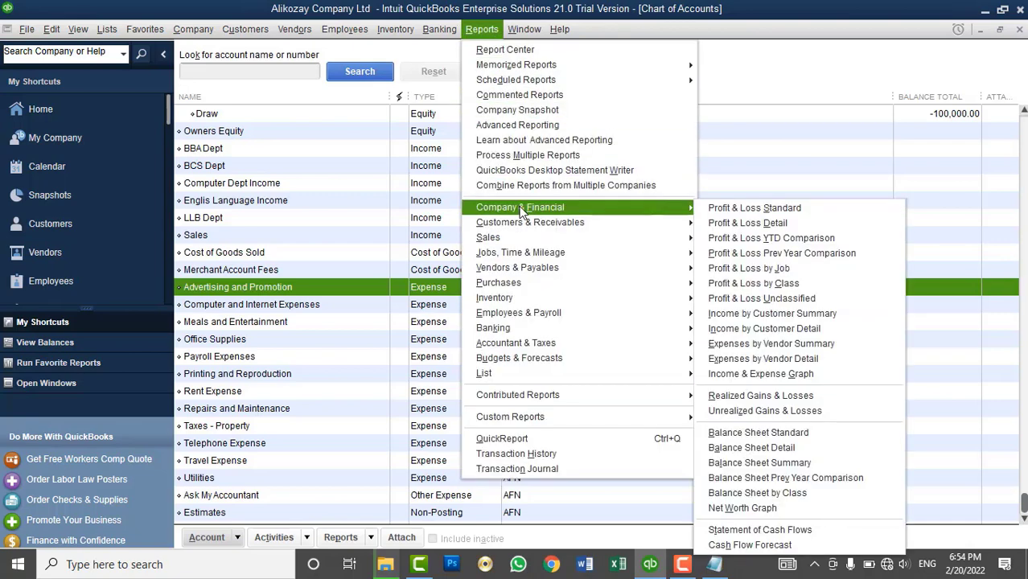
left_click(753, 214)
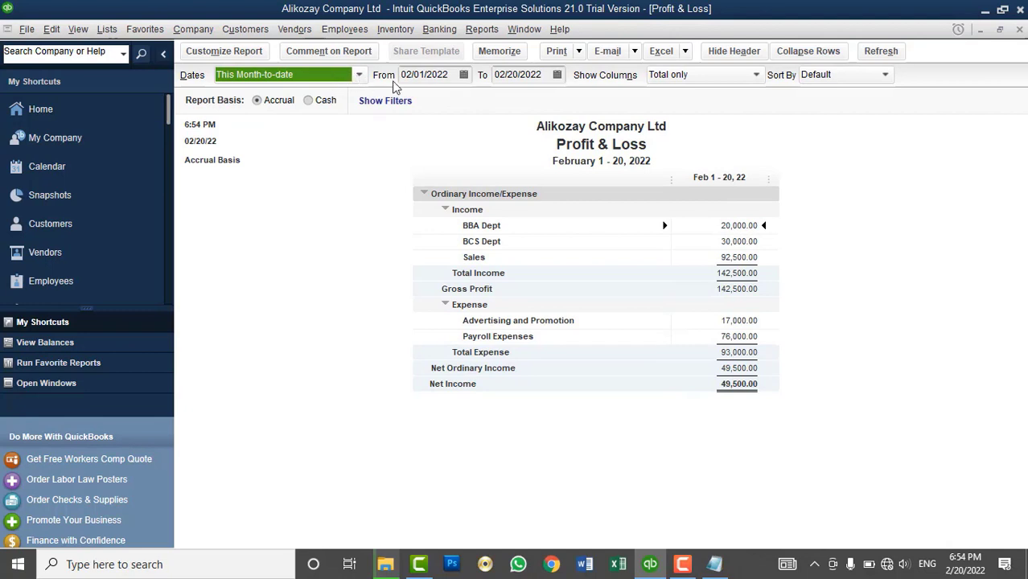
- Set the report's From and To dates both to 02/16/2022
left_click(464, 74)
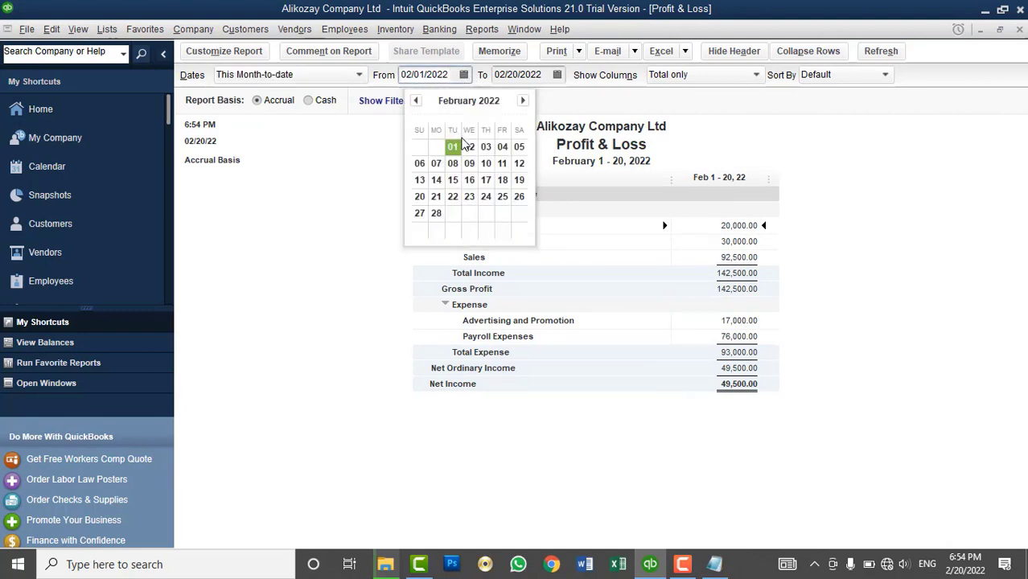
left_click(469, 179)
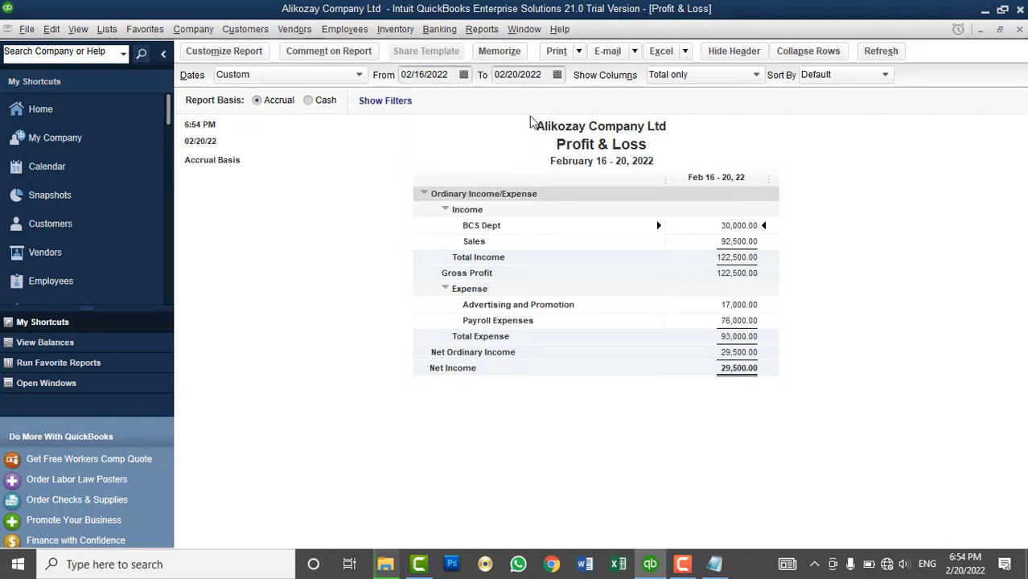
left_click(557, 74)
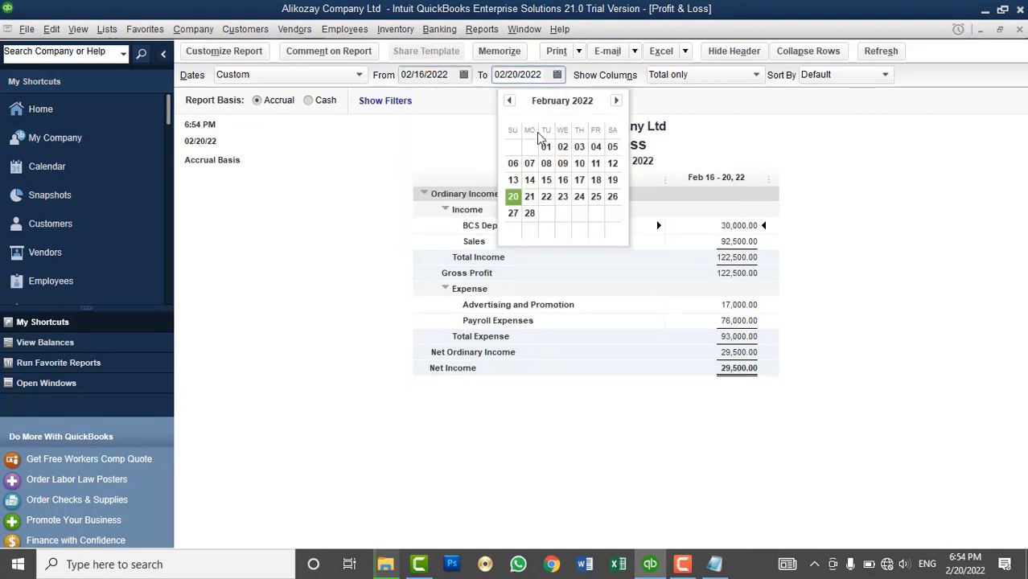
left_click(562, 180)
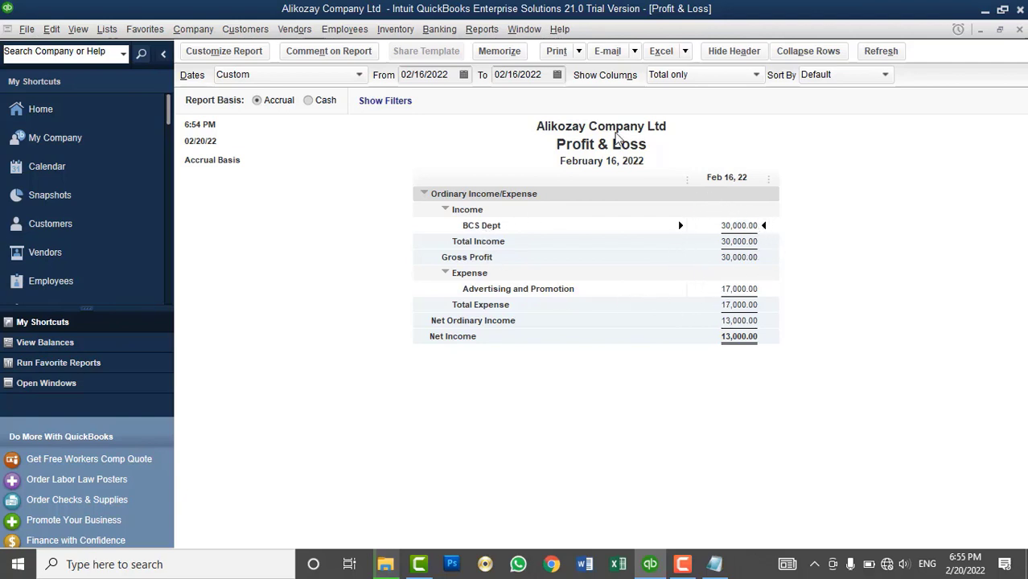
left_click(189, 31)
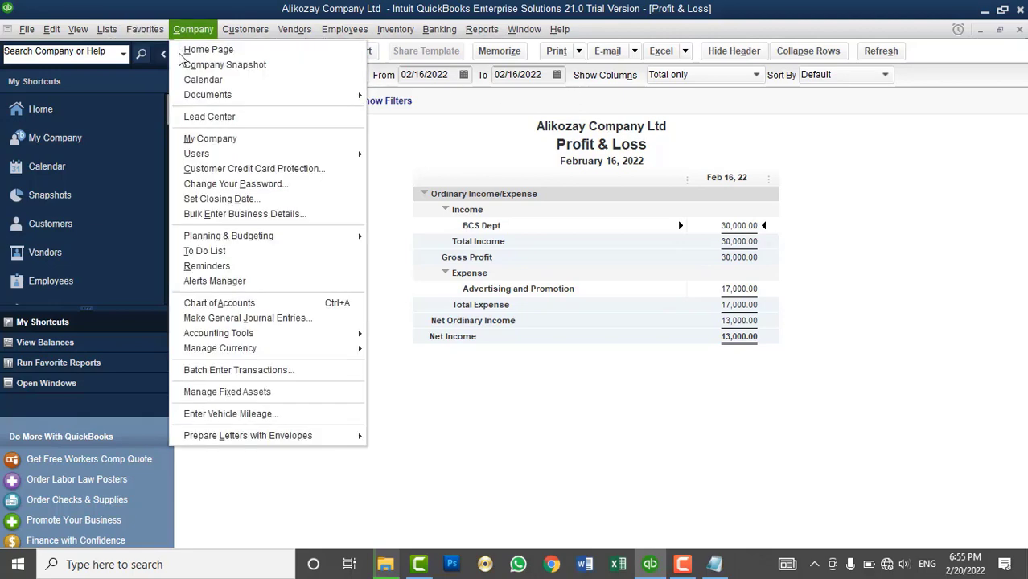
- Open Make General Journal Entries and step back to BCS Dept journal entry no. 8
left_click(291, 319)
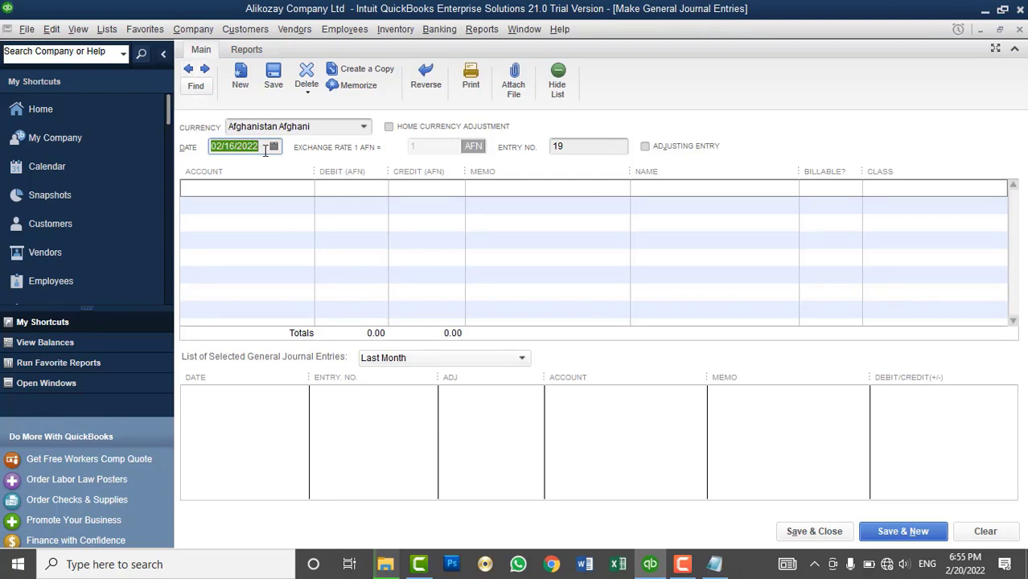
left_click(273, 146)
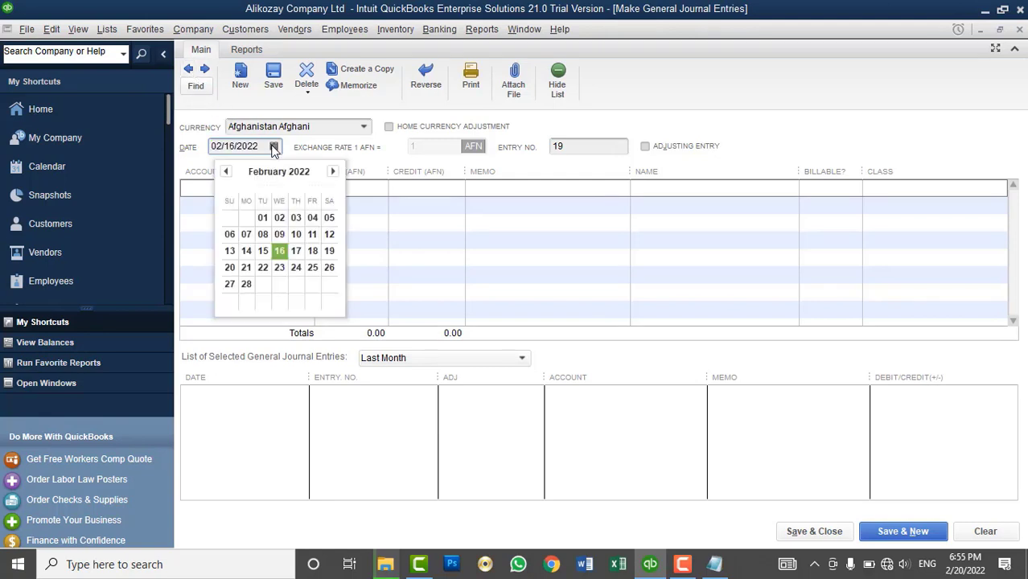
left_click(188, 71)
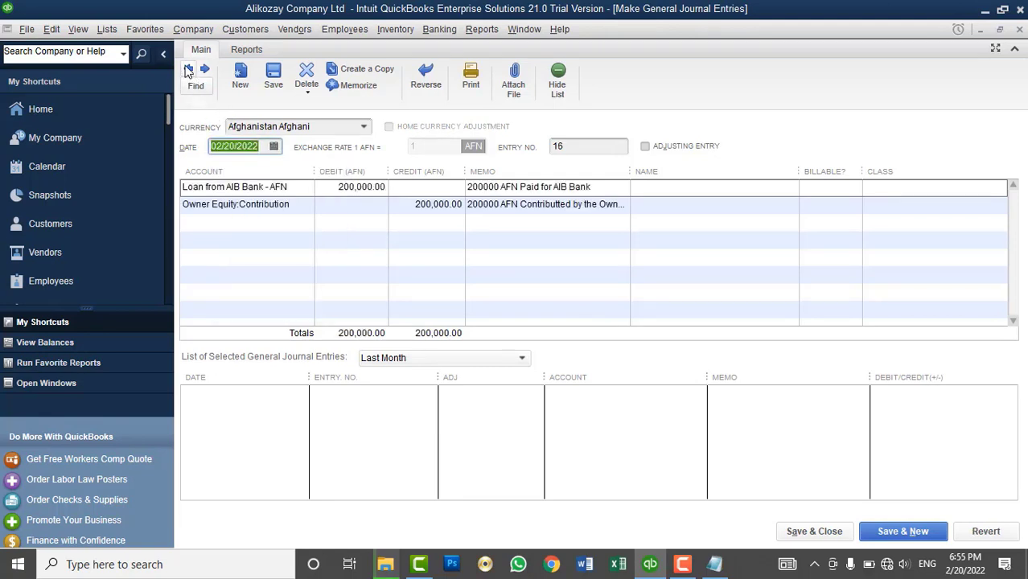
left_click(187, 70)
left_click(188, 70)
left_click(187, 71)
left_click(188, 70)
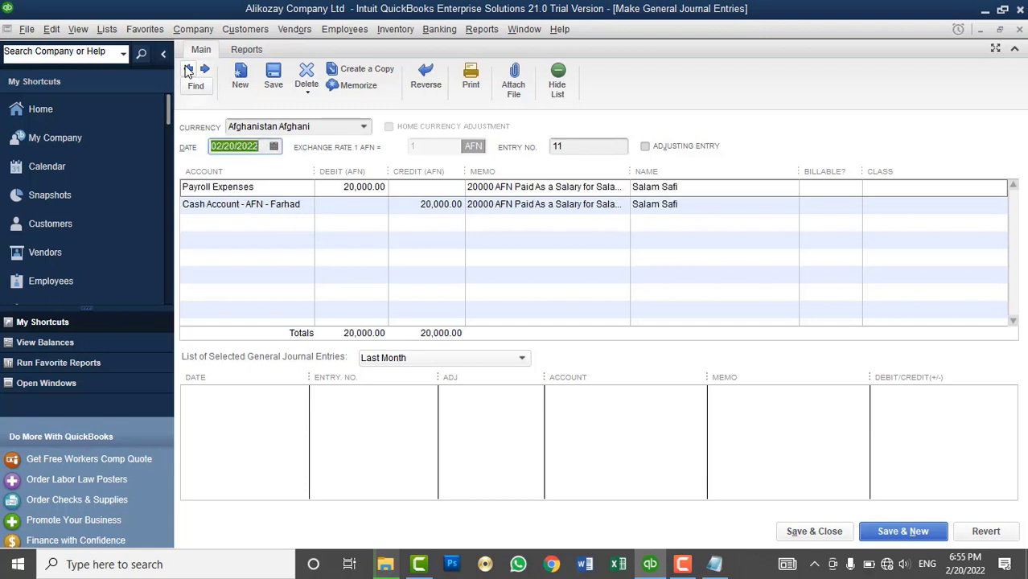
left_click(188, 71)
left_click(187, 71)
left_click(187, 71)
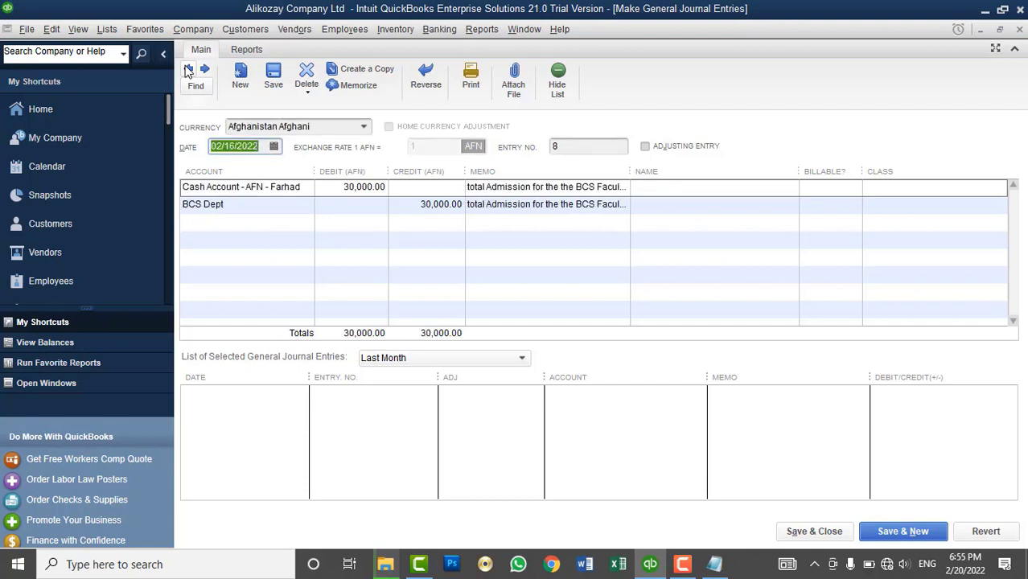
- Redate entry 8 to 02/17/2022, then save, close and confirm the change
left_click(273, 145)
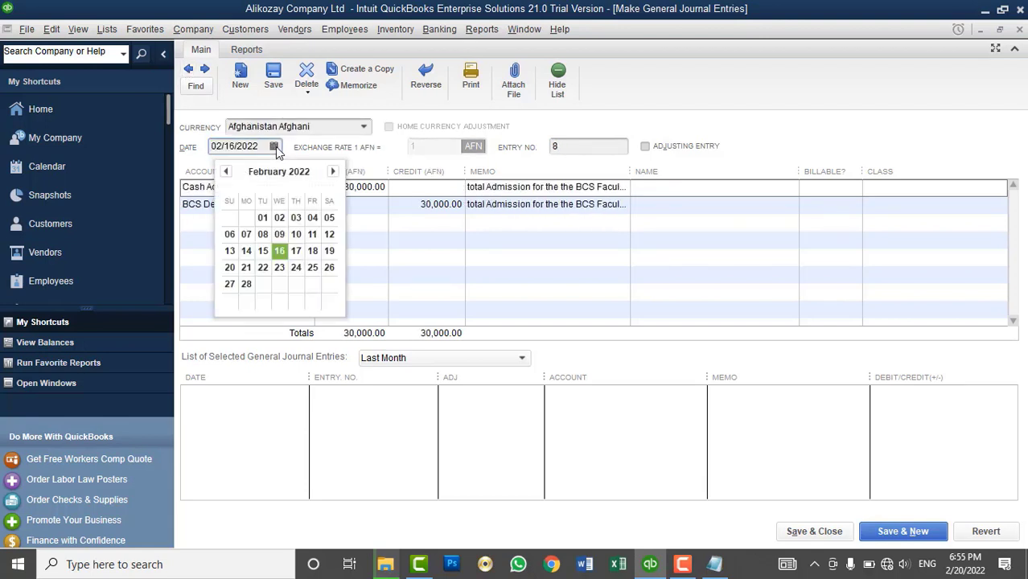
left_click(296, 251)
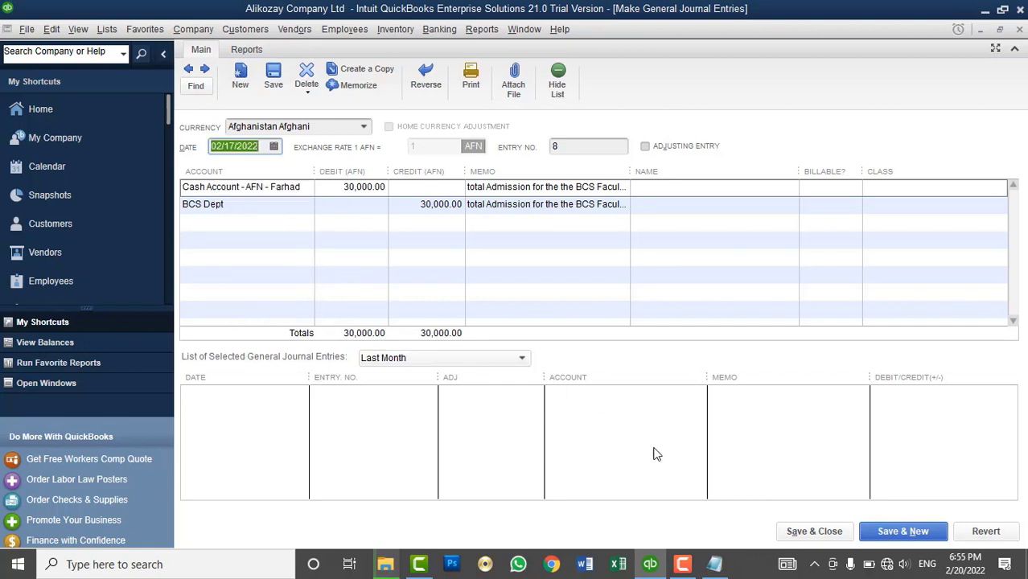
left_click(815, 538)
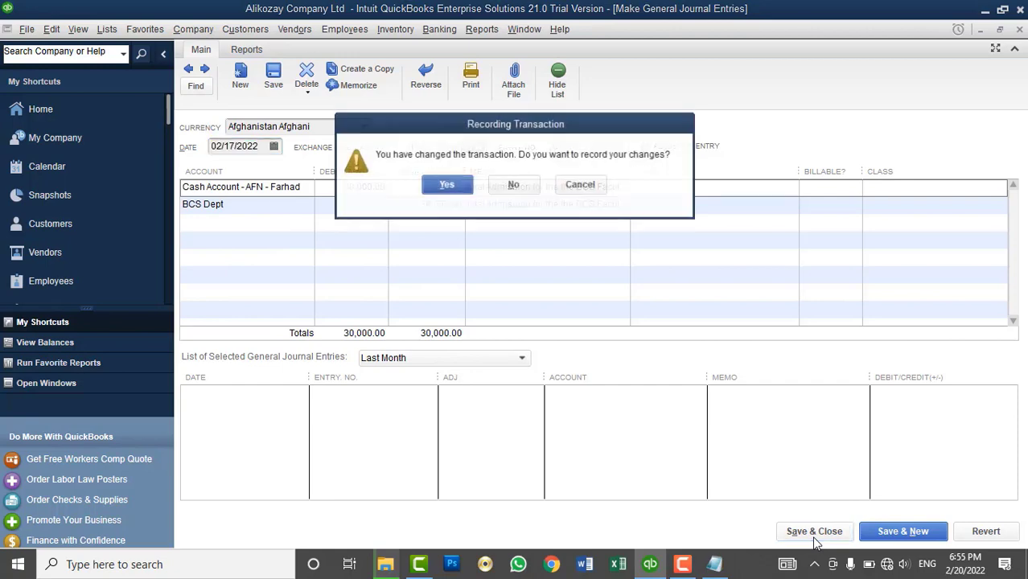
left_click(386, 189)
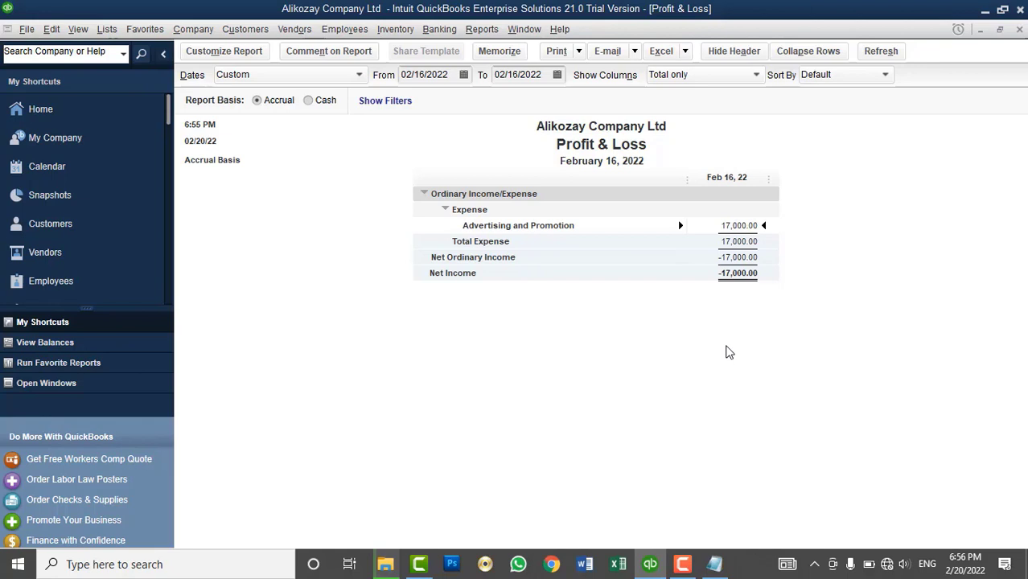
- Add a Class filter for IT Dept and Sales and Marketing Dept to the Profit & Loss
left_click(214, 53)
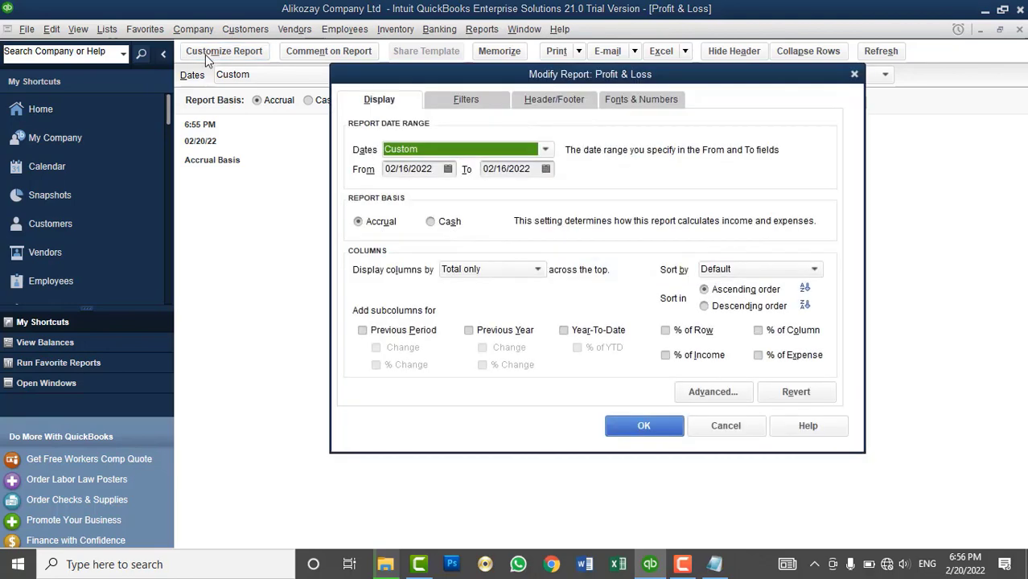
left_click(462, 101)
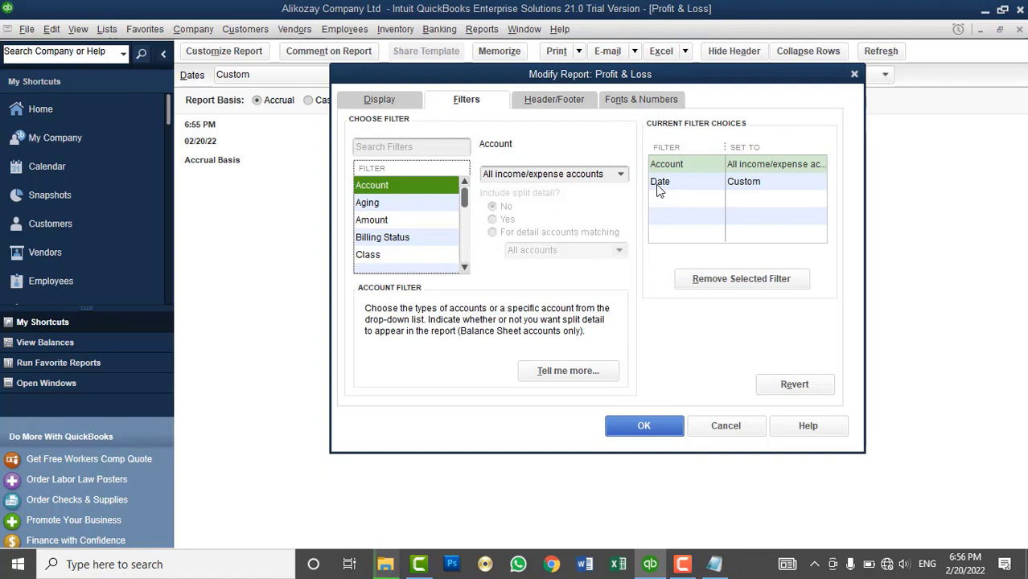
left_click(623, 175)
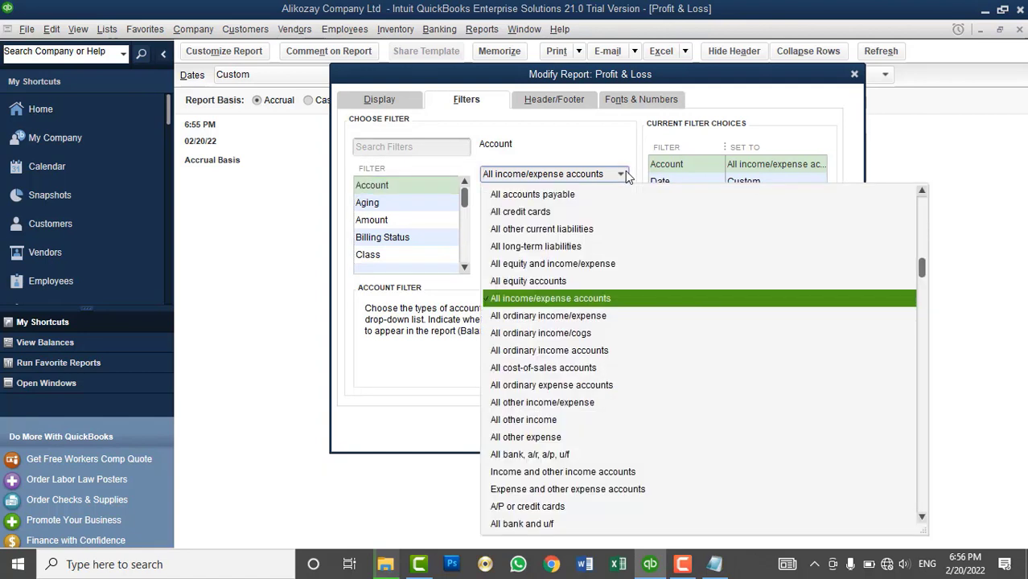
left_click(626, 175)
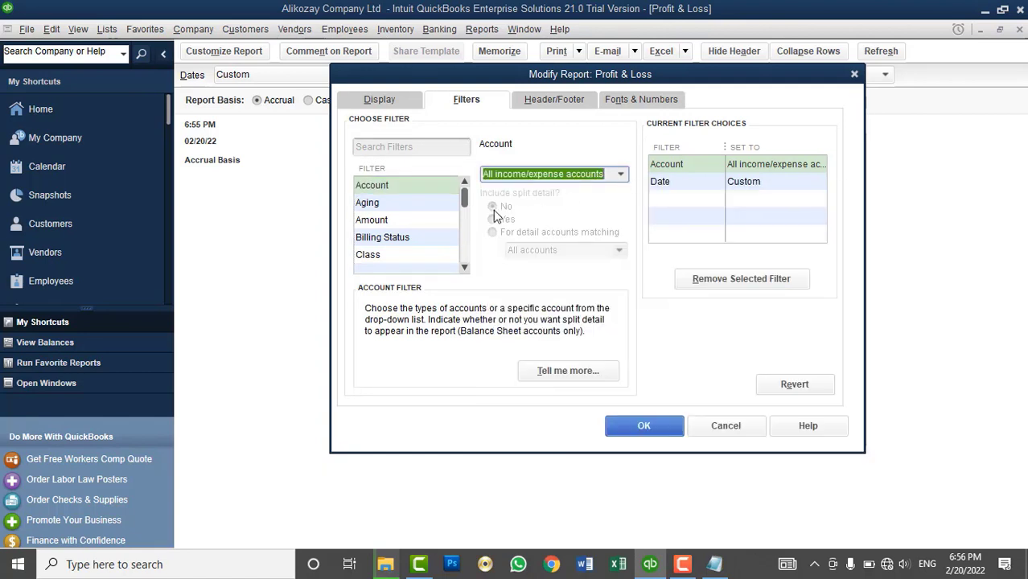
left_click(418, 255)
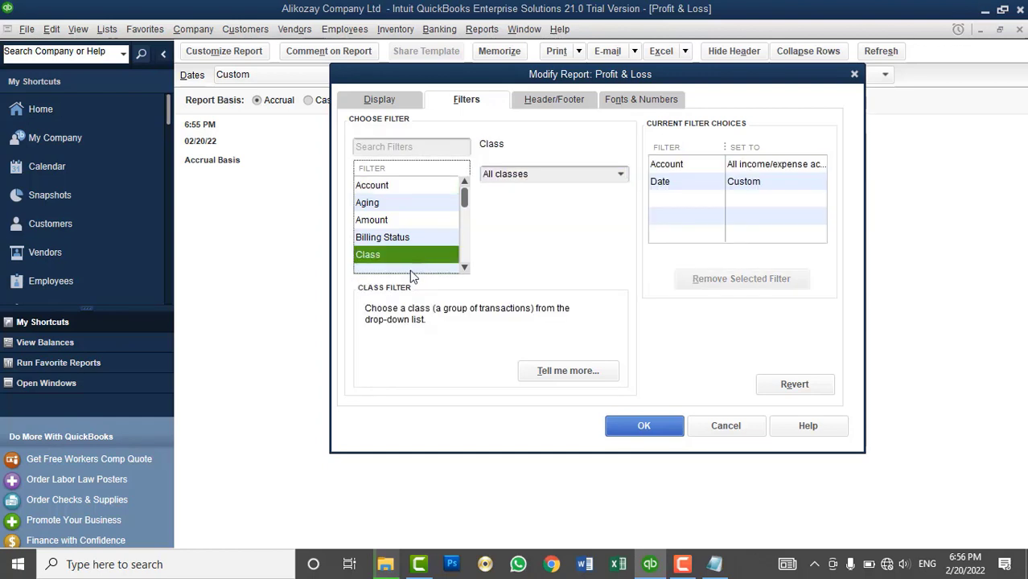
left_click(622, 173)
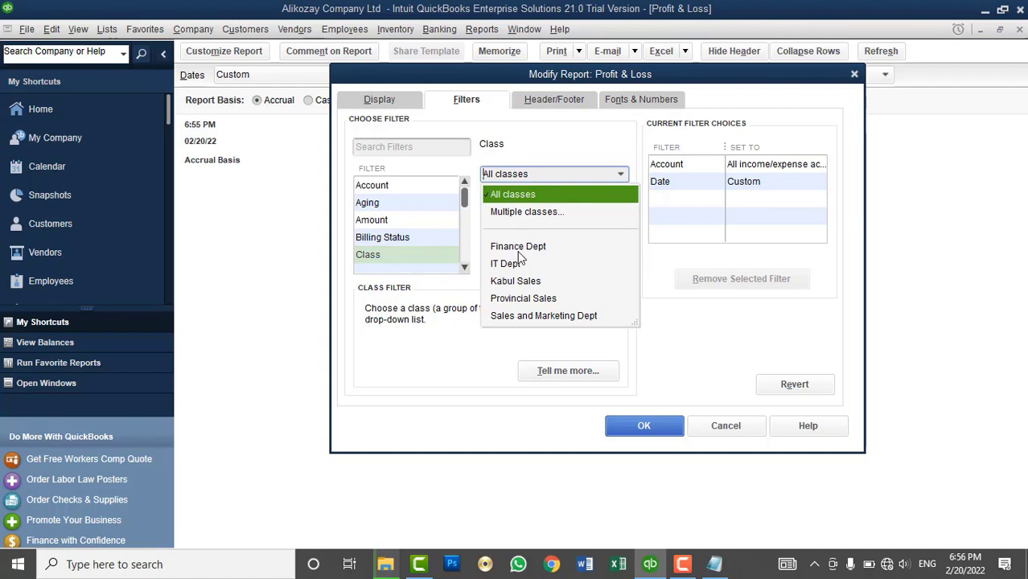
left_click(515, 214)
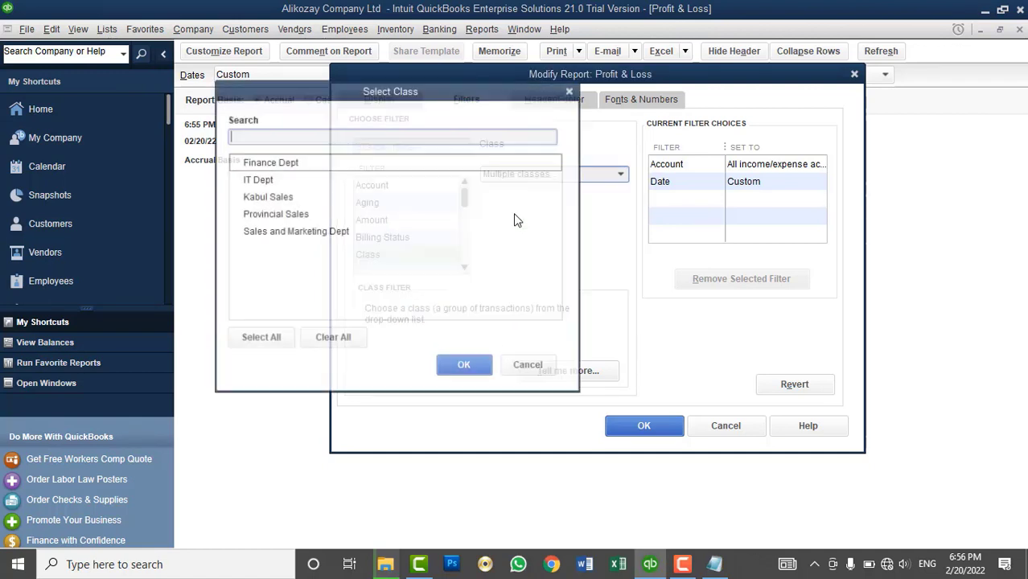
left_click(237, 179)
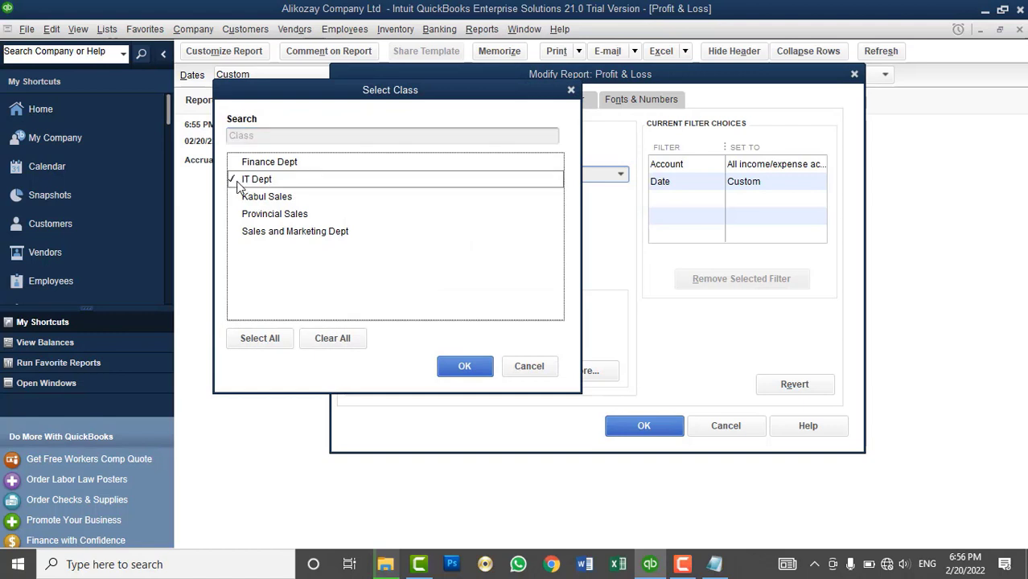
left_click(238, 232)
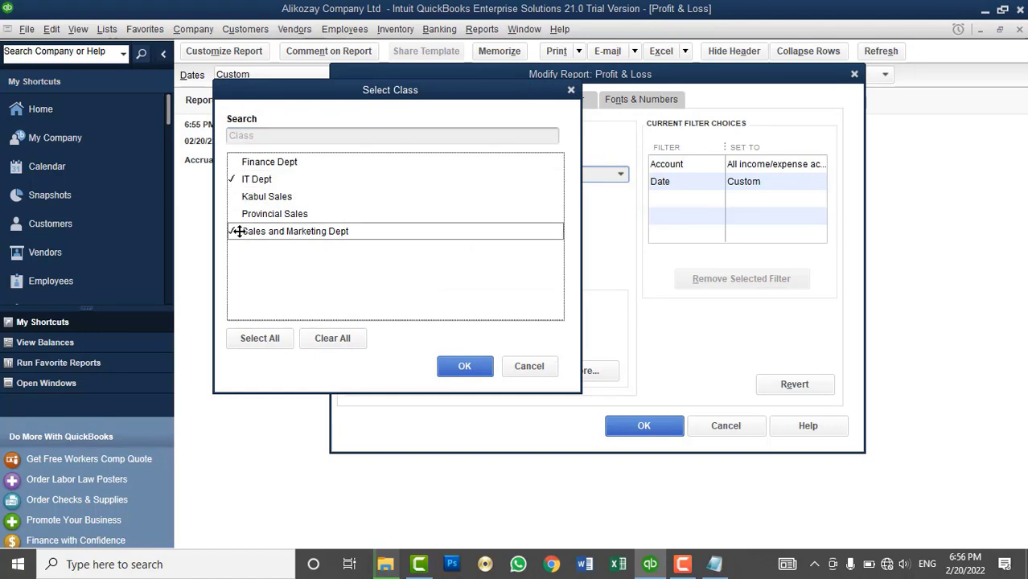
left_click(485, 369)
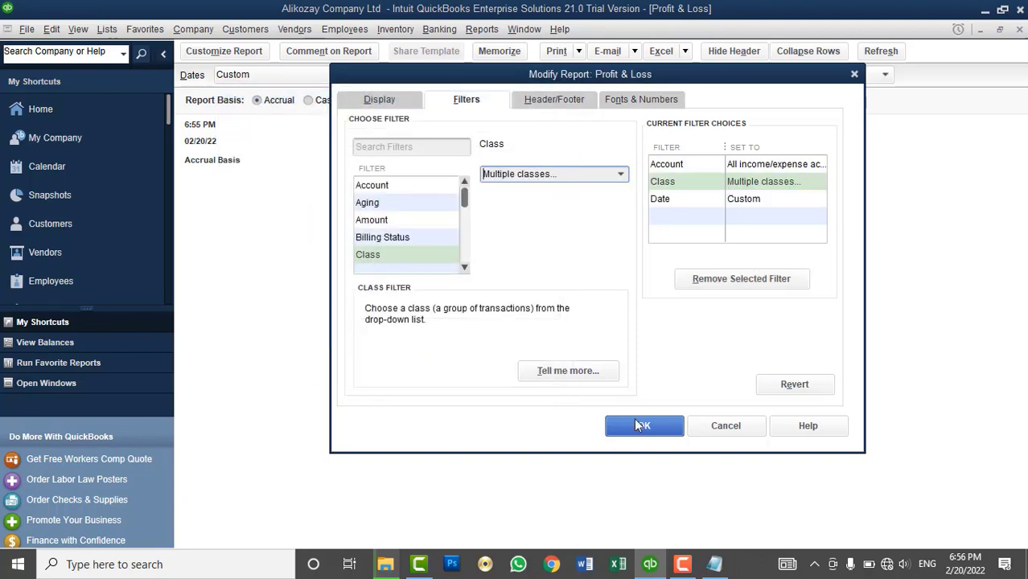
left_click(643, 426)
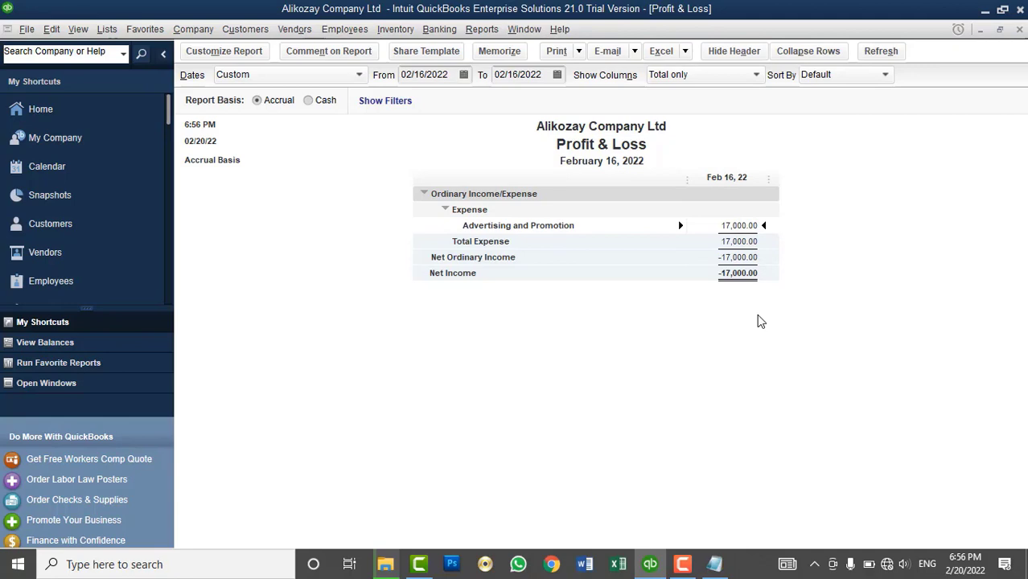
- Filter the report to Sales and Marketing Dept only, showing 7,000.00 expense
left_click(225, 51)
left_click(464, 95)
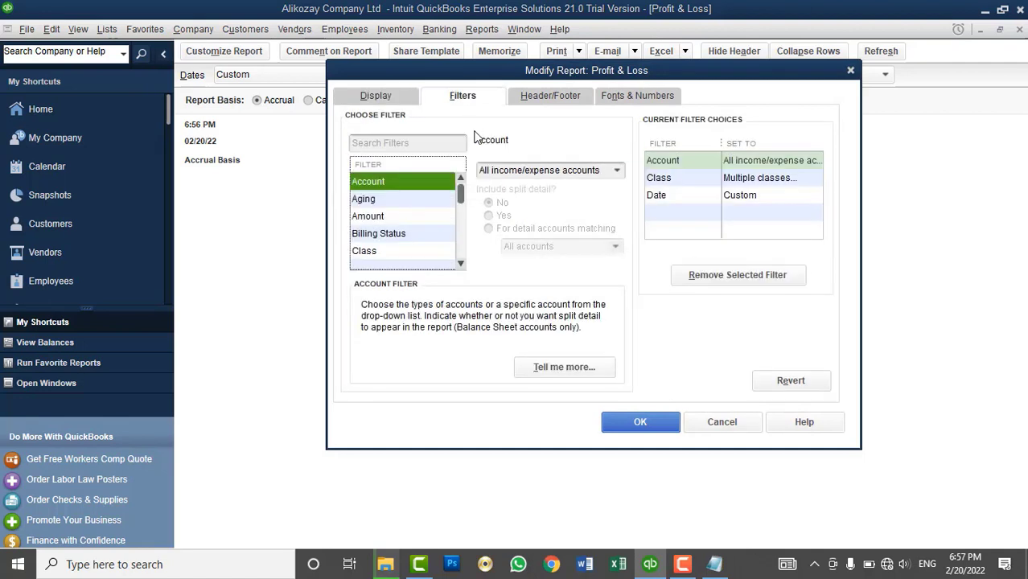
left_click(403, 252)
left_click(617, 170)
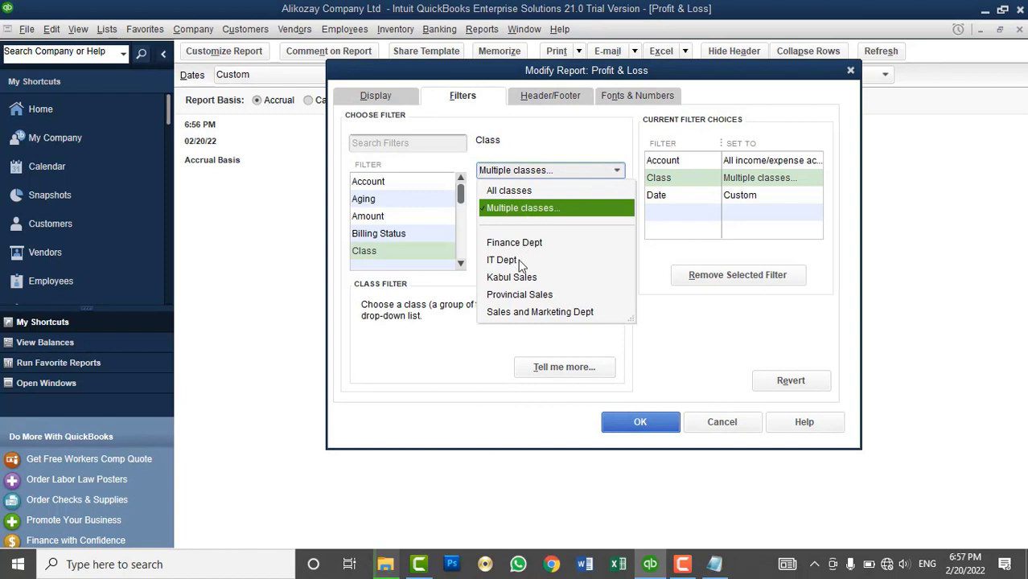
left_click(527, 313)
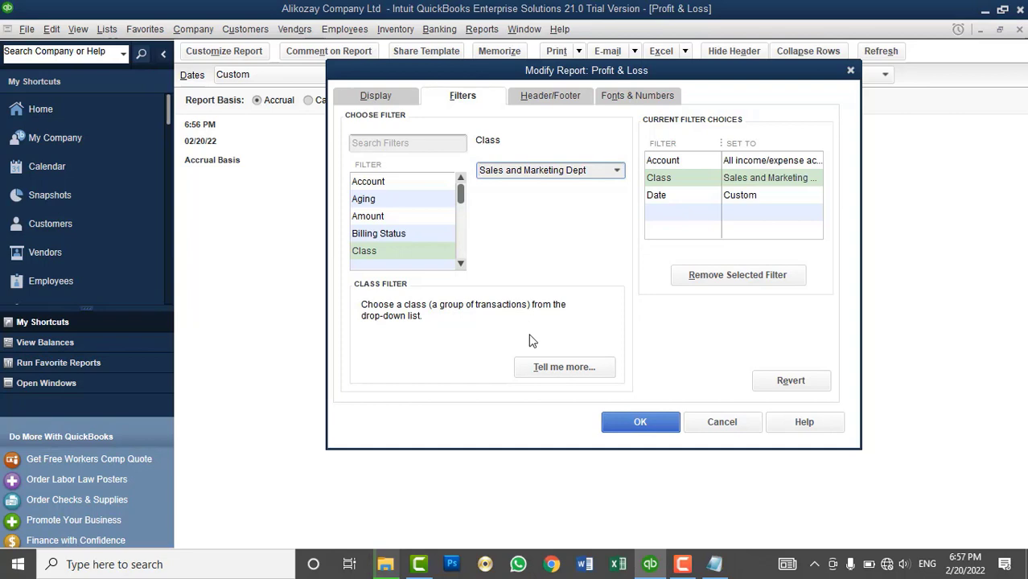
left_click(637, 420)
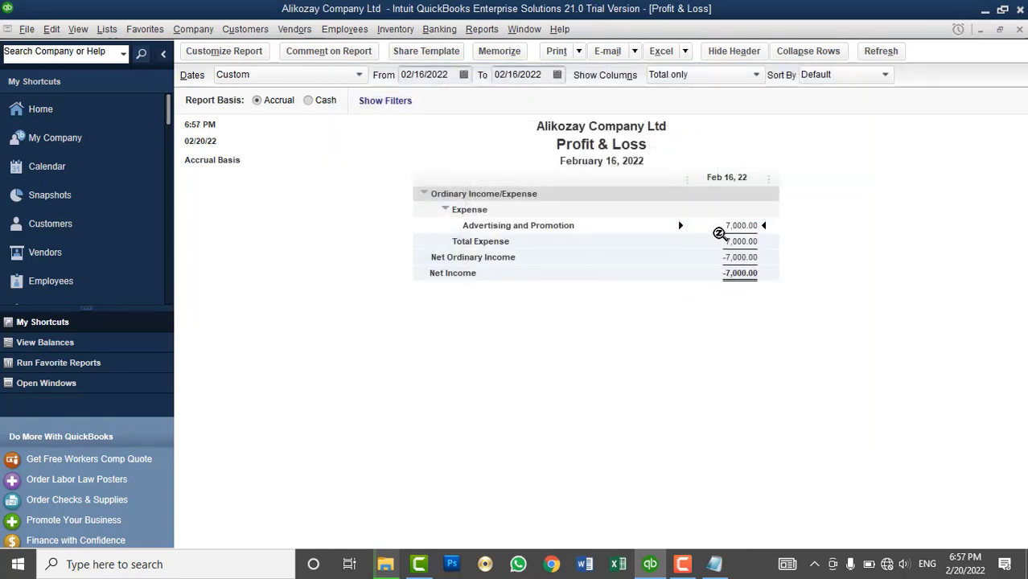
- Filter the report to IT Dept only, showing 10,000.00 expense
left_click(218, 51)
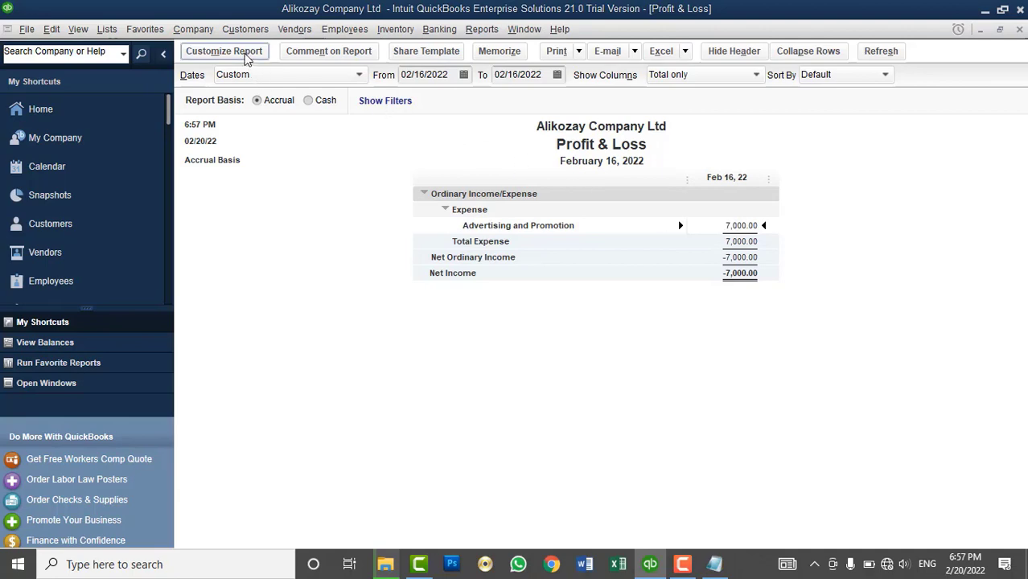
left_click(463, 94)
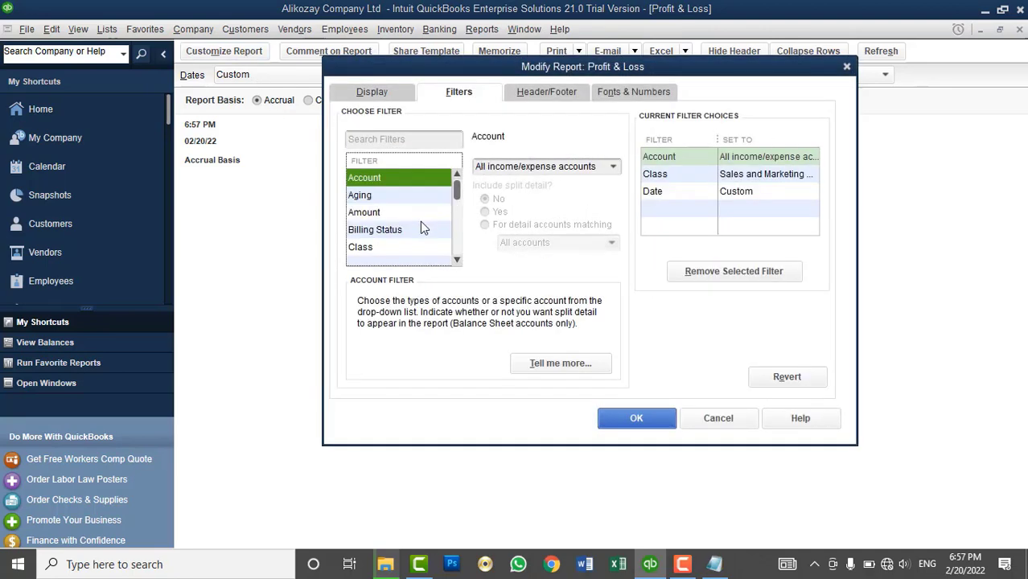
left_click(390, 251)
left_click(611, 168)
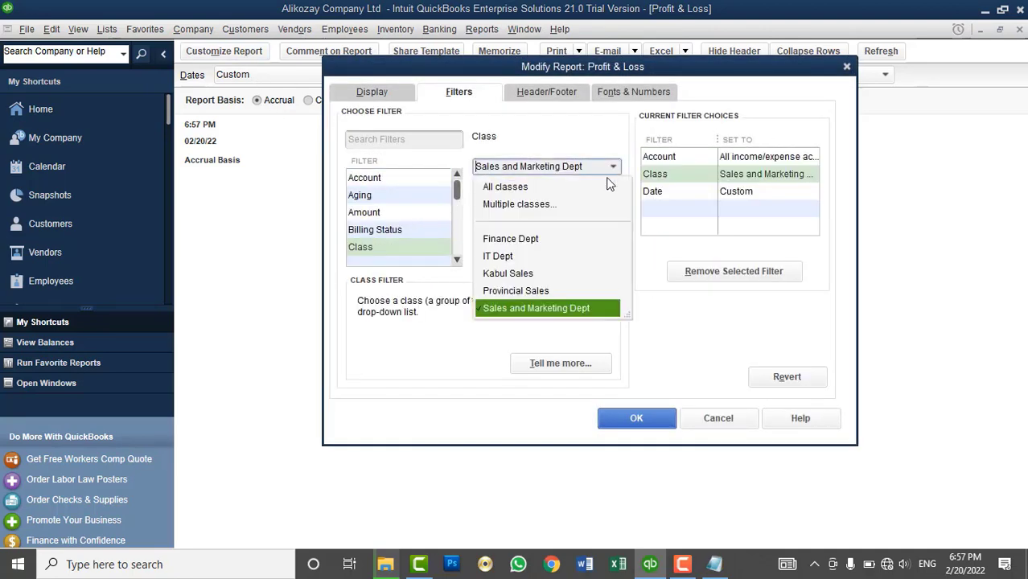
left_click(513, 257)
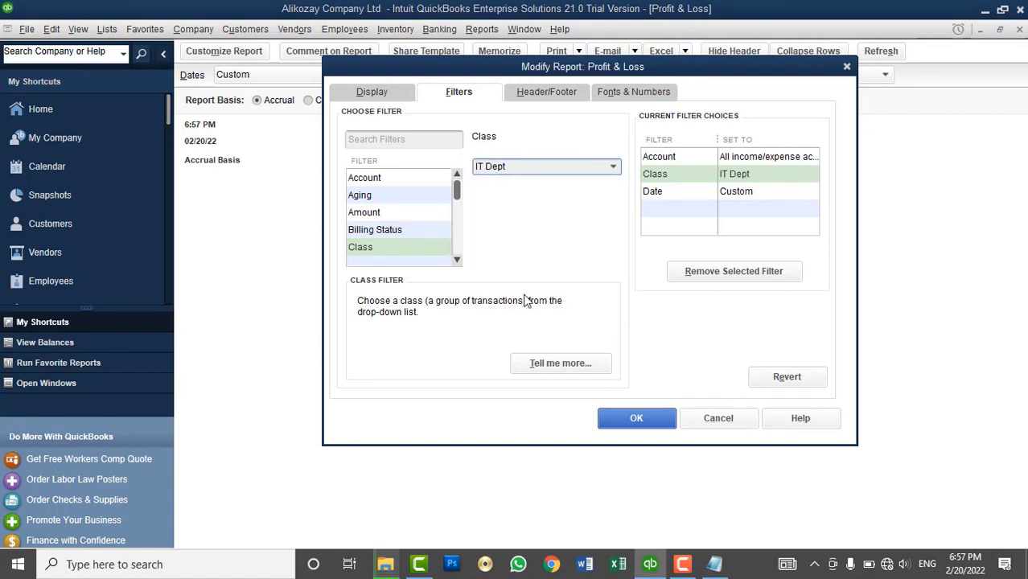
left_click(643, 418)
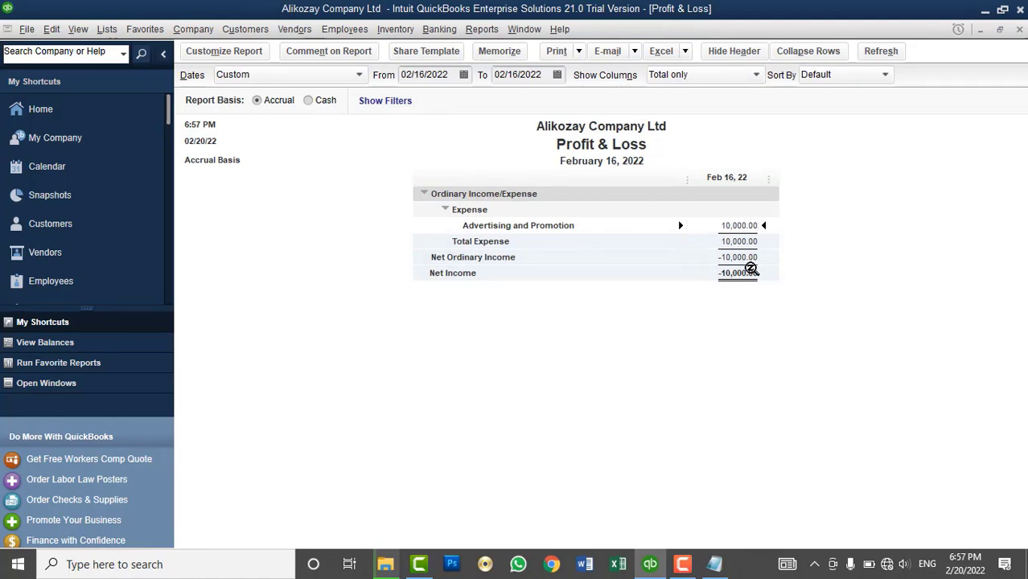
- Remove the Class filter so the report shows Advertising and Promotion at 17,000.00
left_click(240, 53)
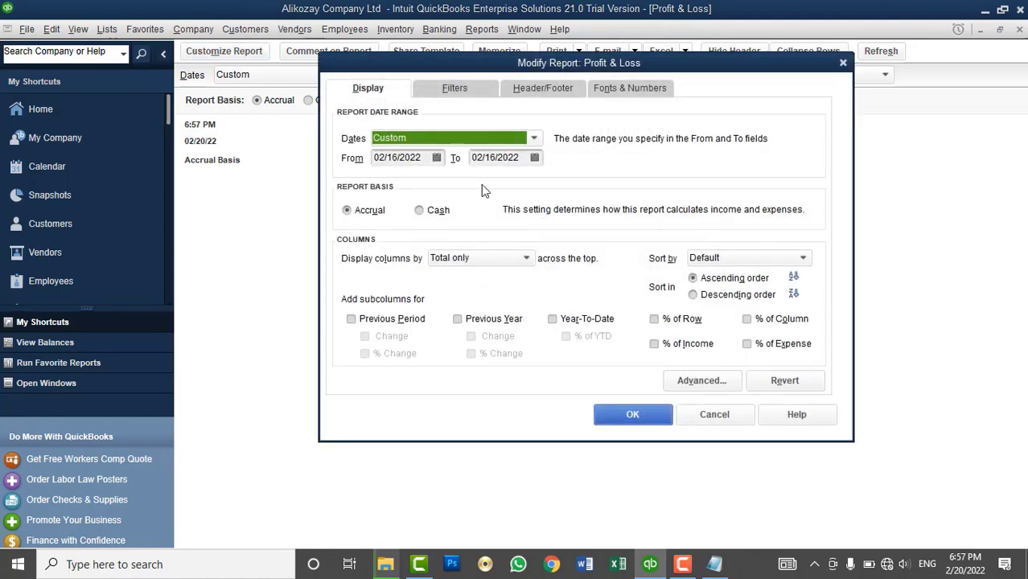
left_click(467, 91)
left_click(384, 244)
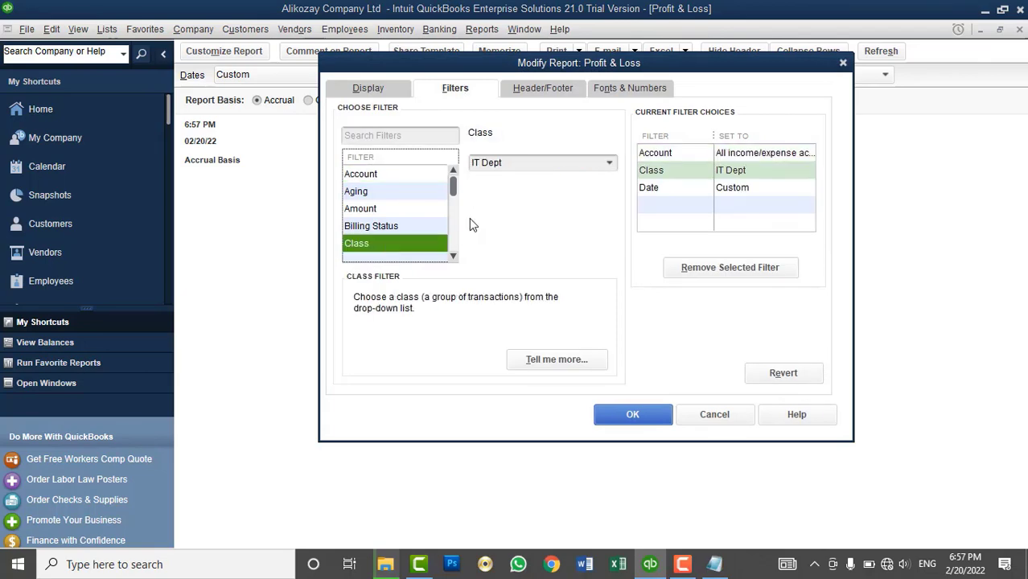
left_click(609, 164)
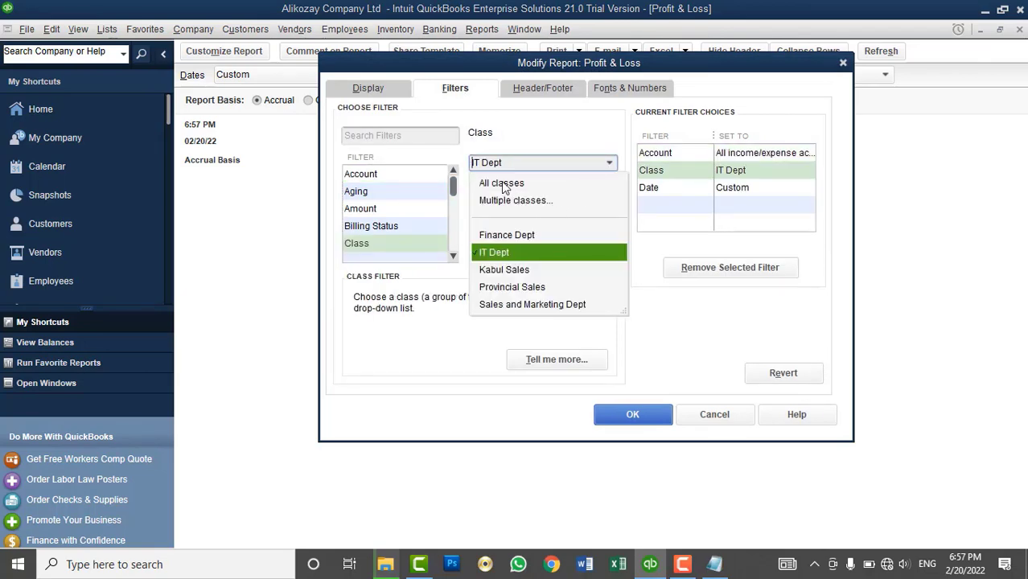
left_click(512, 201)
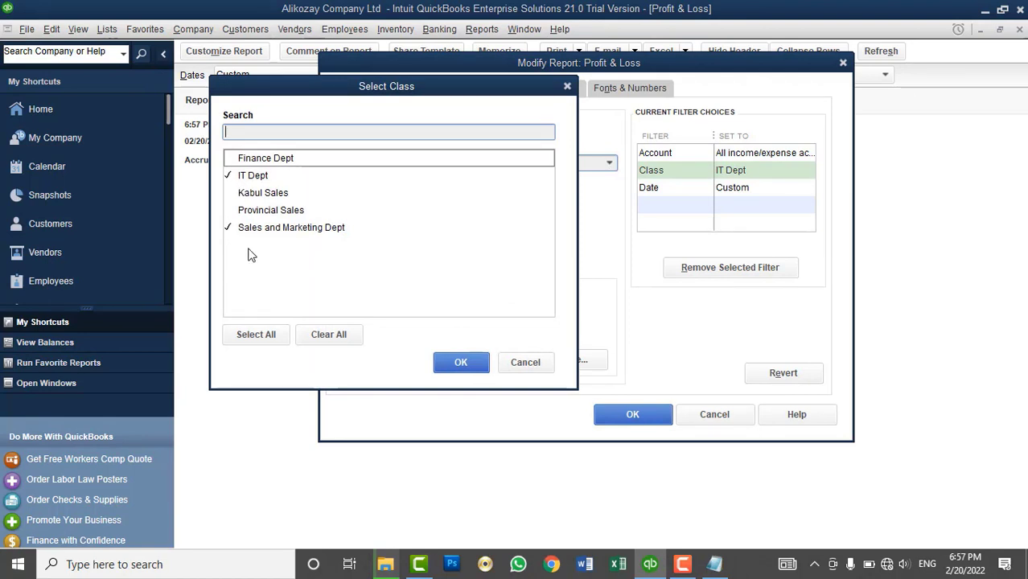
left_click(529, 364)
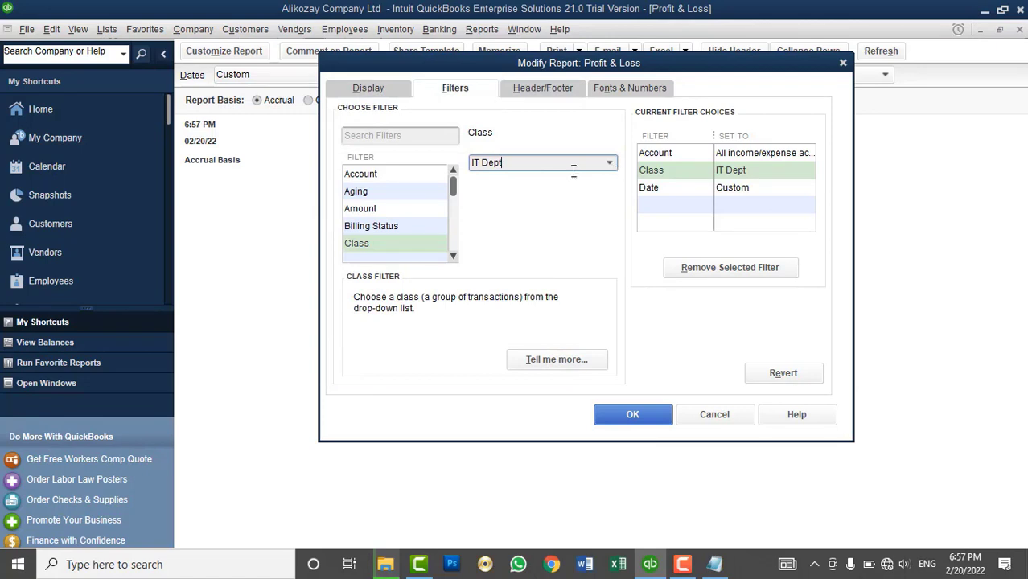
left_click(670, 171)
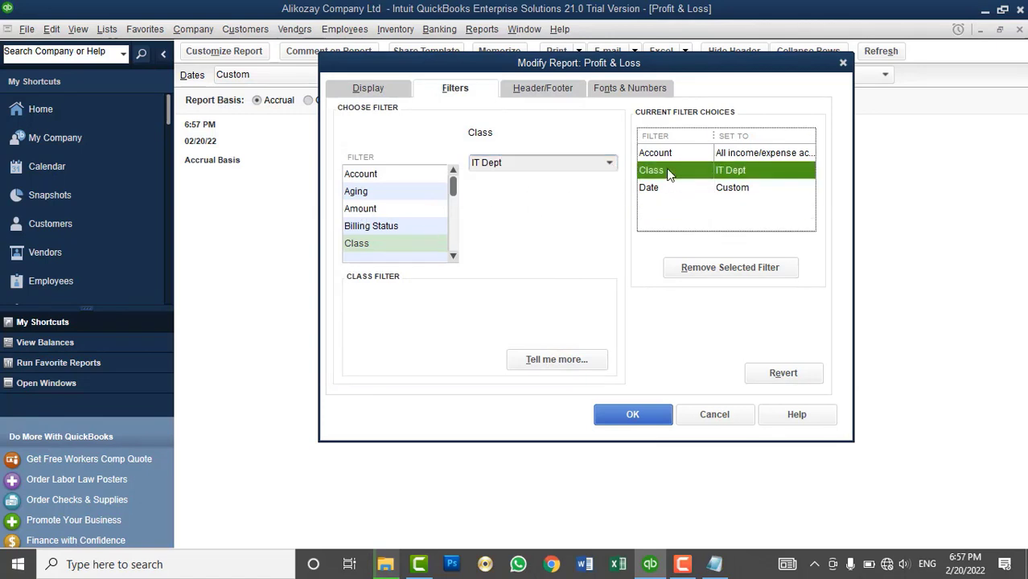
left_click(721, 271)
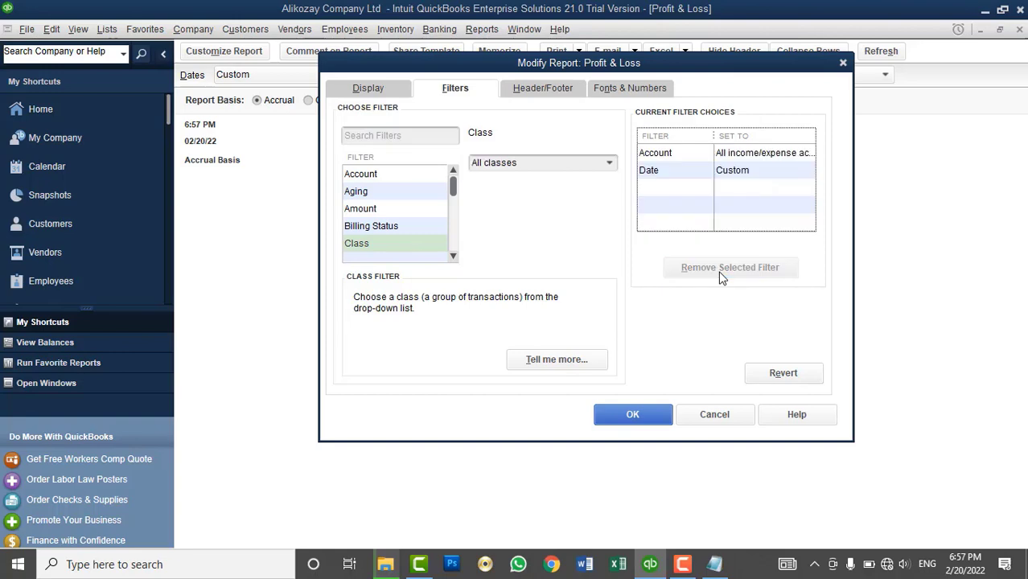
left_click(632, 415)
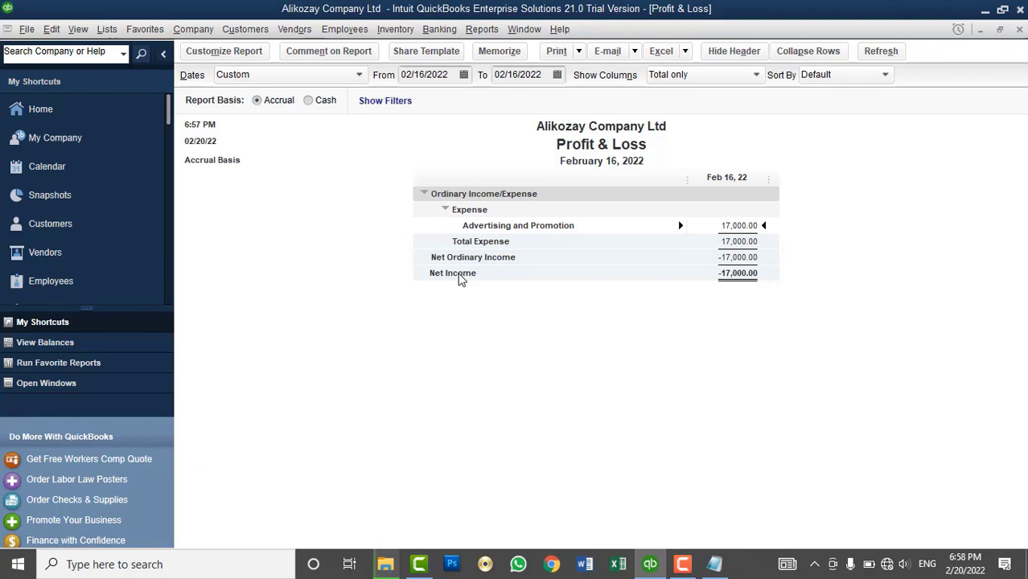
left_click(242, 53)
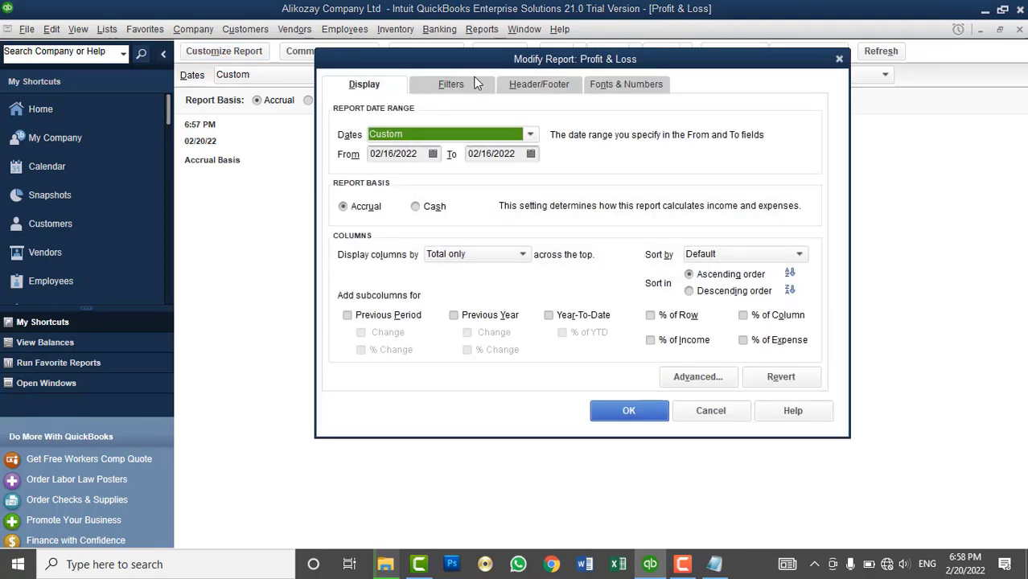
left_click(538, 85)
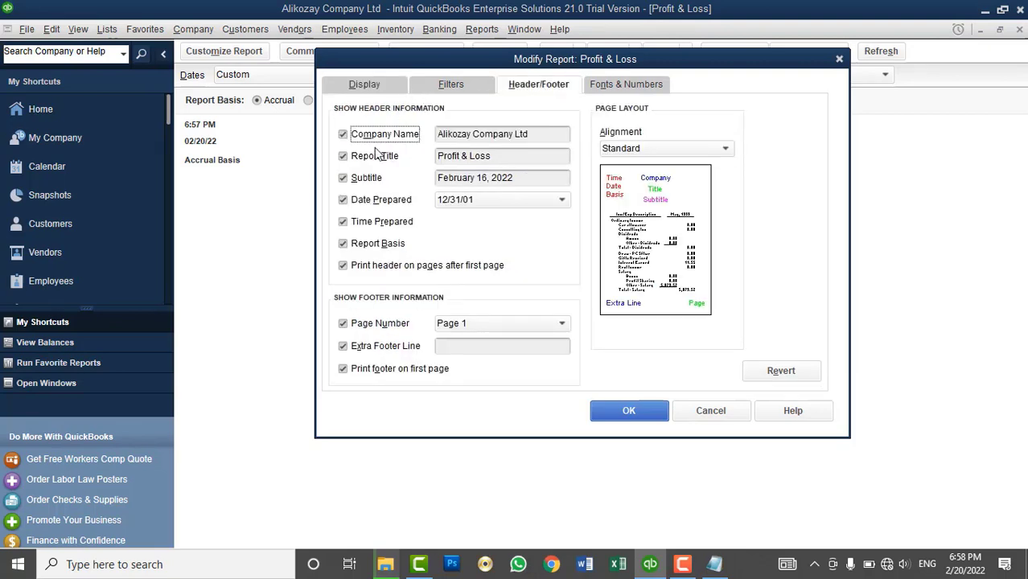
left_click(383, 84)
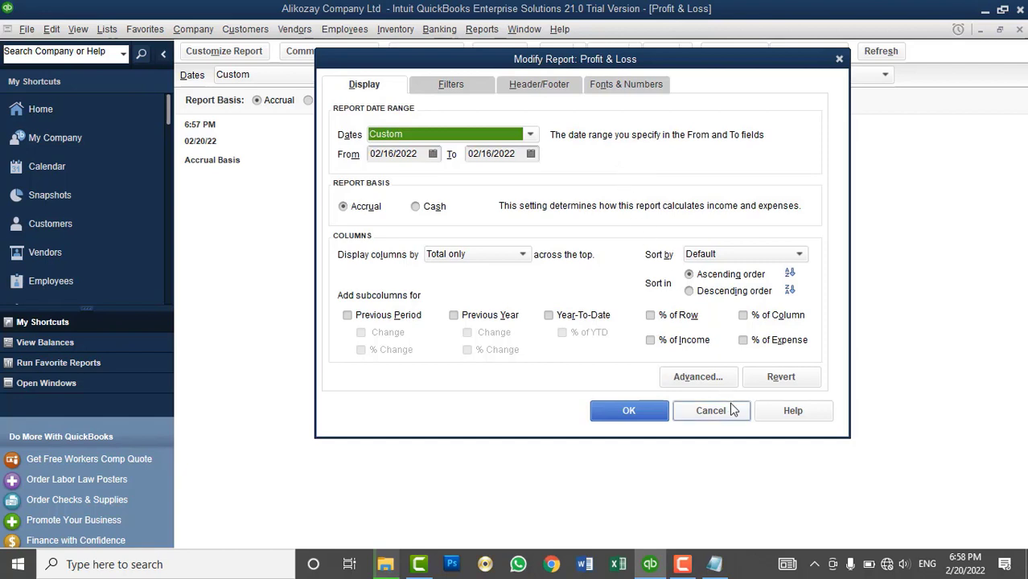
left_click(706, 409)
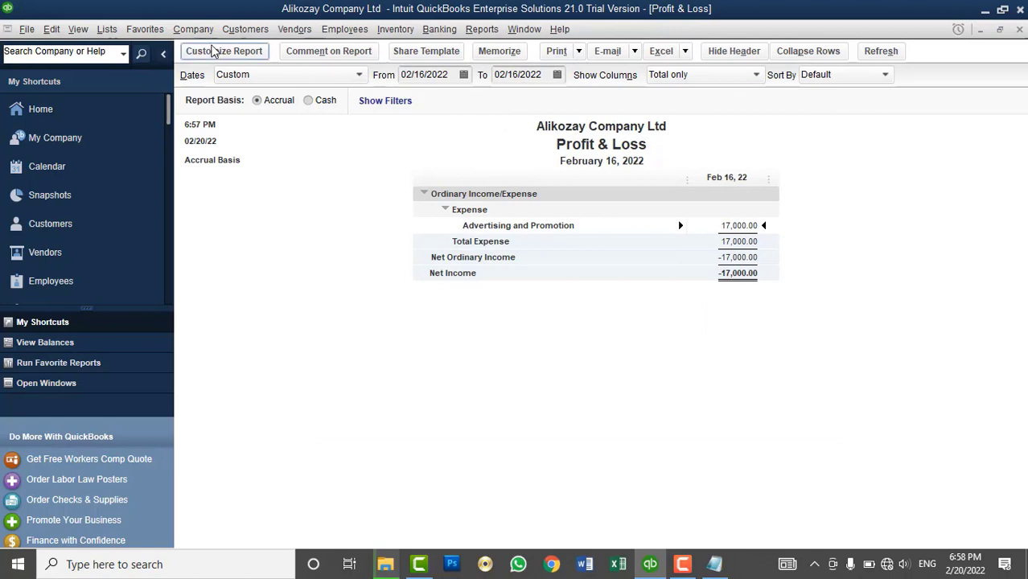
- Open the journal entry form and go back to entry 9 with the 1,000.00 sale
left_click(193, 29)
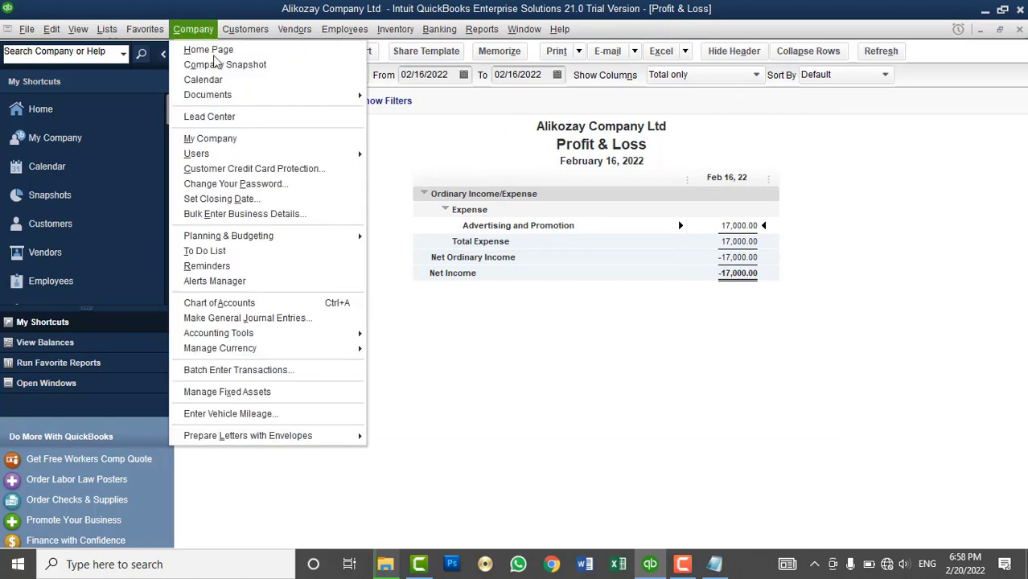
left_click(288, 319)
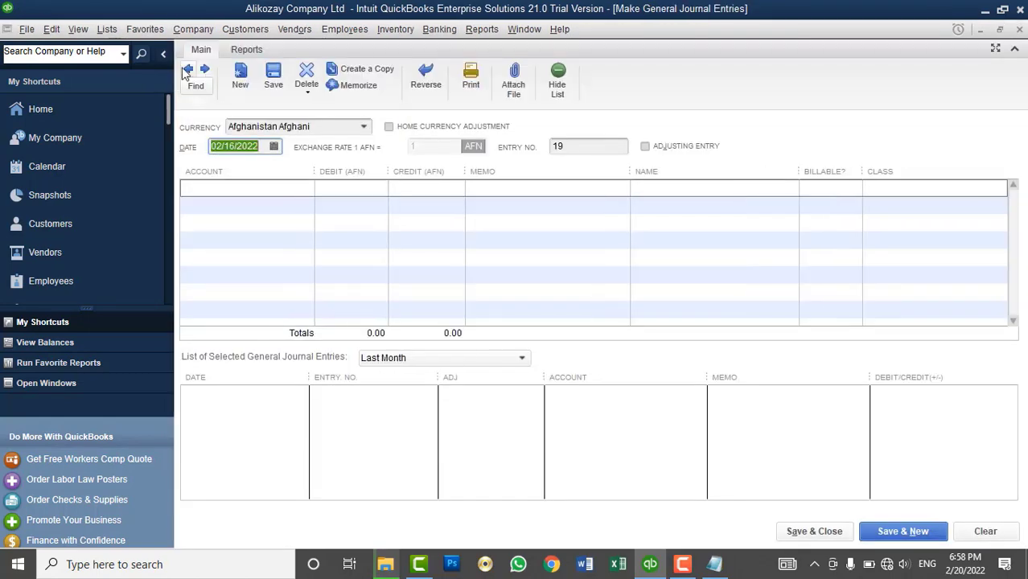
left_click(189, 70)
left_click(188, 70)
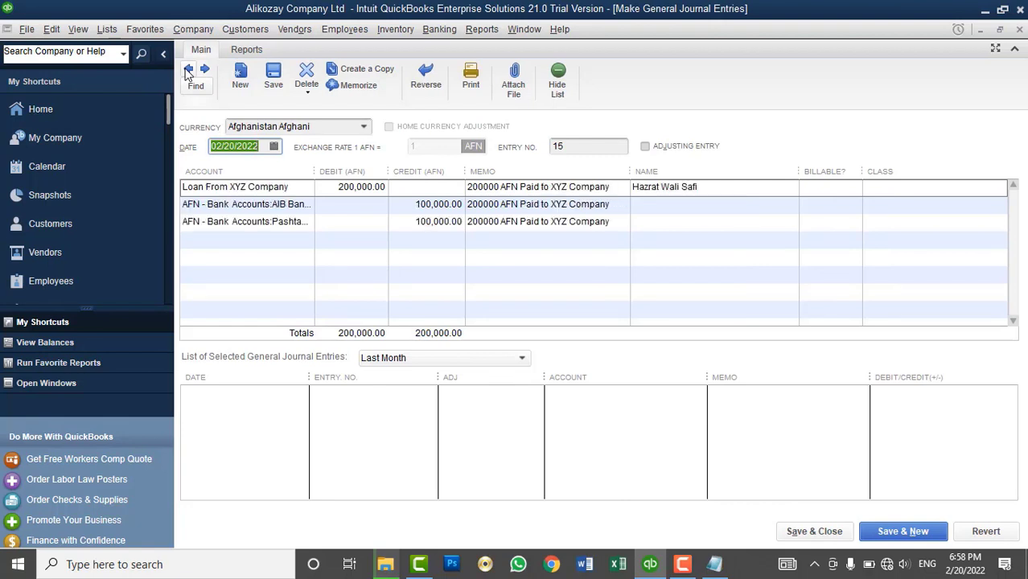
left_click(188, 70)
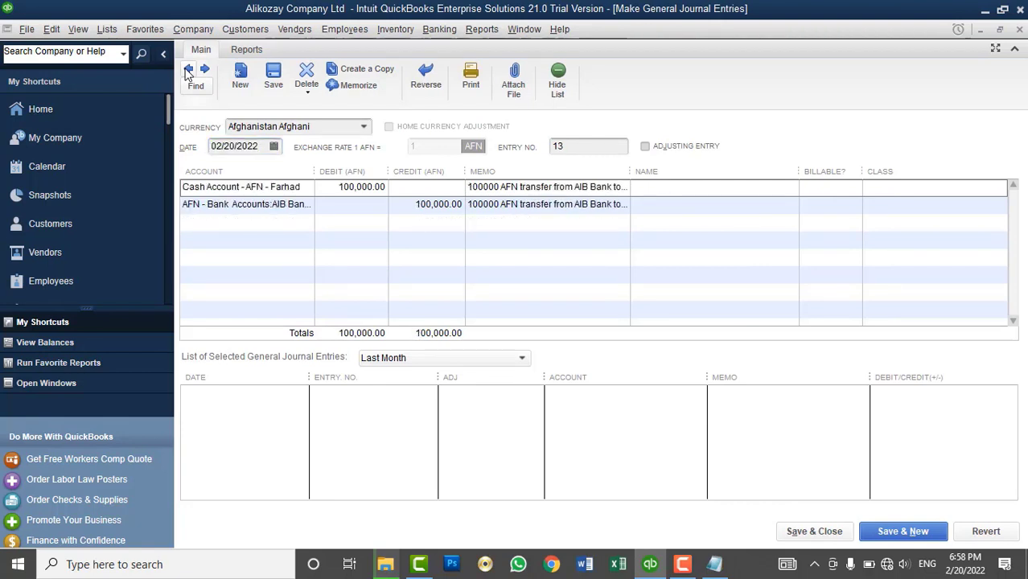
left_click(188, 70)
left_click(188, 70)
left_click(188, 70)
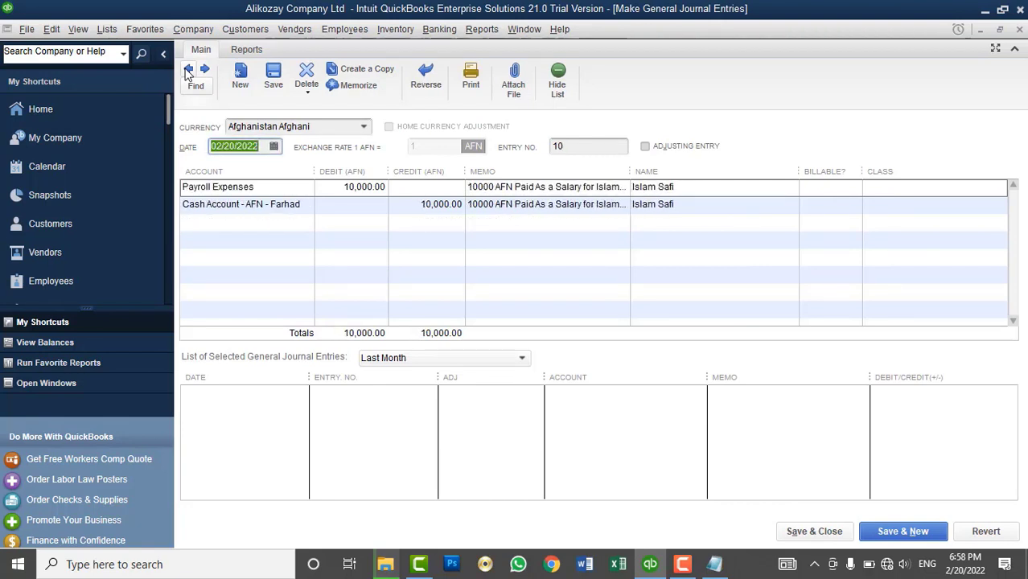
left_click(188, 70)
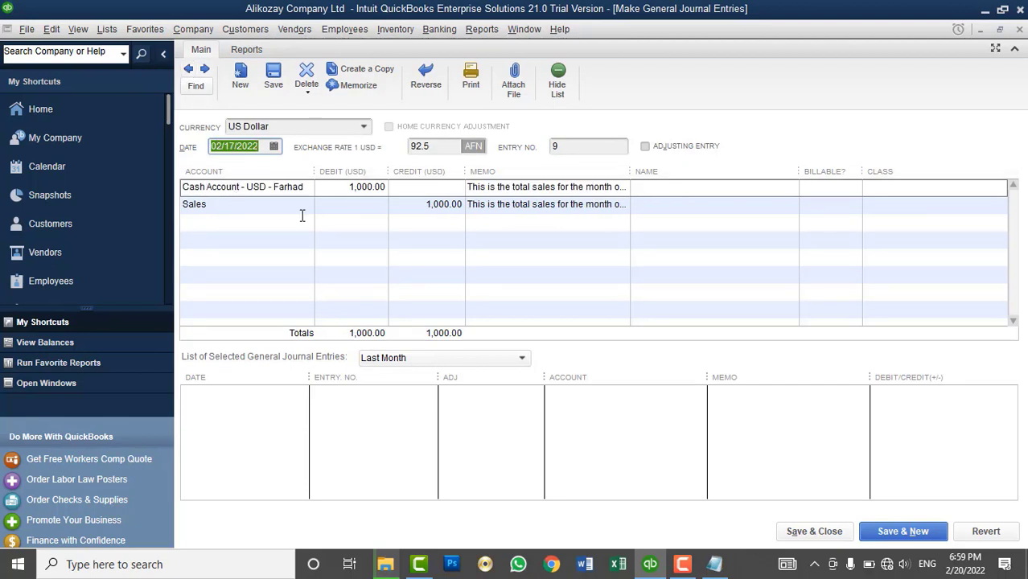
- Give entry 9's Sales and Cash Account lines the Kabul Sales class and save
left_click(892, 208)
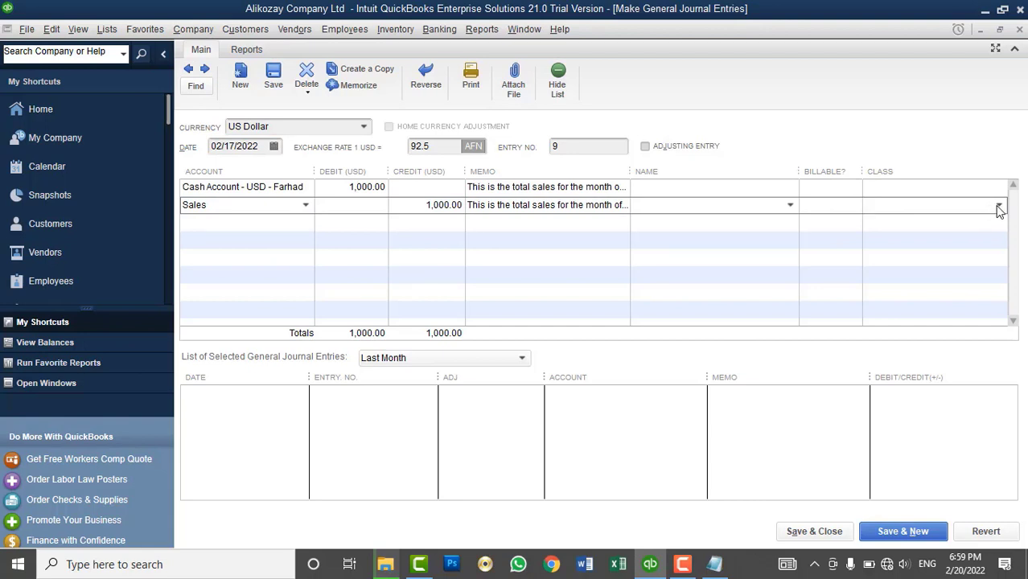
left_click(998, 205)
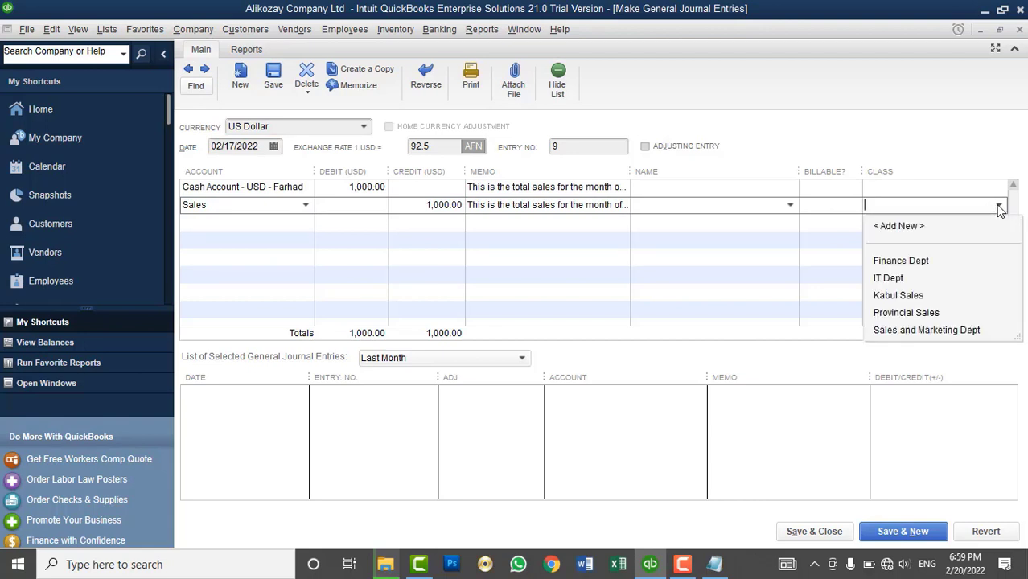
left_click(915, 299)
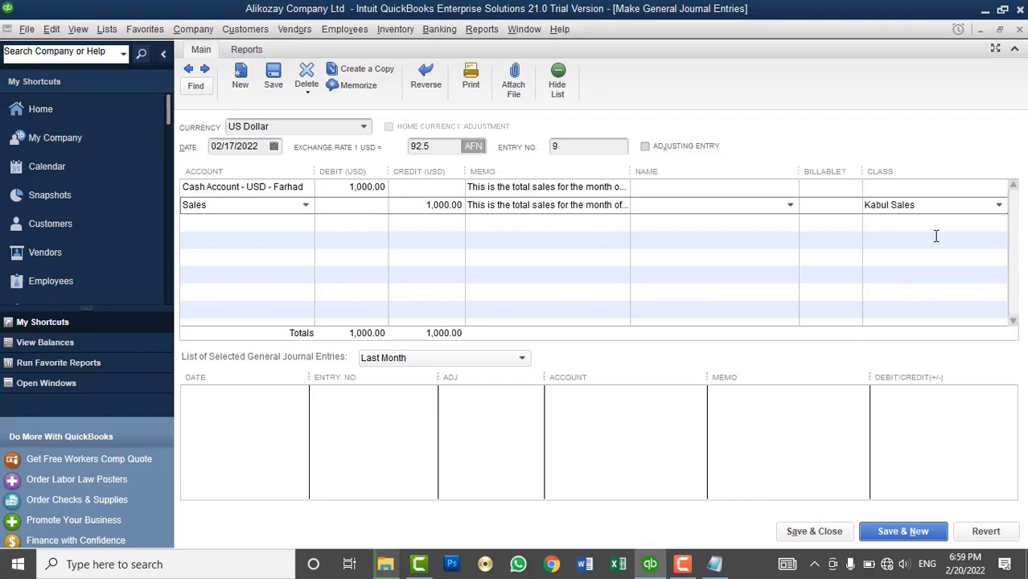
left_click(944, 190)
left_click(999, 187)
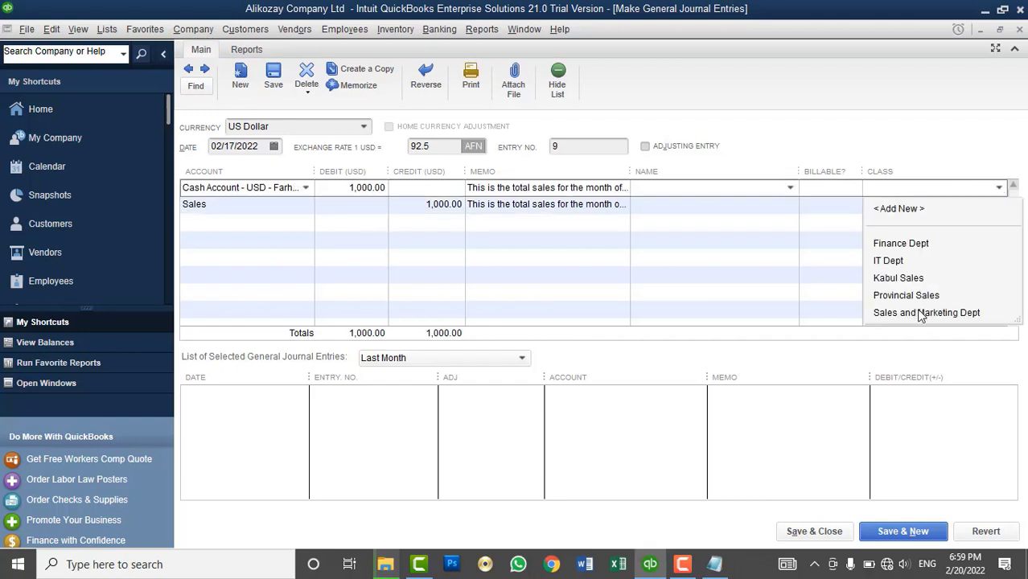
left_click(903, 281)
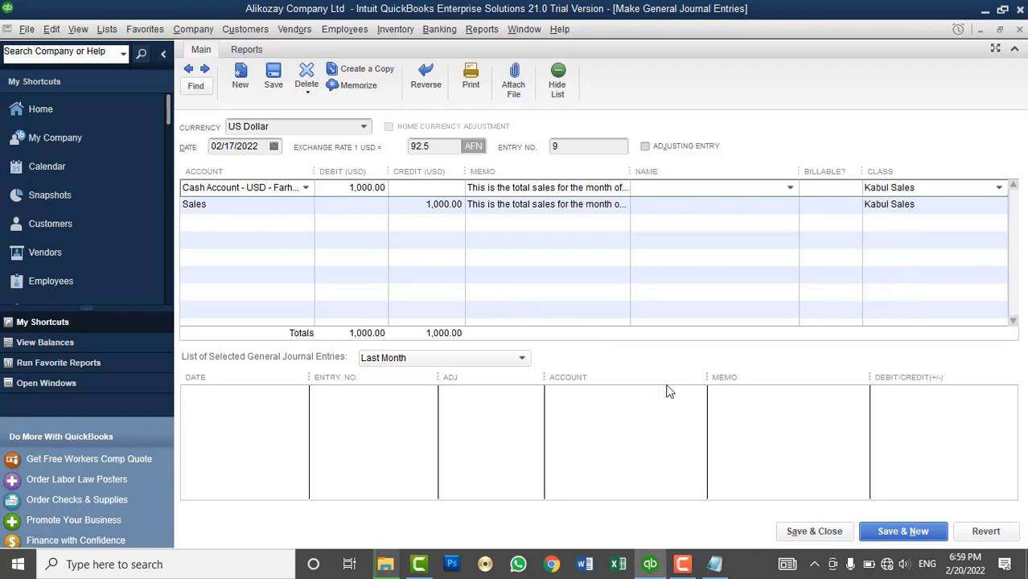
left_click(272, 72)
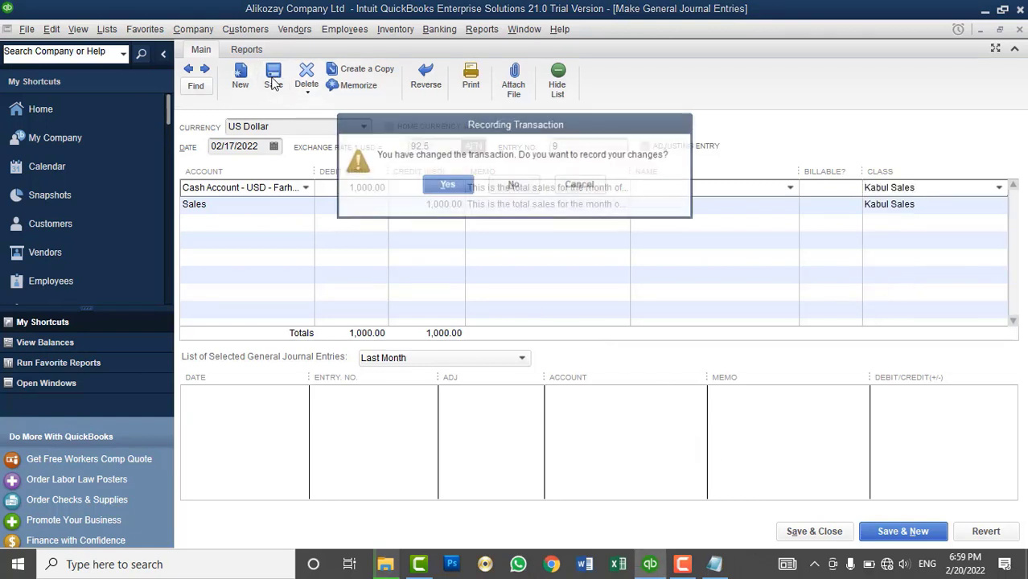
- Confirm the change, go back to entry 8, and switch its BCS Dept line to Sales
left_click(444, 189)
left_click(188, 69)
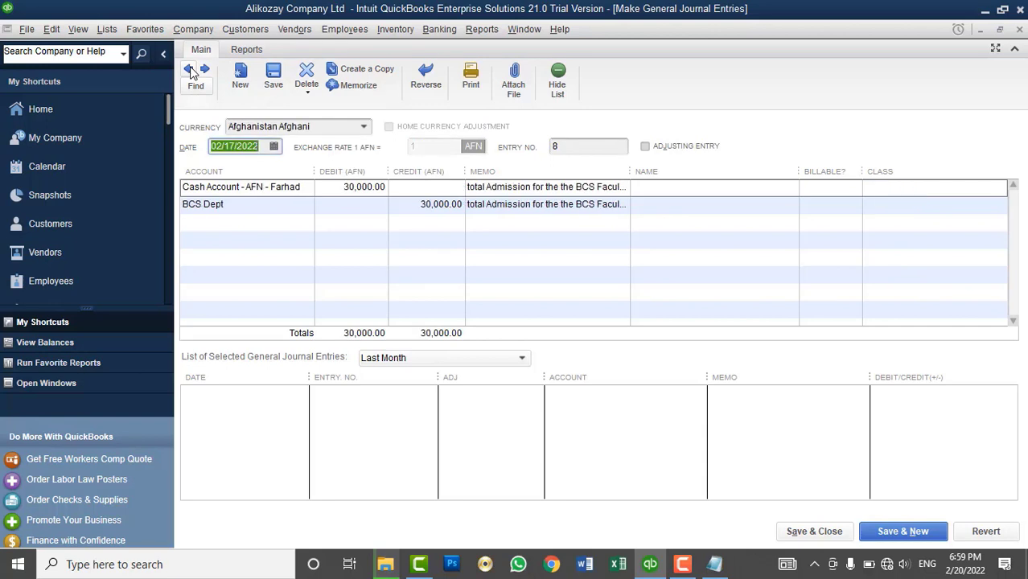
left_click(978, 188)
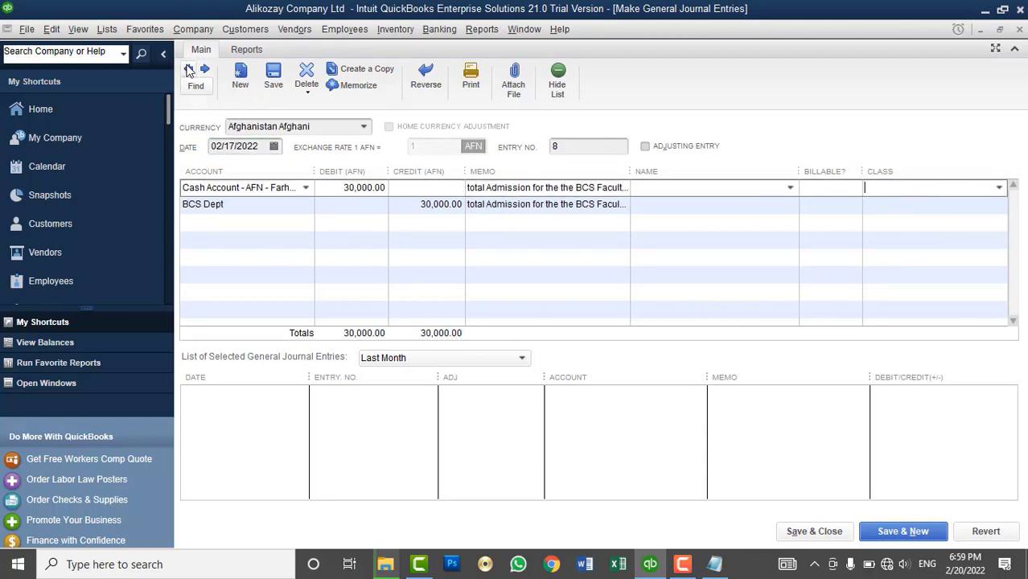
left_click(280, 208)
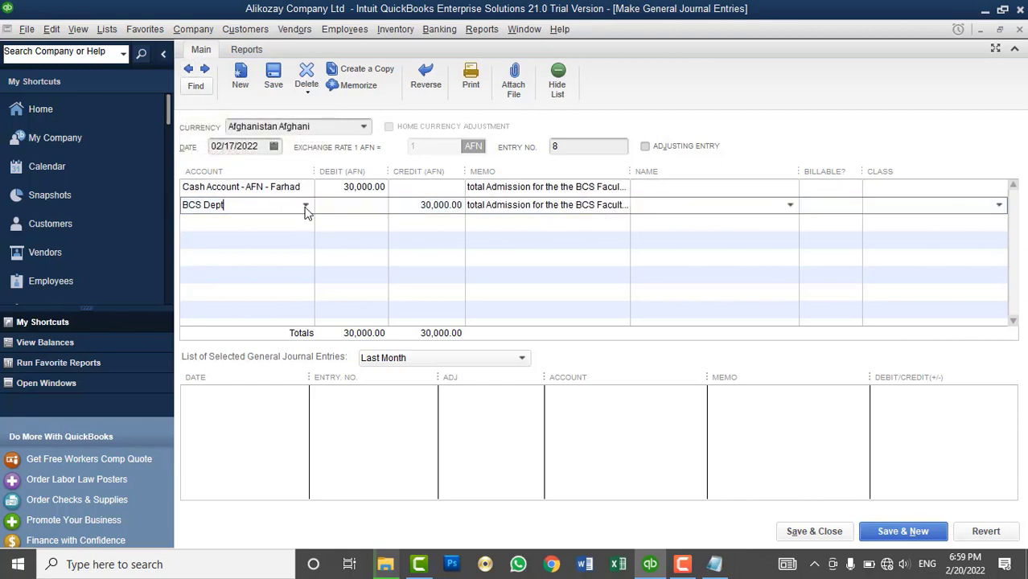
left_click(305, 208)
type("s")
- Class both lines of entry 8 as Provincial Sales, then save, close and confirm
left_click(998, 206)
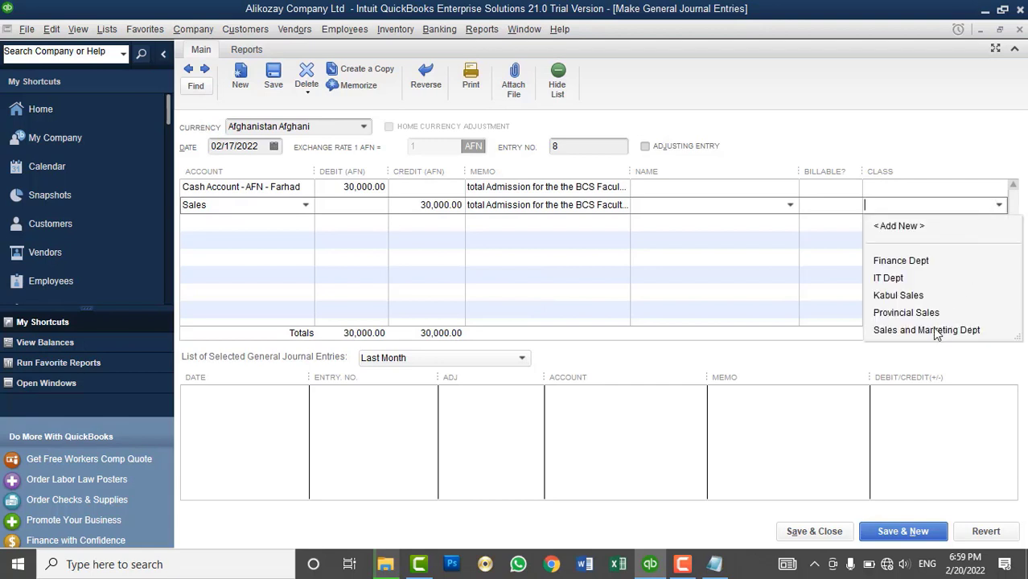
left_click(906, 313)
left_click(952, 186)
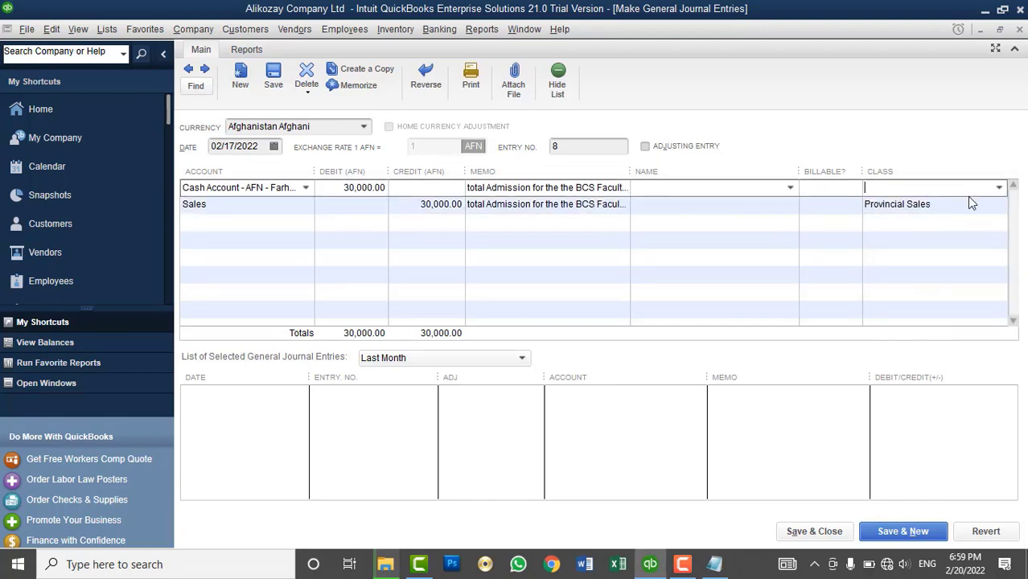
left_click(997, 188)
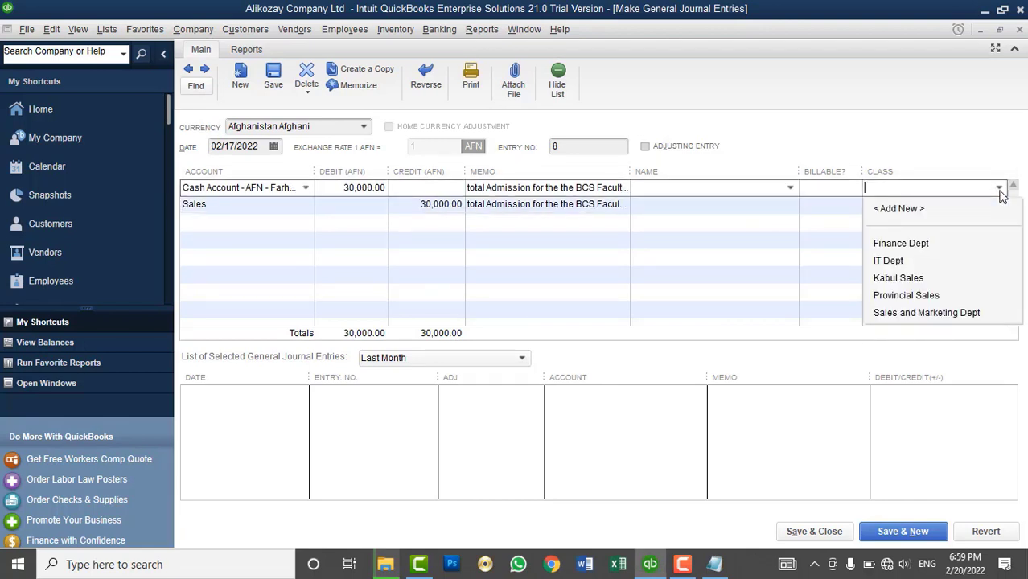
left_click(908, 295)
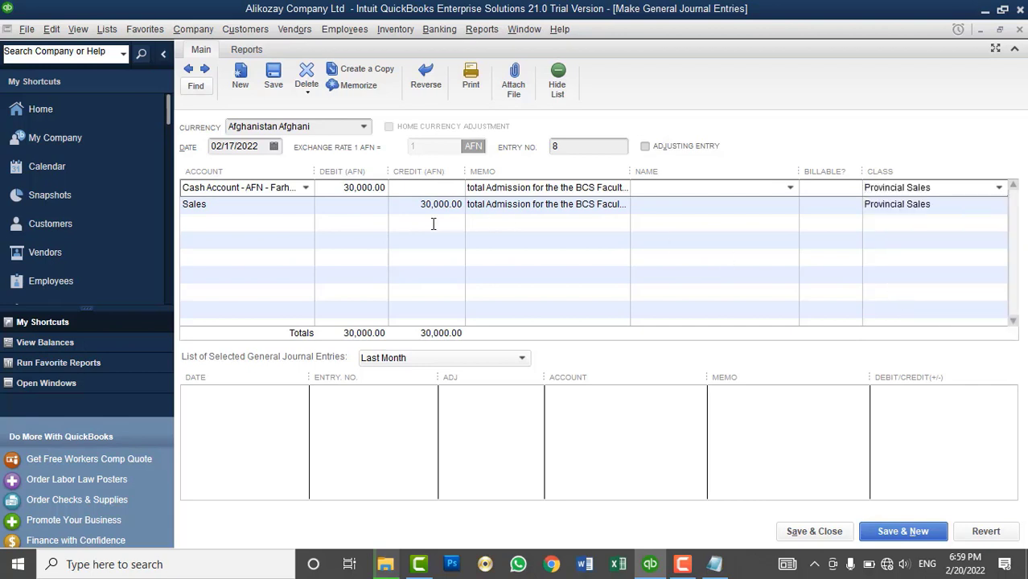
left_click(807, 530)
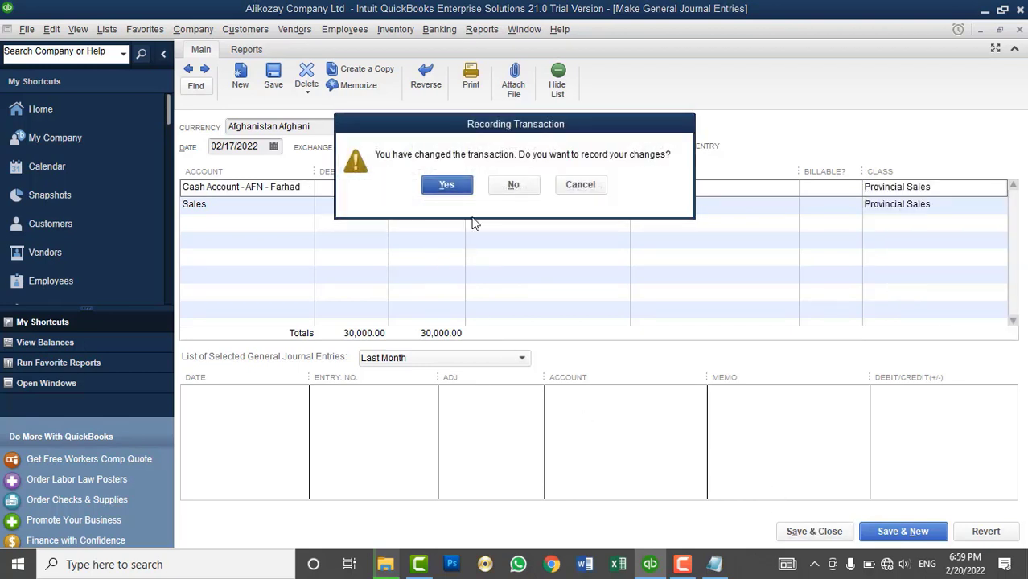
left_click(447, 184)
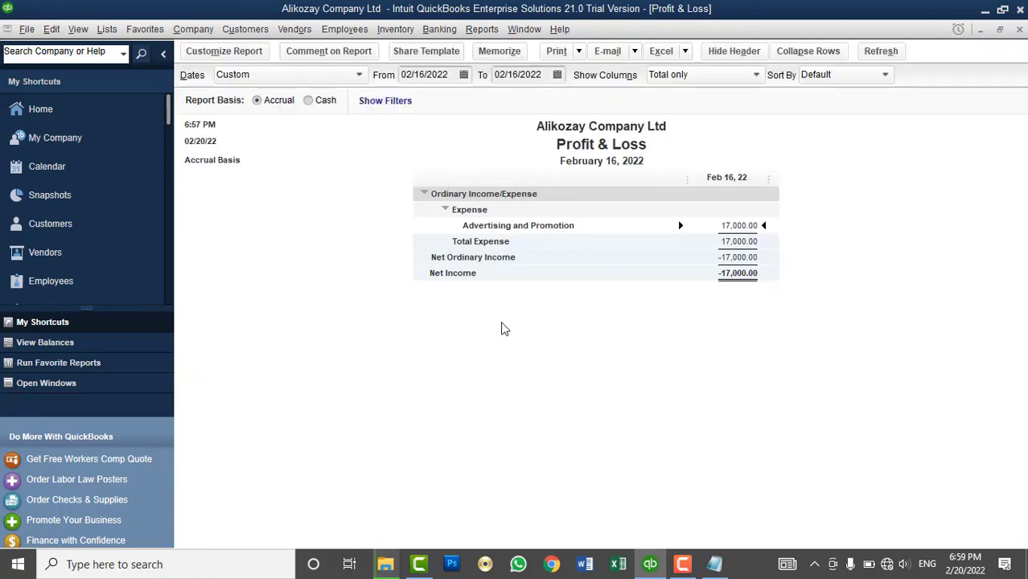
- Change the report's date range to All, showing net income of 49,500.00
left_click(359, 76)
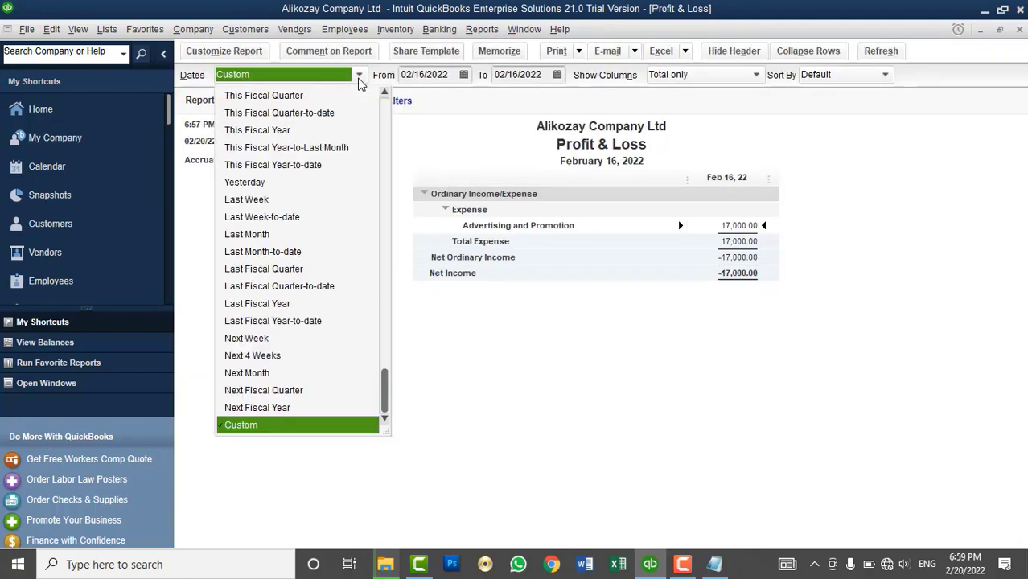
scroll(309, 210, "up", 2)
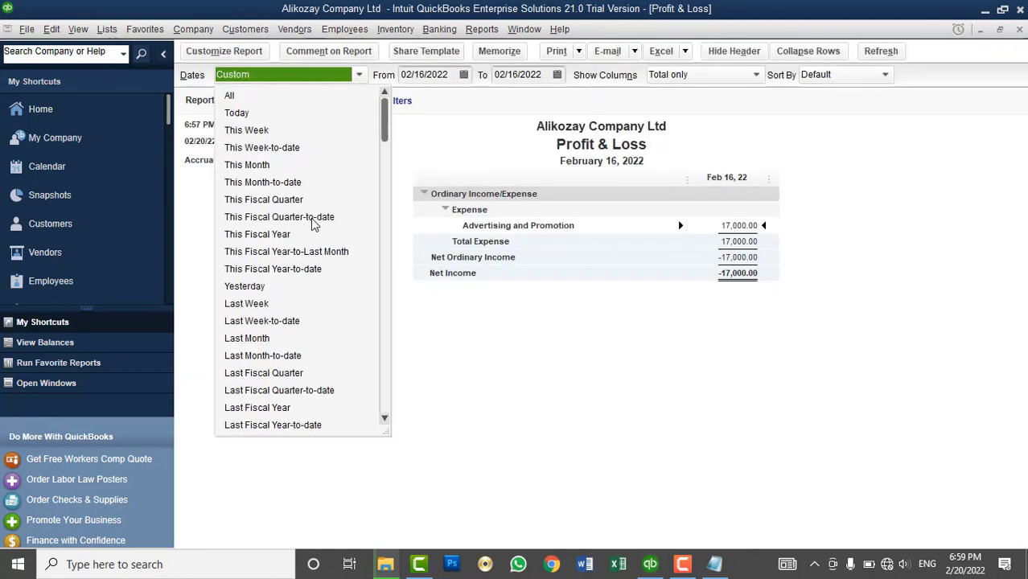
left_click(263, 97)
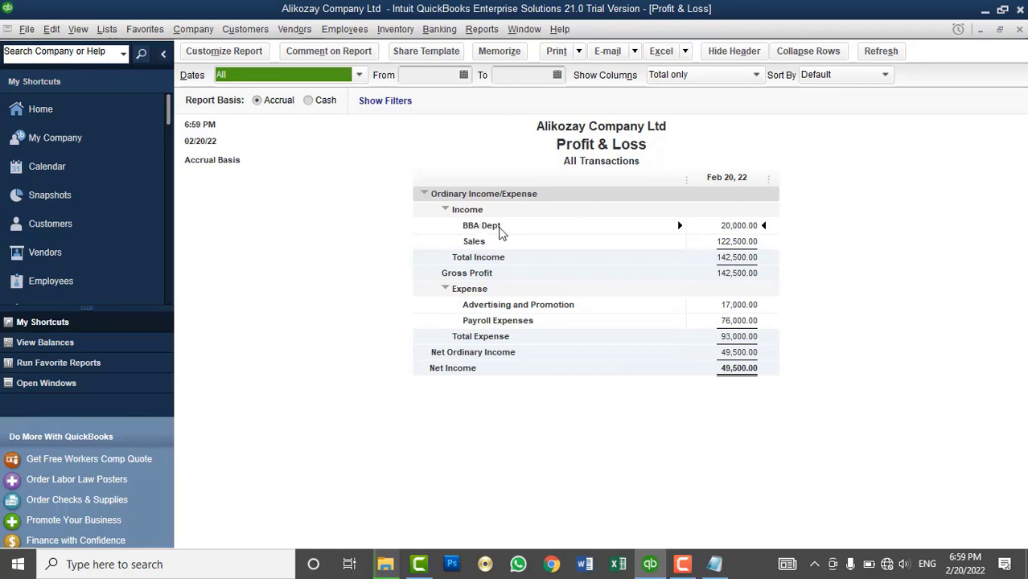
left_click(224, 50)
- In the report's Account filter, choose to filter by multiple specific accounts
left_click(476, 85)
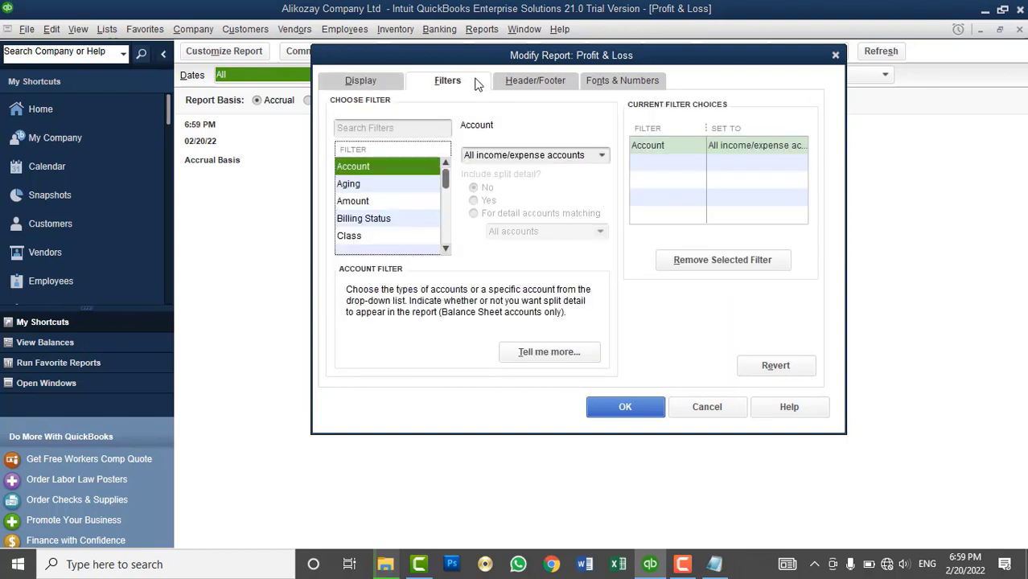
left_click(445, 248)
left_click(445, 249)
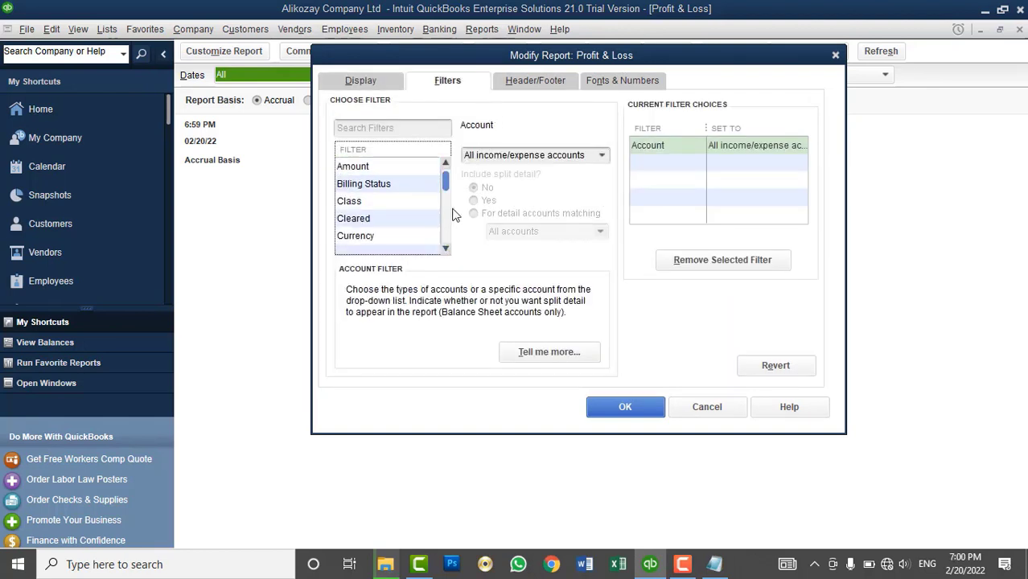
left_click(446, 164)
left_click(446, 164)
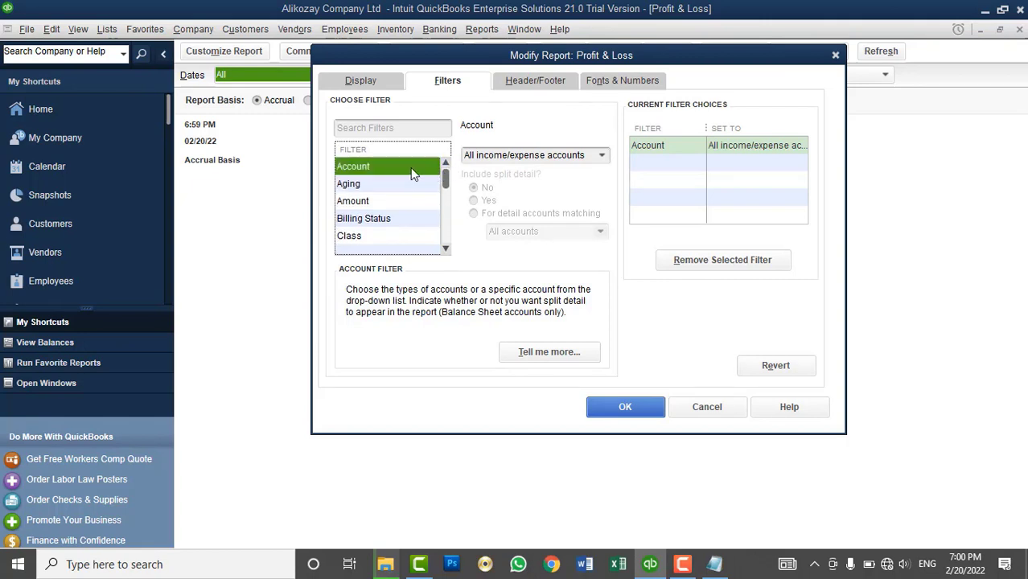
left_click(601, 156)
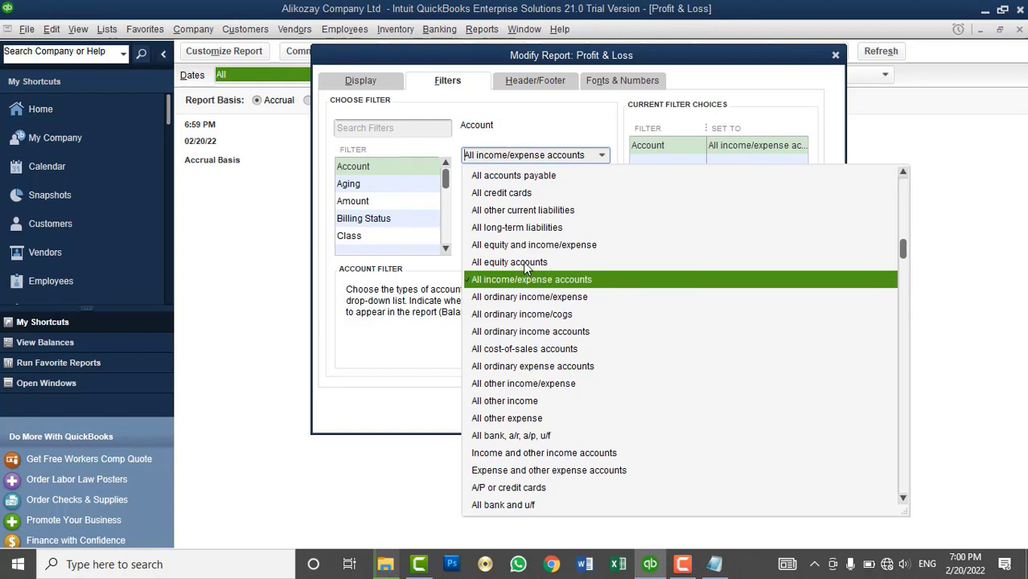
scroll(663, 330, "up", 5)
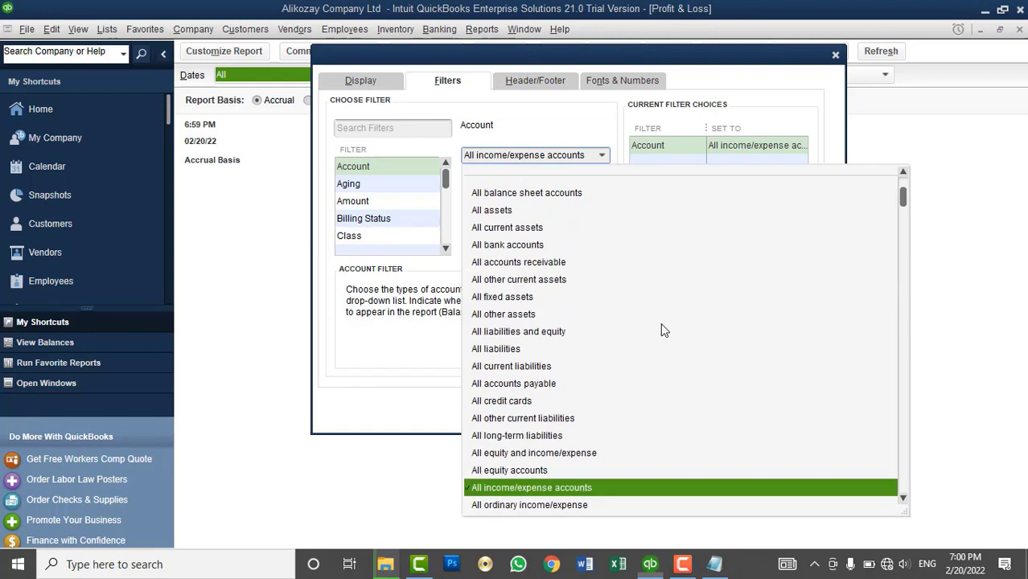
left_click(525, 198)
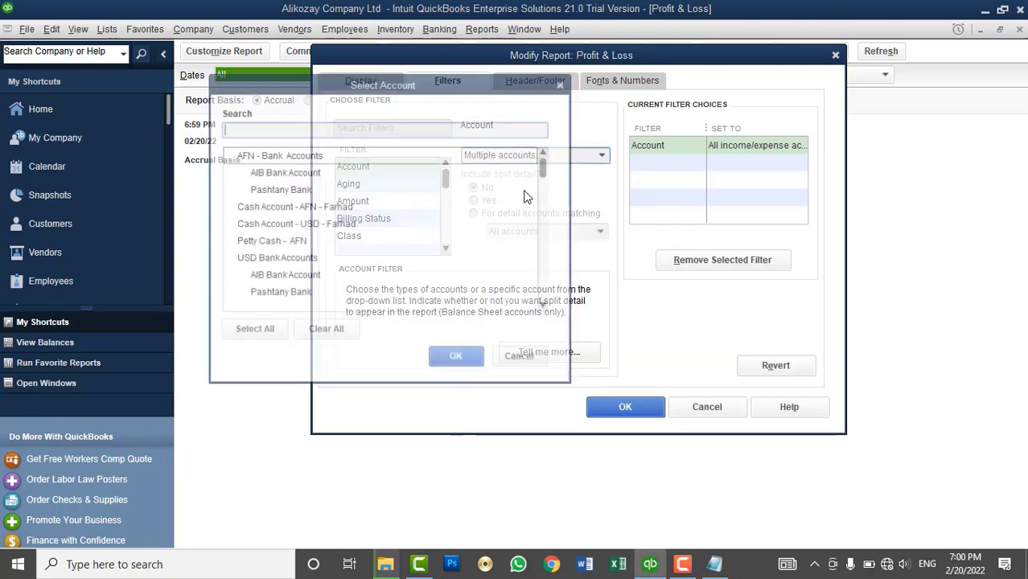
- Select only the Sales account and apply, showing 122,500.00 income
left_click_drag(433, 93, 561, 61)
scroll(463, 199, "down", 10)
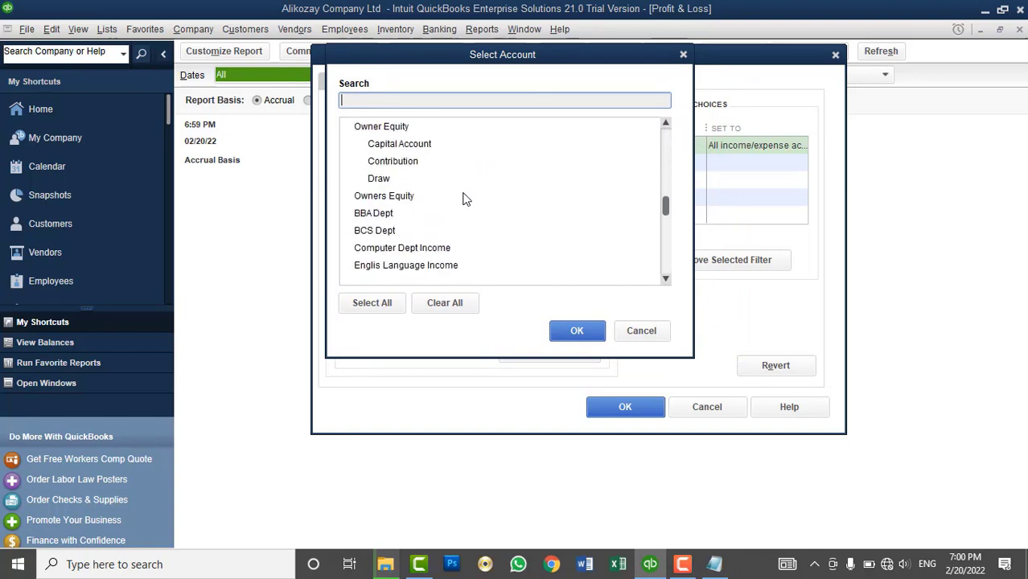
scroll(464, 199, "down", 2)
left_click(393, 199)
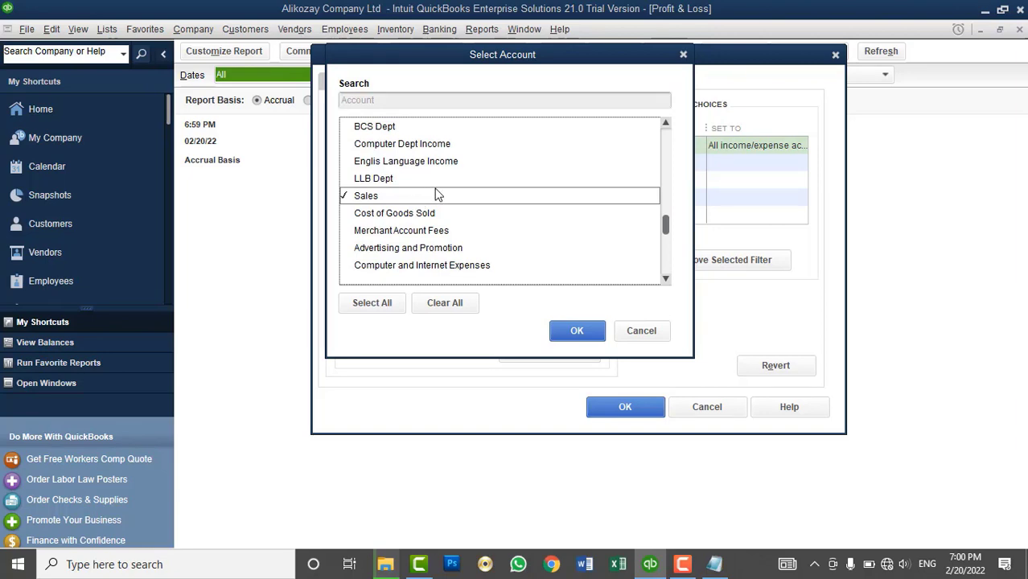
left_click(588, 336)
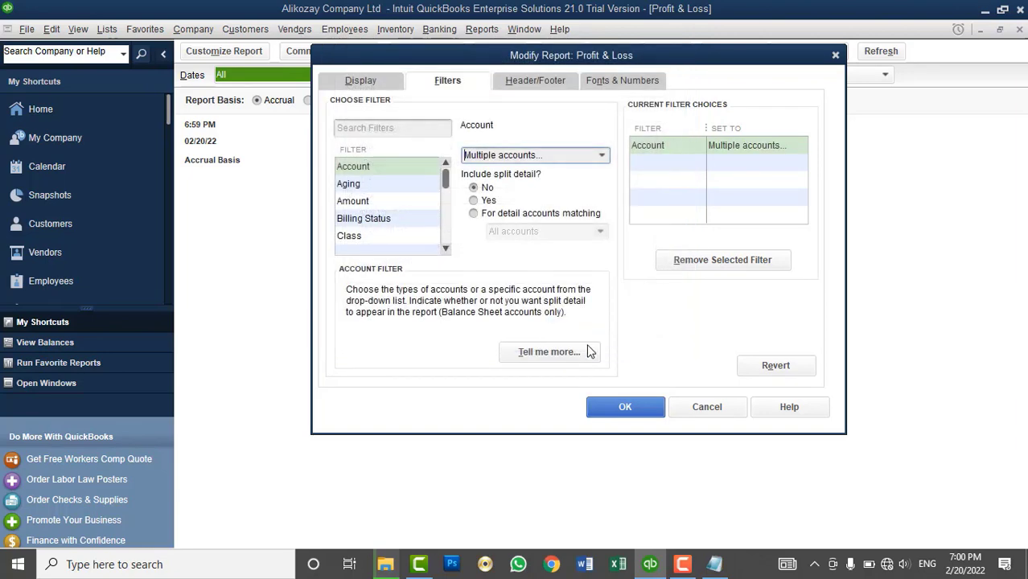
left_click(626, 407)
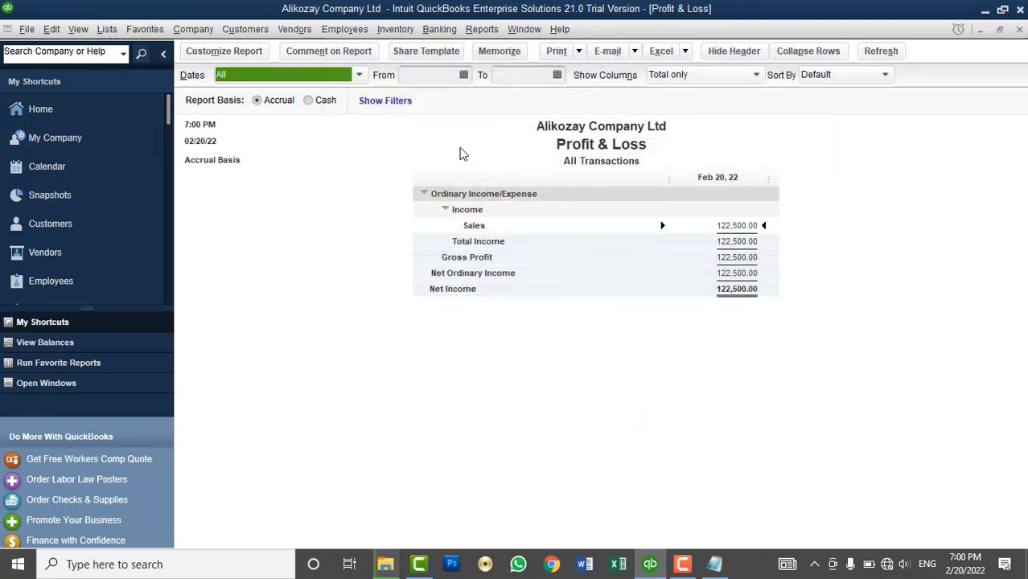
- Filter the Sales report to the Provincial Sales class, showing 30,000.00
left_click(233, 51)
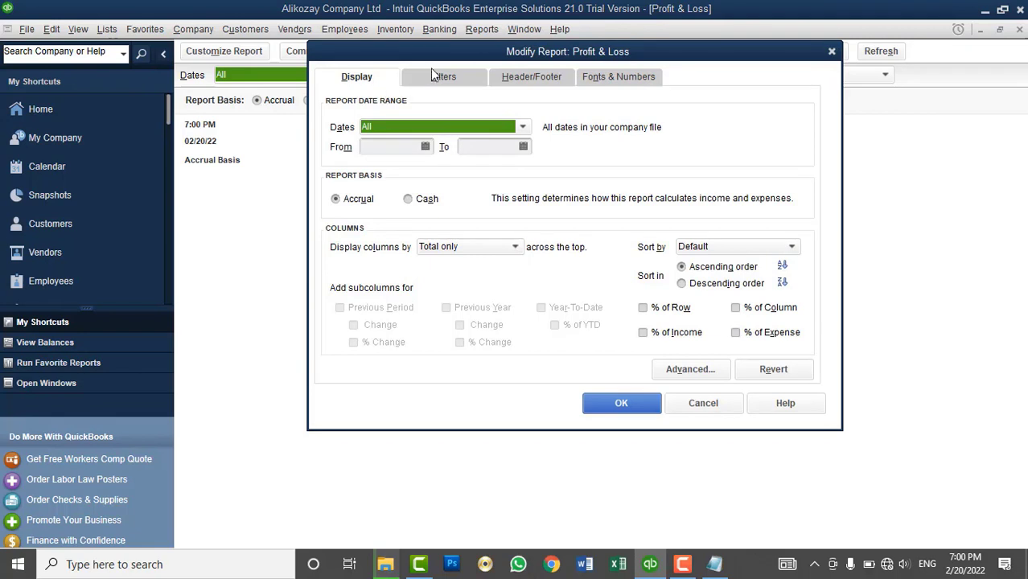
left_click(442, 77)
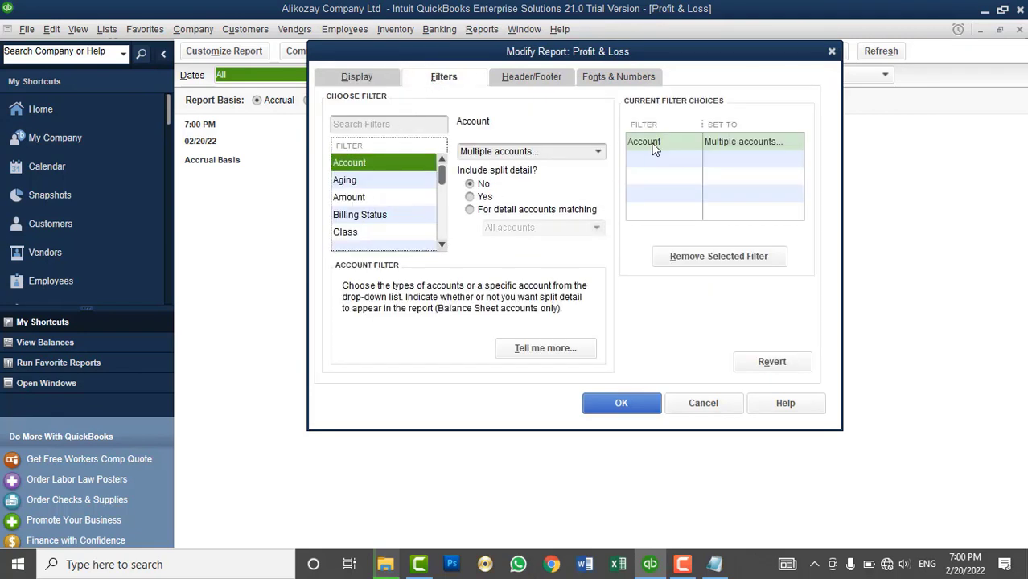
left_click(378, 233)
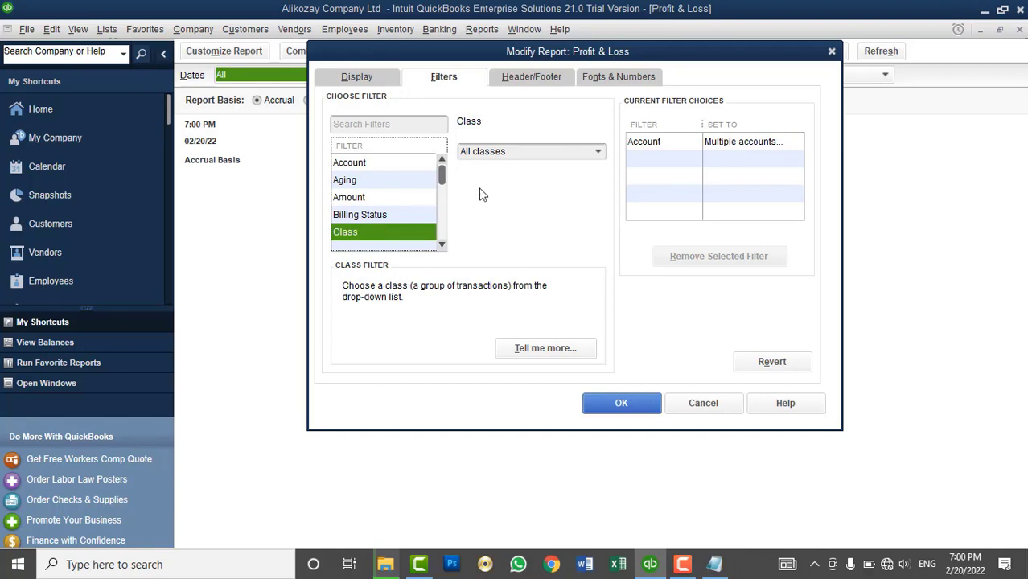
left_click(600, 154)
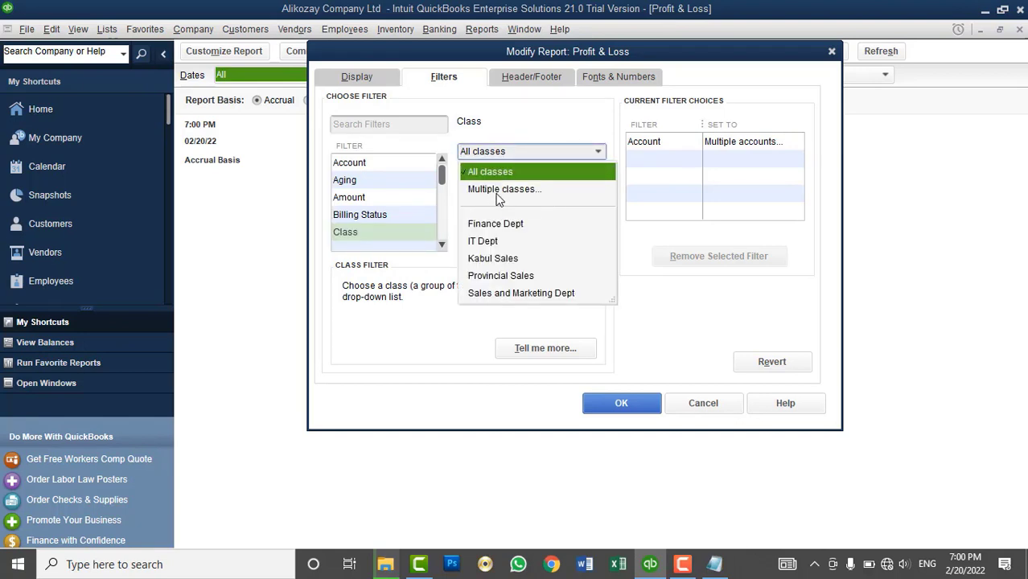
left_click(499, 191)
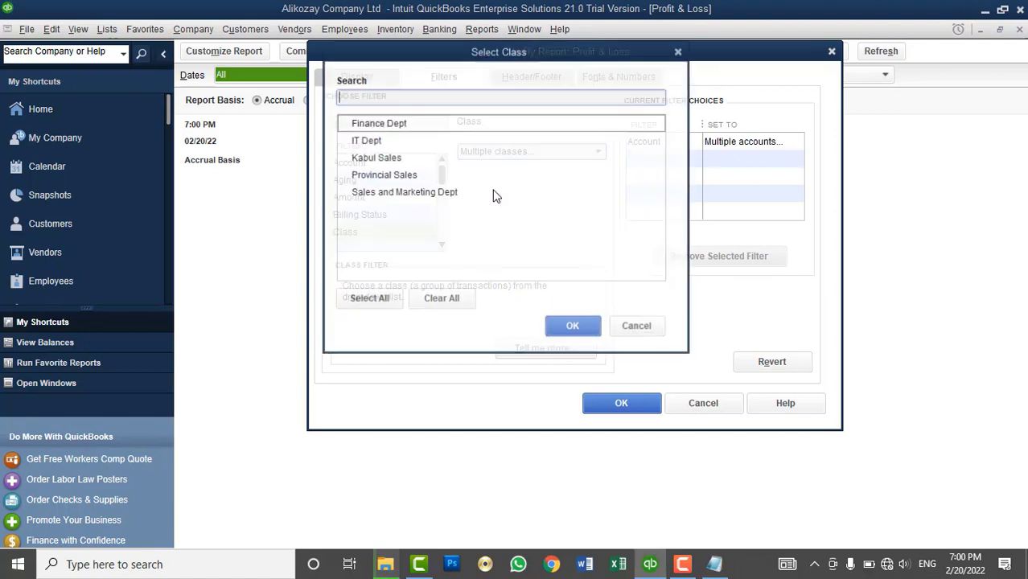
left_click(348, 177)
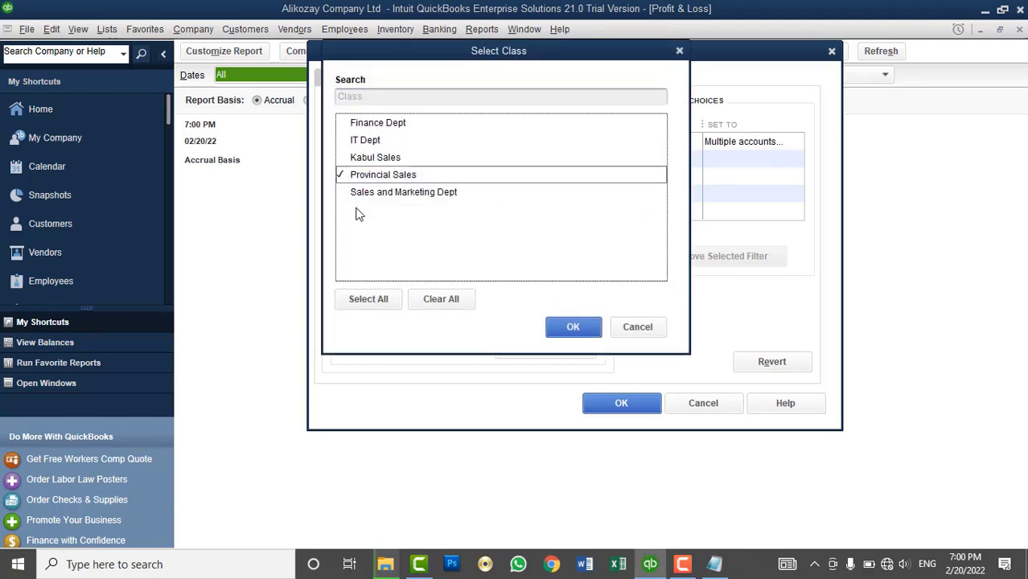
left_click(574, 327)
left_click(627, 406)
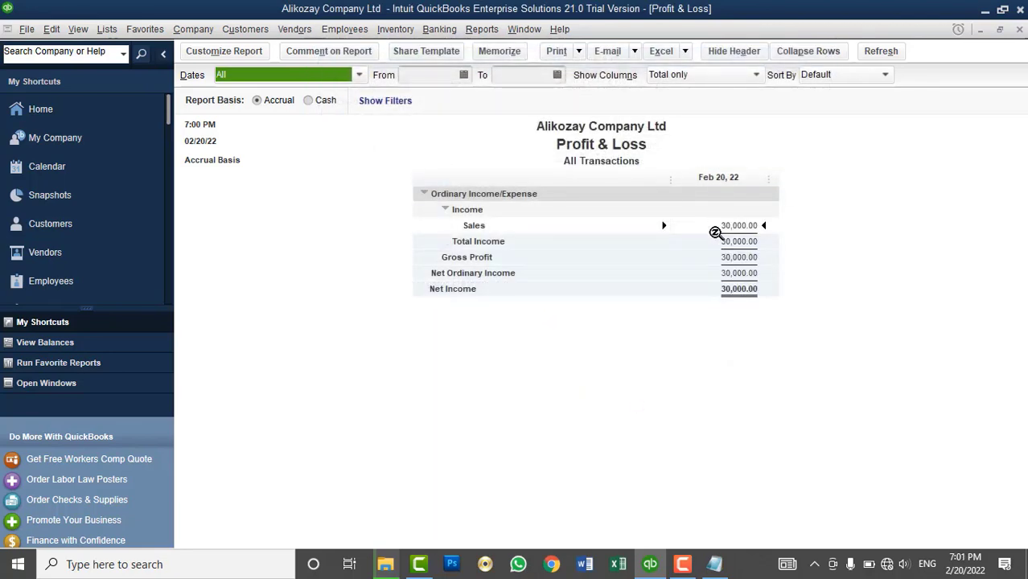
- Switch the class filter from Provincial Sales to Kabul Sales, showing 92,500.00
left_click(205, 53)
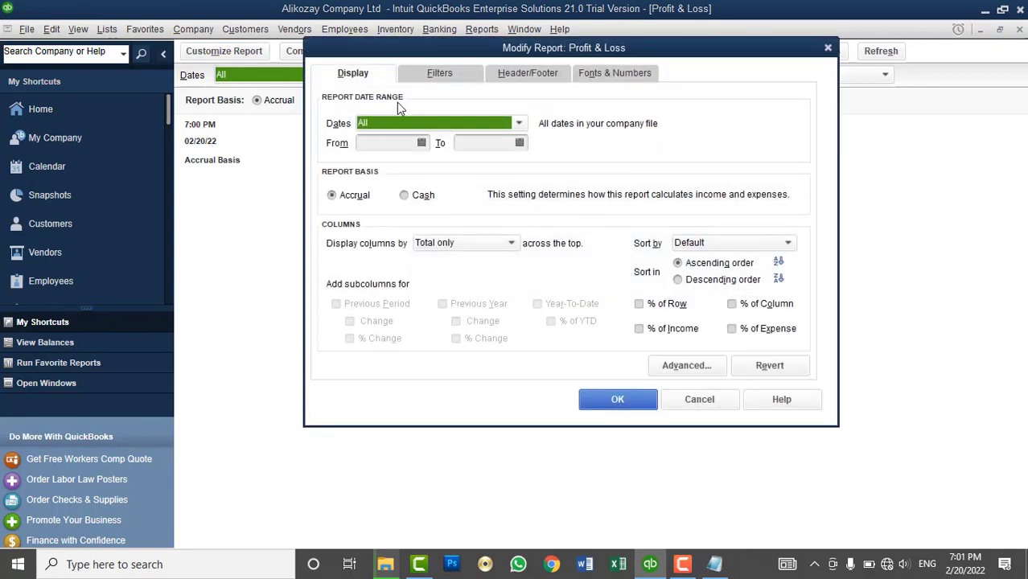
left_click(442, 73)
left_click(345, 229)
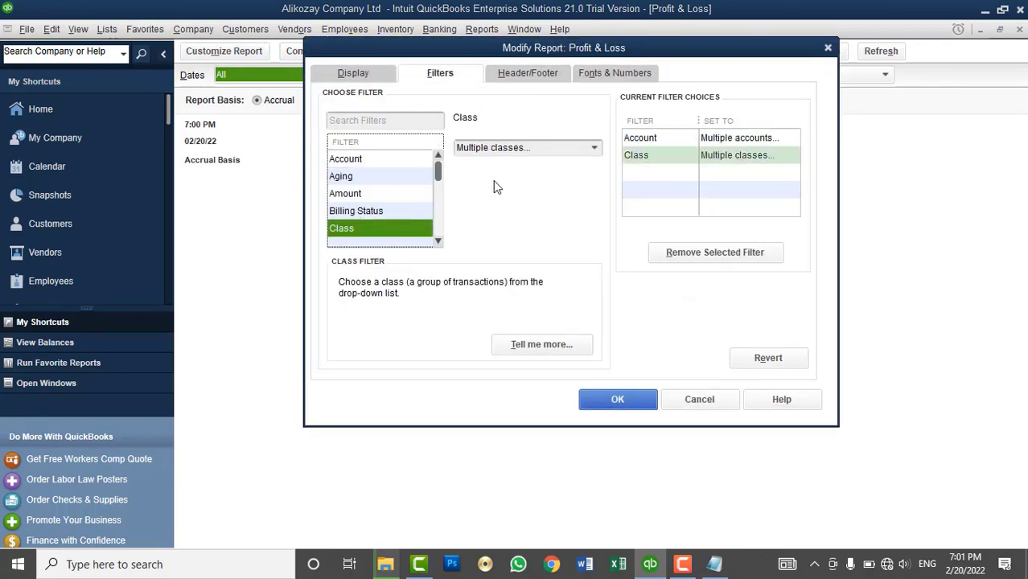
left_click(598, 148)
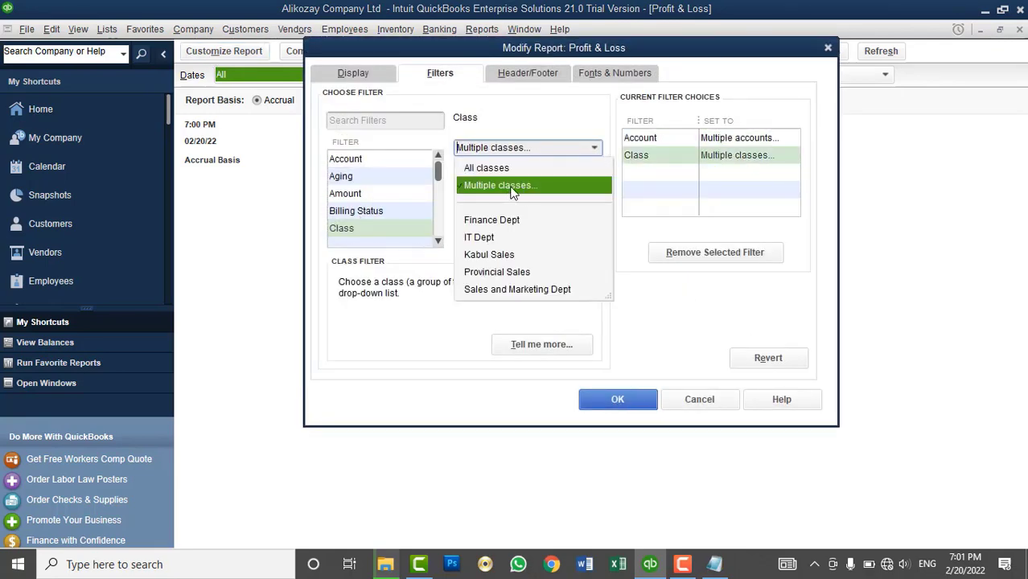
left_click(508, 187)
left_click(353, 170)
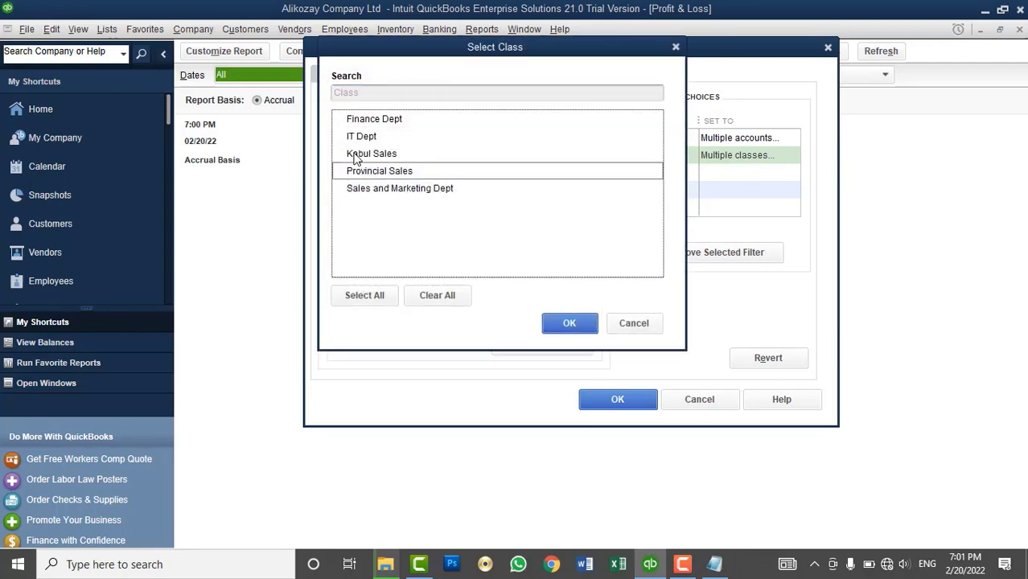
left_click(353, 154)
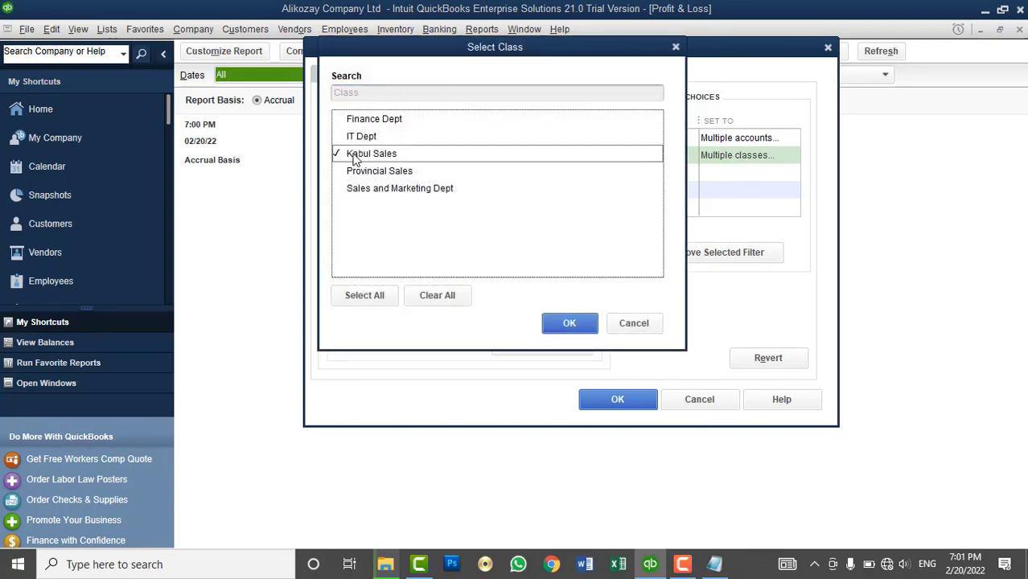
left_click(570, 323)
left_click(616, 399)
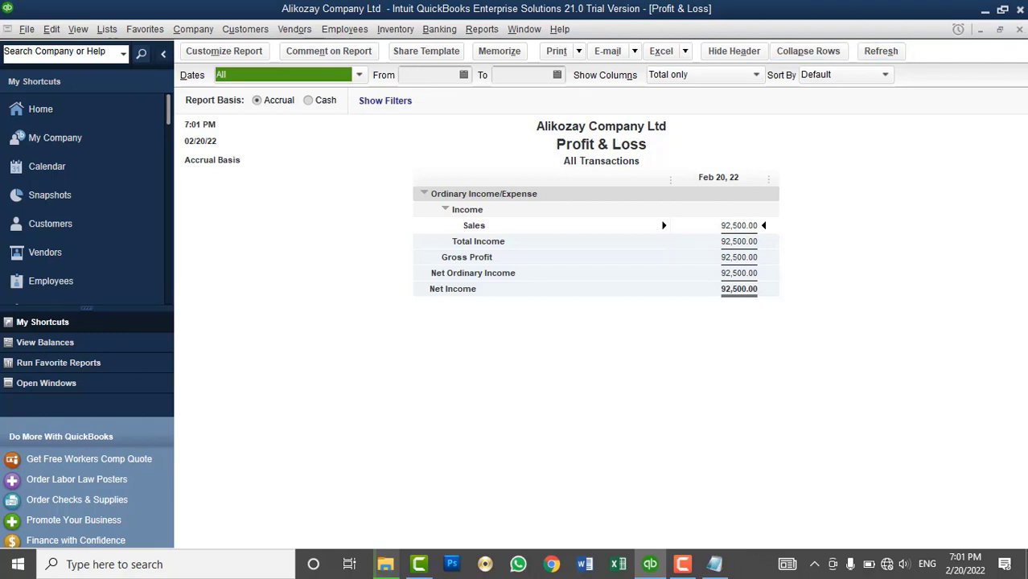
- Close the Profit & Loss report, check the Class choices on a new invoice line, then discard the invoice
left_click(1020, 30)
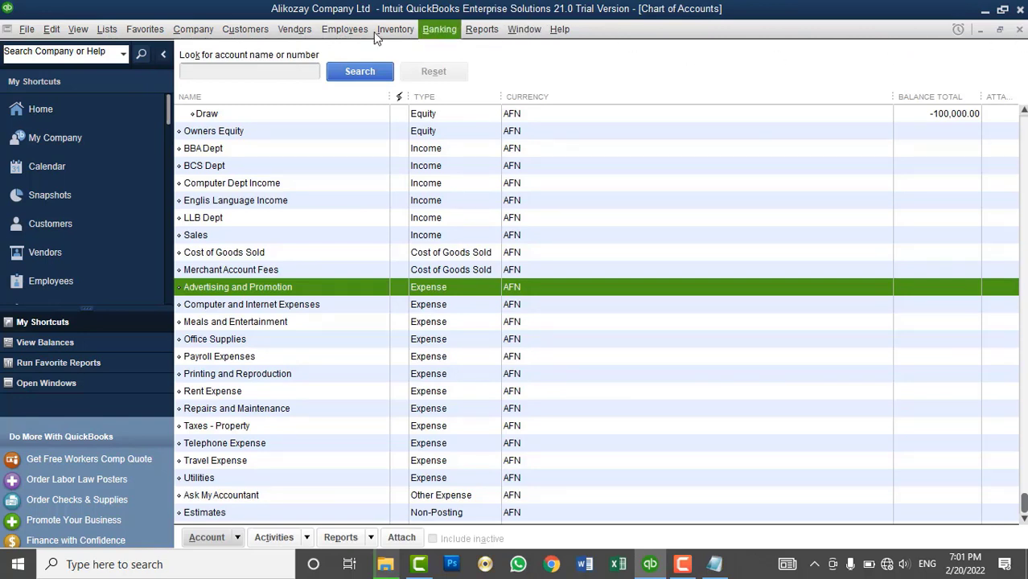
left_click(249, 36)
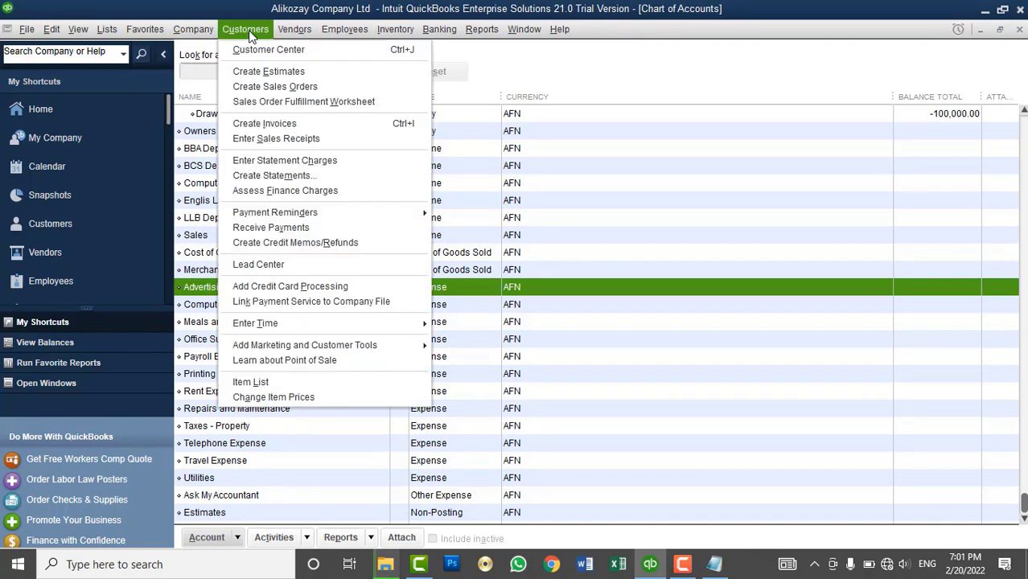
left_click(258, 127)
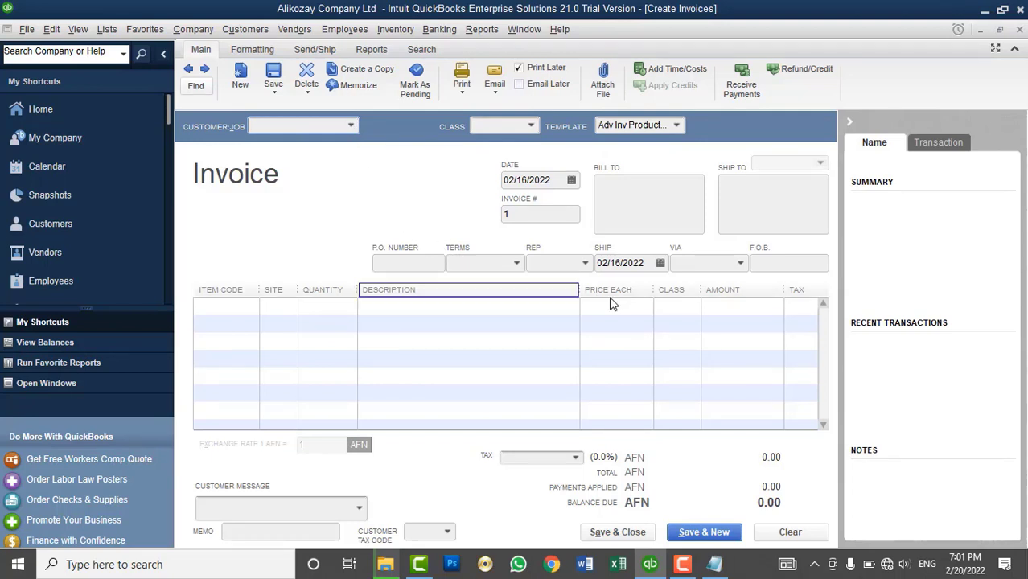
left_click(670, 309)
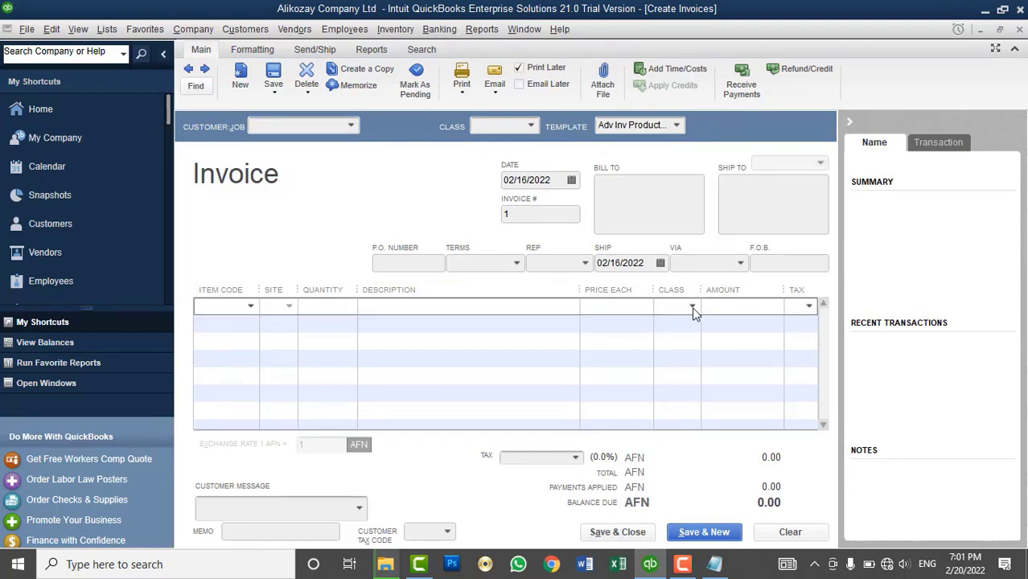
left_click(692, 306)
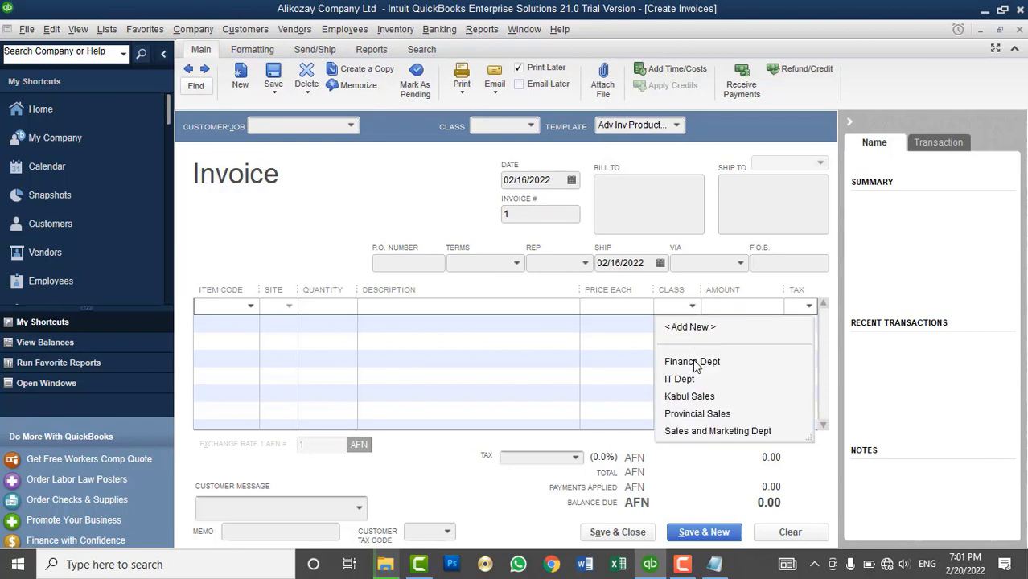
left_click(1017, 53)
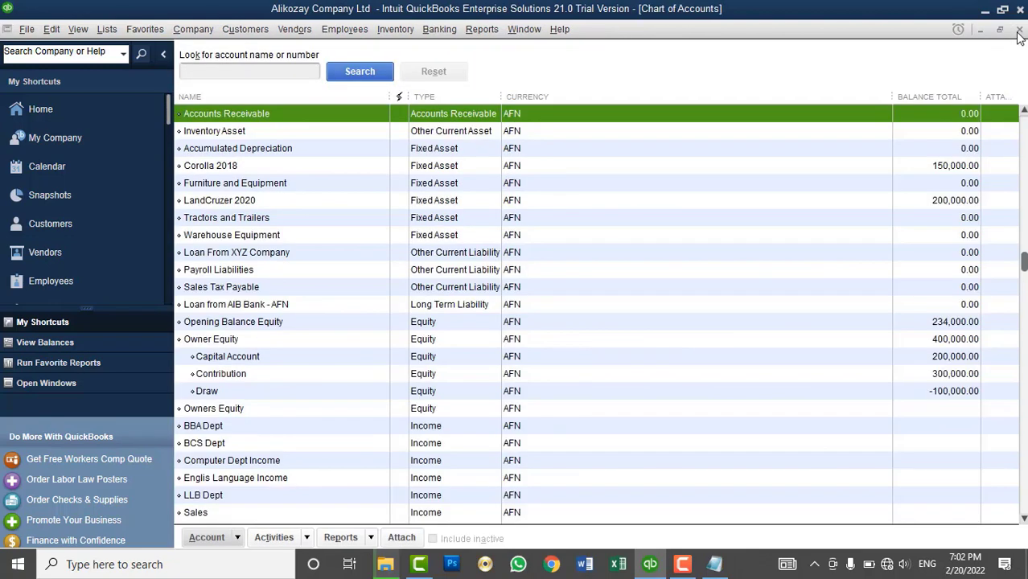
- Browse the Vendors and Customers menus, then open Lists > Item List showing the Out of State tax item
left_click(307, 34)
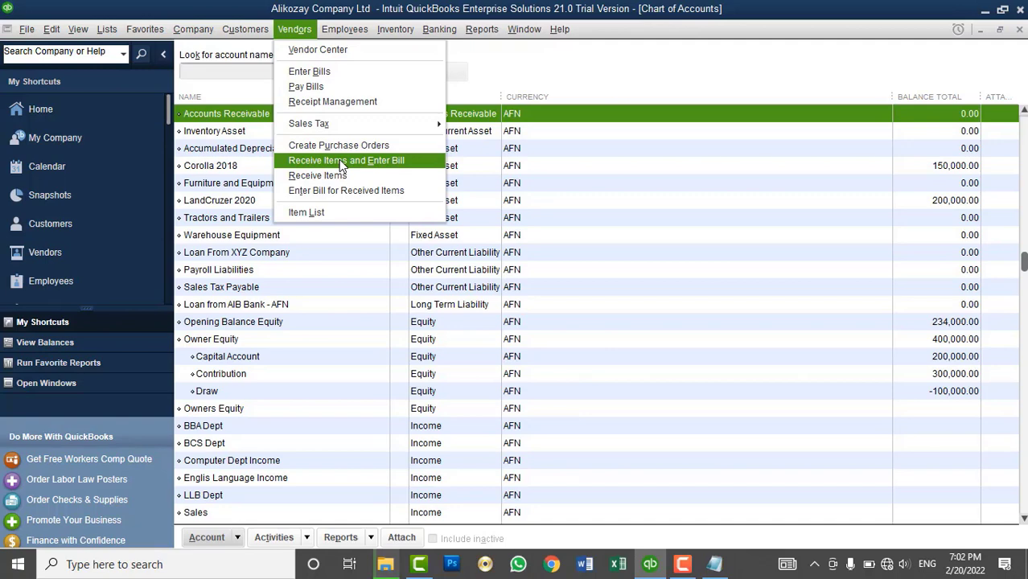
left_click(251, 36)
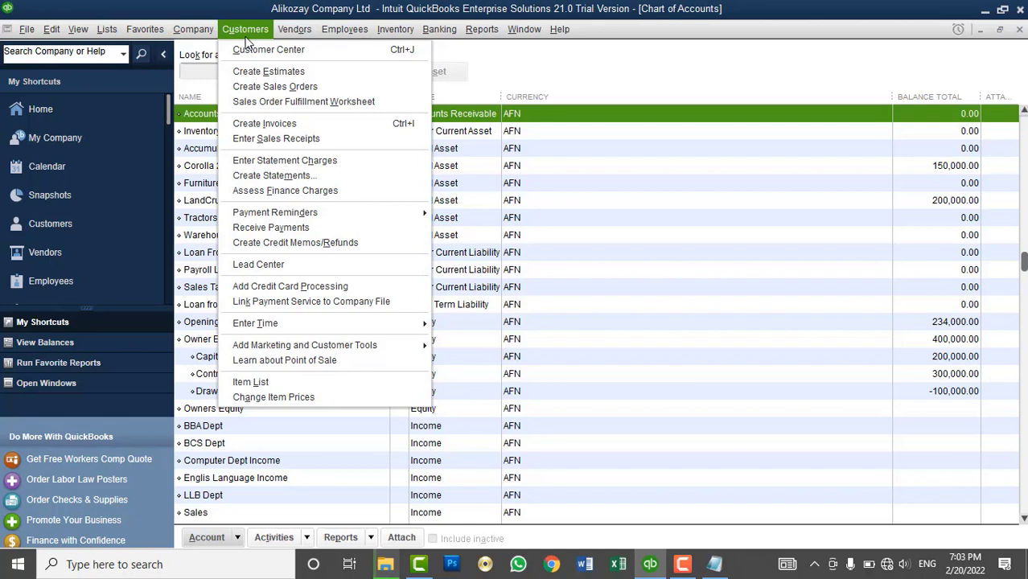
mouse_move(107, 29)
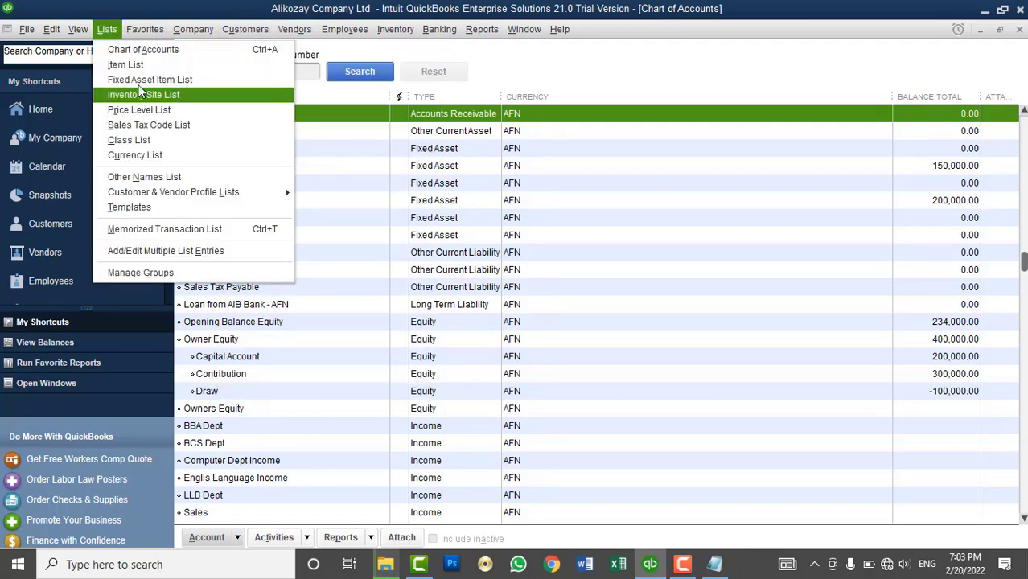
left_click(140, 65)
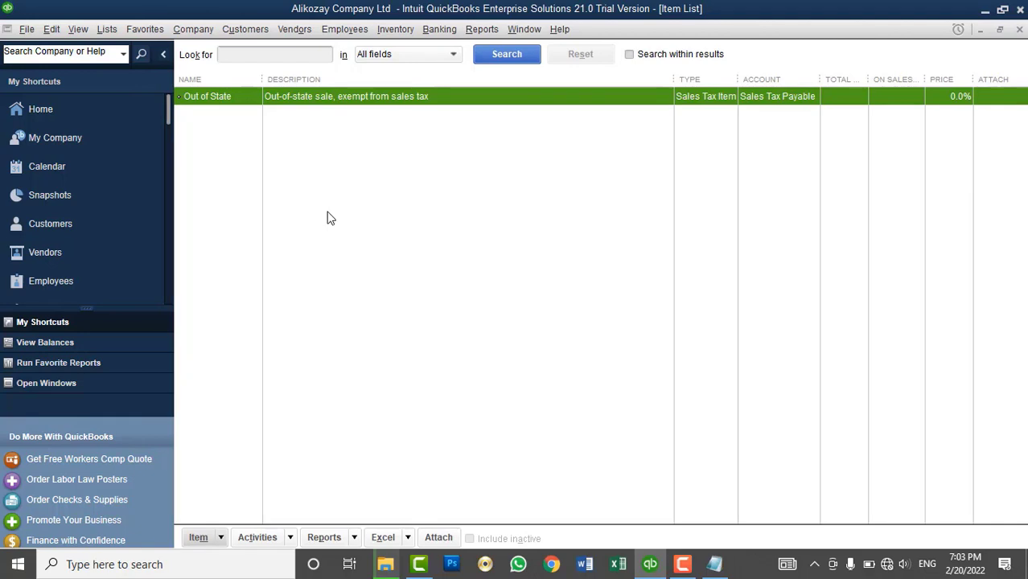
- Close the current company and open Intercontinental Hotel kabul from the QB Company file folder, logging in as admin
left_click(26, 30)
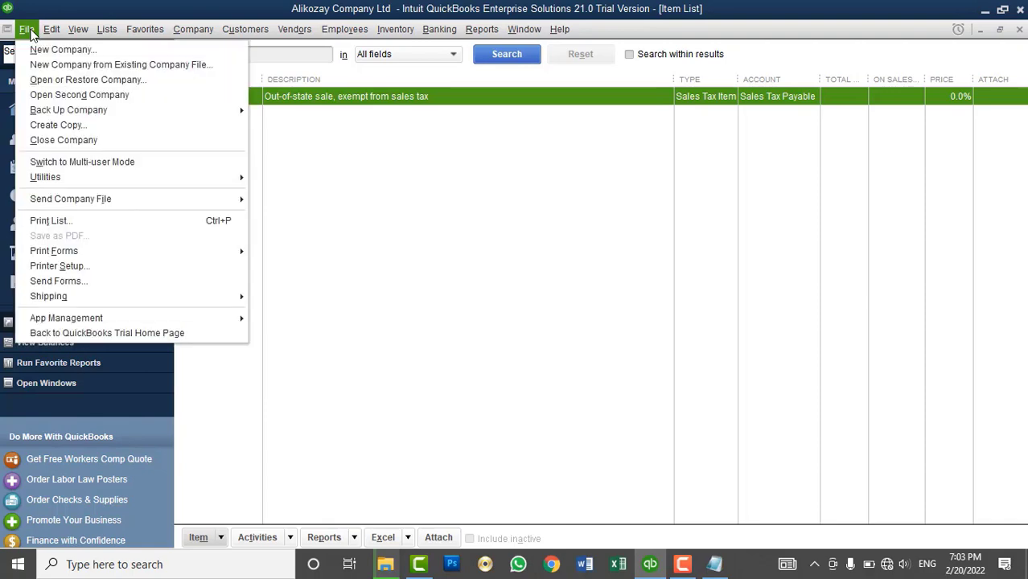
left_click(74, 142)
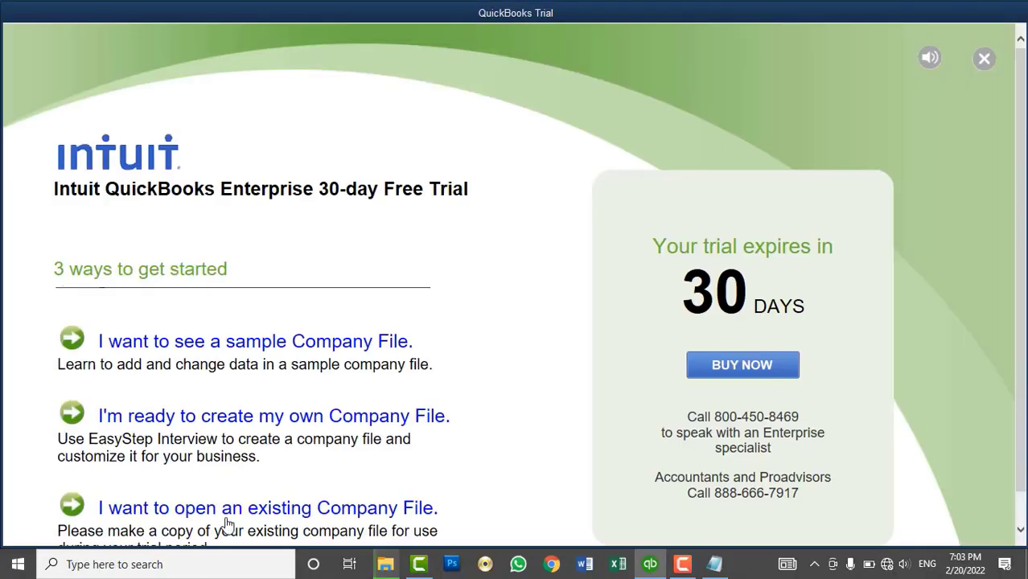
left_click(229, 517)
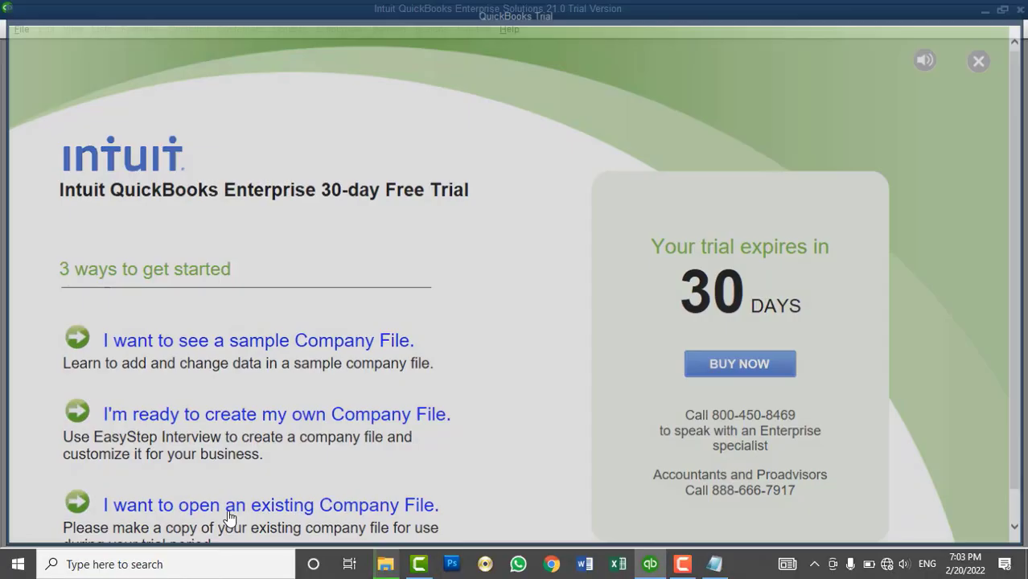
left_click(310, 75)
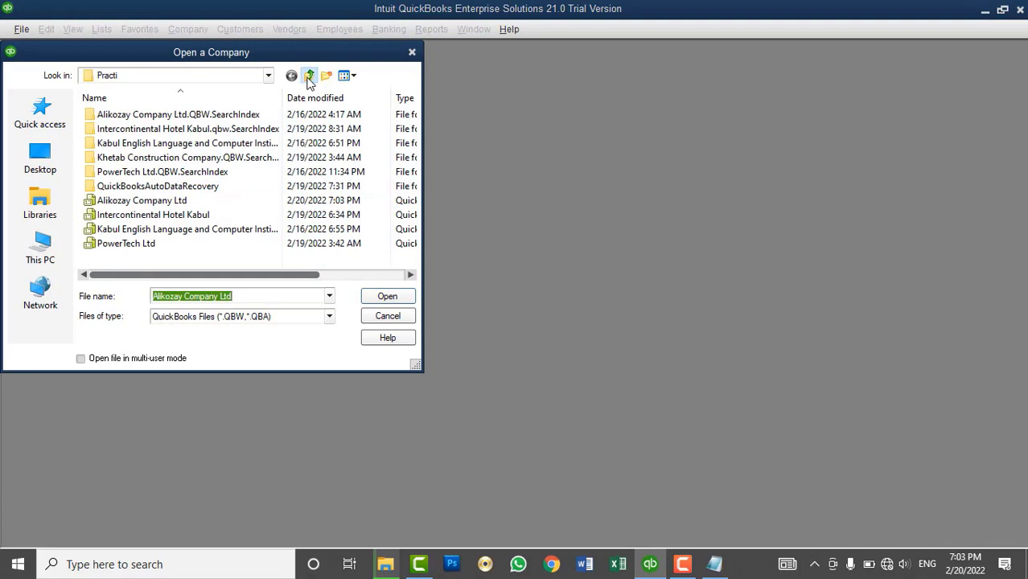
left_click(138, 159)
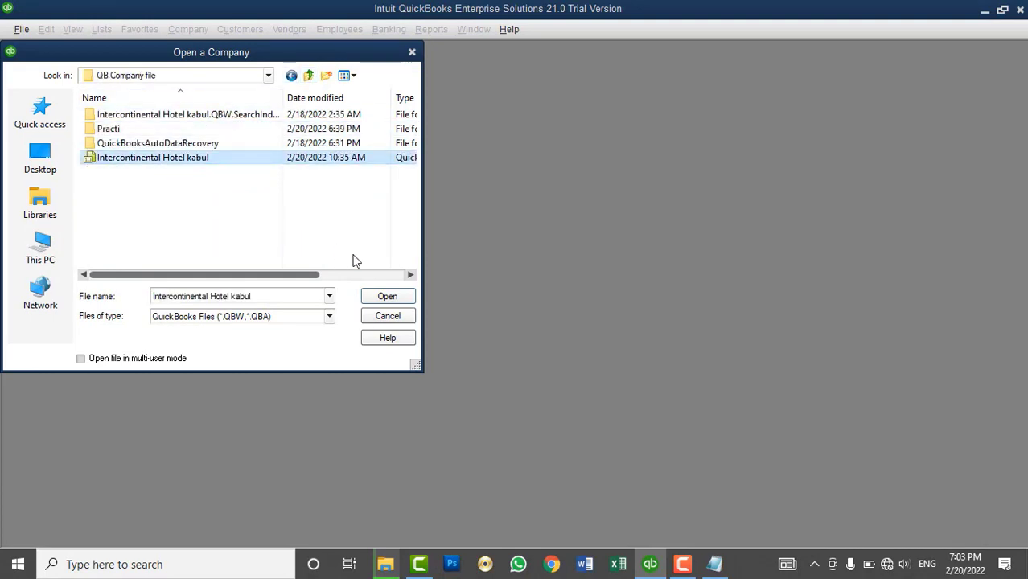
left_click(386, 297)
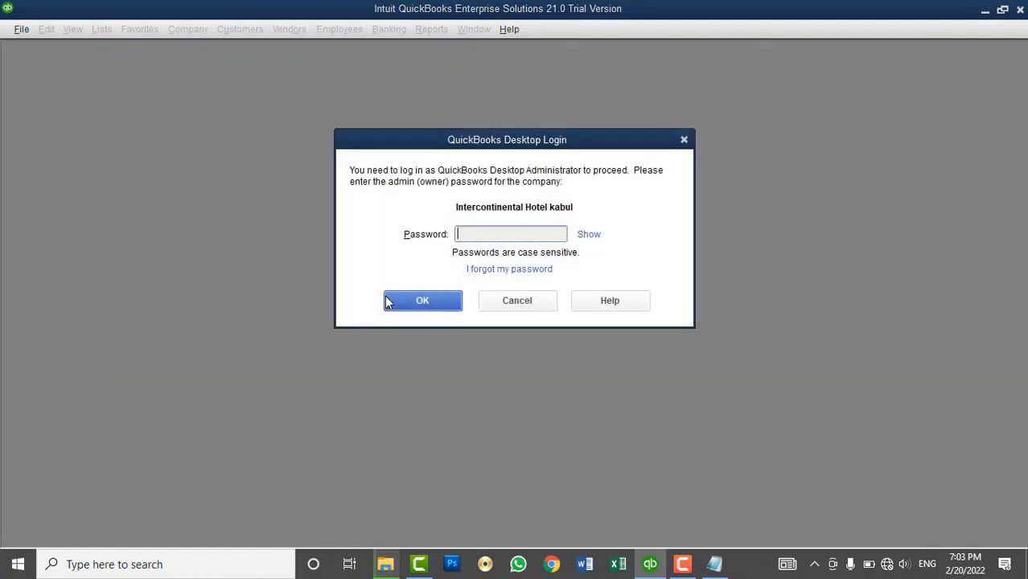
type("********")
left_click(424, 294)
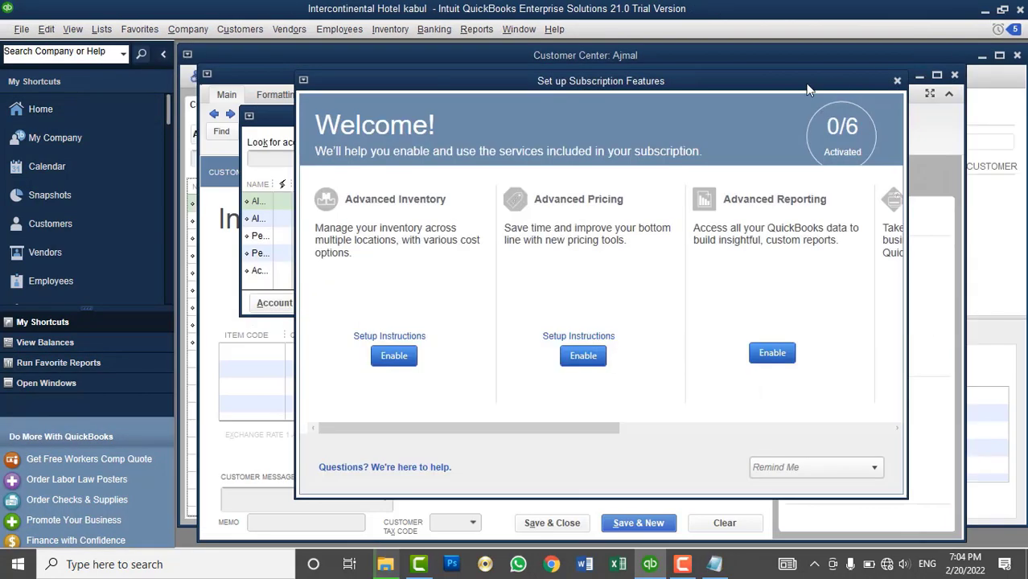
- Dismiss the subscription welcome, close Chart of Accounts, invoice and Customer Center, then show Home maximized
left_click_drag(560, 83, 488, 99)
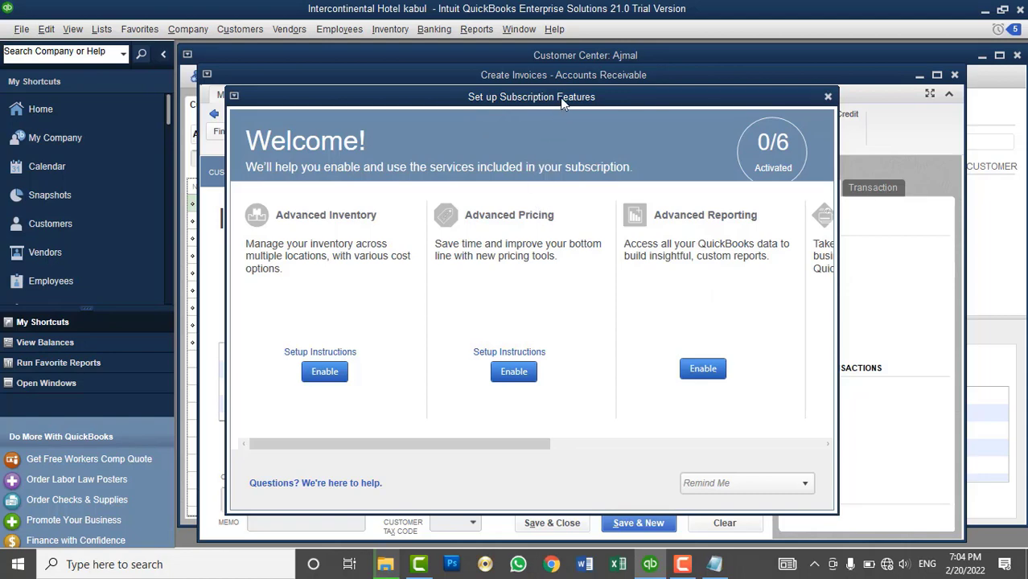
left_click_drag(559, 98, 587, 99)
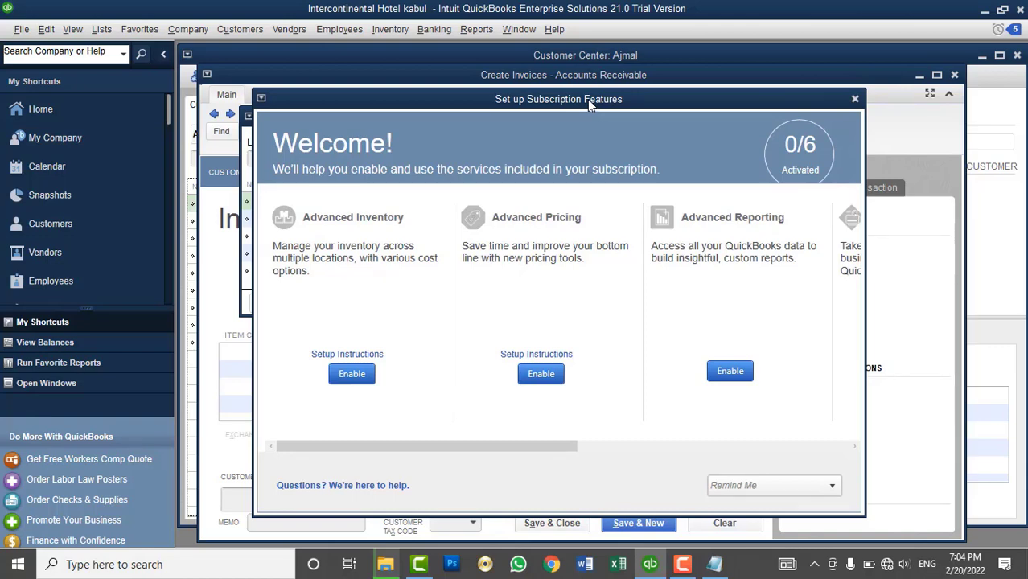
left_click(855, 99)
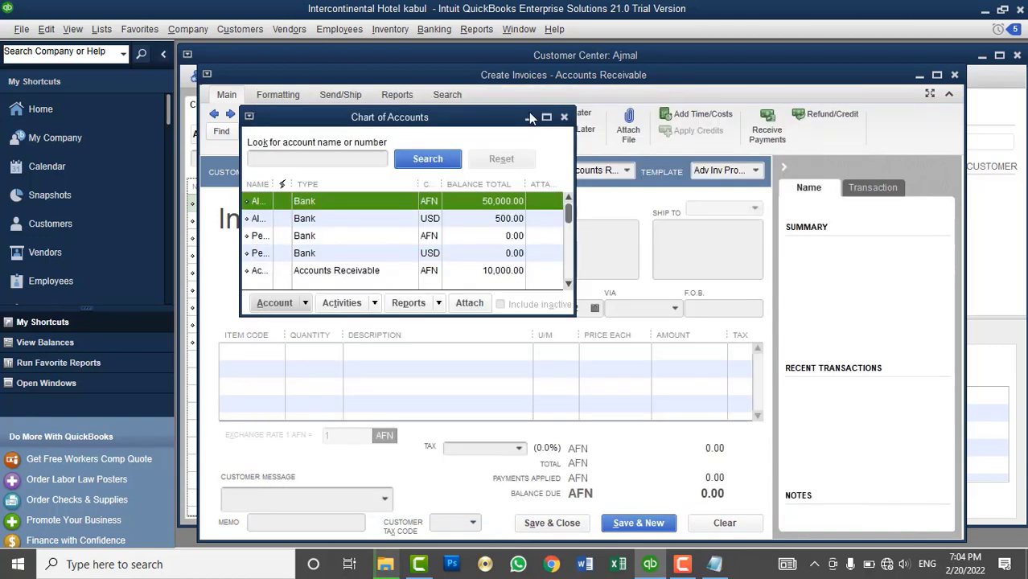
left_click(564, 117)
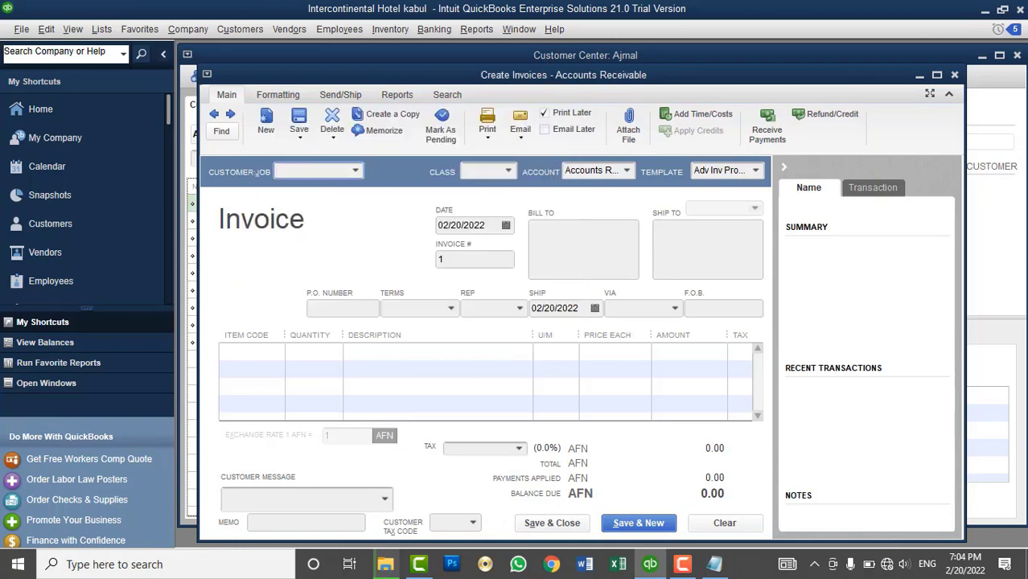
left_click(954, 74)
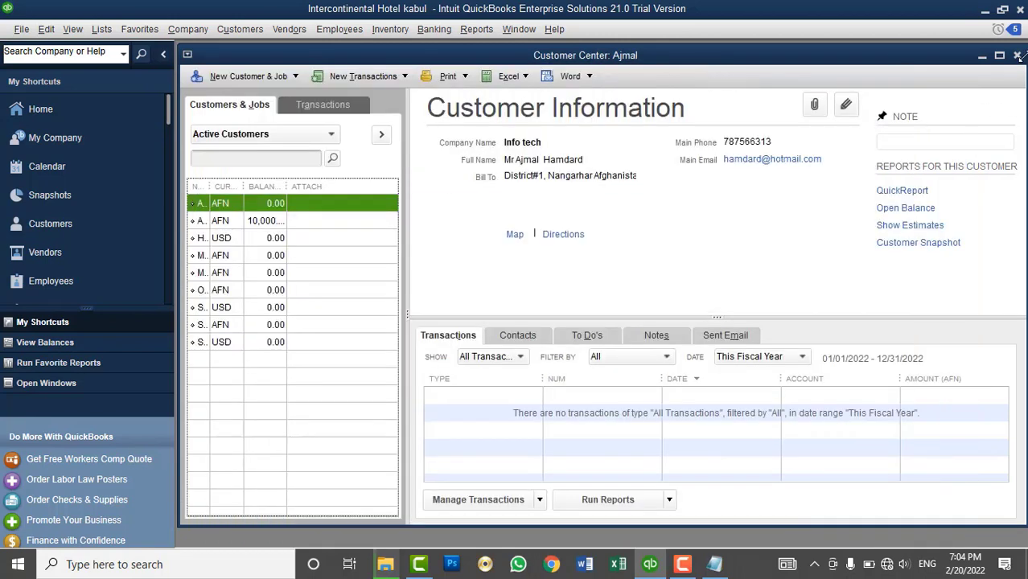
left_click(1017, 55)
left_click(69, 109)
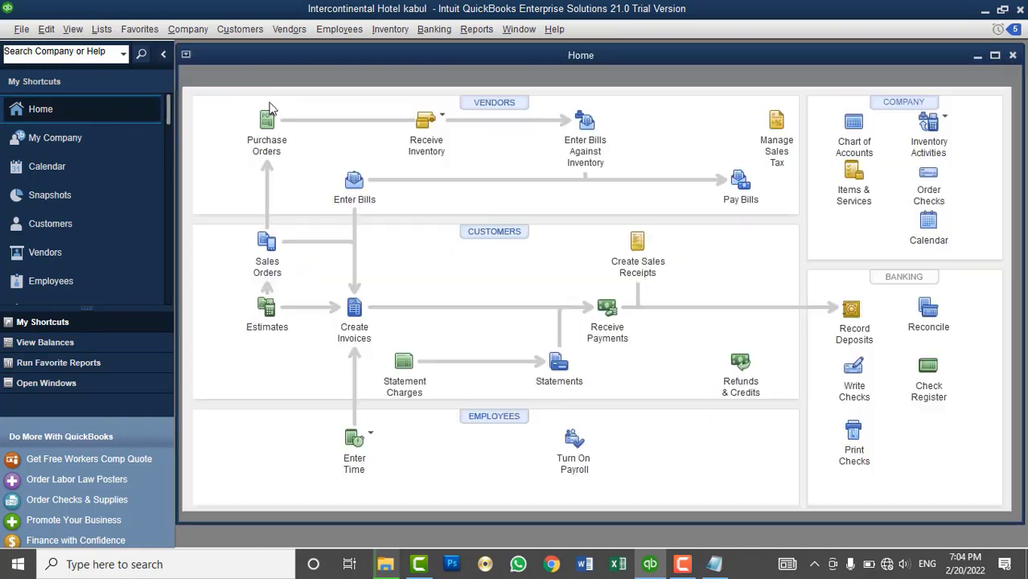
double_click(277, 54)
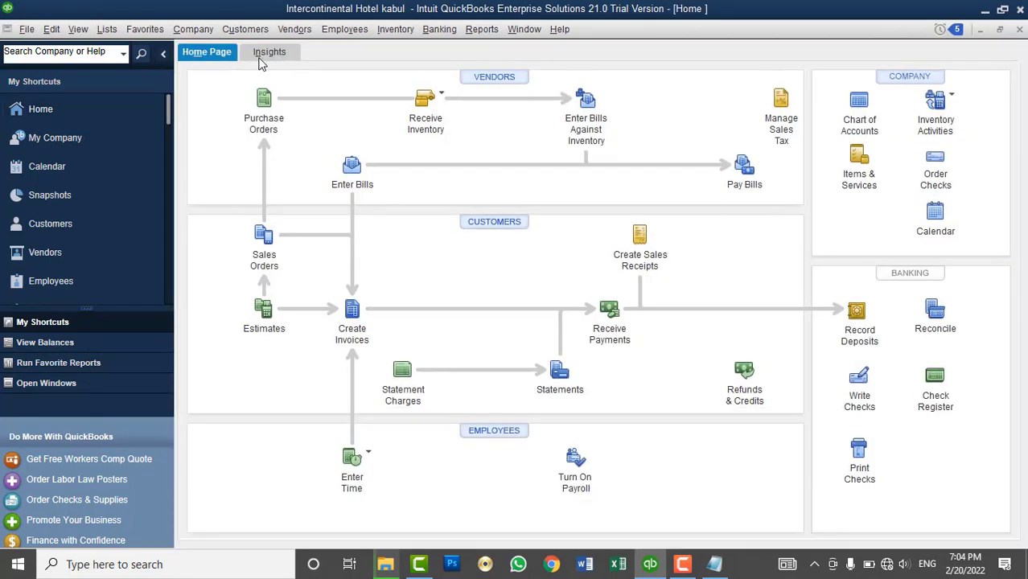
- Open the Item List, widen the Type column, review the inventory and service items, then close it
left_click(106, 28)
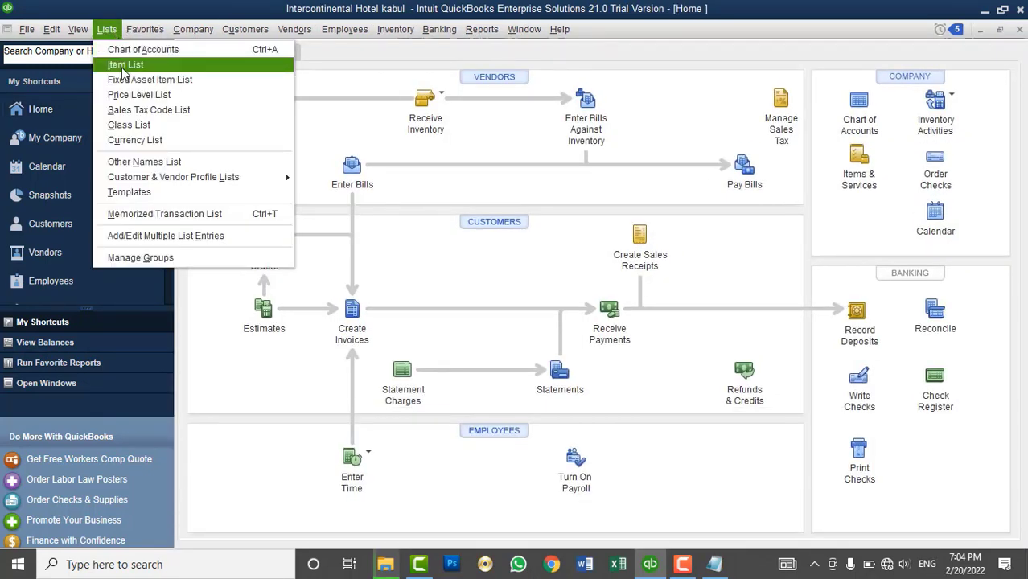
left_click(122, 67)
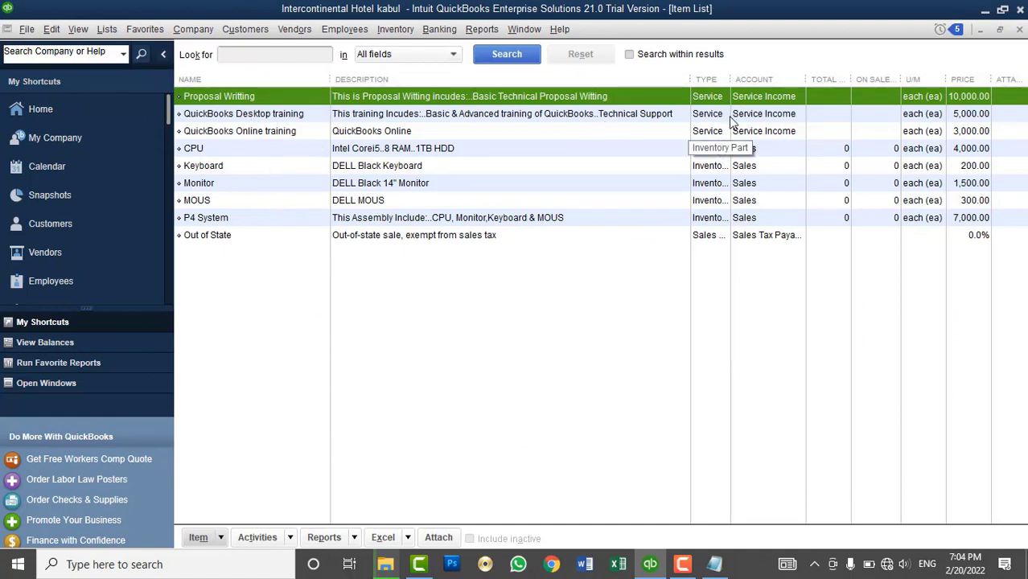
left_click_drag(729, 80, 782, 80)
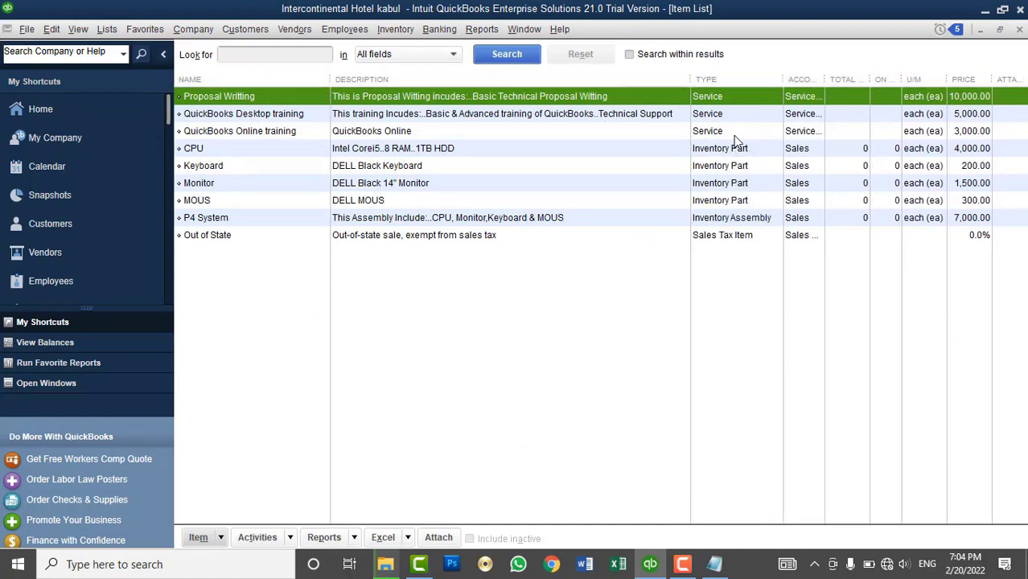
left_click(725, 148)
left_click(709, 170)
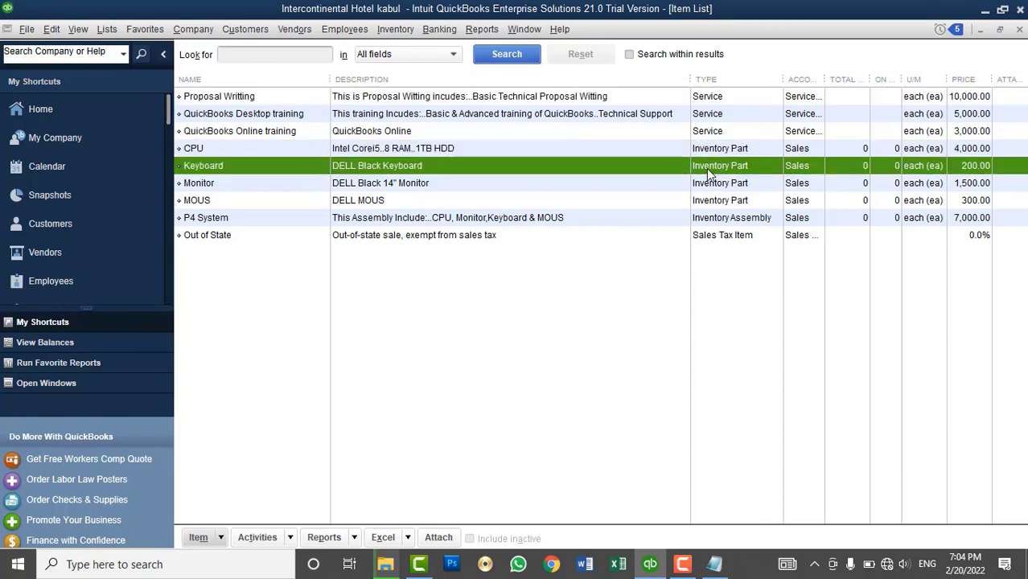
left_click(704, 183)
left_click(697, 201)
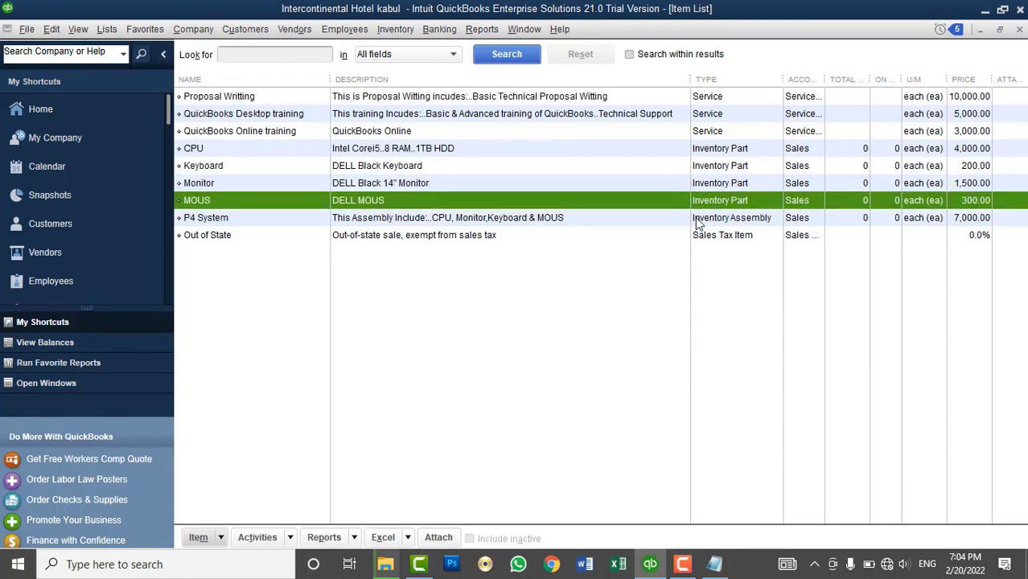
left_click(696, 222)
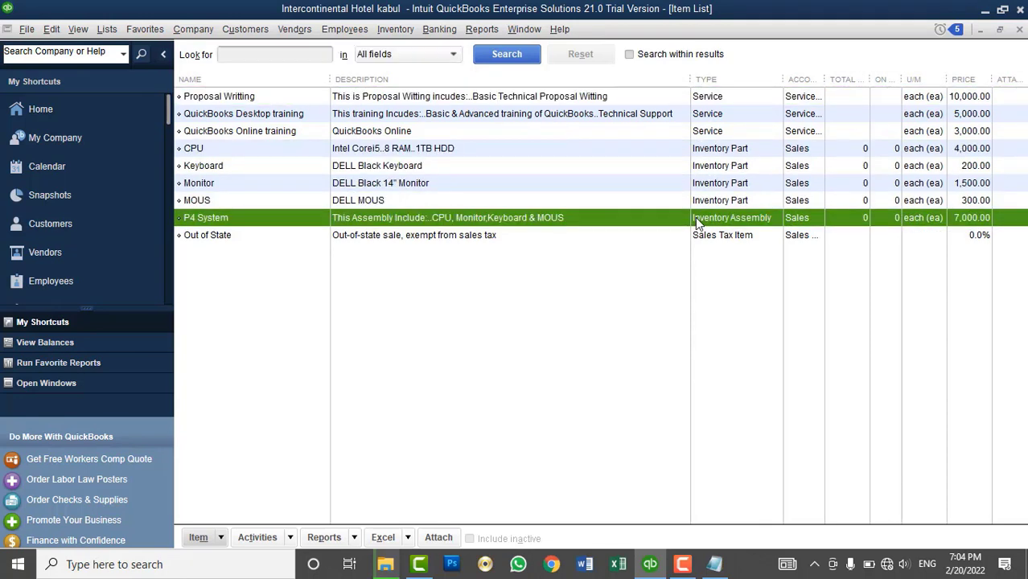
left_click(250, 95)
left_click(250, 113)
left_click(247, 133)
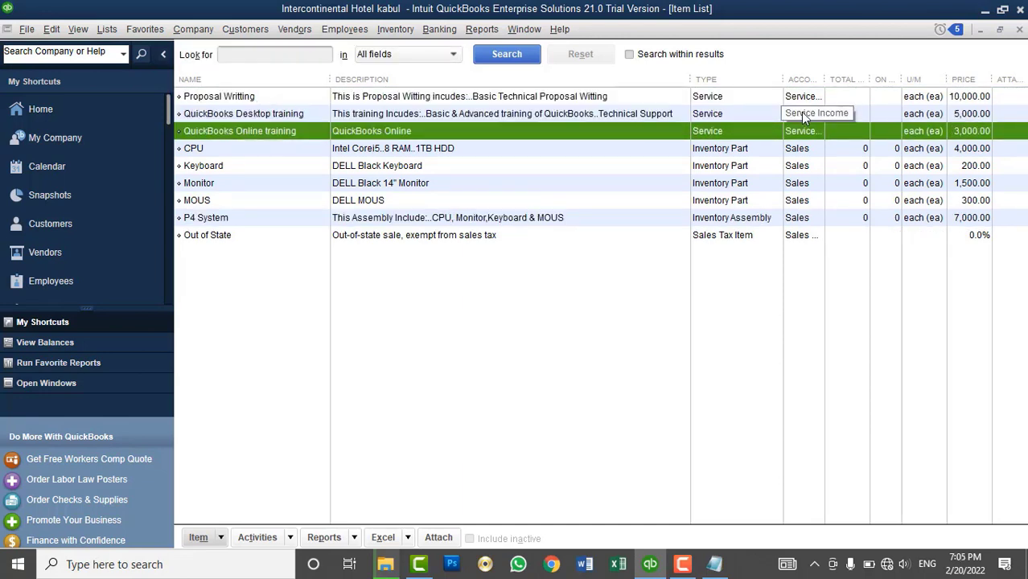
left_click(1019, 30)
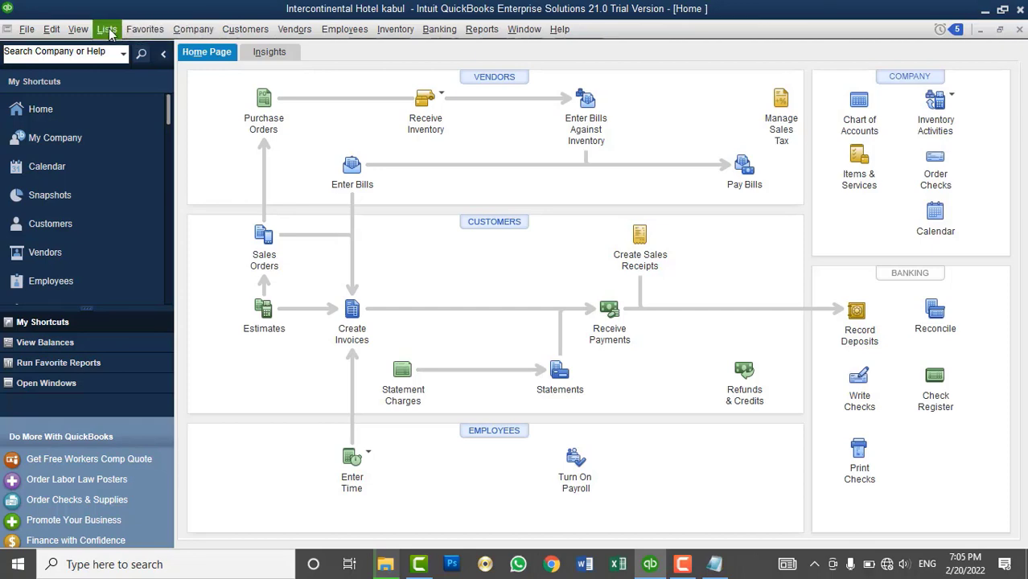
- Reopen the Item List and review the CPU, Keyboard, Monitor and MOUS items
left_click(107, 29)
left_click(126, 65)
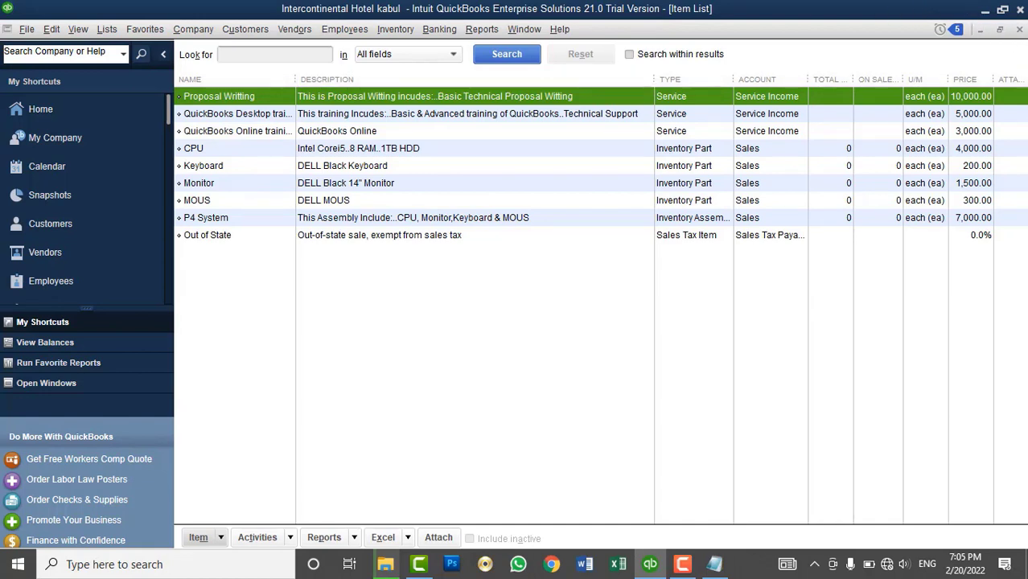
left_click(203, 150)
left_click(207, 168)
left_click(205, 185)
left_click(197, 202)
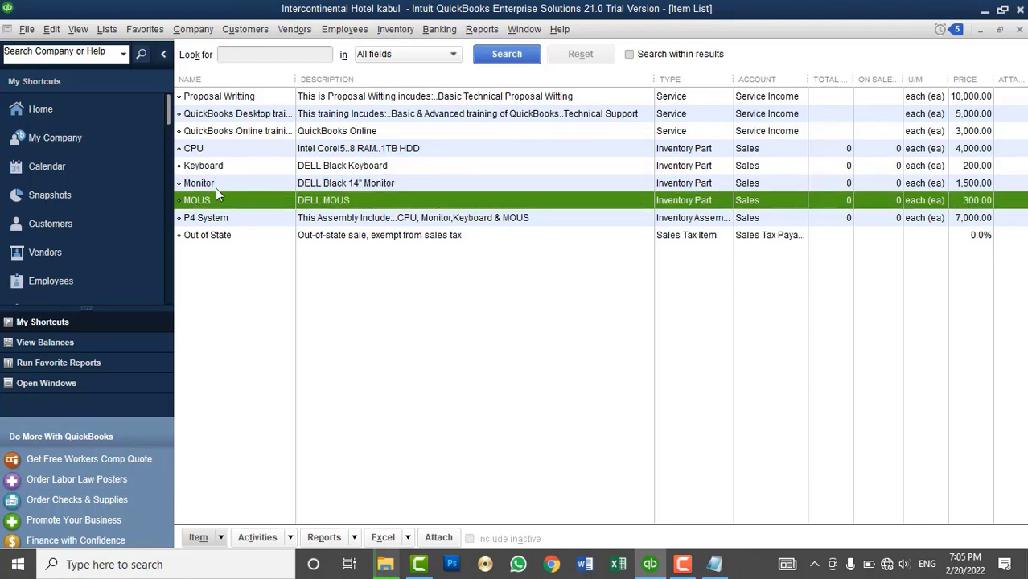
left_click(207, 184)
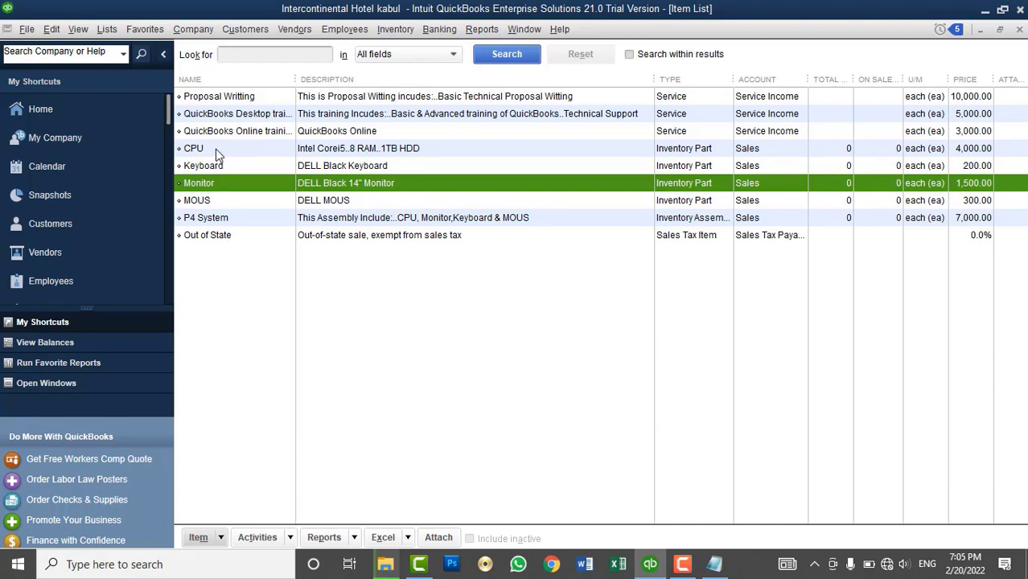
left_click(216, 150)
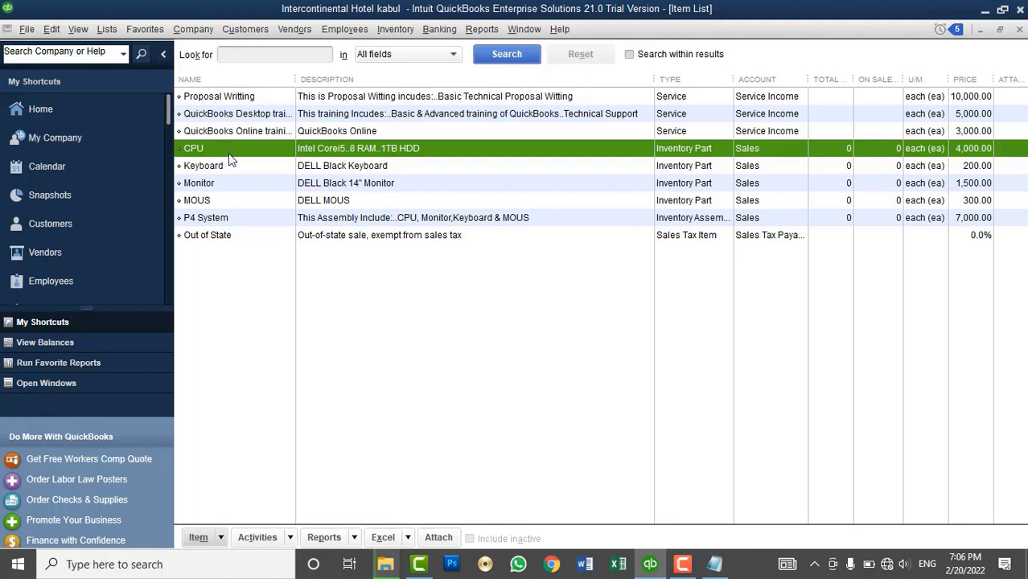
- Close the Item List, look through the Inventory and Vendors menus, then open the Edit menu
left_click(1019, 30)
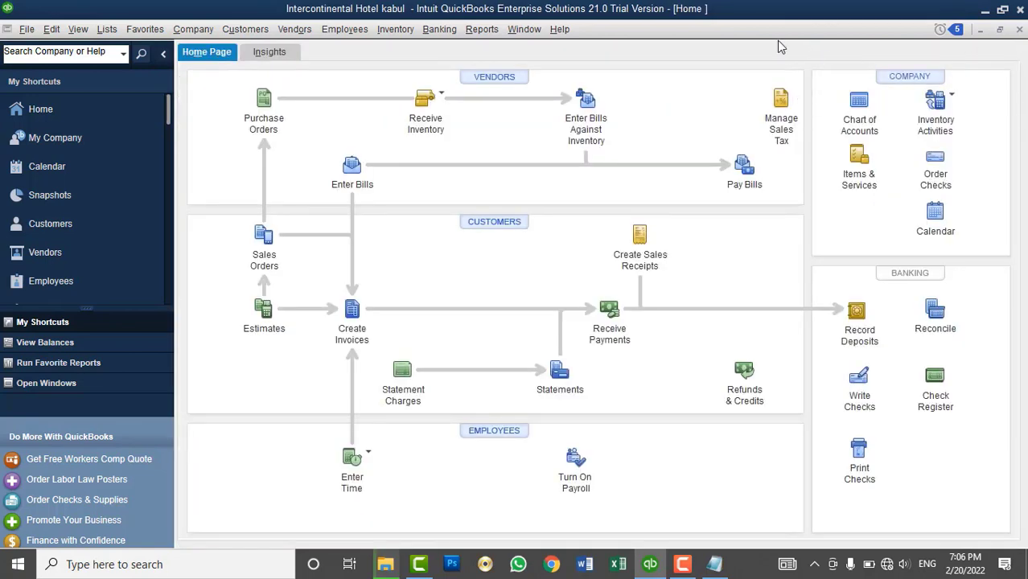
left_click(410, 35)
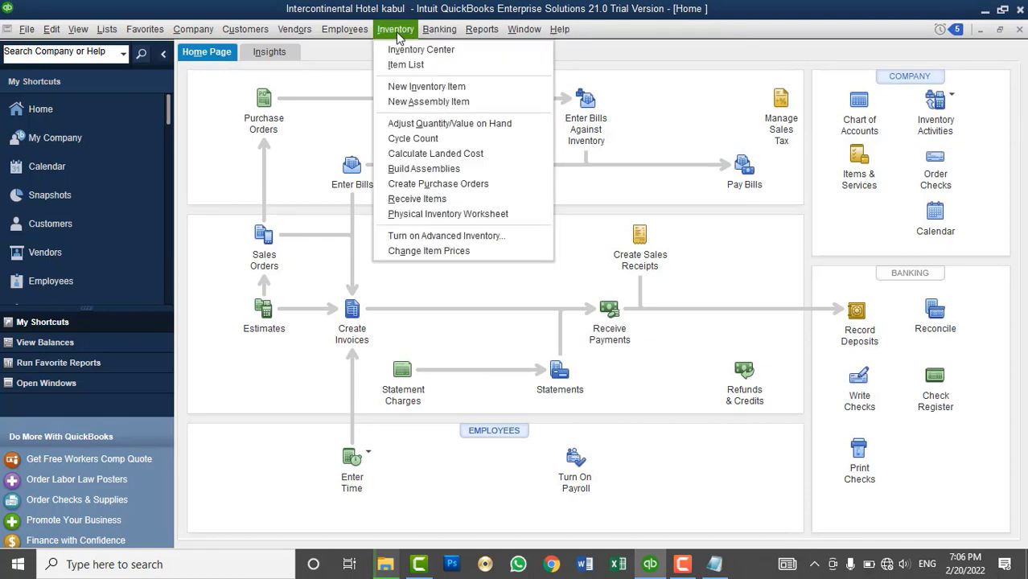
mouse_move(301, 29)
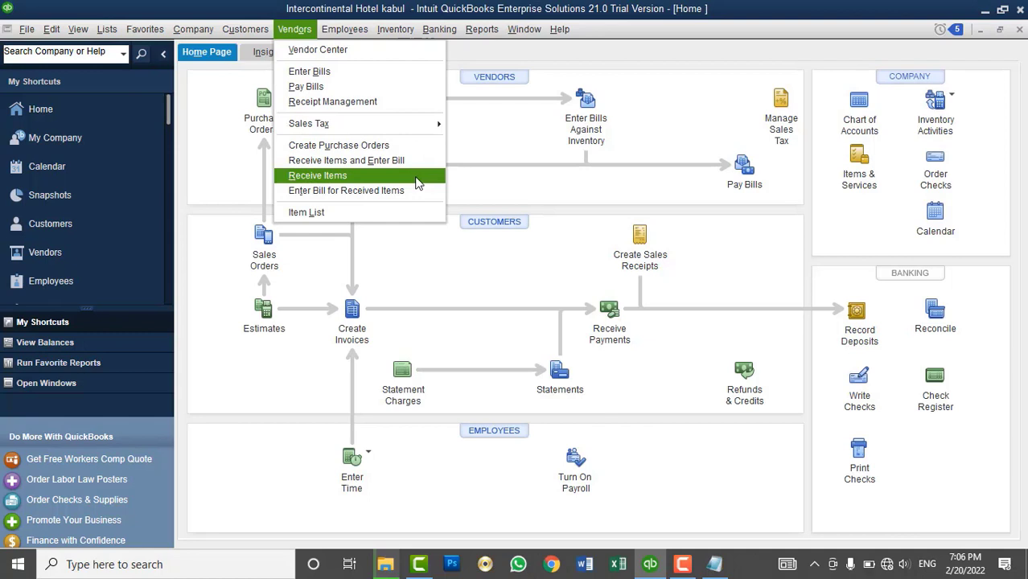
mouse_move(395, 36)
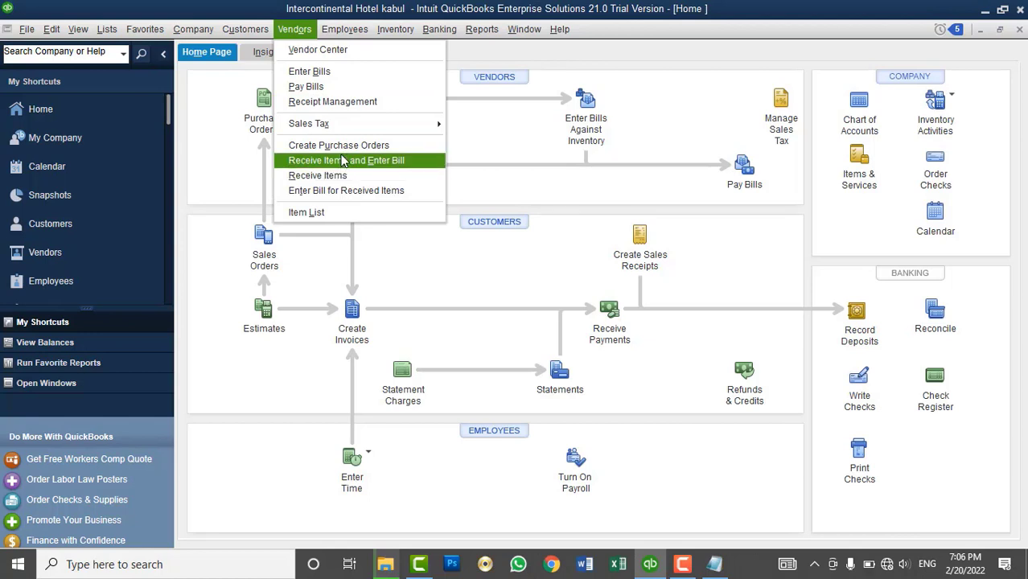
left_click(214, 67)
left_click(51, 30)
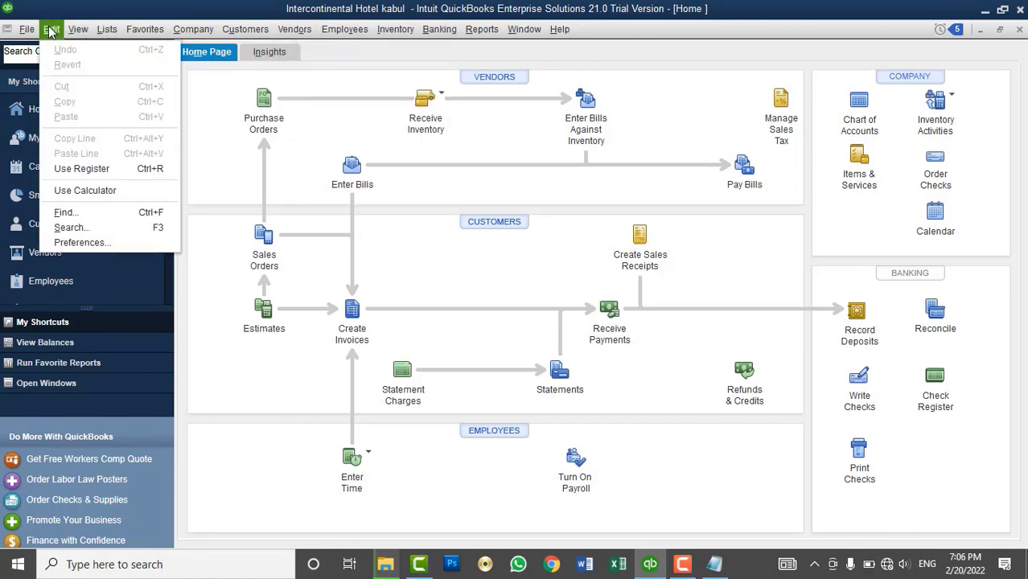
- Uncheck 'Inventory and purchase orders are active' in Items & Inventory company preferences, accept the warning, reopen Home
left_click(102, 243)
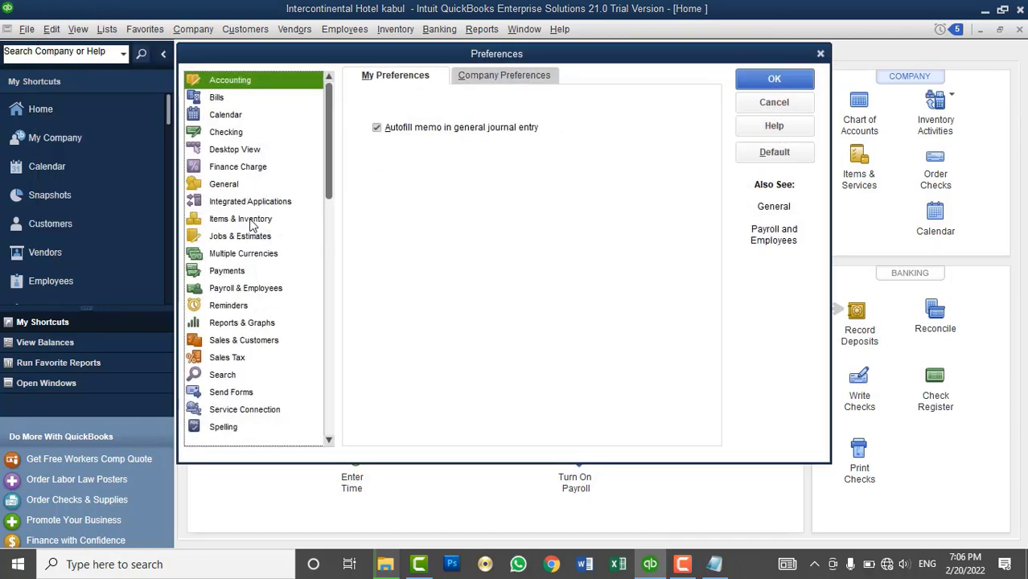
left_click(253, 221)
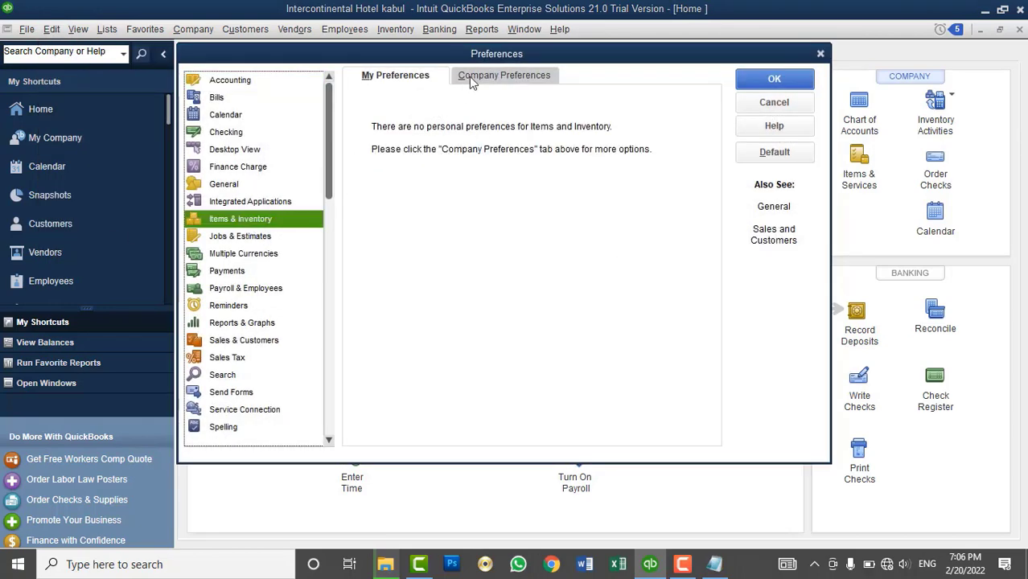
left_click(471, 79)
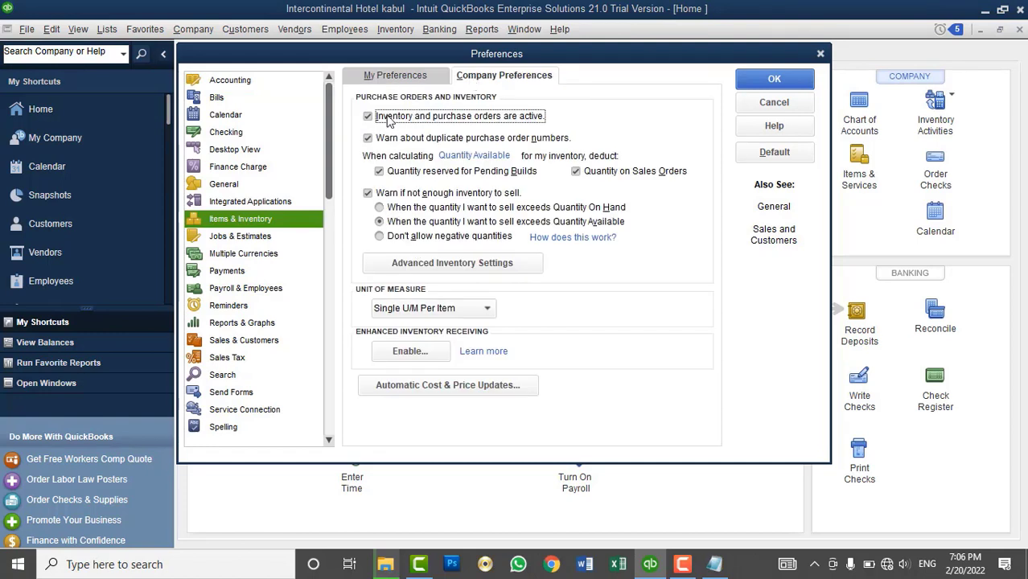
left_click(391, 117)
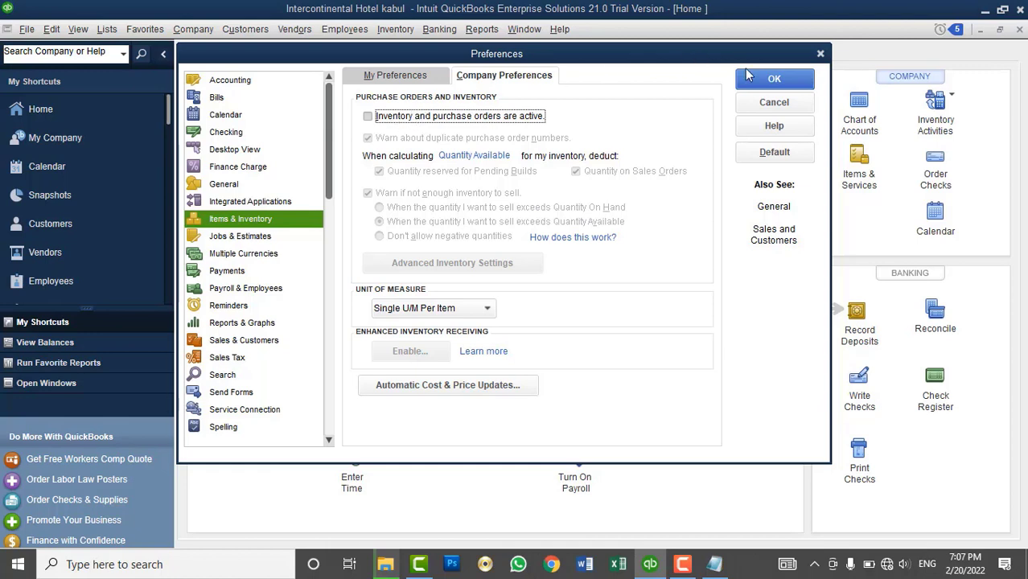
left_click(772, 79)
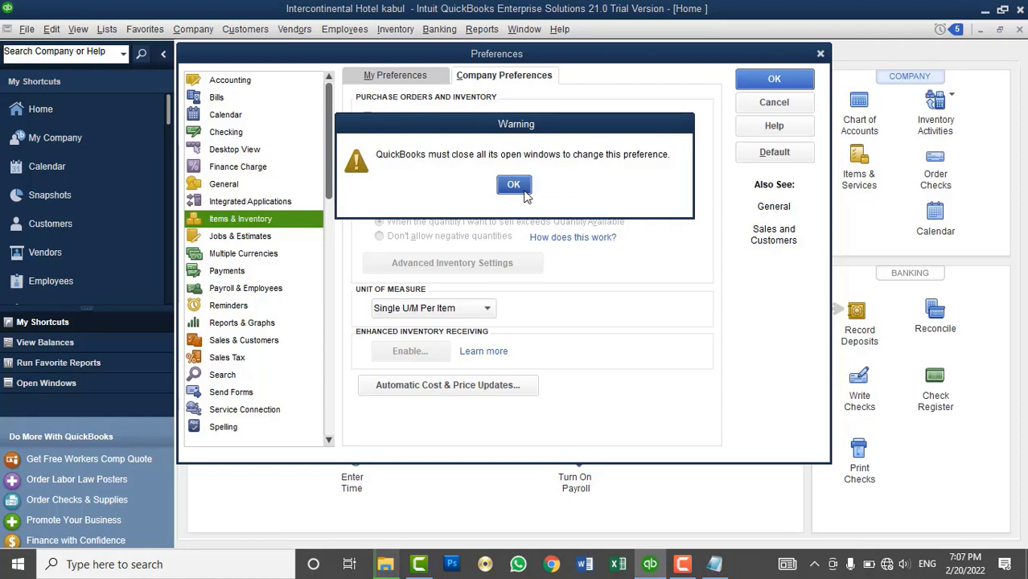
left_click(521, 188)
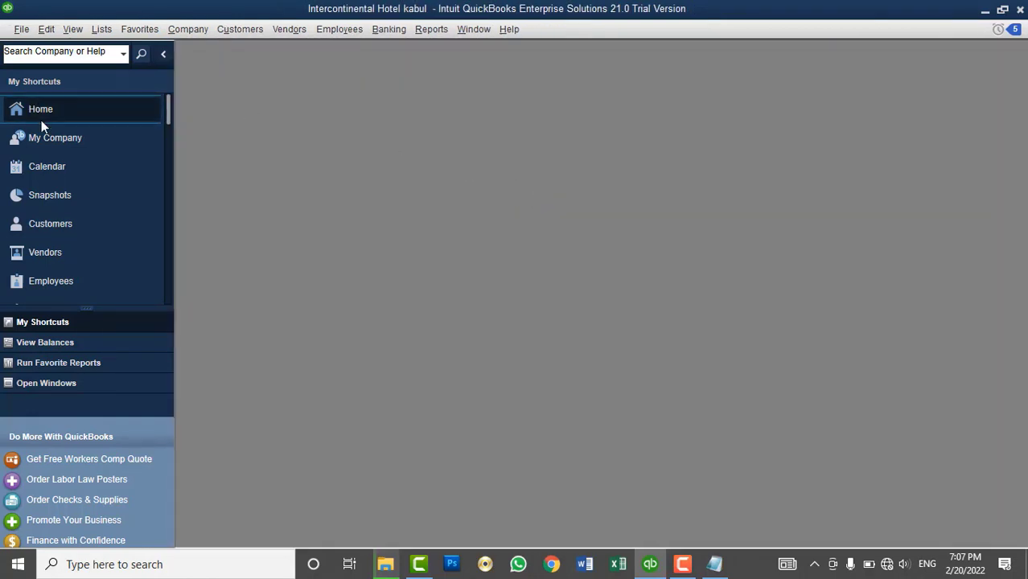
left_click(41, 119)
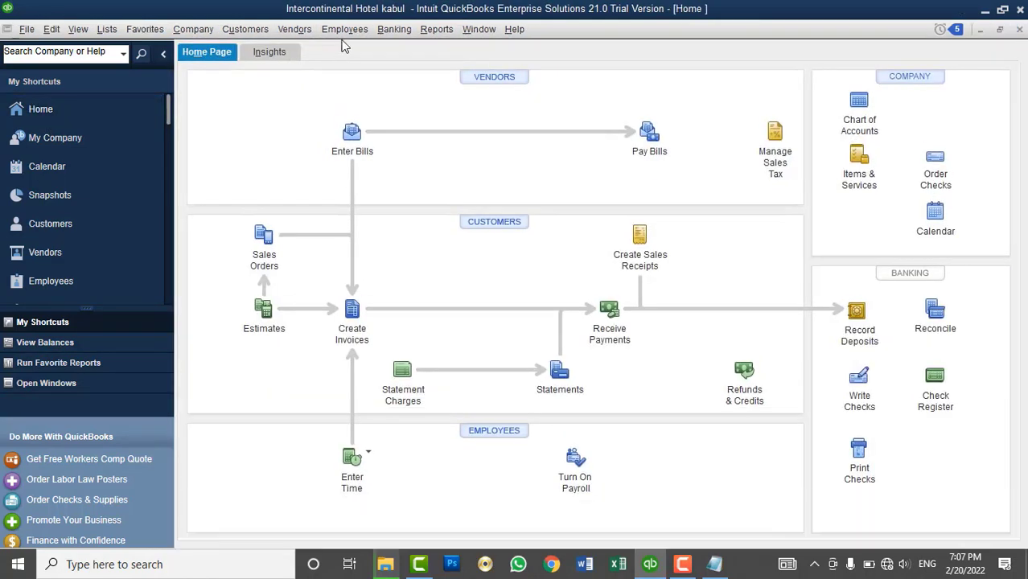
- Look through the Banking and Vendors menus, then open the Edit menu
left_click(393, 28)
mouse_move(426, 32)
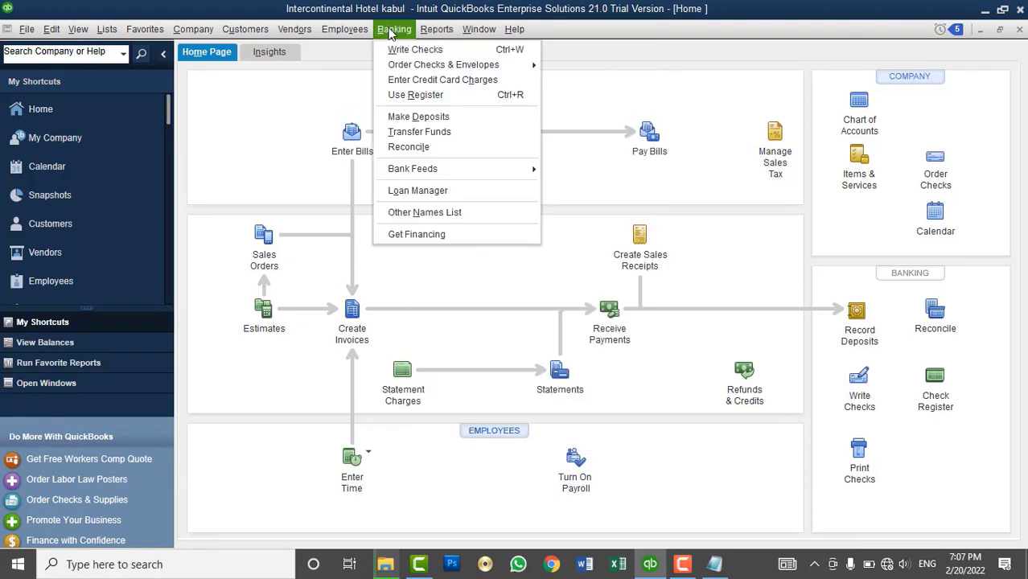
mouse_move(356, 33)
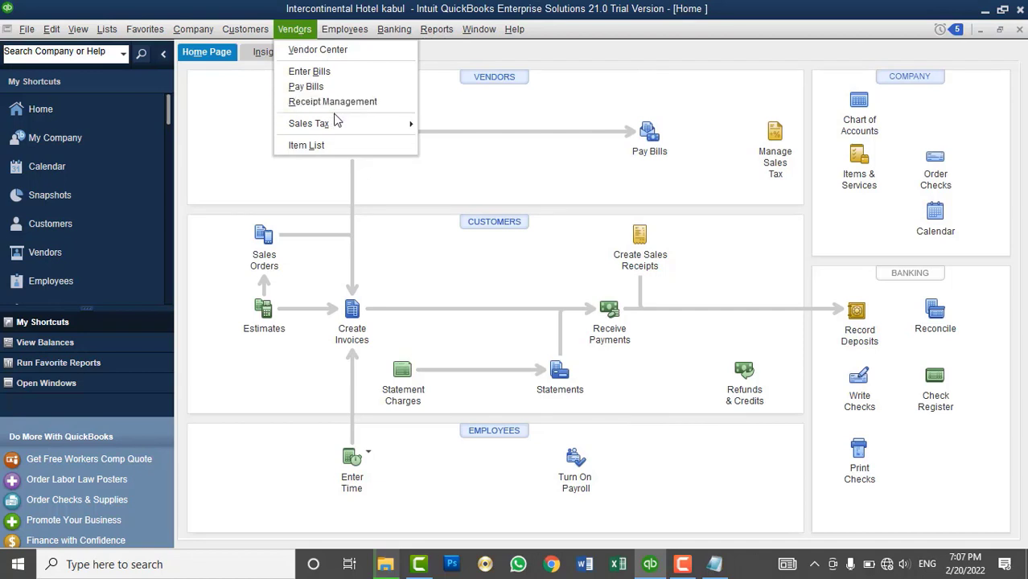
left_click(295, 29)
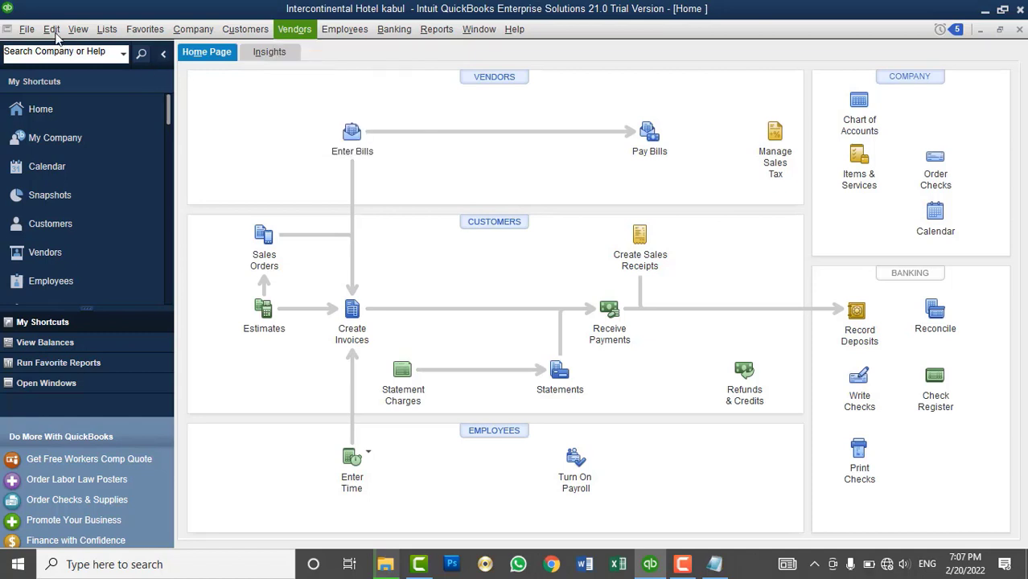
left_click(48, 29)
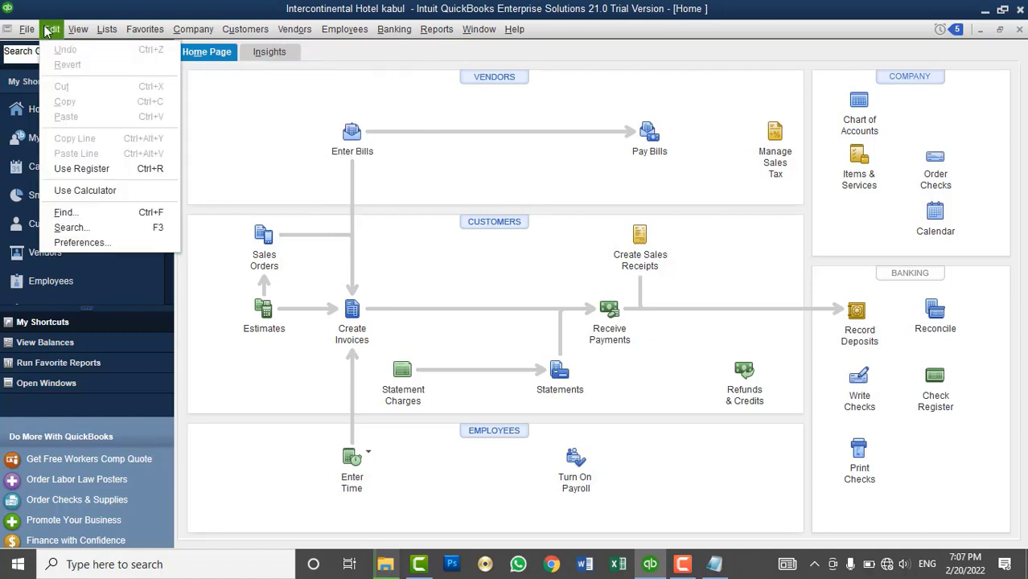
- Enable Multiple Inventory Sites in Advanced Inventory Settings, save the preferences and reopen the Home page
left_click(81, 242)
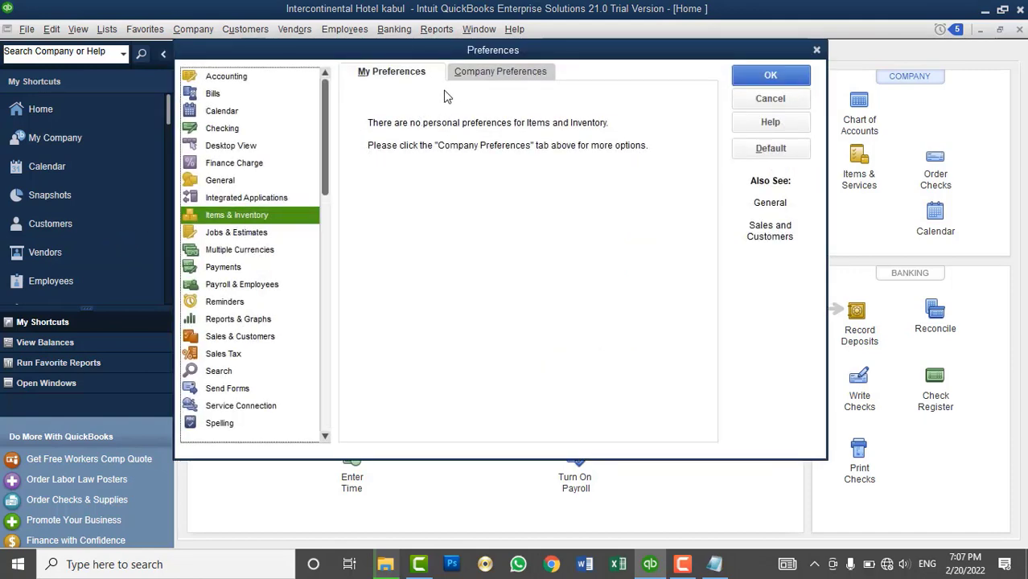
left_click(480, 74)
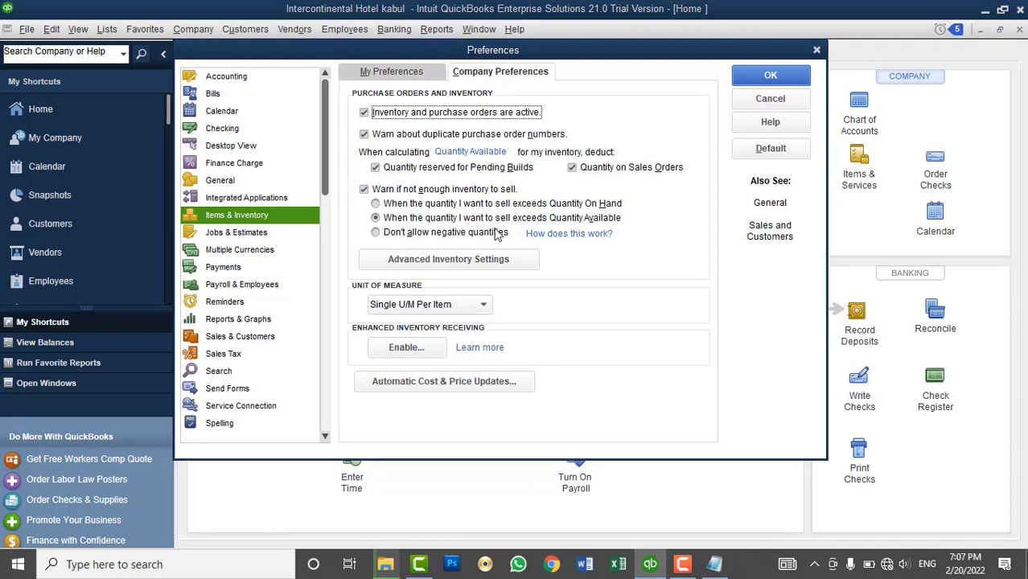
left_click(478, 260)
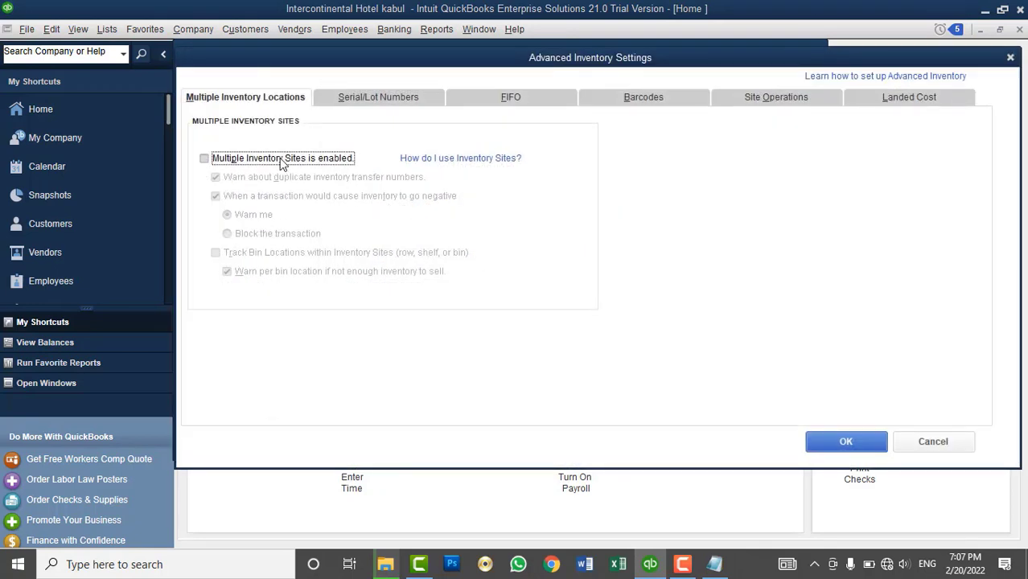
left_click(281, 161)
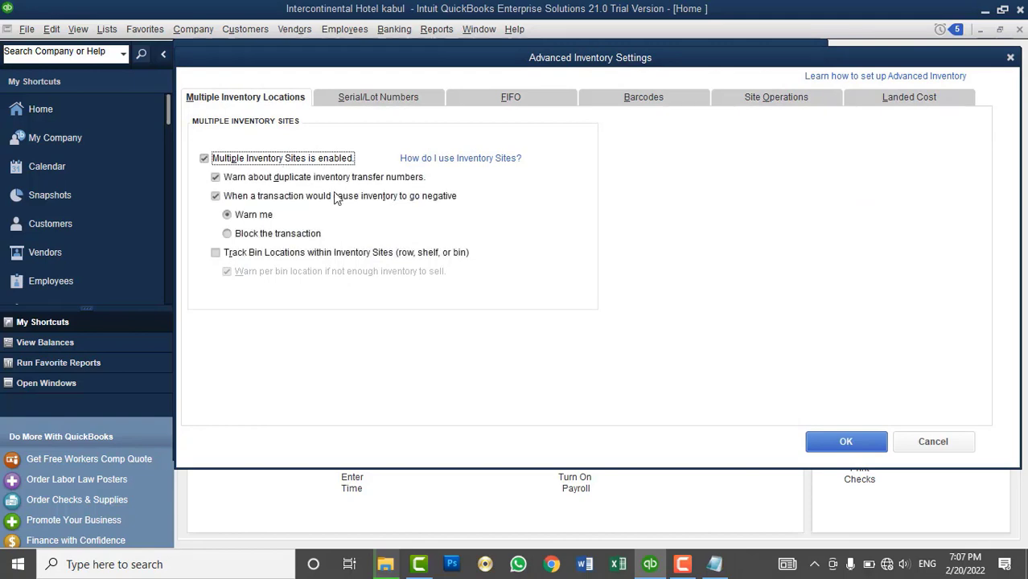
left_click(822, 442)
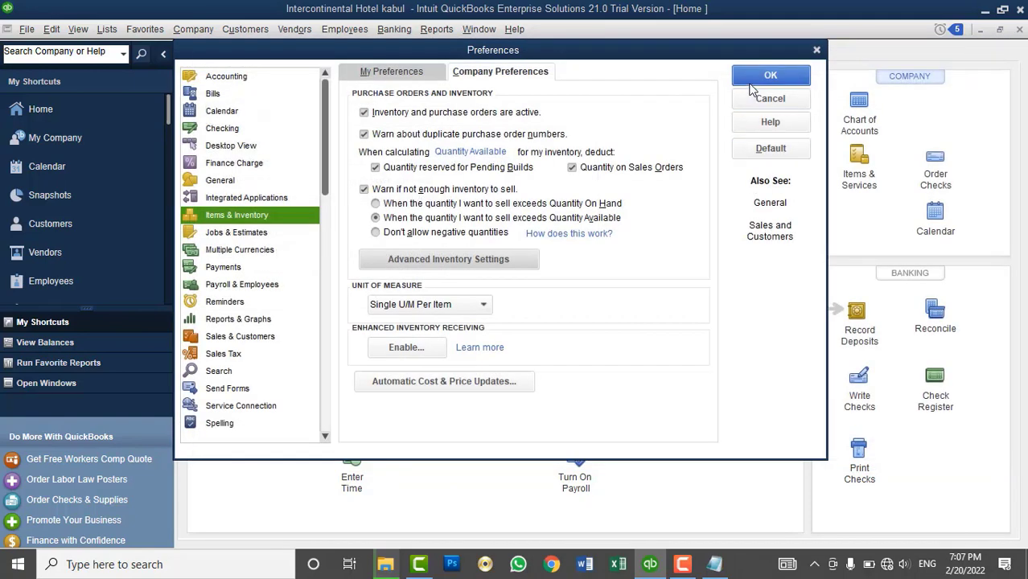
left_click(760, 76)
left_click(515, 185)
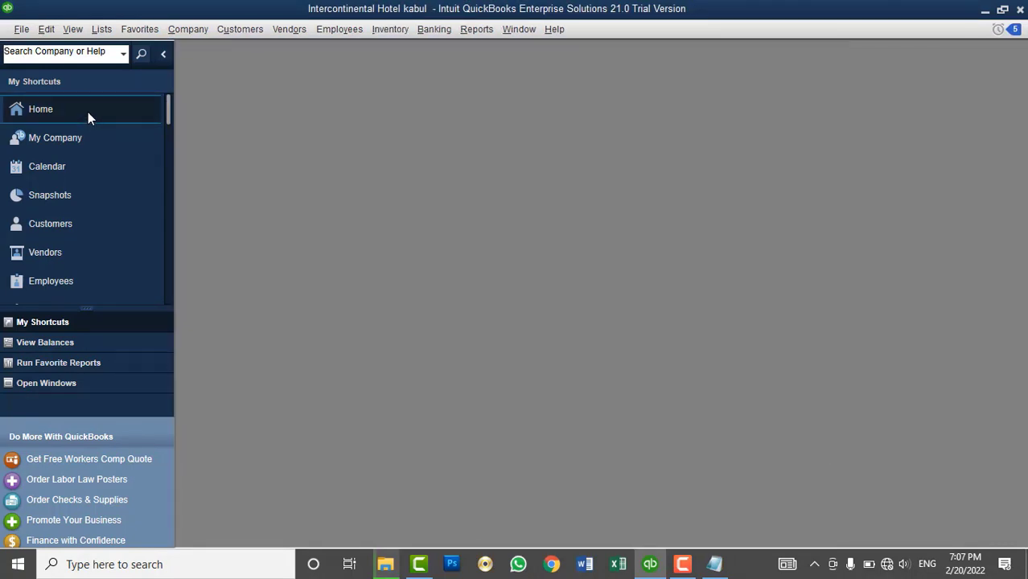
left_click(87, 111)
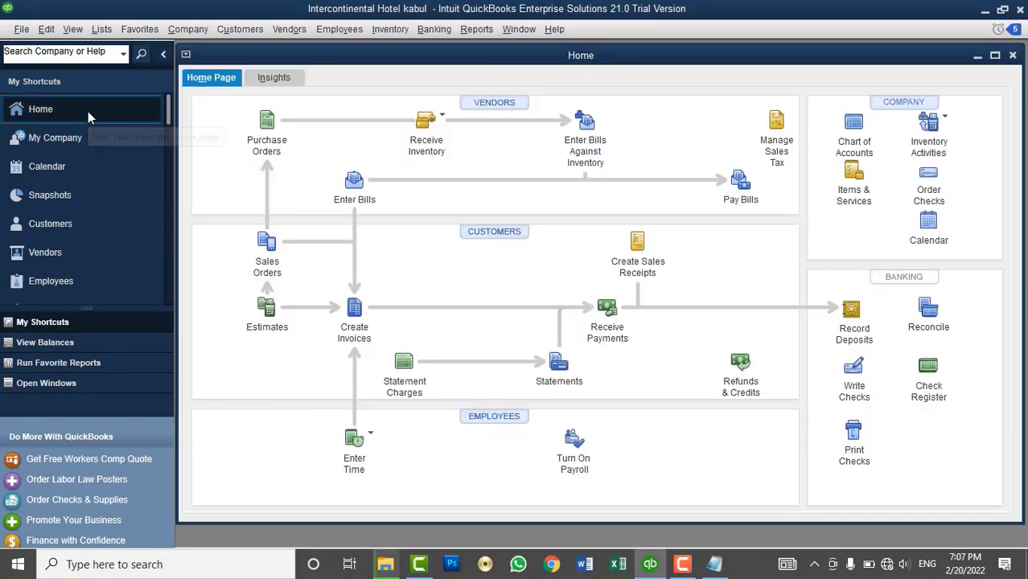
left_click(393, 31)
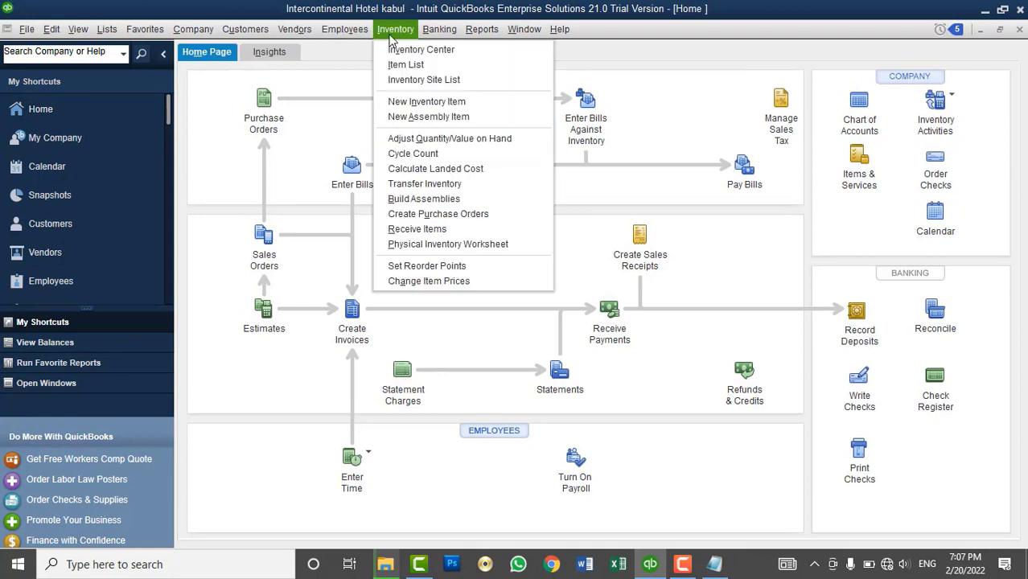
left_click(394, 30)
left_click(294, 29)
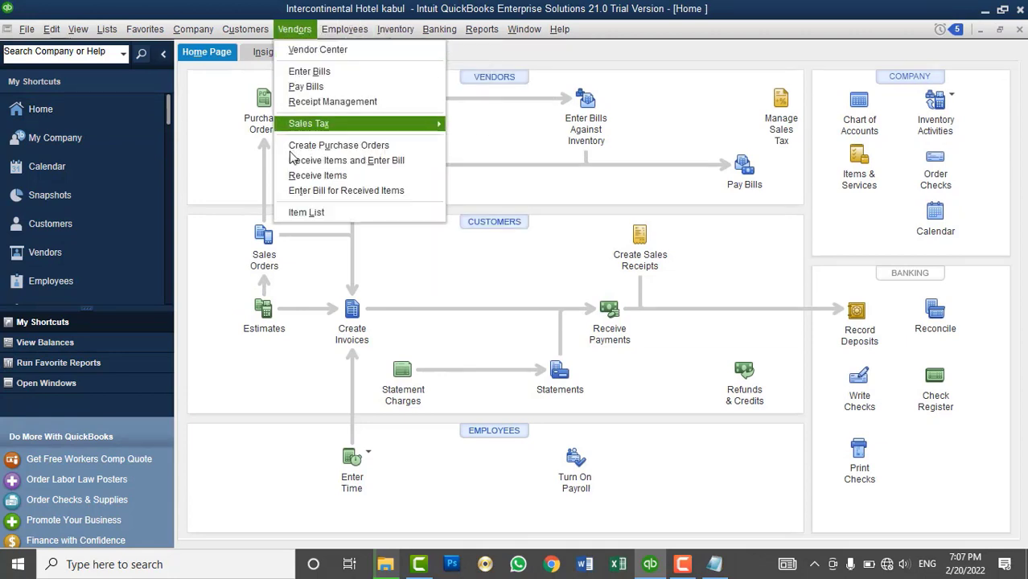
left_click(107, 29)
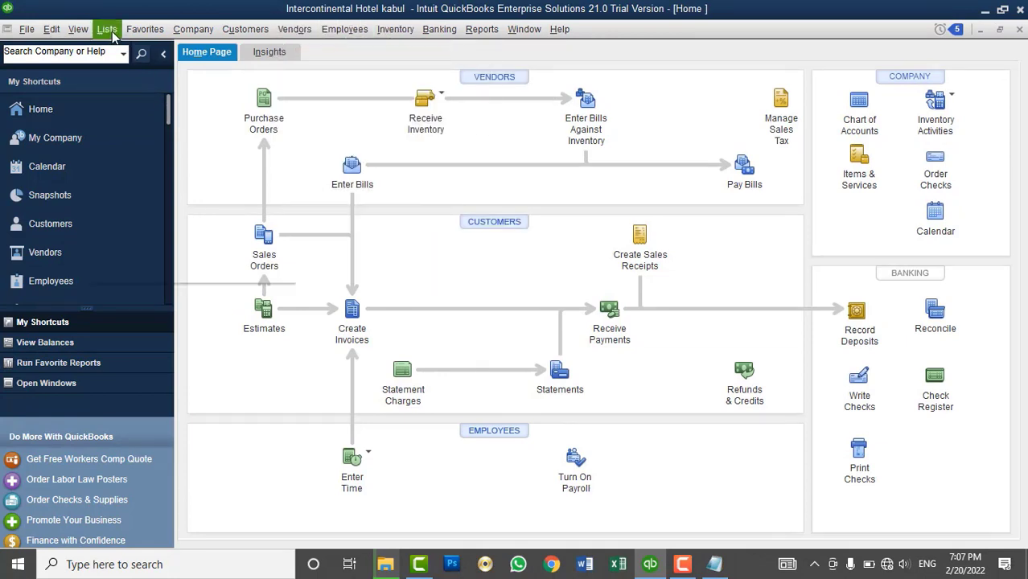
left_click(107, 29)
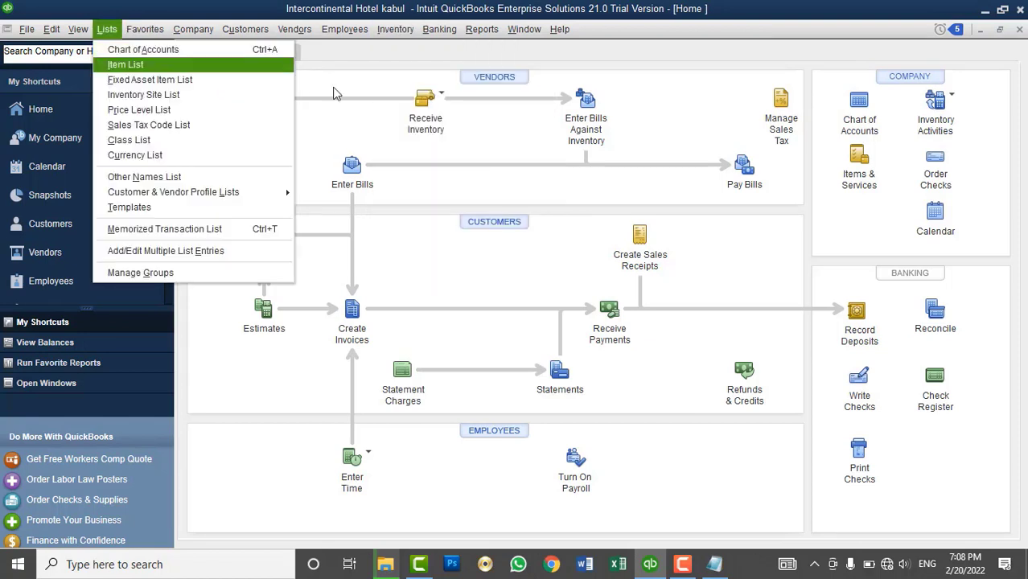
mouse_move(392, 37)
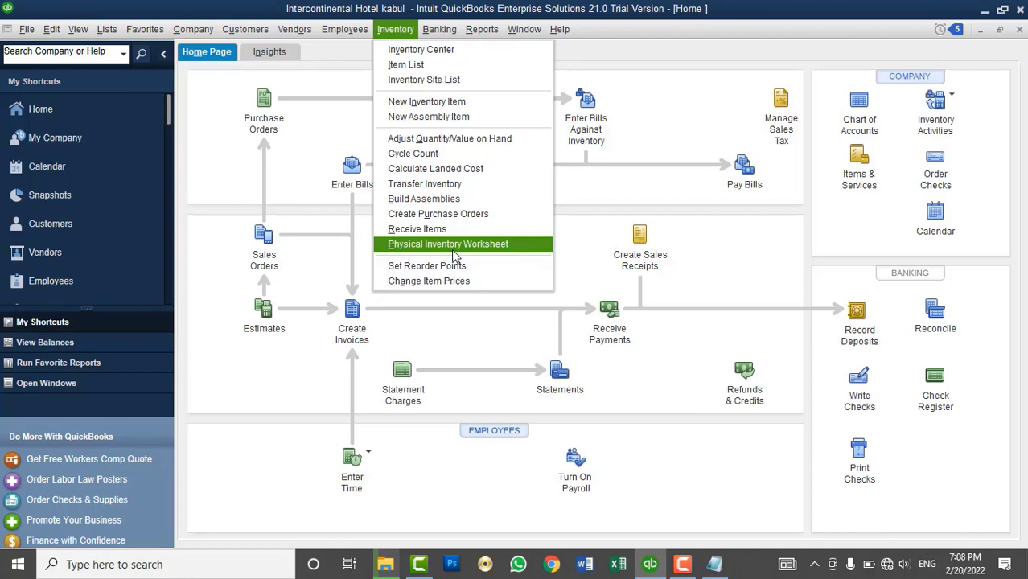
left_click(450, 244)
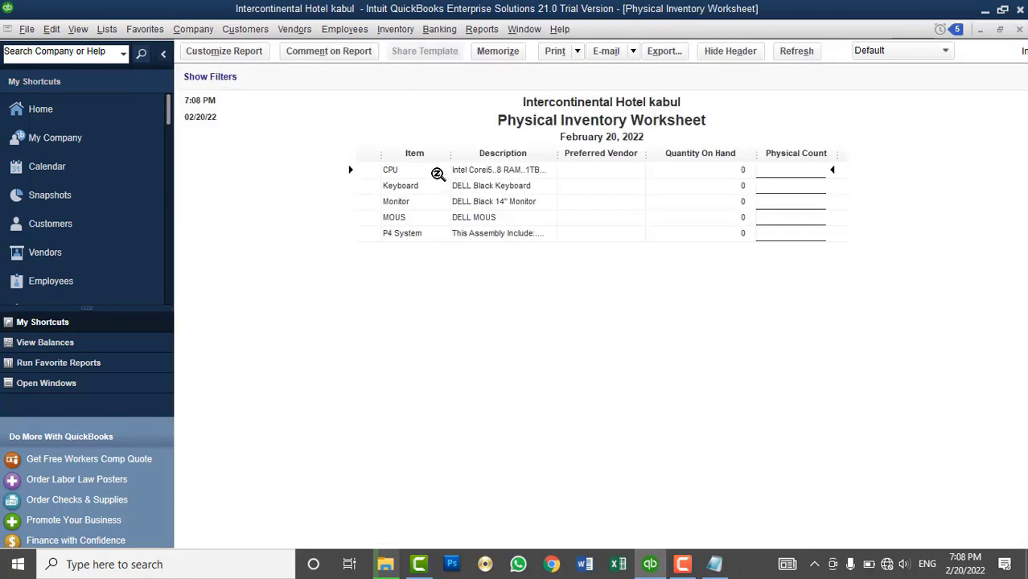
left_click_drag(450, 153, 465, 154)
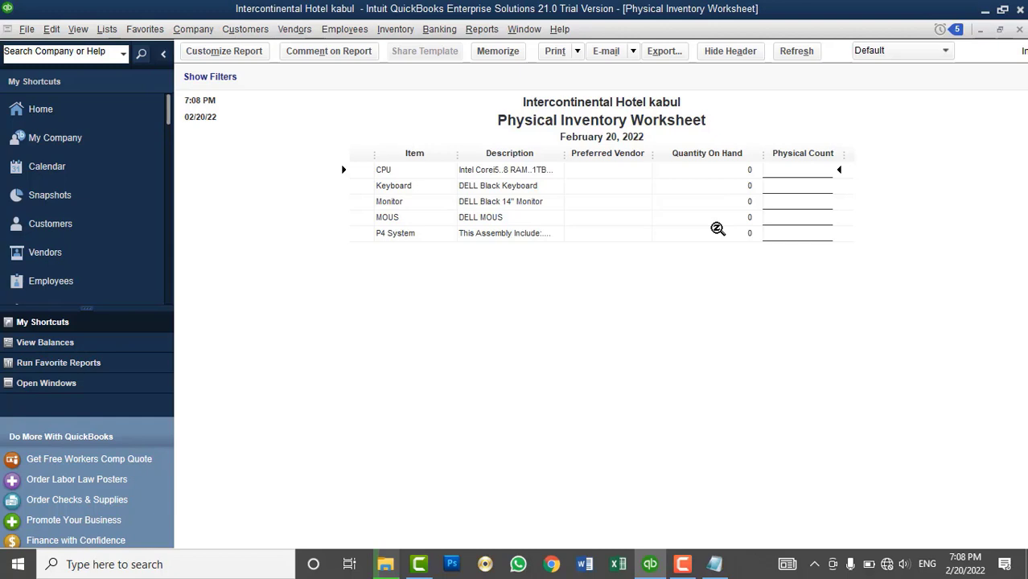
left_click(1019, 30)
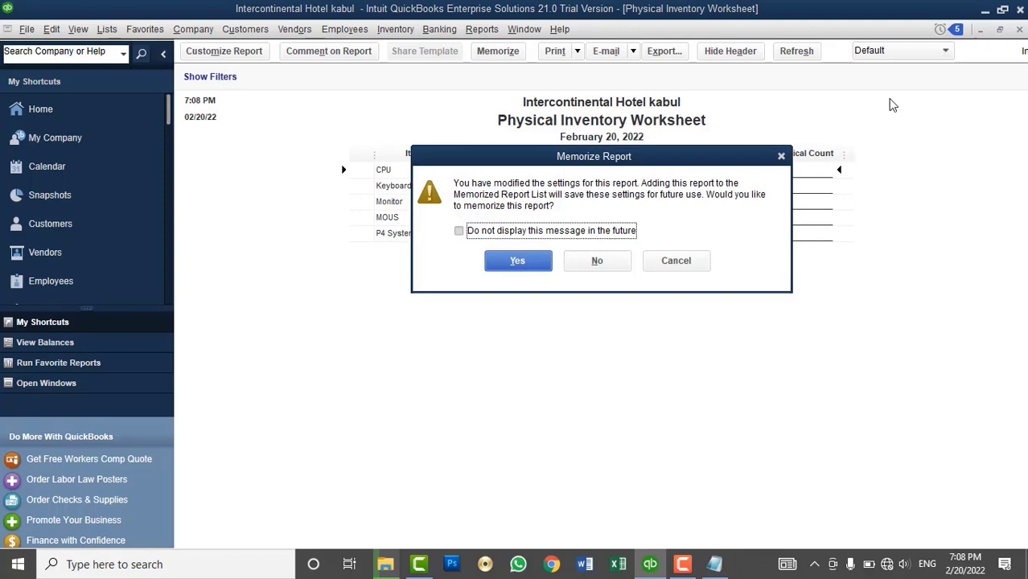
left_click(584, 231)
left_click(596, 261)
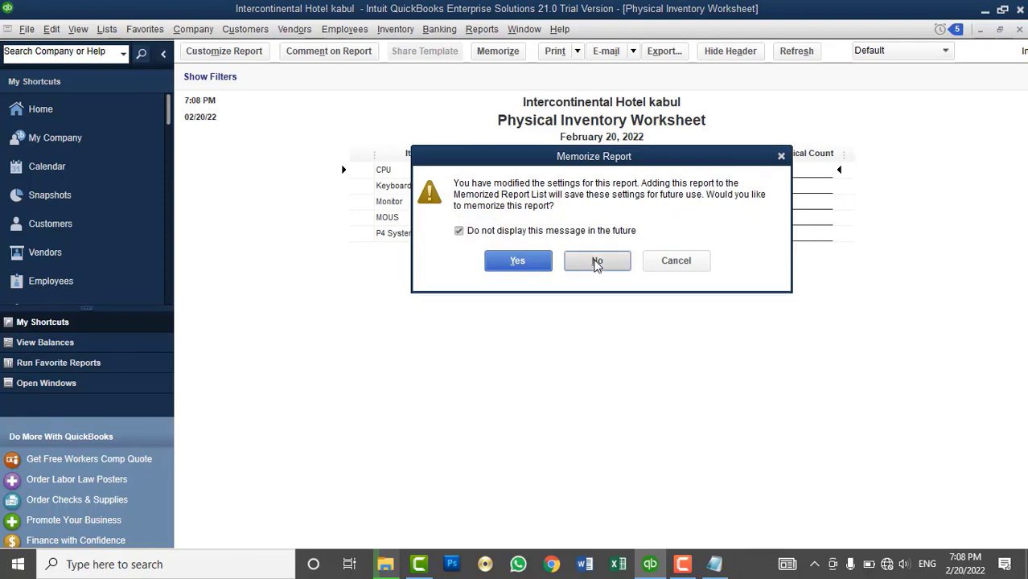
- Open the Inventory Site List, look over its sites, and cancel an accidental new-site form
left_click(107, 29)
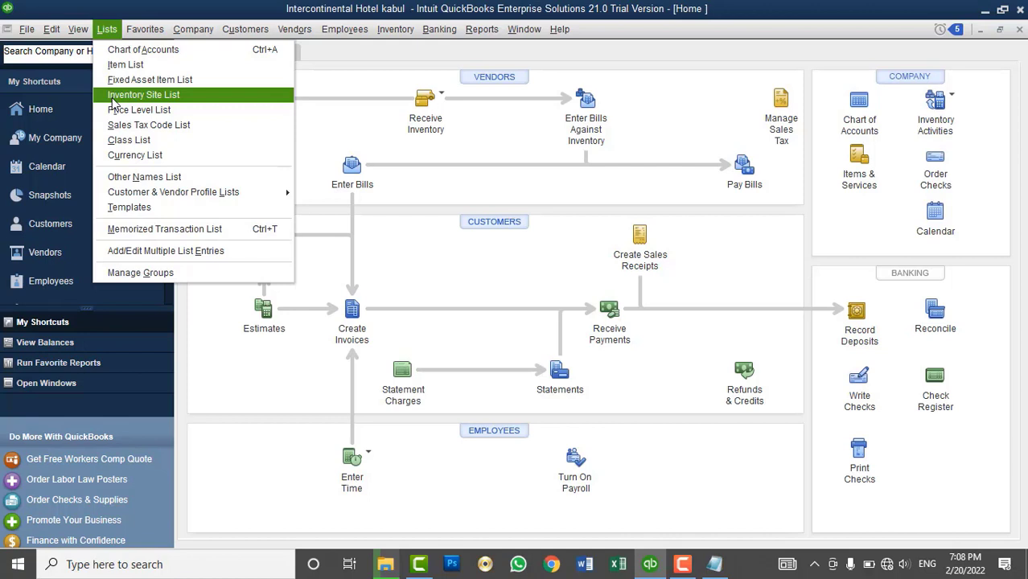
left_click(112, 97)
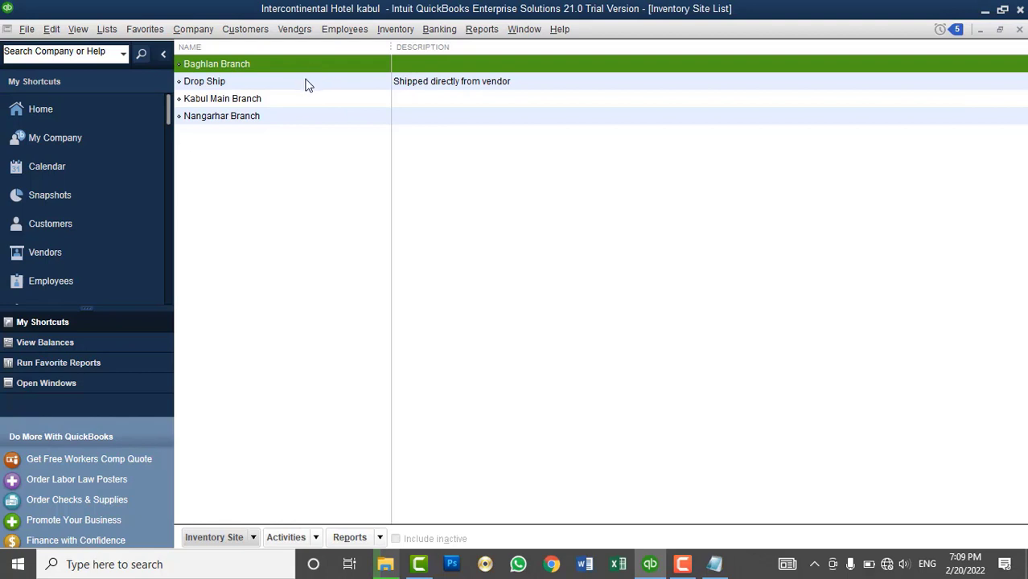
left_click(230, 100)
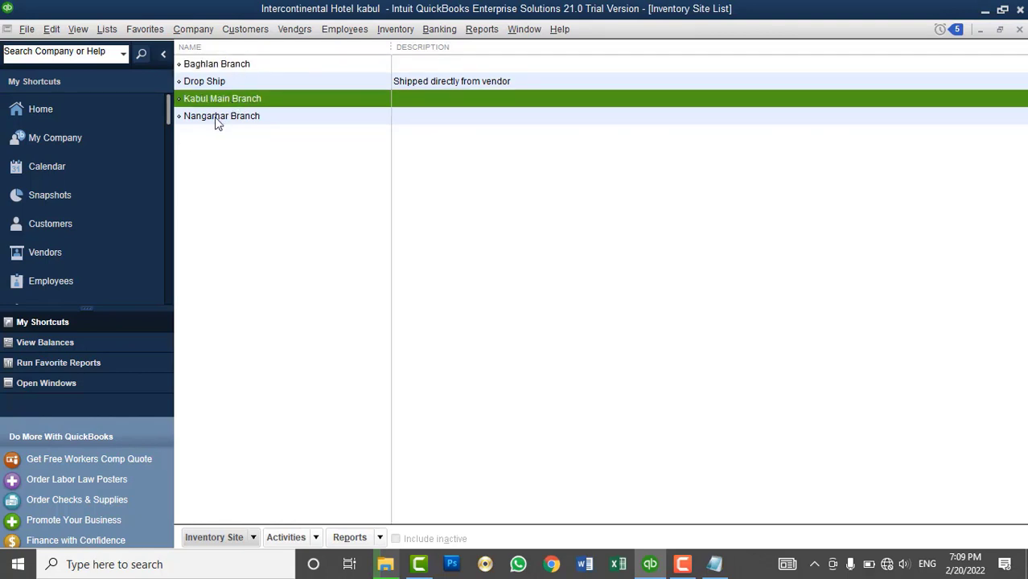
left_click(219, 119)
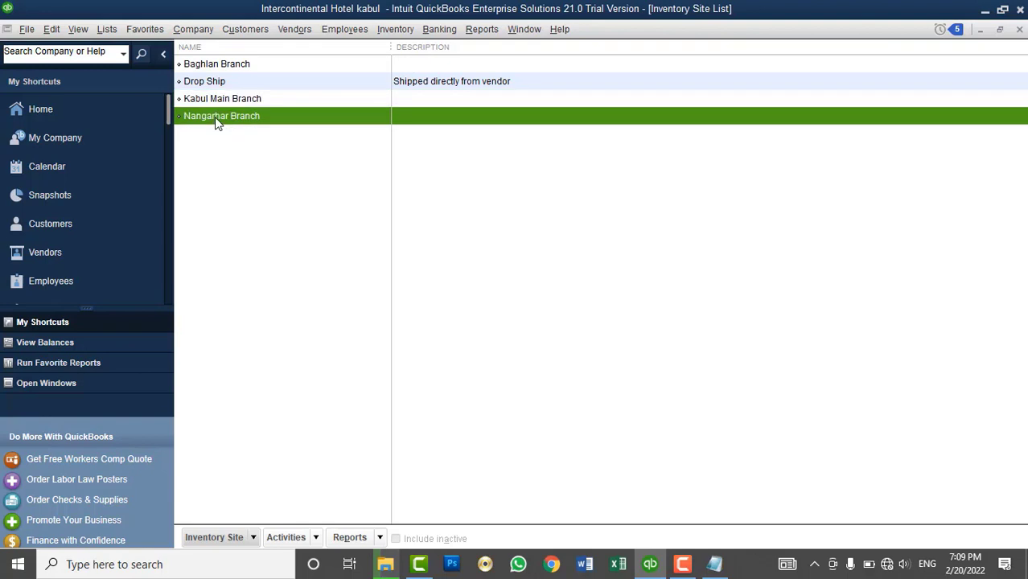
left_click(223, 68)
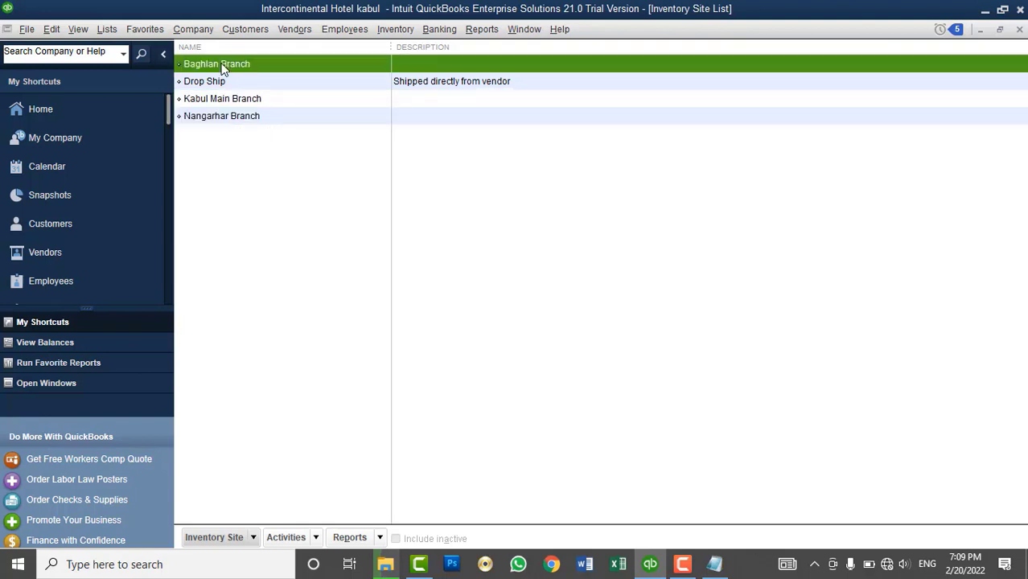
right_click(442, 185)
left_click(475, 228)
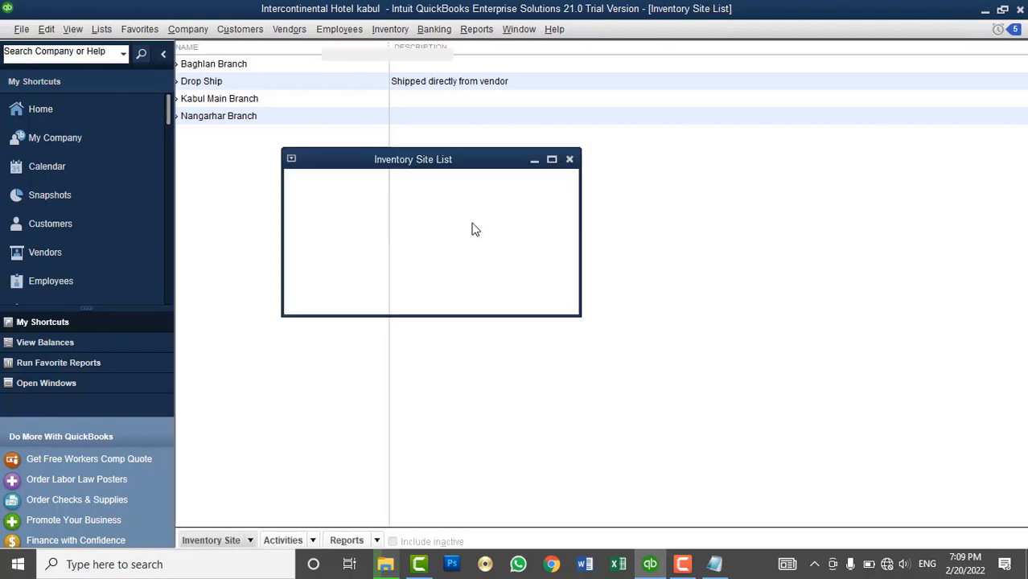
left_click(500, 82)
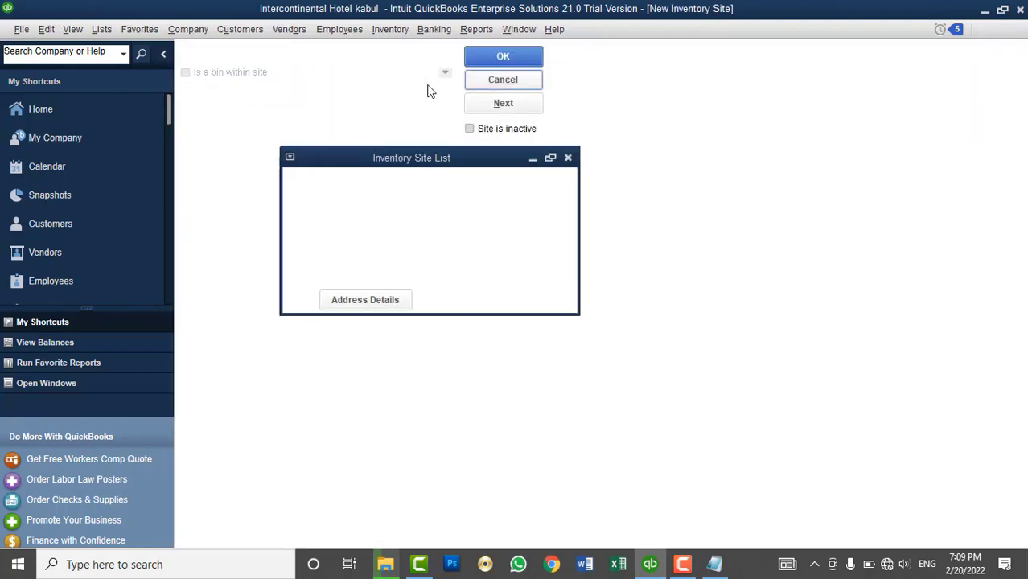
- Delete the Baghlan Branch and Kabul Main Branch inventory sites
left_click(226, 69)
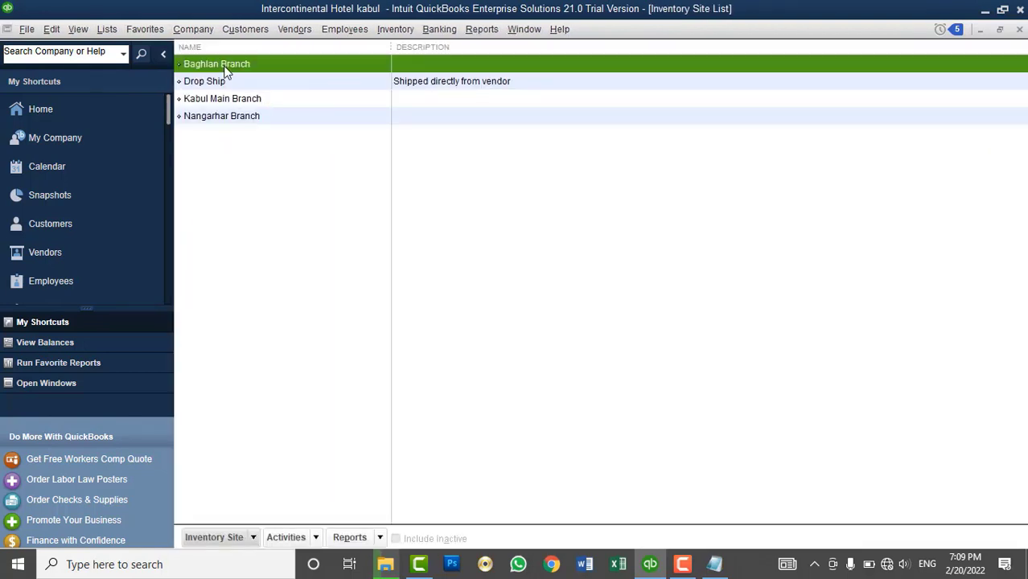
right_click(201, 71)
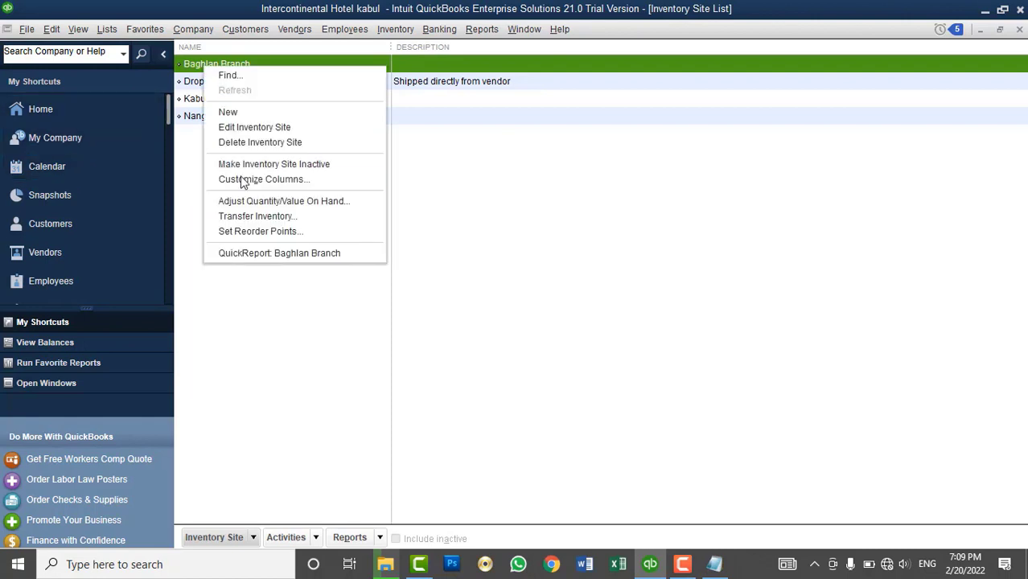
left_click(237, 142)
left_click(480, 187)
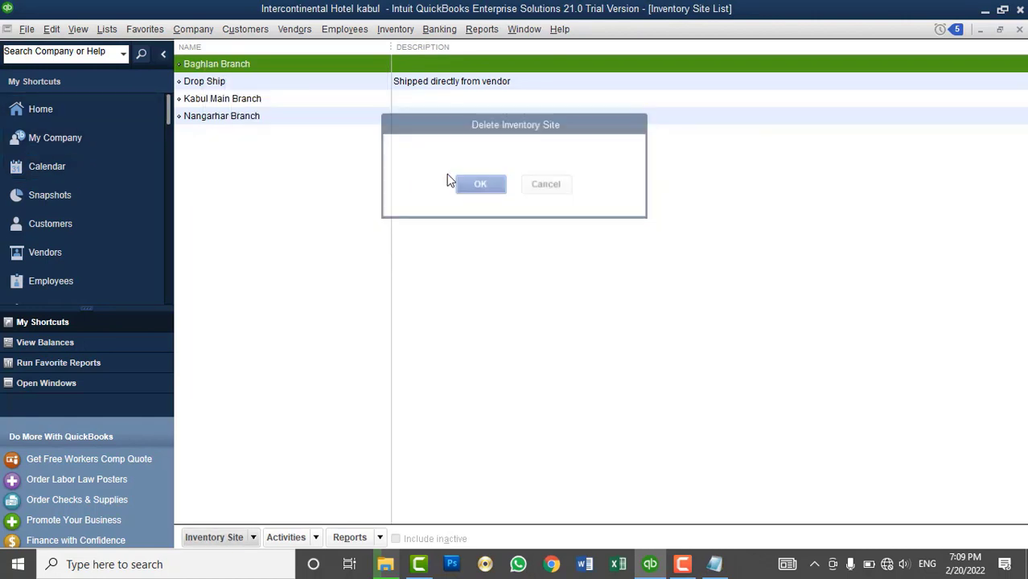
right_click(230, 87)
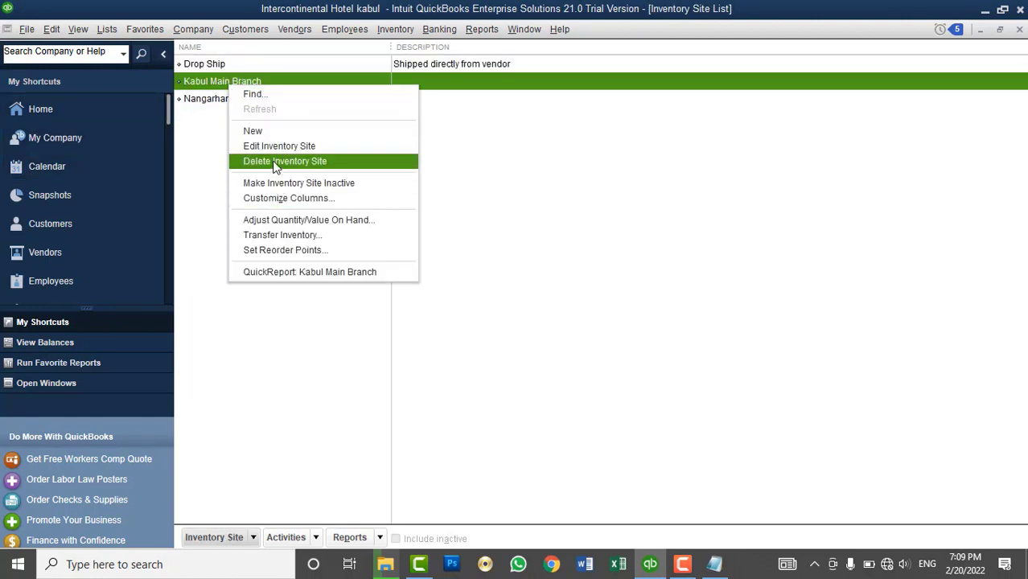
left_click(275, 161)
left_click(479, 185)
- Delete the Nangarhar Branch and Drop Ship inventory sites
right_click(230, 89)
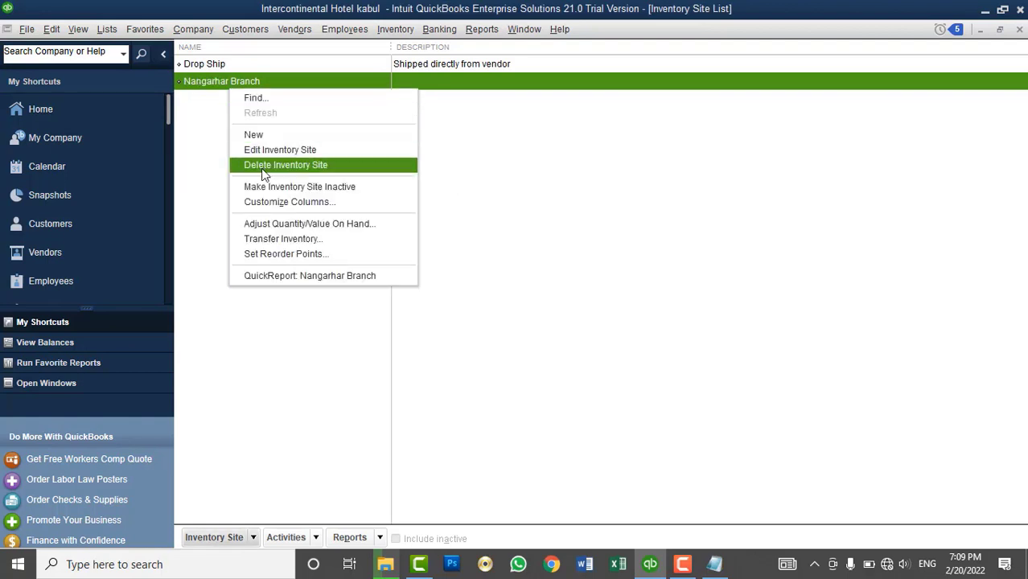
left_click(262, 170)
left_click(483, 186)
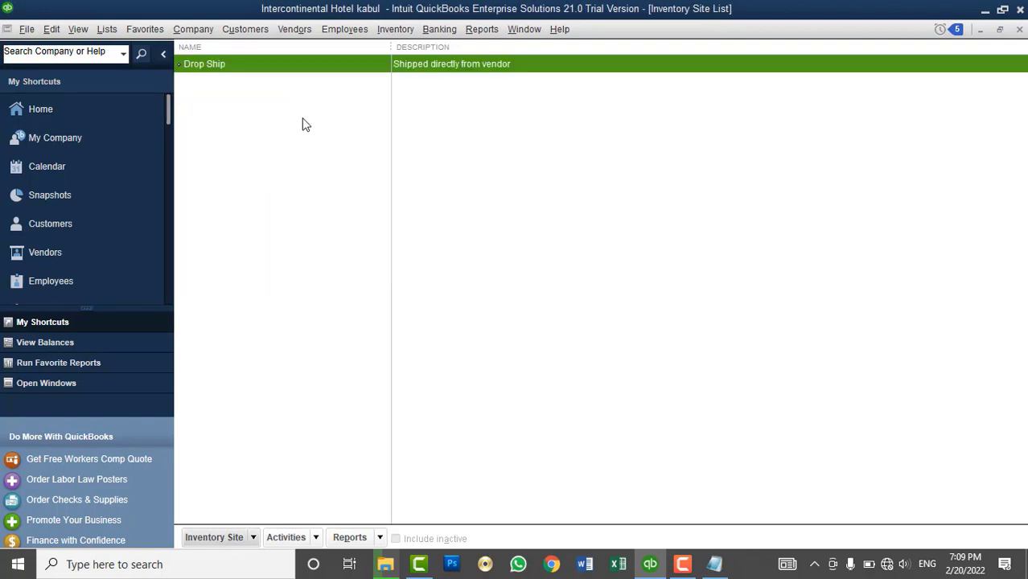
right_click(248, 70)
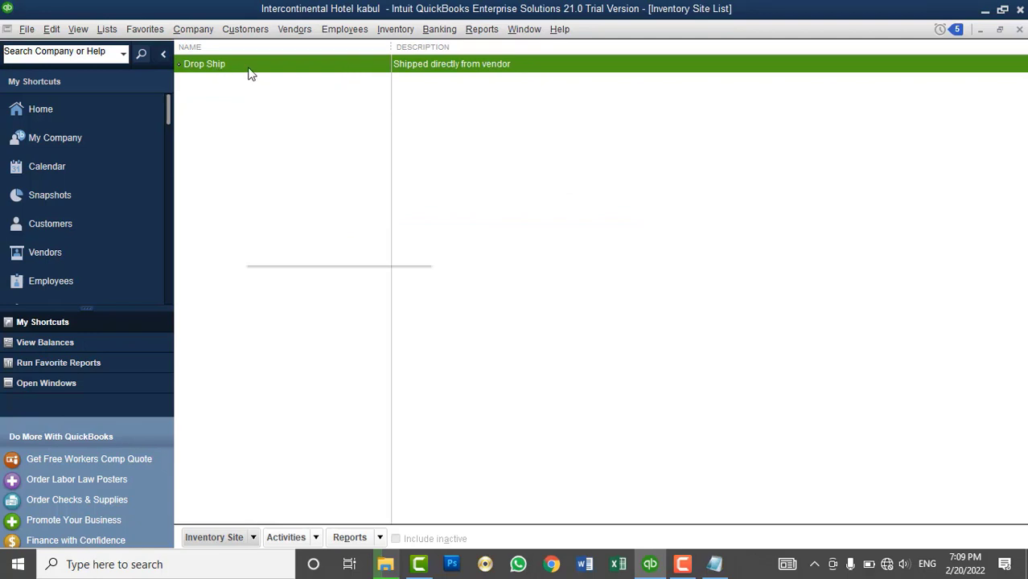
left_click(289, 144)
left_click(486, 186)
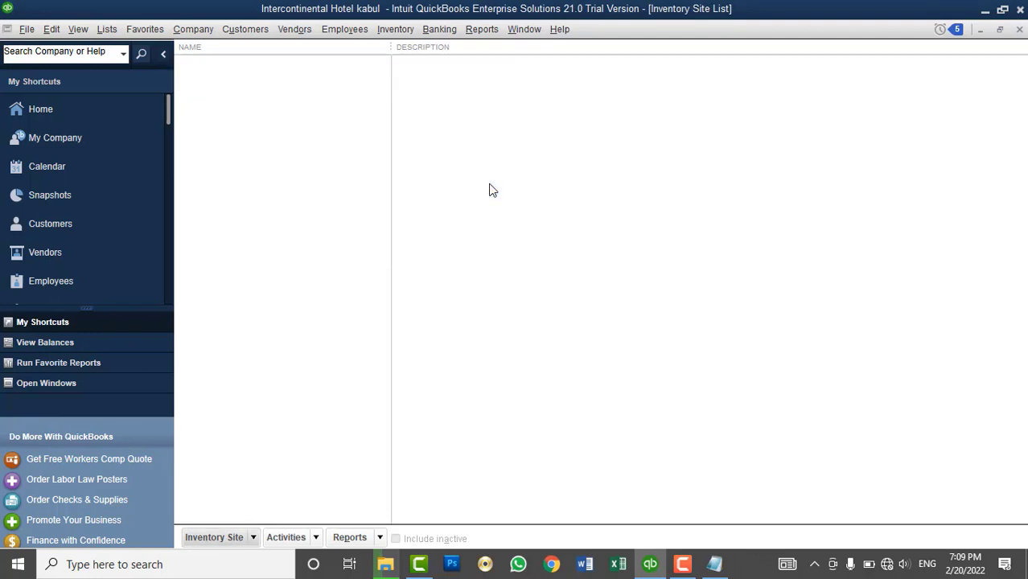
- Start a new inventory site named 'Kabul Main Branch'
right_click(456, 168)
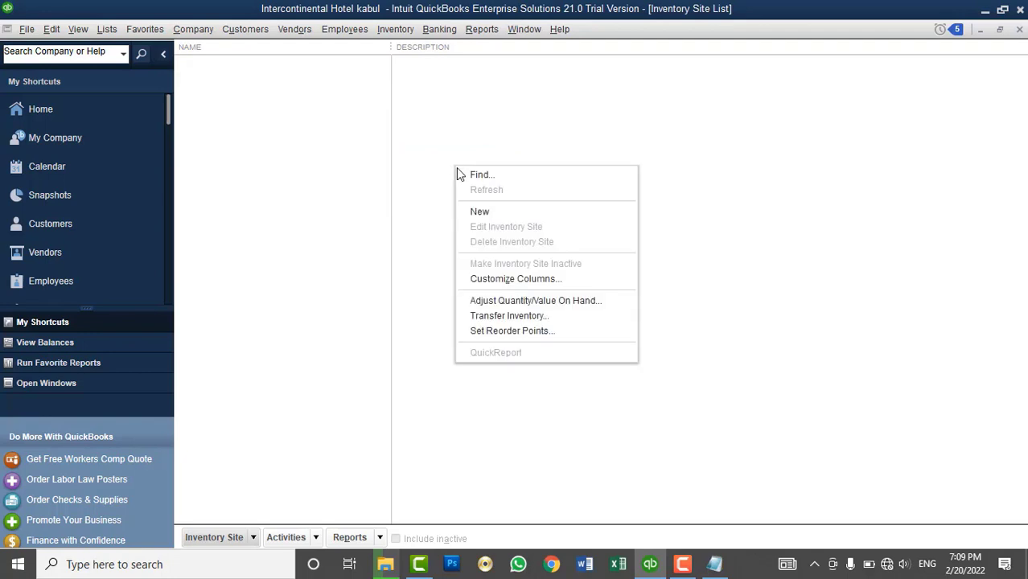
left_click(479, 209)
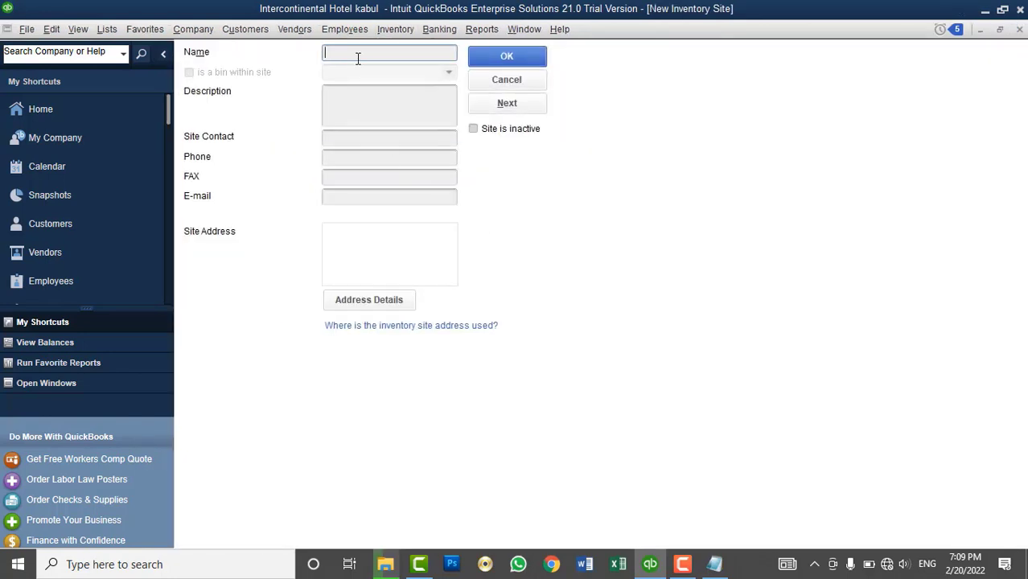
type("Kabul Main Branch")
left_click(357, 111)
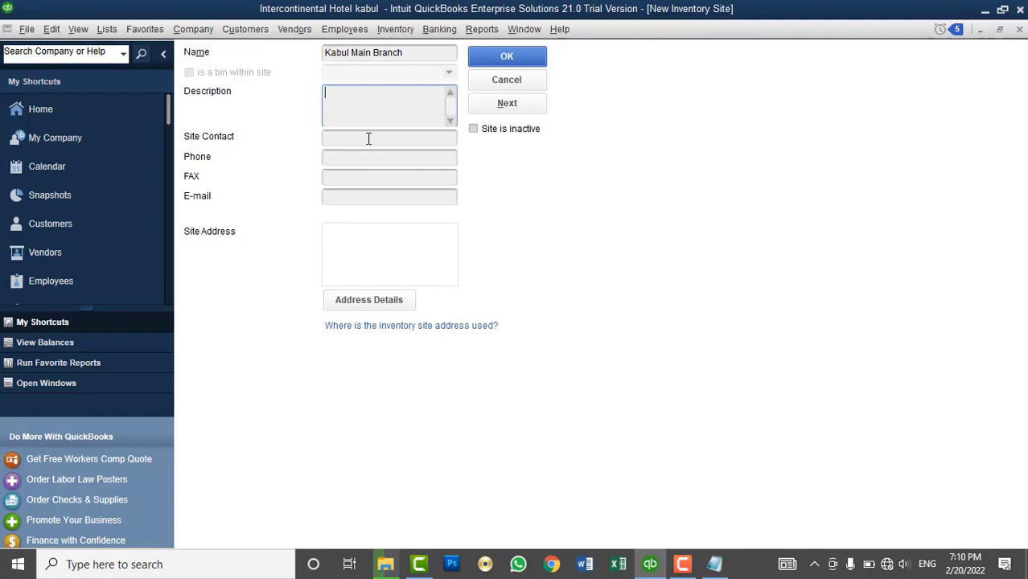
- Enter the site contact's name, phone number and site address, then save Kabul Main Branch
left_click(368, 138)
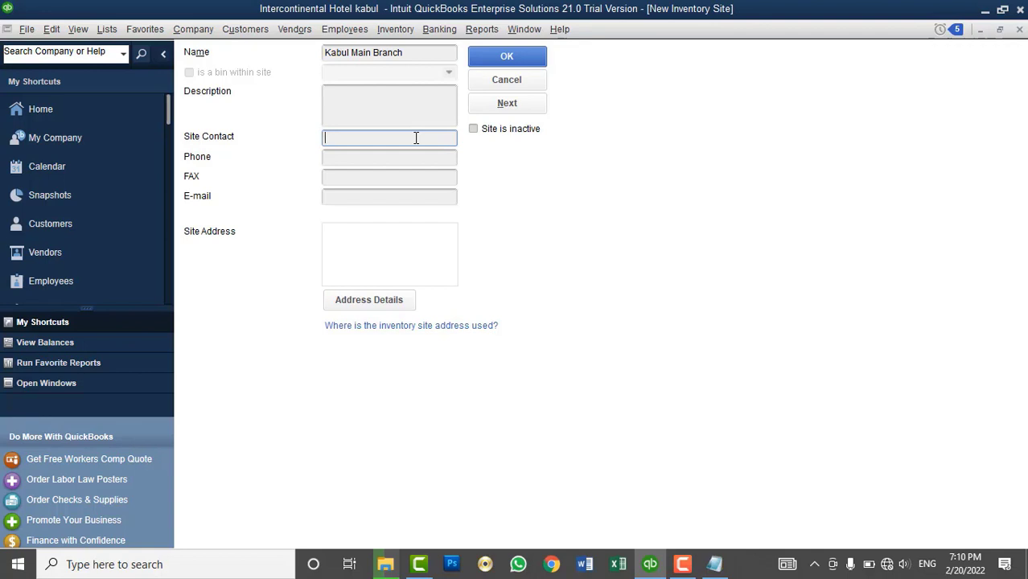
key("Tab")
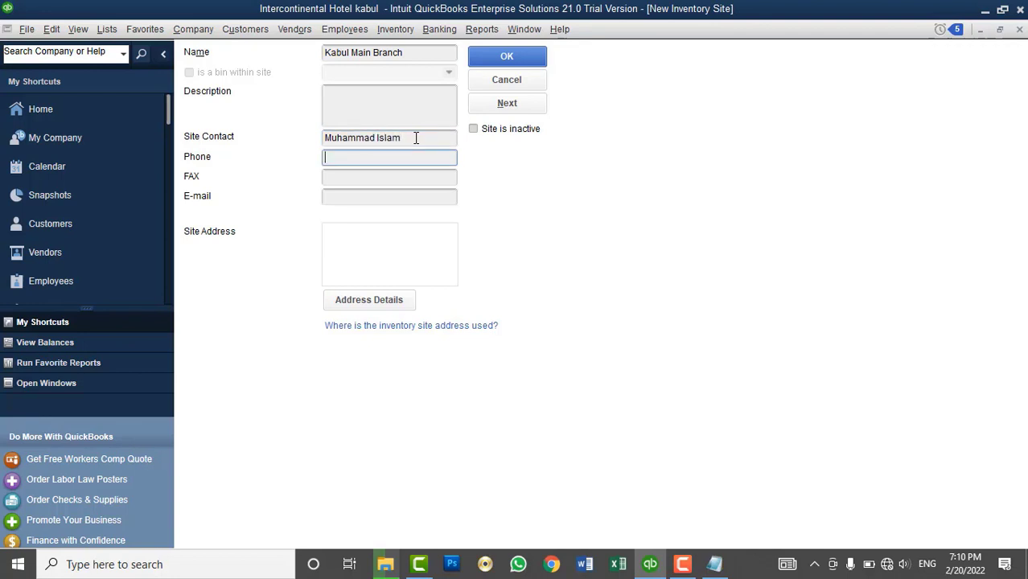
left_click(359, 233)
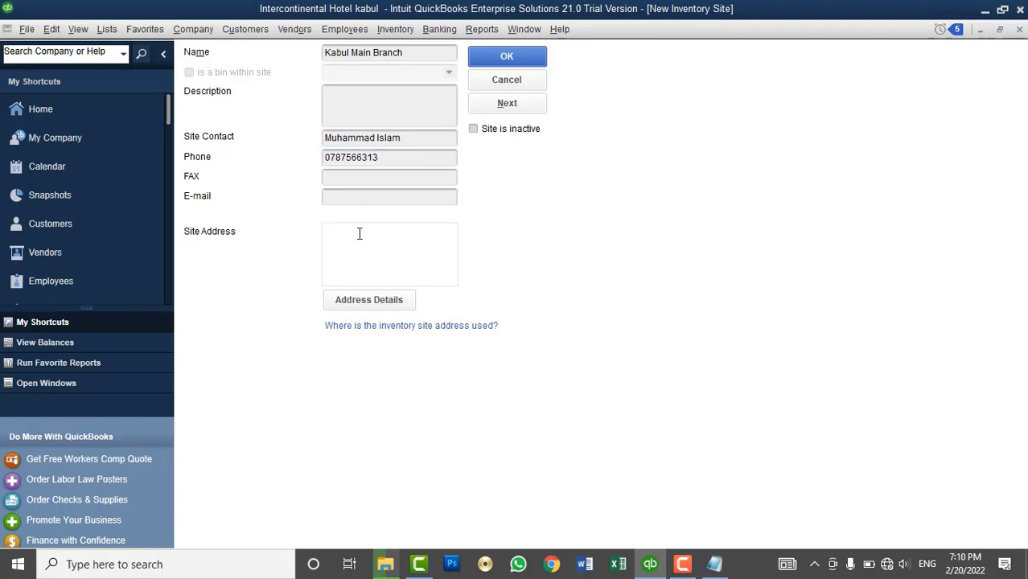
type("Koti-e-sangi, District")
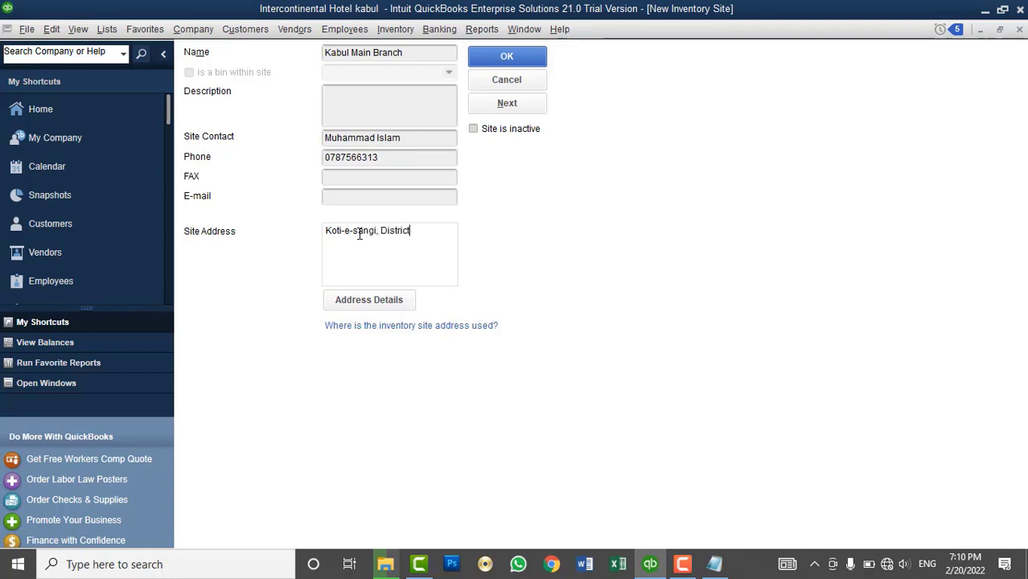
type("#")
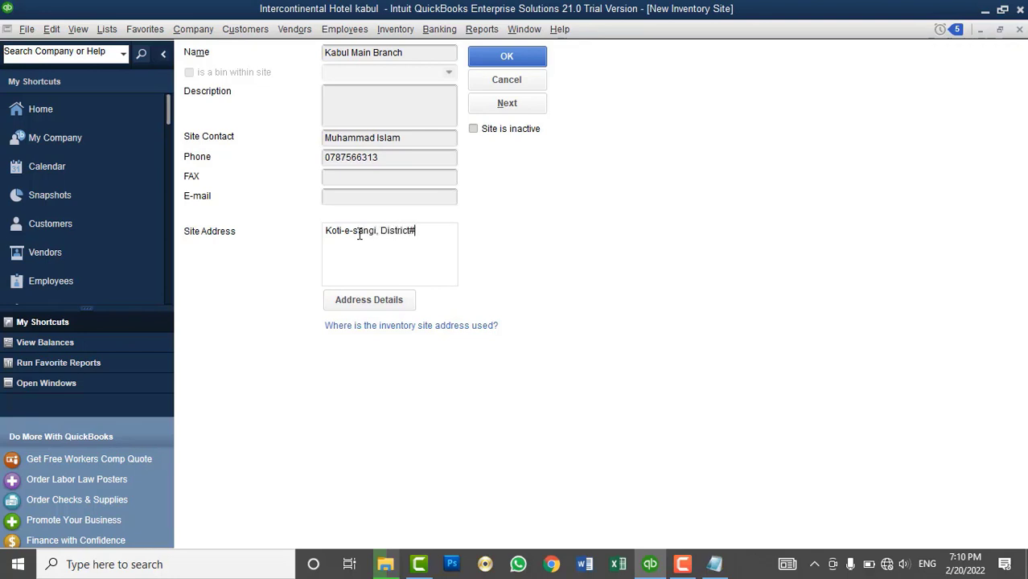
type("3")
left_click(507, 58)
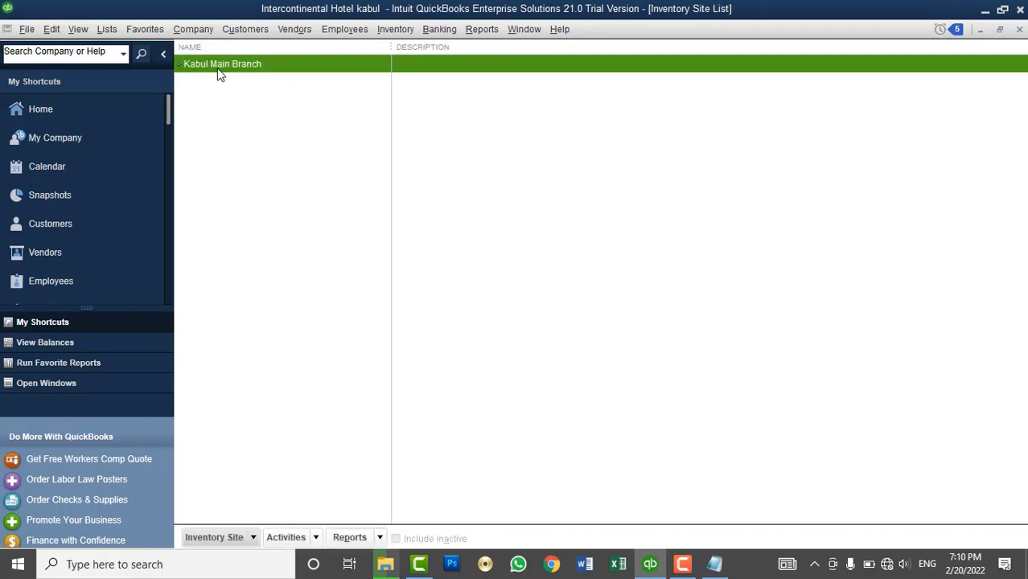
- Add a new inventory site named 'Baghlan Branch'
right_click(362, 163)
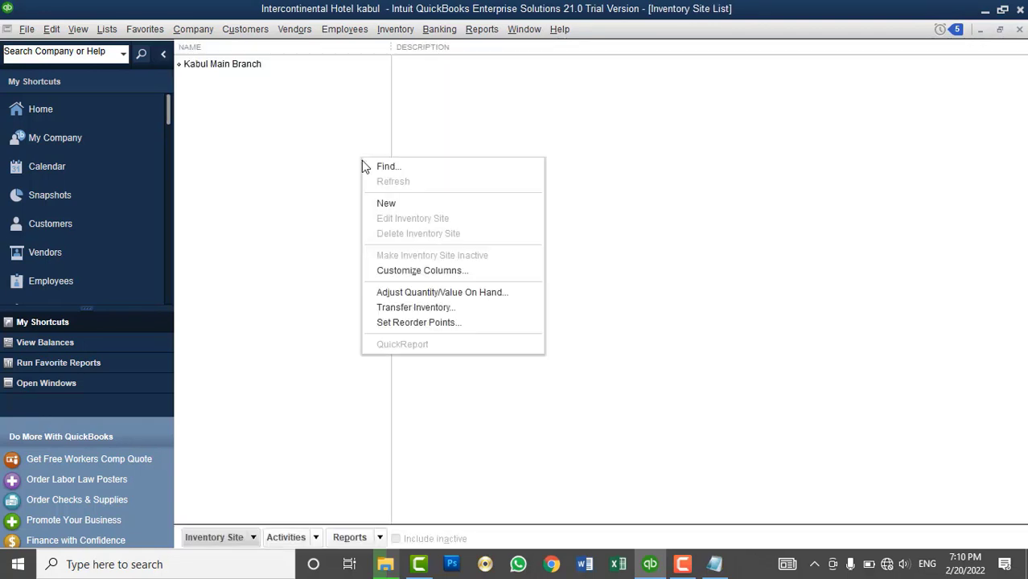
left_click(387, 203)
type("Bag")
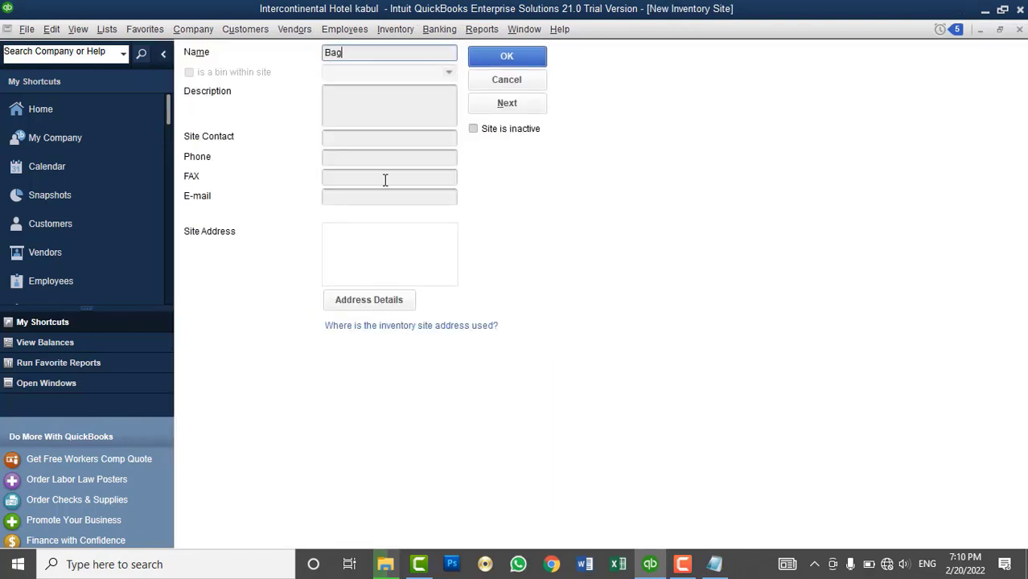
type("hlan Baranch")
key("BackSpace")
key("BackSpace")
key("BackSpace")
key("BackSpace")
key("BackSpace")
key("BackSpace")
type("ran")
key("BackSpace")
type("nch")
left_click(507, 103)
- Add a 'Nangarhar Branch' inventory site and close the Inventory Site List
type("Nangarhar Brnach")
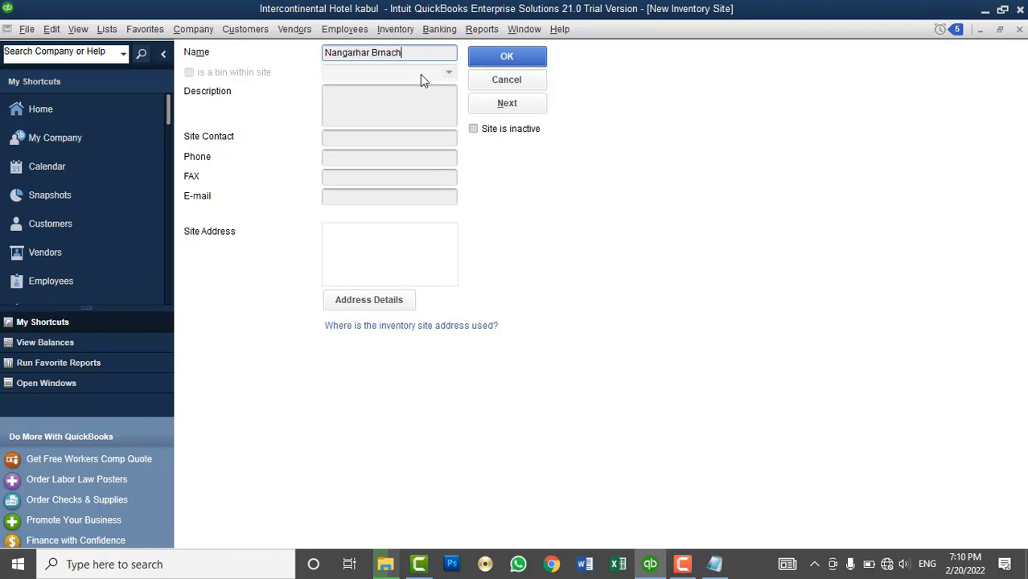
key("BackSpace")
key("BackSpace")
key("BackSpace")
key("BackSpace")
type("anc")
left_click(487, 63)
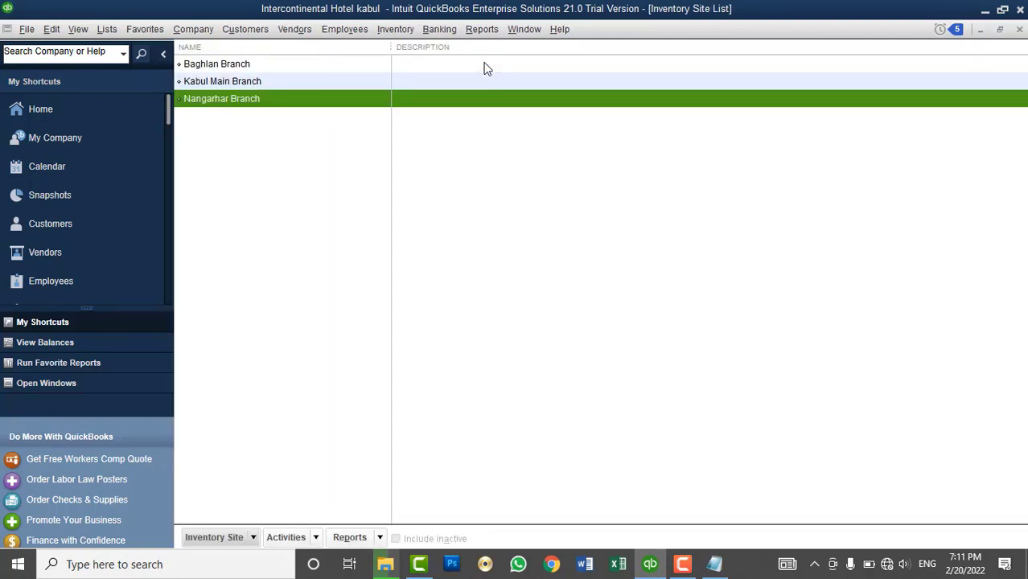
left_click(1020, 30)
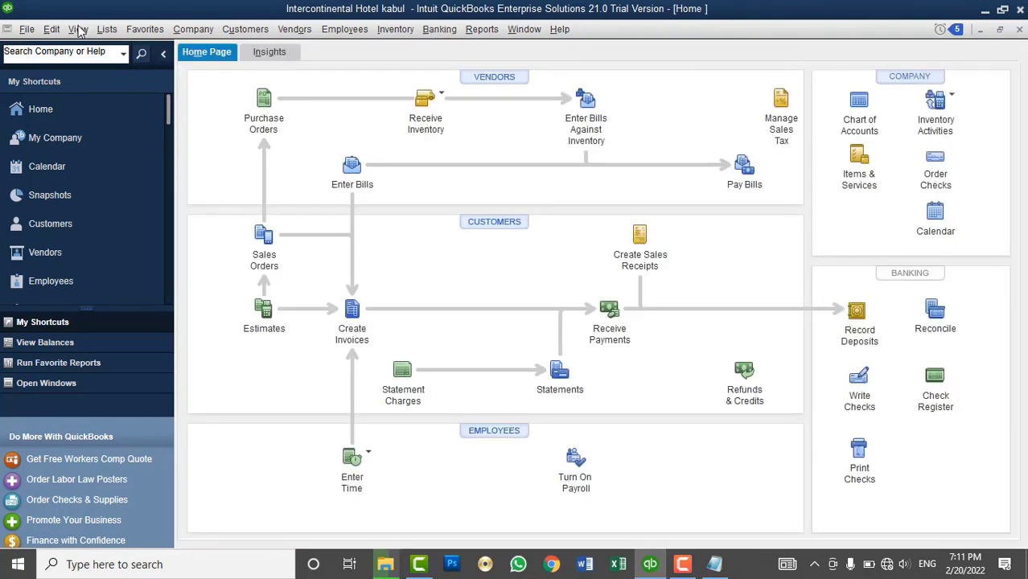
- Briefly view the Chart of Accounts, then open the Vendors menu
left_click(109, 32)
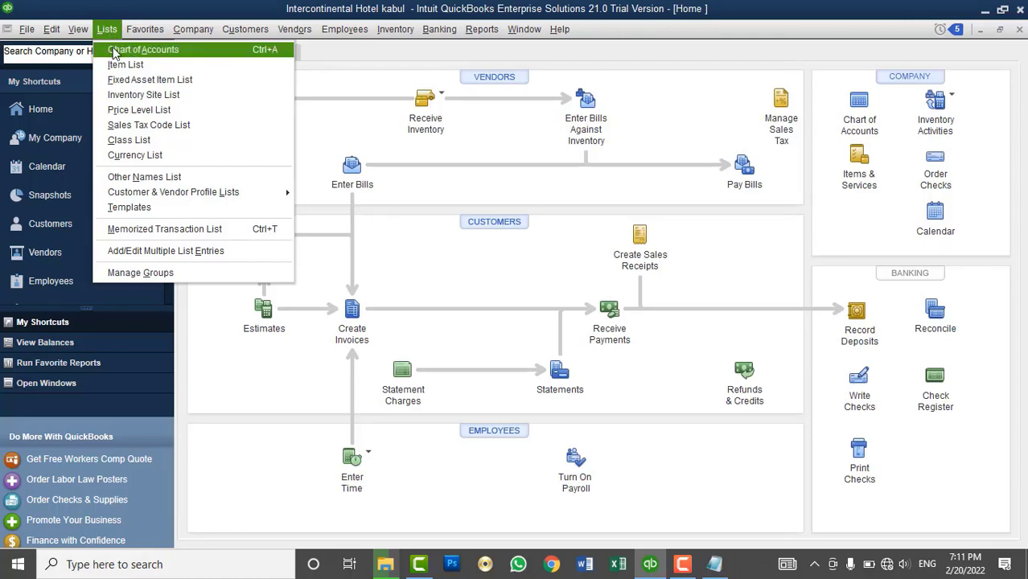
left_click(137, 50)
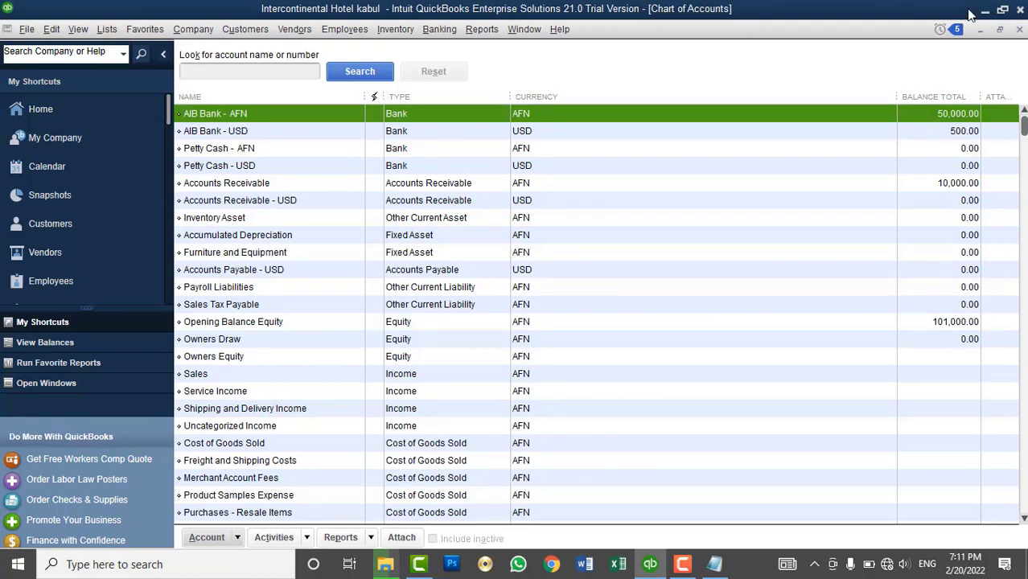
left_click(1018, 29)
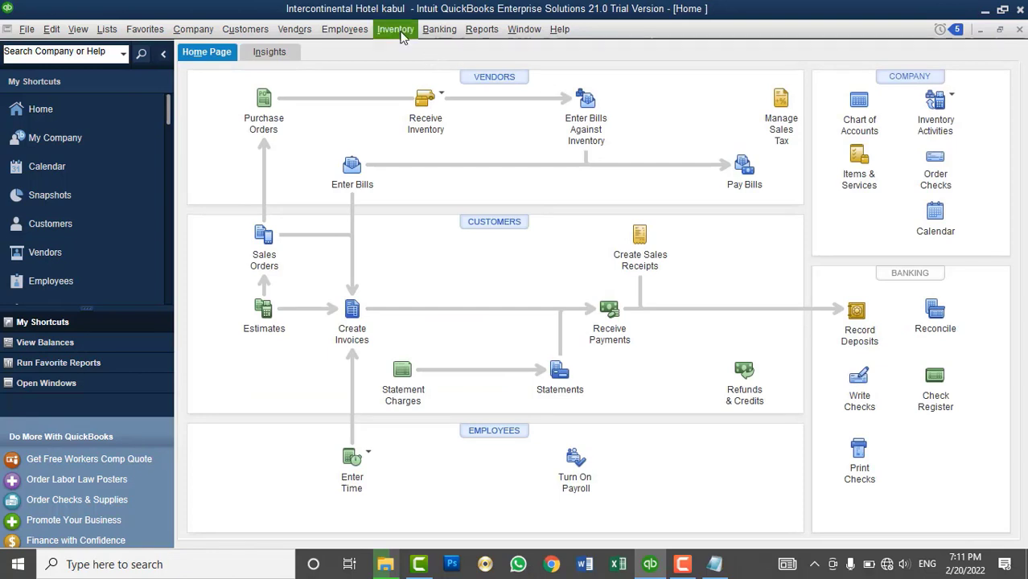
left_click(389, 33)
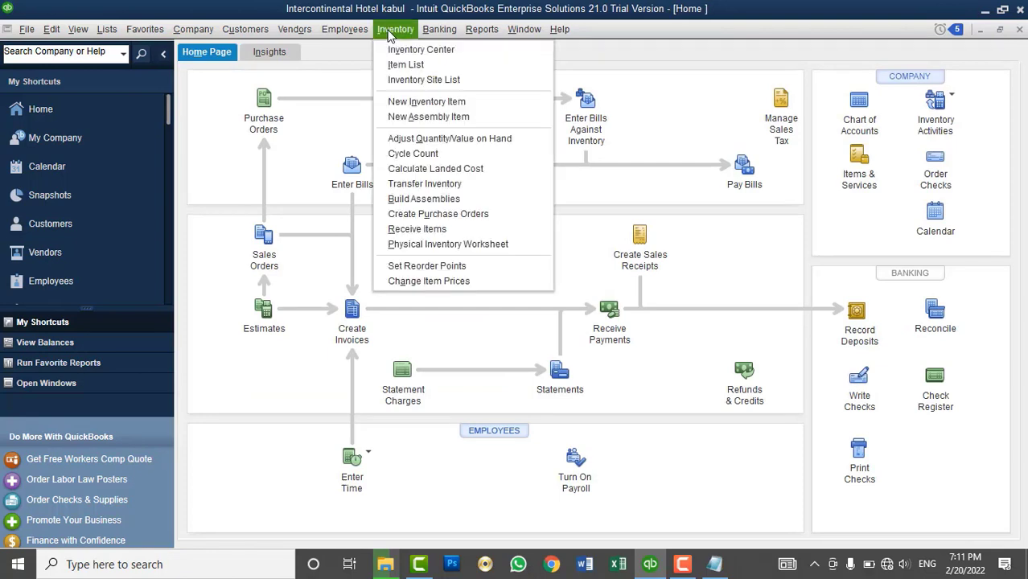
left_click(389, 34)
left_click(312, 32)
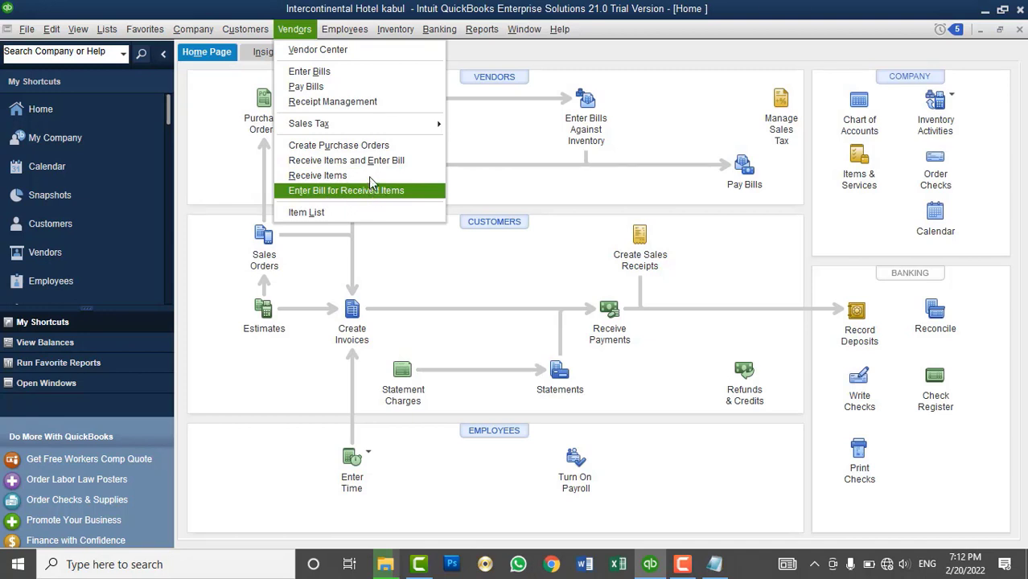
- Start Receive Items and Enter Bill, creating new vendor 'XYZ' from the Vendor dropdown
left_click(375, 163)
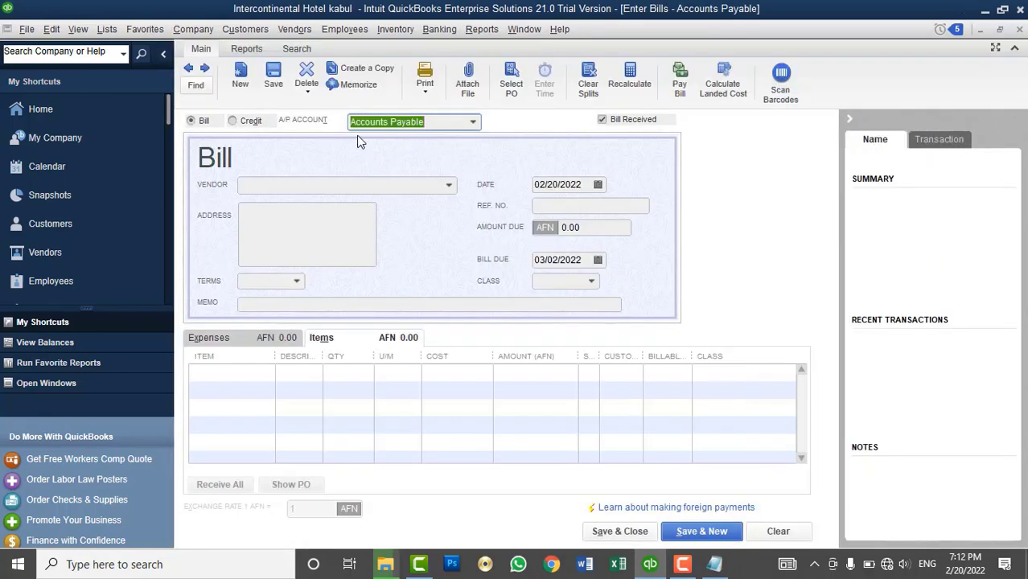
left_click(447, 185)
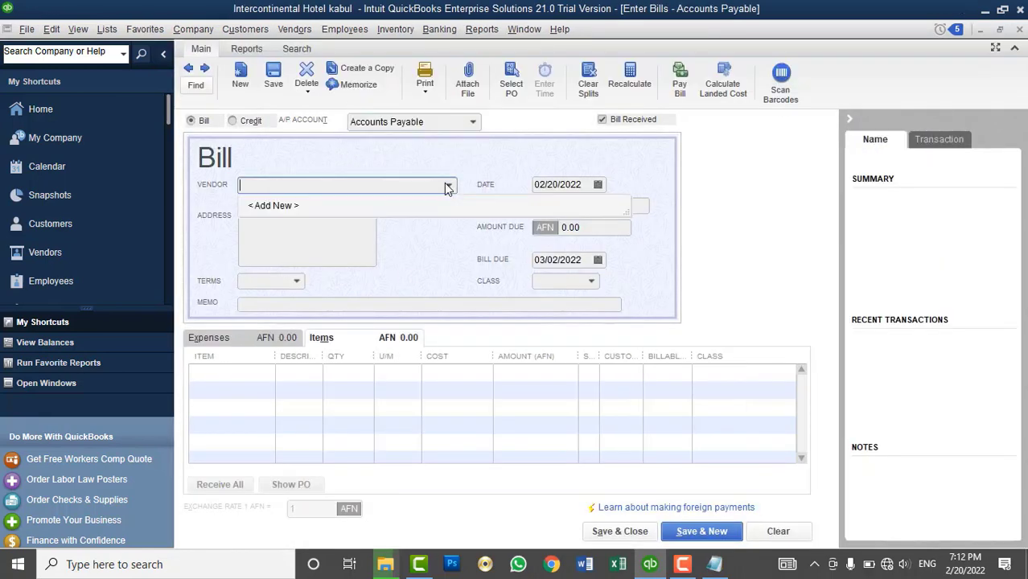
left_click(273, 206)
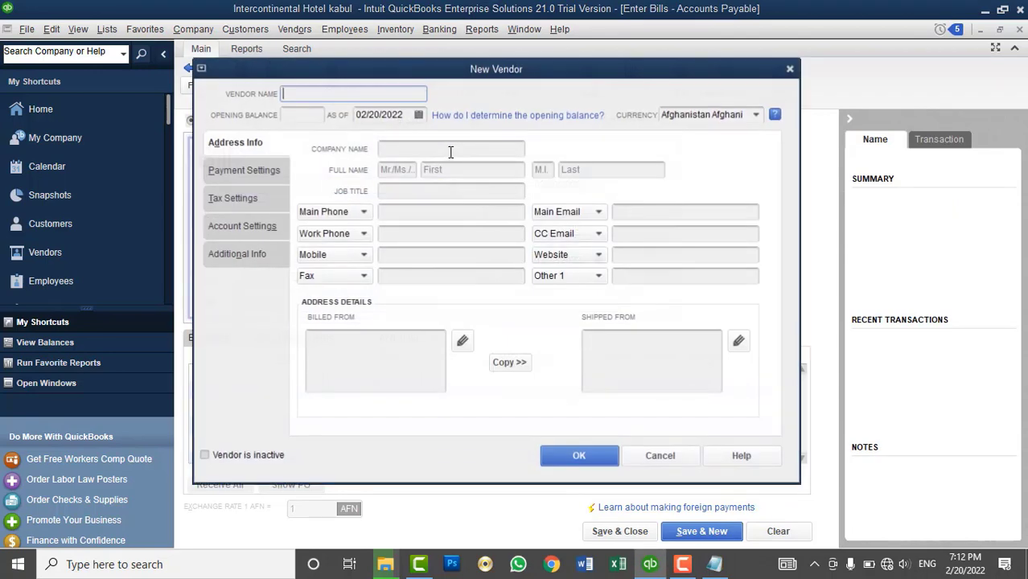
type("XYZ")
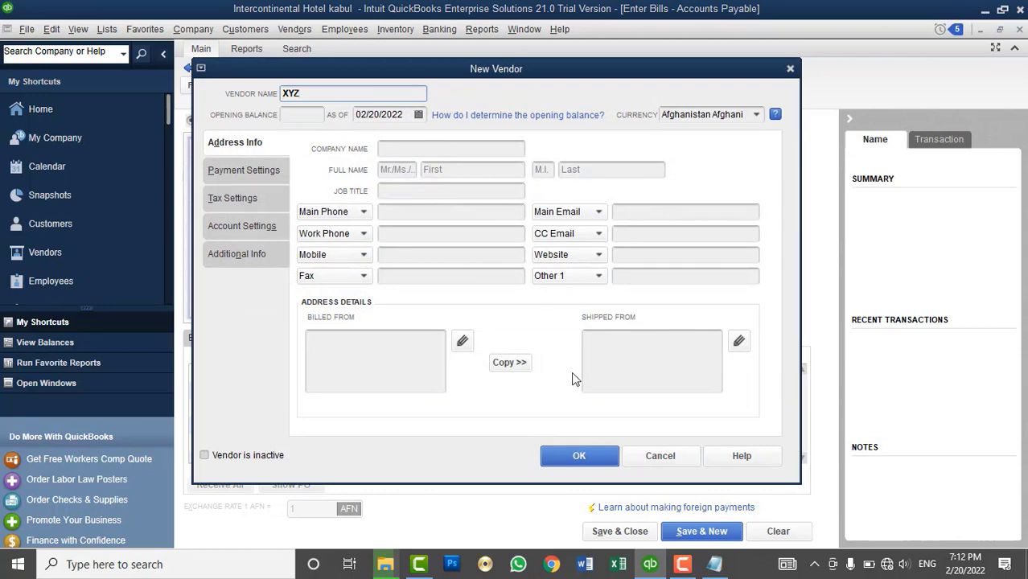
left_click(554, 452)
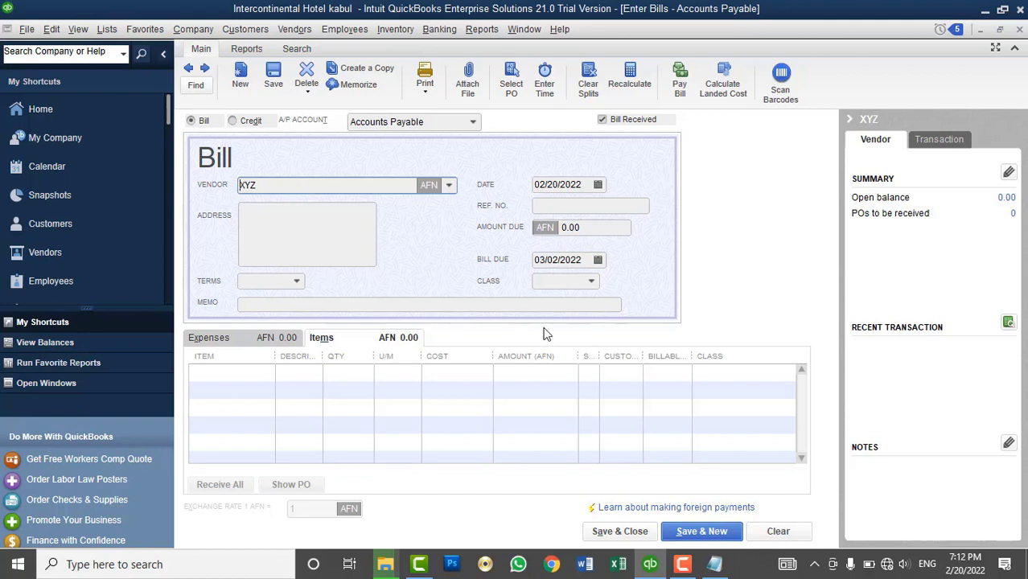
- Add CPU and Monitor as the two item lines on the XYZ bill
left_click(244, 375)
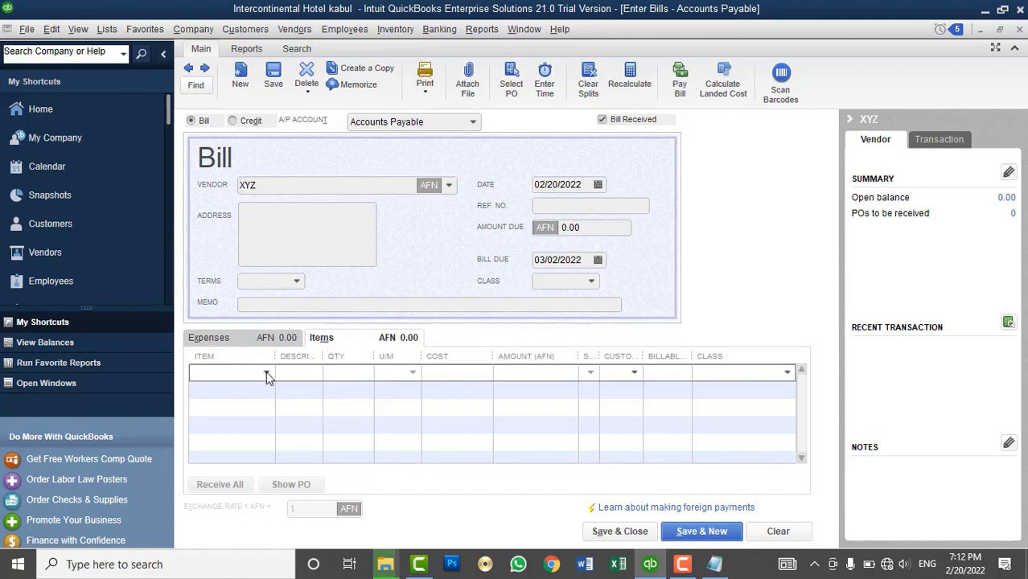
left_click(266, 373)
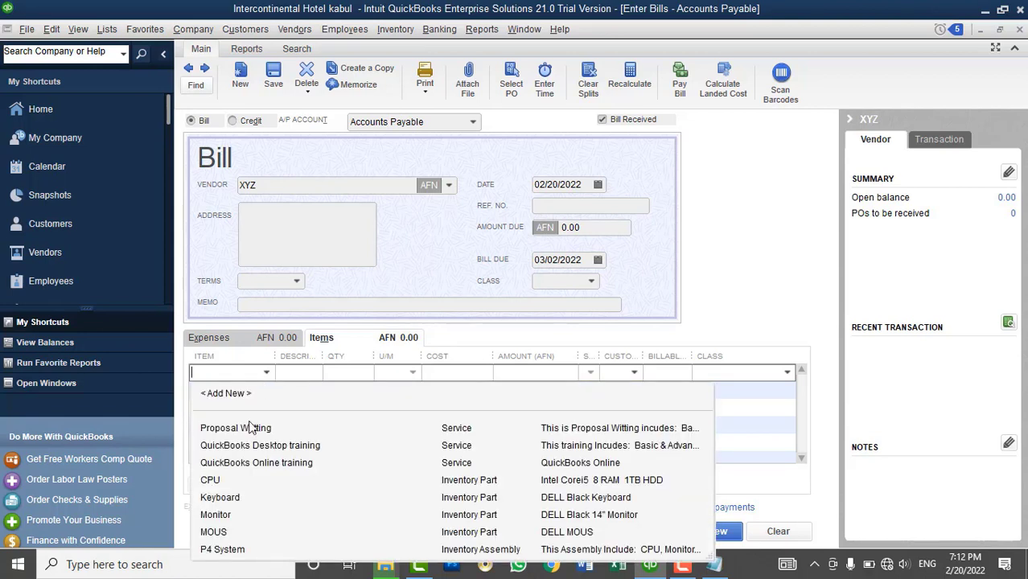
left_click(216, 480)
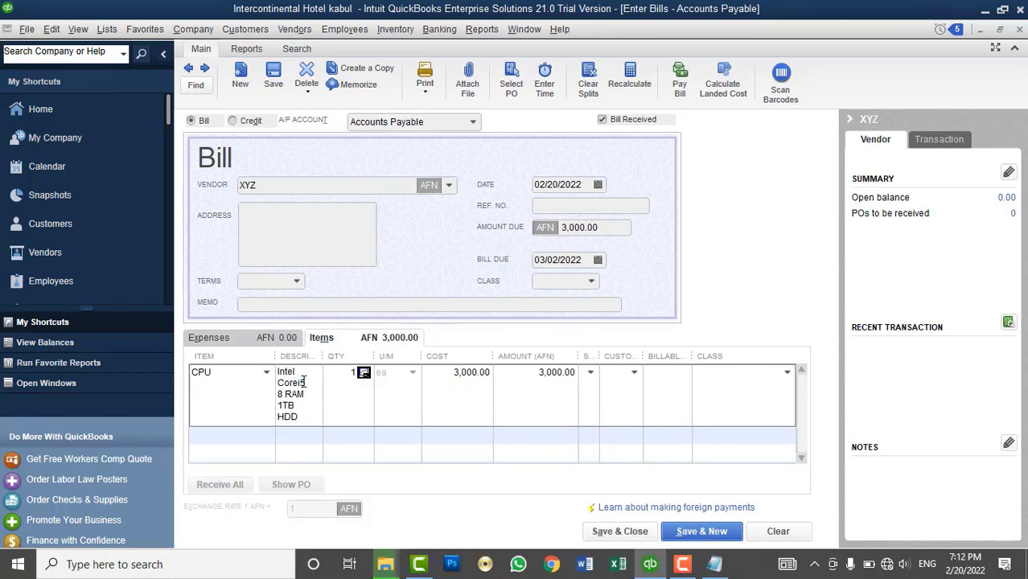
left_click(244, 435)
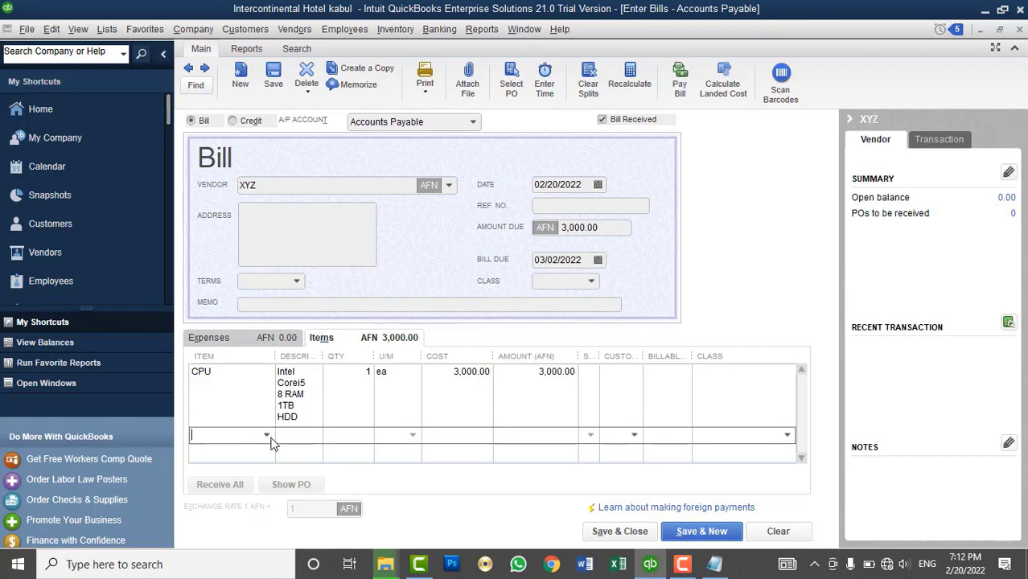
left_click(266, 435)
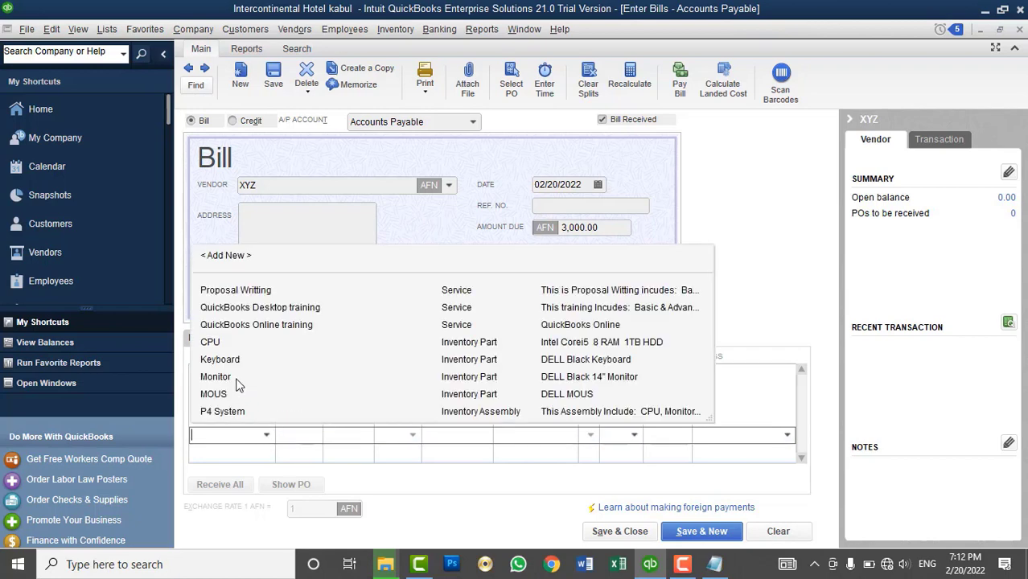
left_click(236, 378)
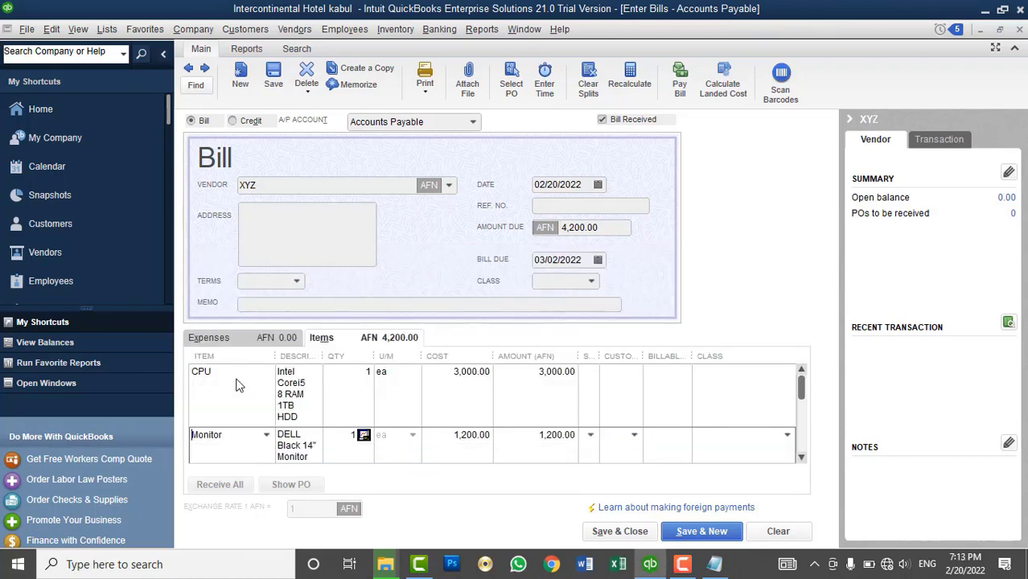
- Set the quantity of both CPU and Monitor lines to 10
left_click(362, 372)
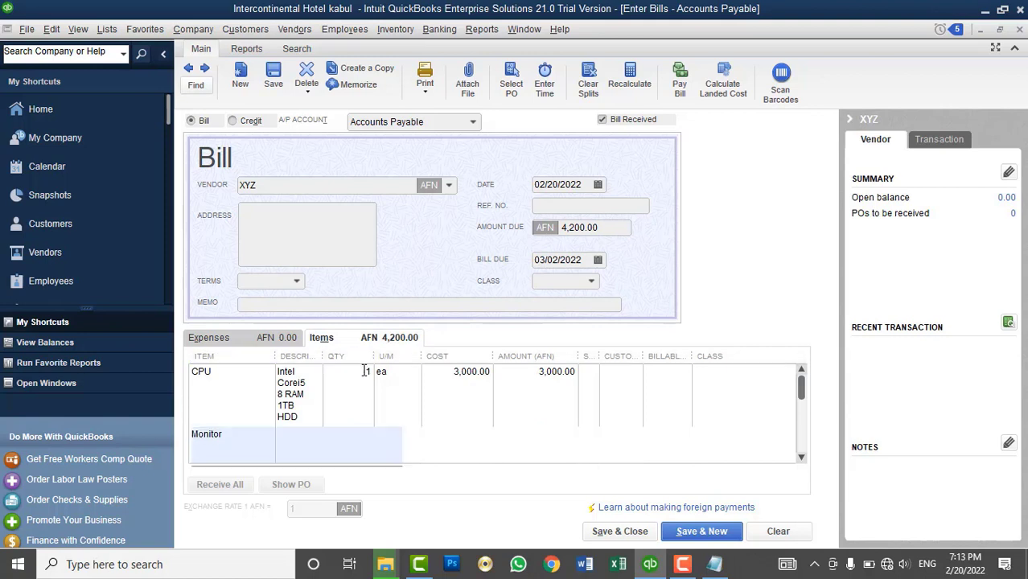
type("0")
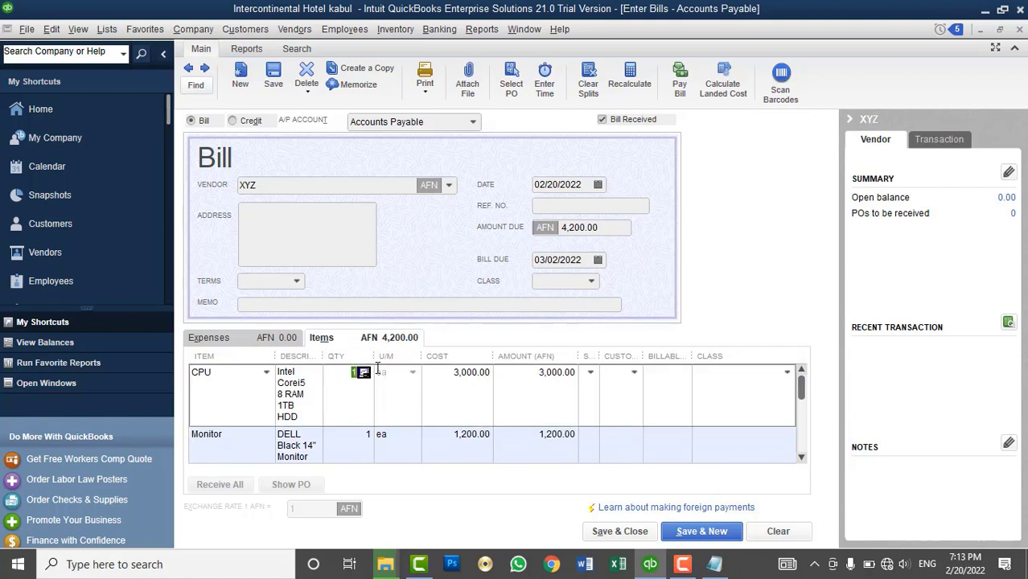
left_click(354, 433)
type("0")
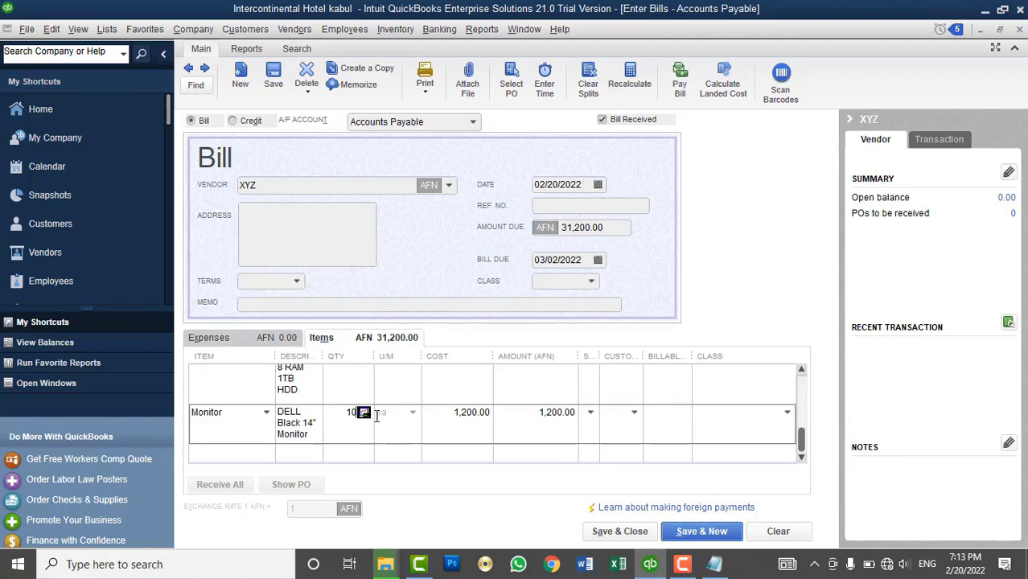
key("Tab")
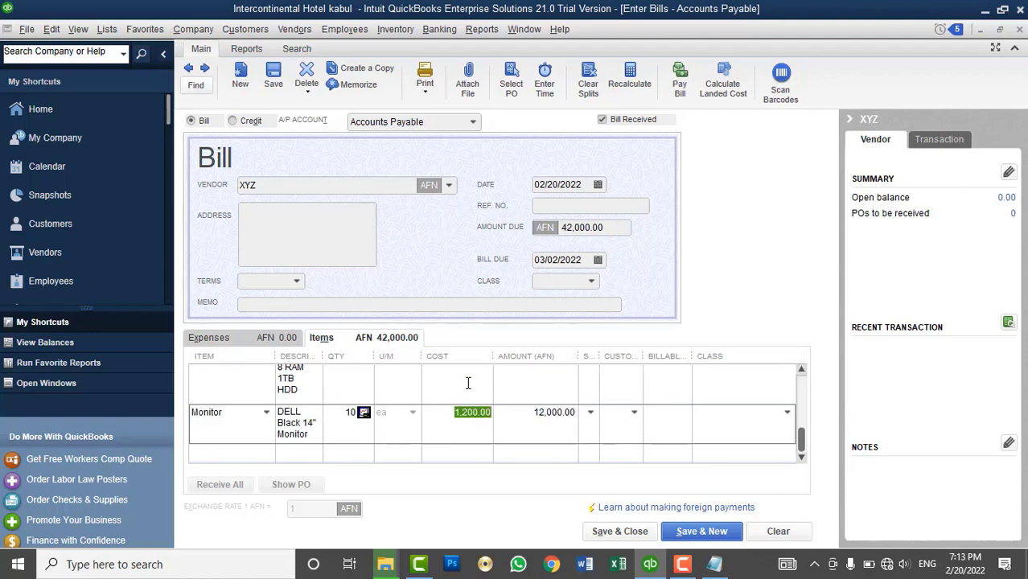
scroll(453, 384, "up", 1)
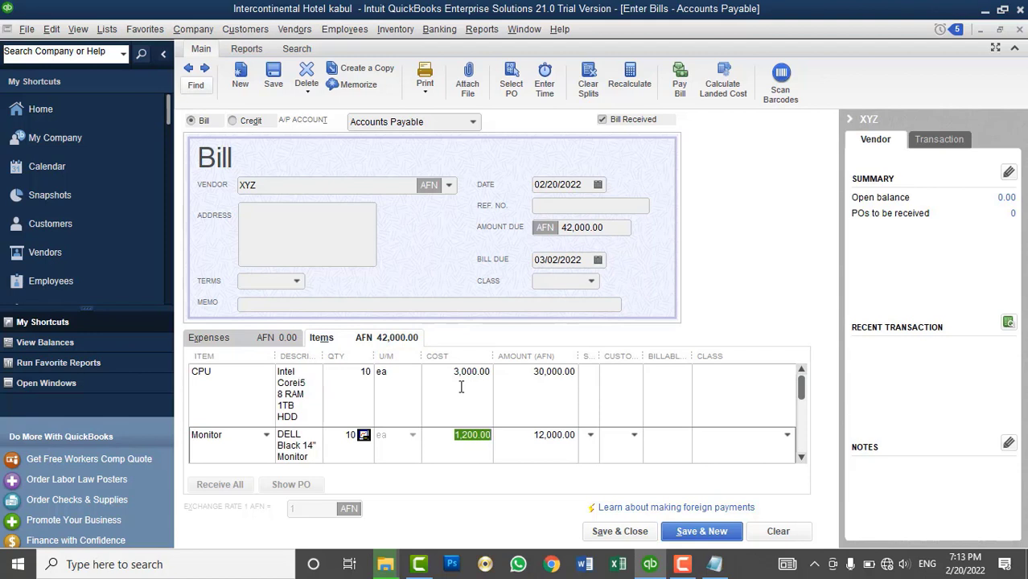
left_click(332, 239)
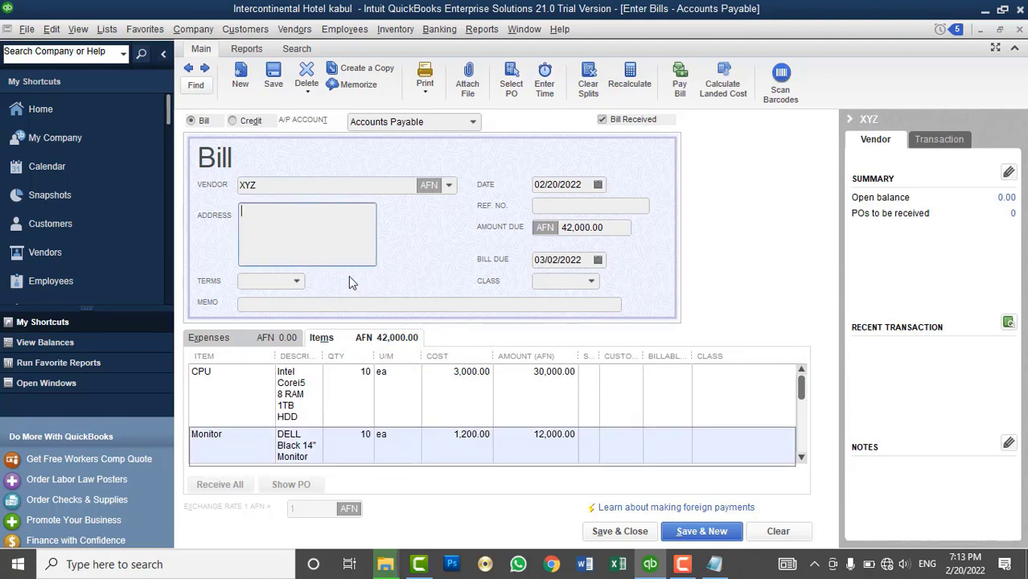
- Enter reference 'Bill#N1020', bill date 02/15/2022 and due date 02/20/2022, leaving Class empty
left_click(553, 208)
type("Bi")
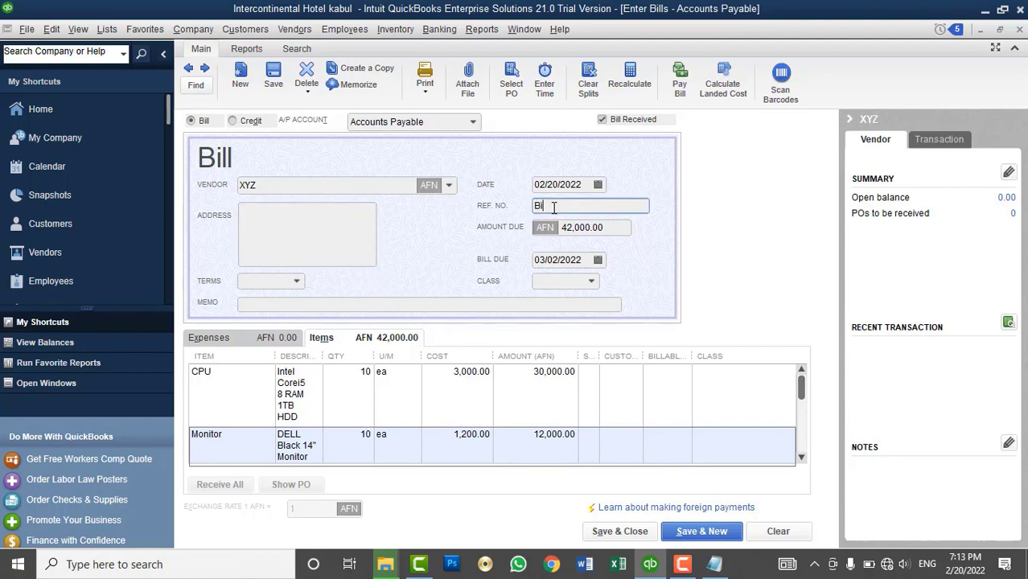
type("ll#")
type("N1020")
left_click(598, 185)
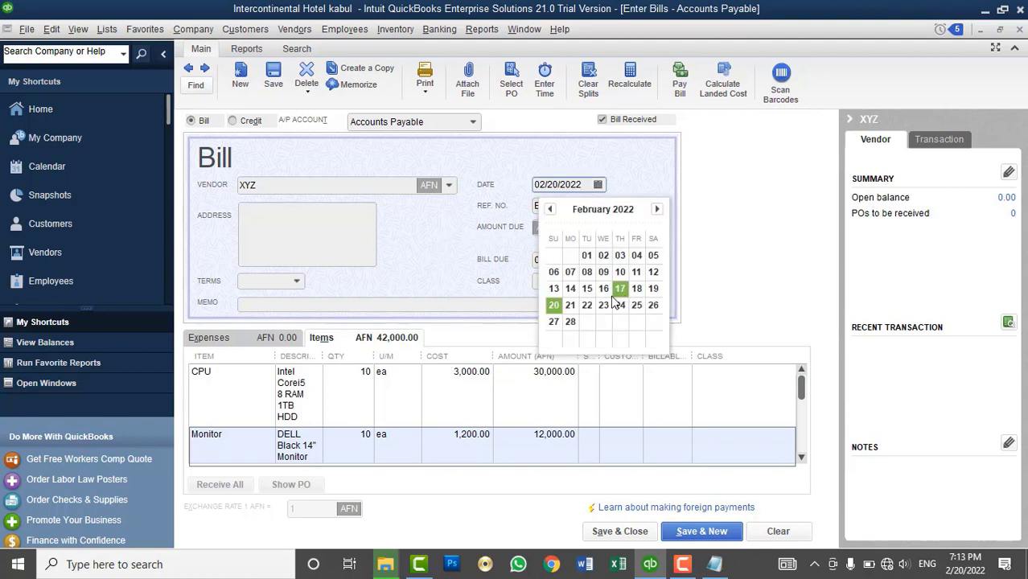
left_click(586, 288)
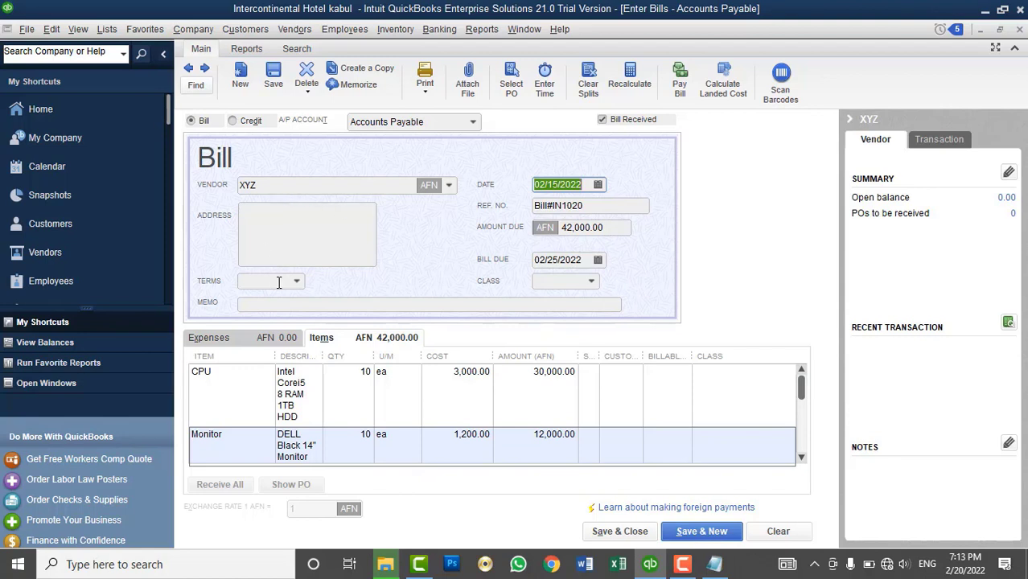
left_click(598, 260)
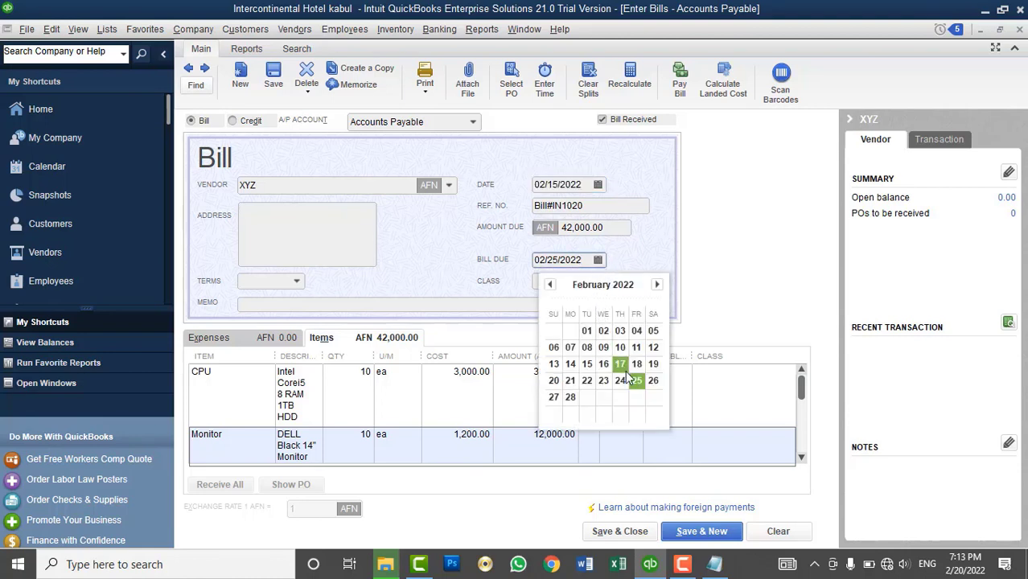
left_click(554, 383)
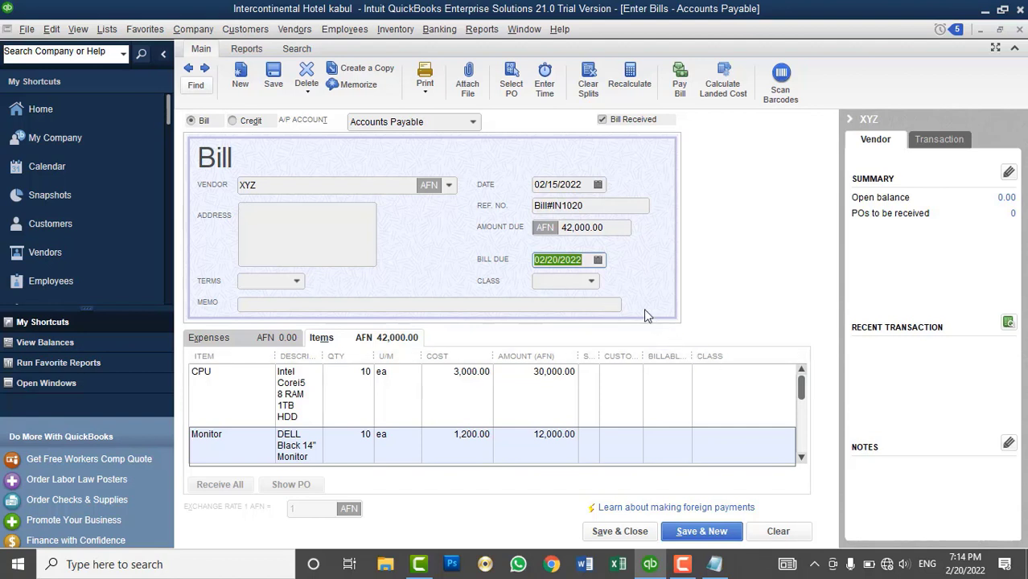
left_click(594, 284)
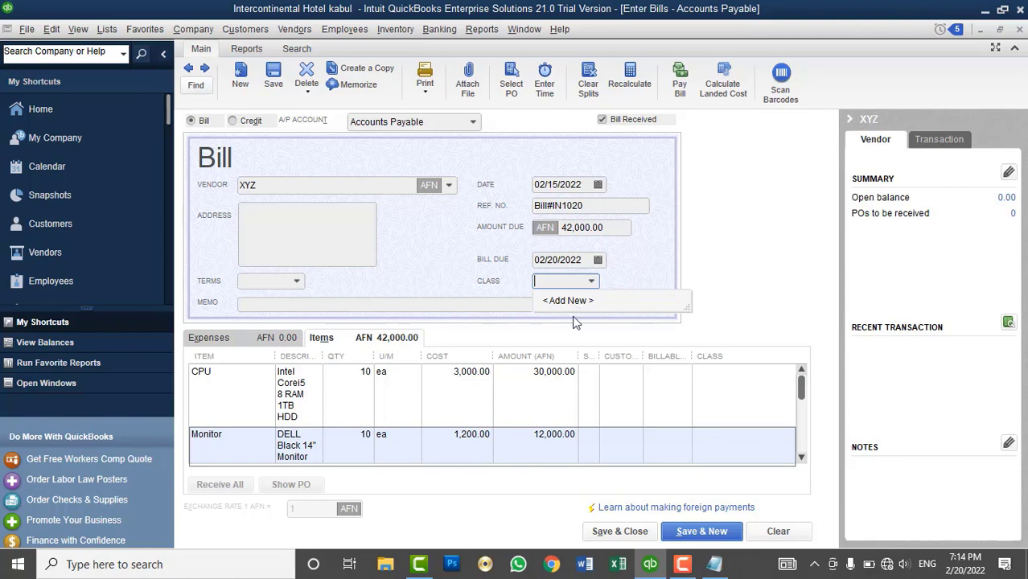
left_click(655, 274)
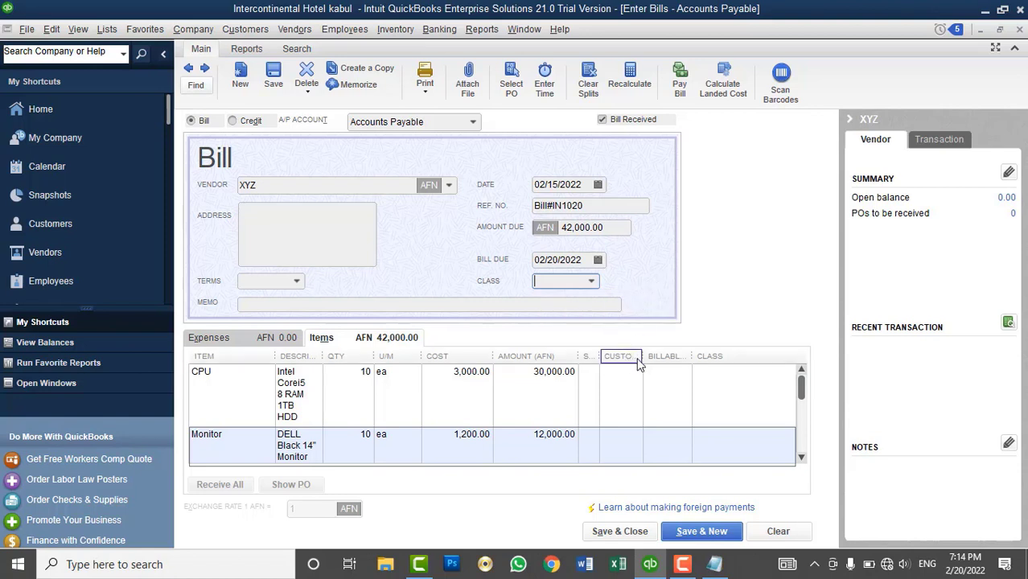
- Widen the bill's columns to show Site and assign the CPU line to Kabul Main Branch
left_click_drag(600, 356, 647, 359)
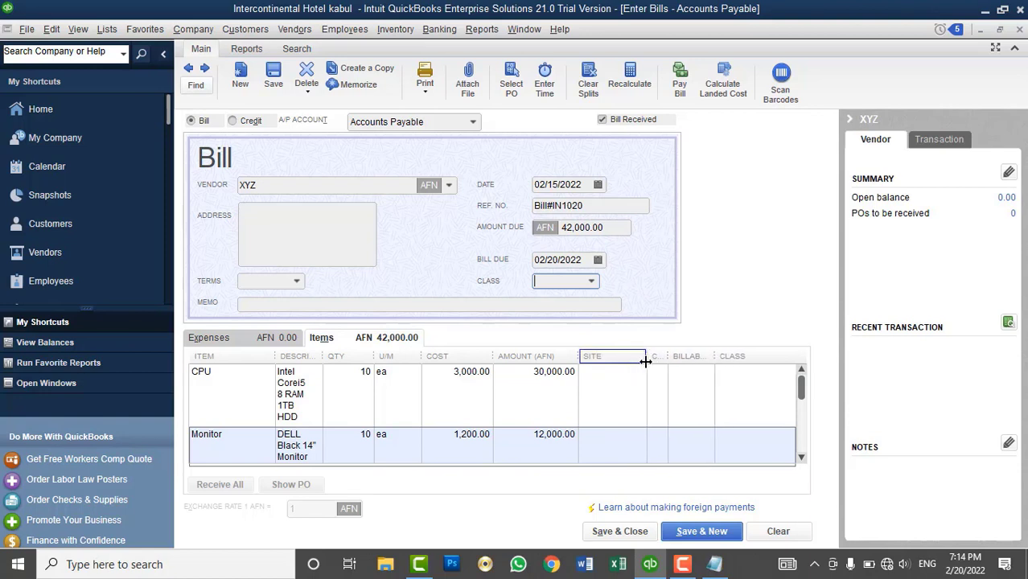
left_click(613, 374)
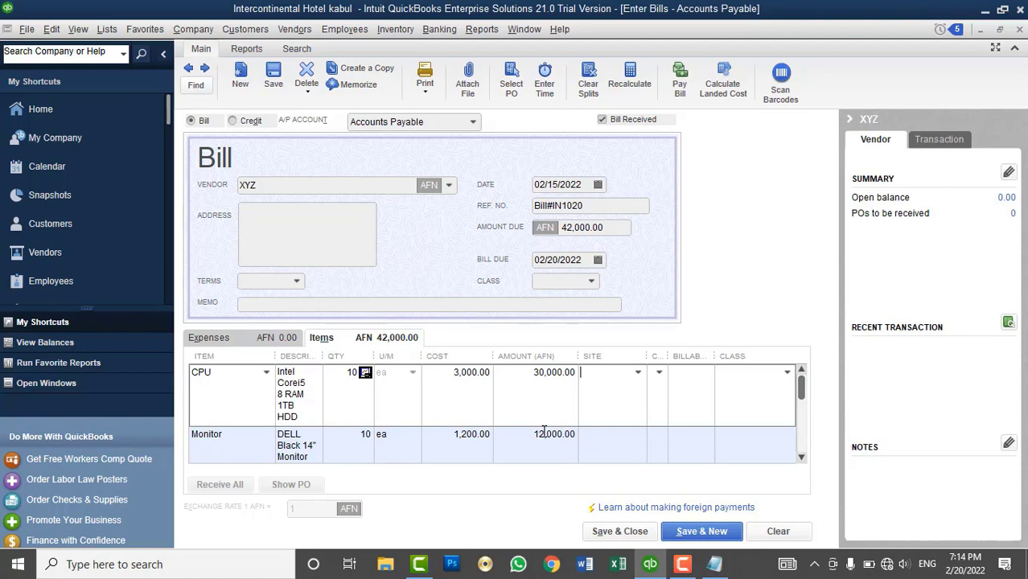
left_click(637, 374)
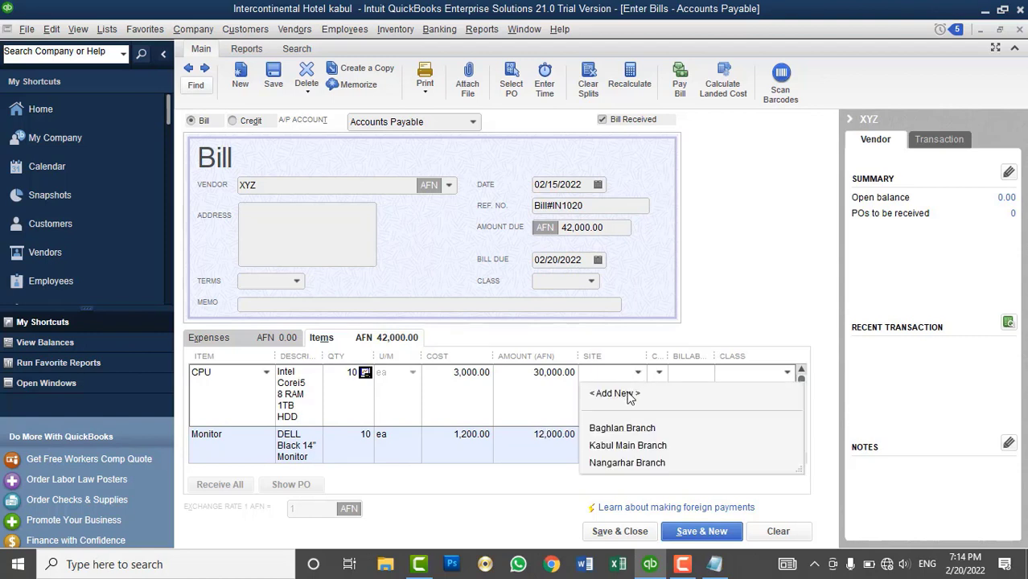
left_click(627, 446)
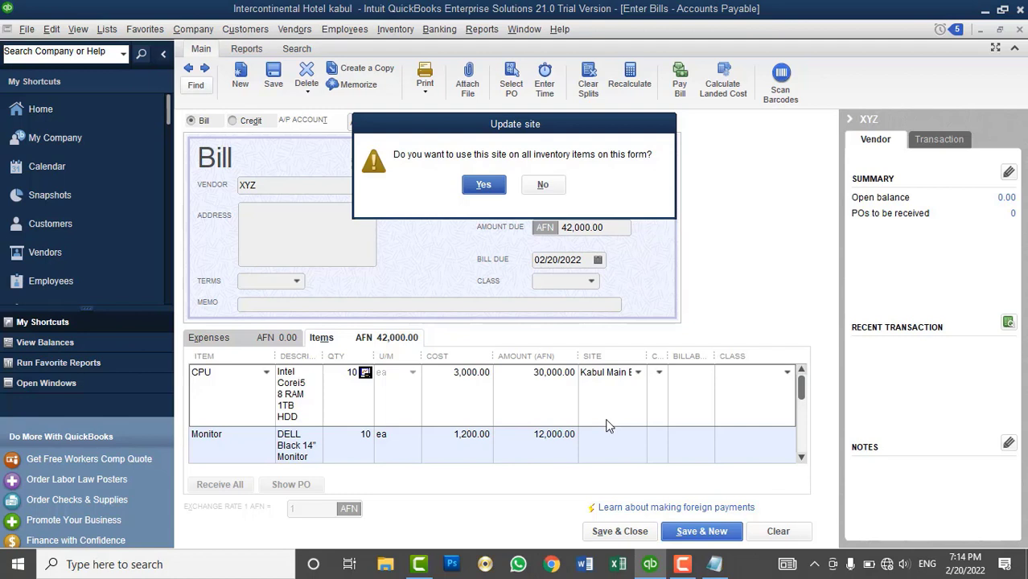
left_click(542, 185)
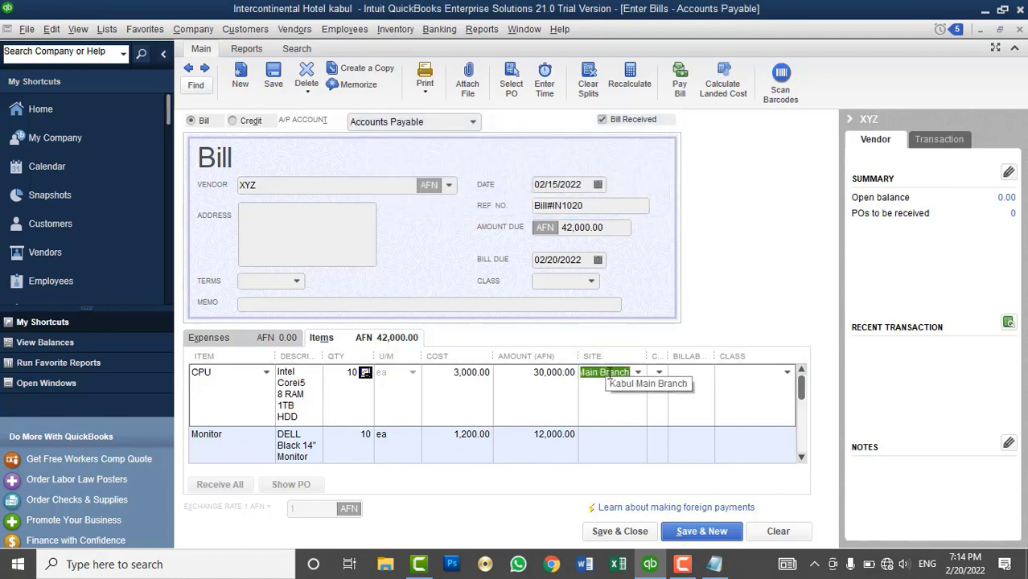
- Assign the Monitor line to Nangarhar Branch and save the XYZ bill
left_click(635, 432)
left_click(639, 418)
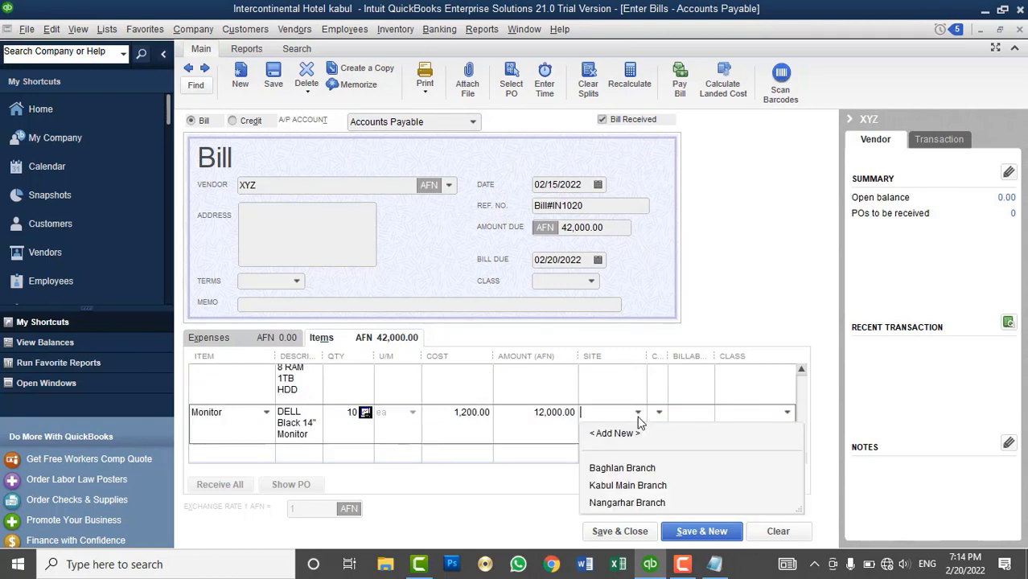
left_click(619, 502)
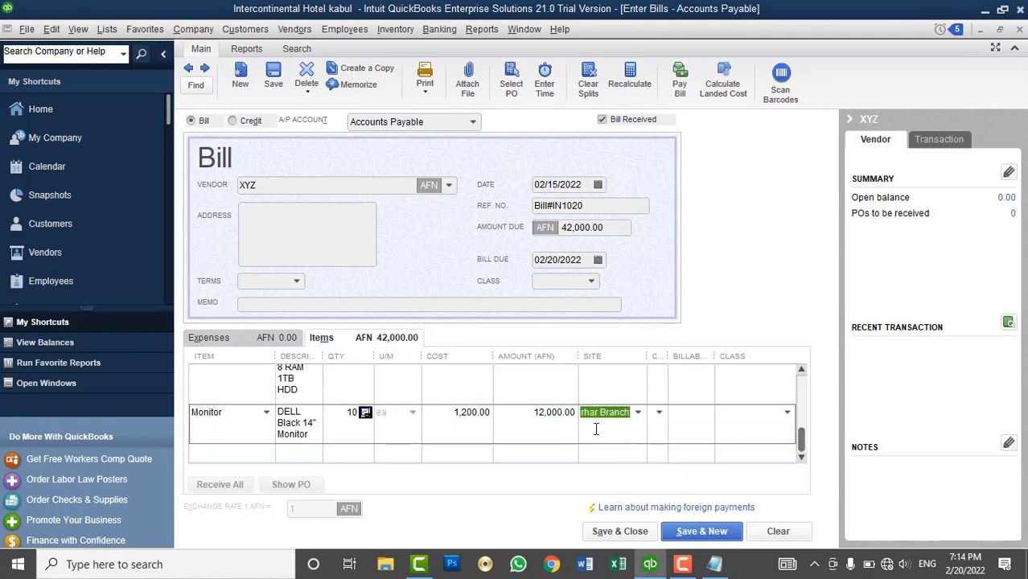
left_click(618, 533)
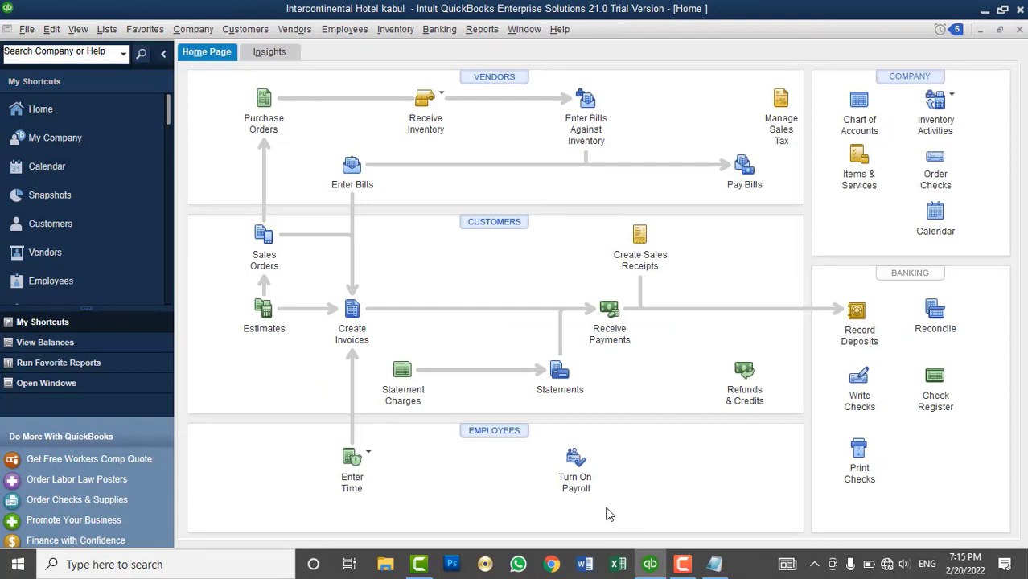
- Check the Company Snapshot's Accounts Payable, then open the Physical Inventory Worksheet showing 10 CPUs and 10 Monitors
left_click(74, 199)
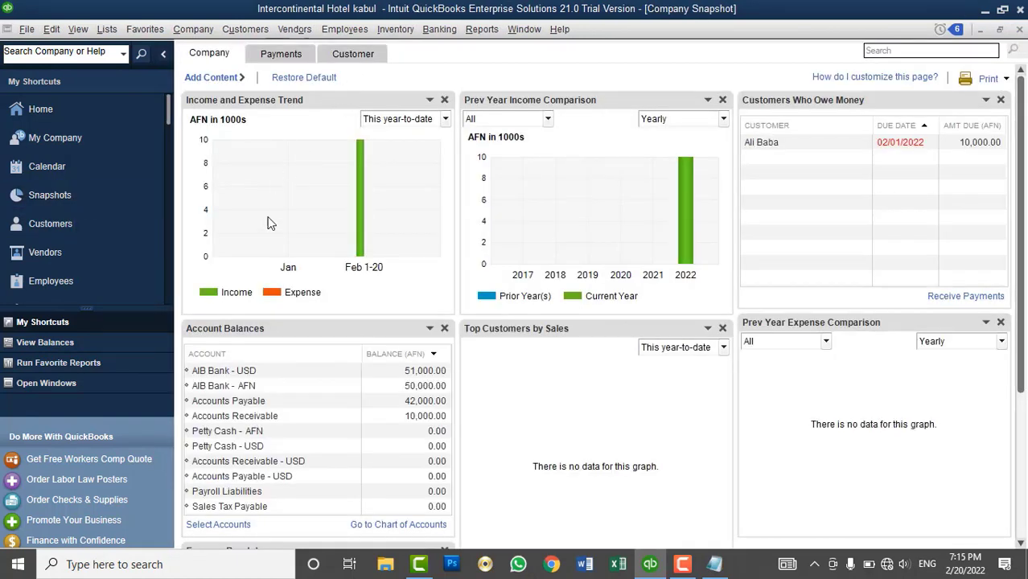
left_click(228, 402)
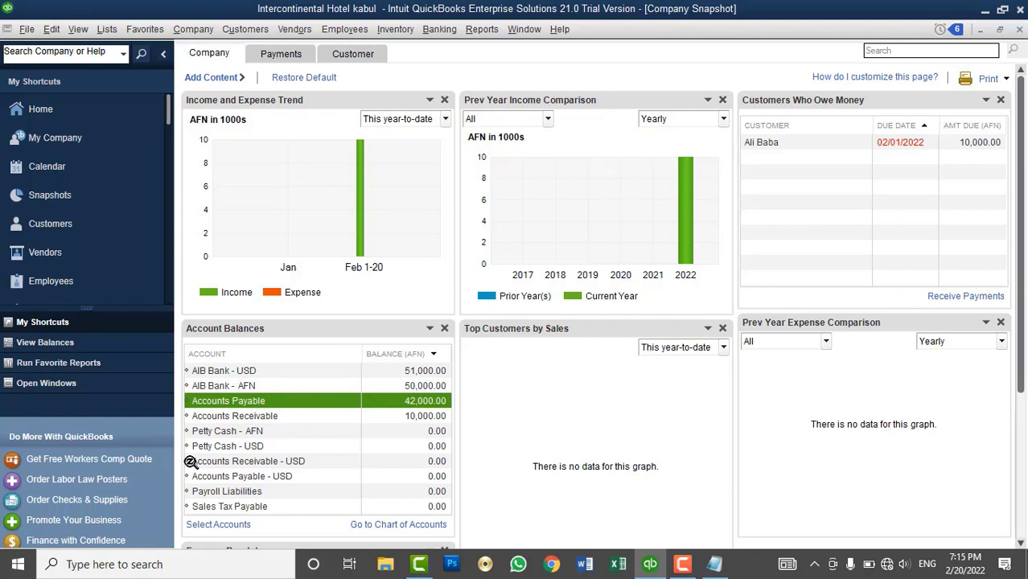
left_click(395, 30)
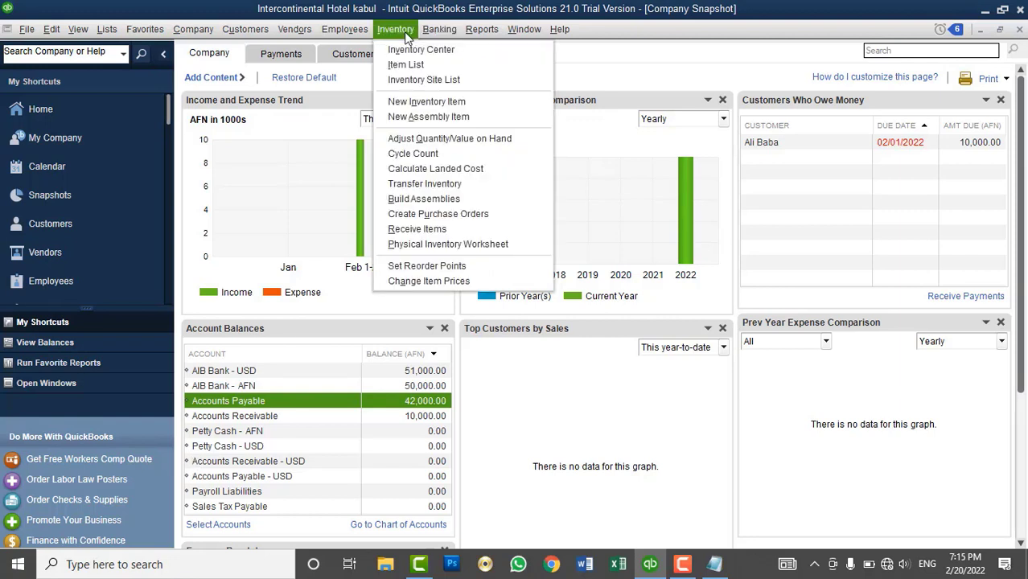
left_click(443, 244)
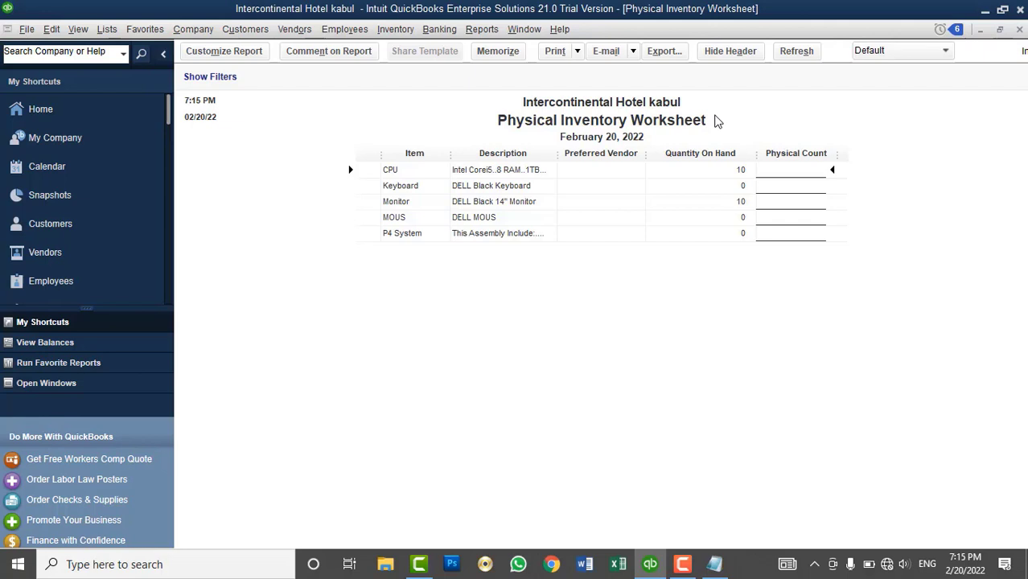
left_click(396, 30)
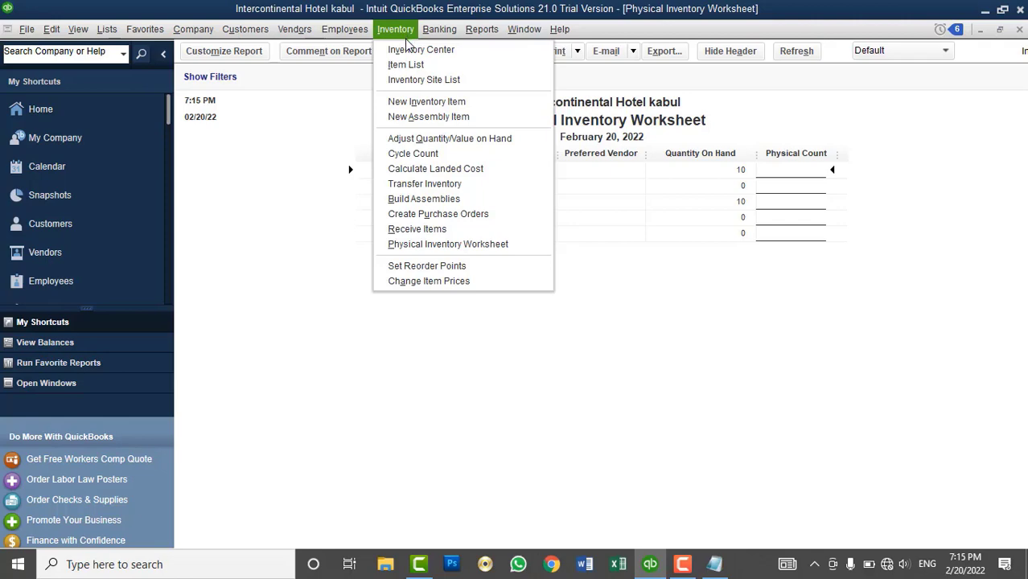
- Review the Inventory Site List, then run Quantity on Hand by Site showing CPUs at Kabul and Monitors at Nangarhar
left_click(417, 81)
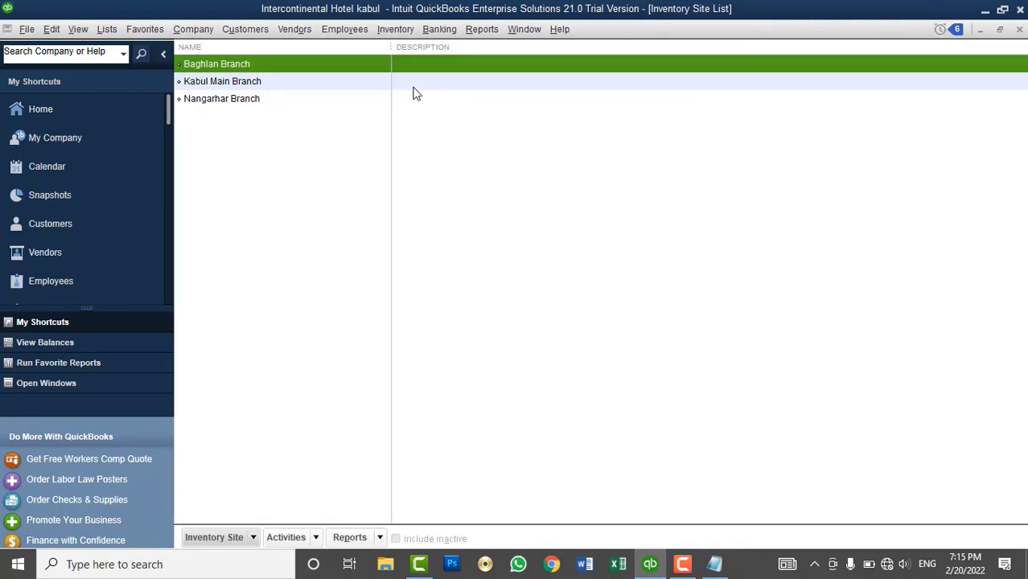
left_click(1019, 29)
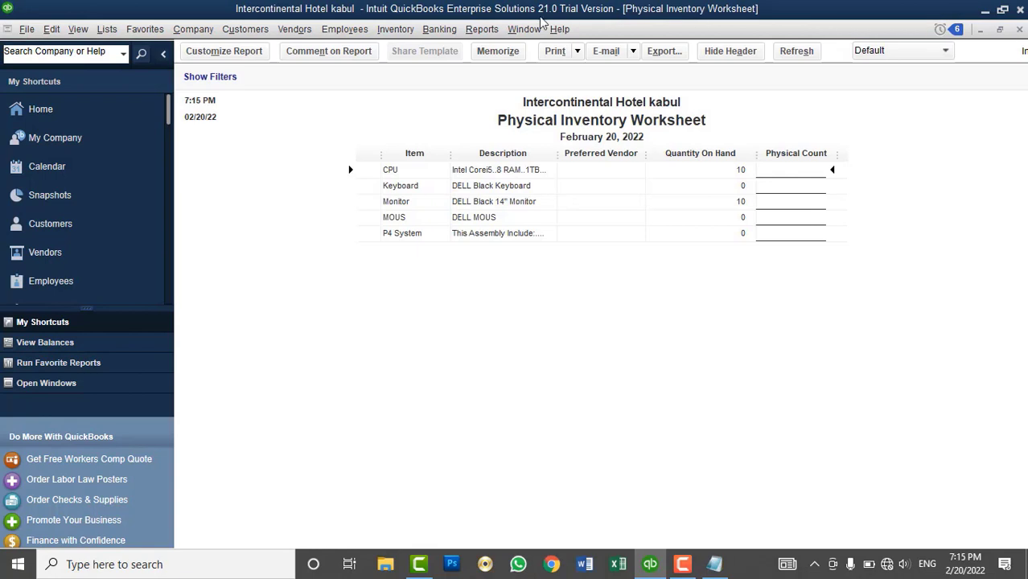
left_click(481, 29)
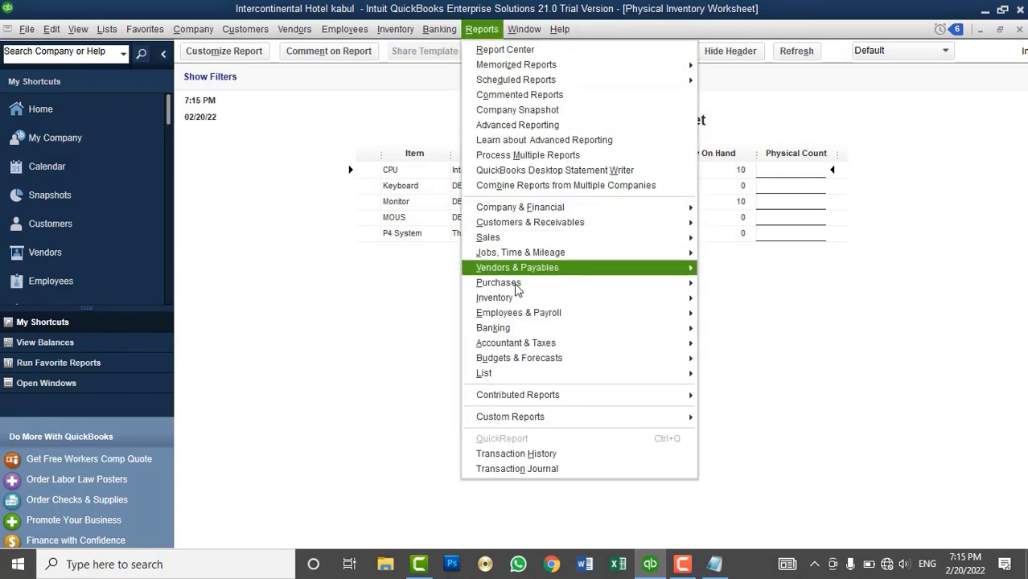
mouse_move(685, 302)
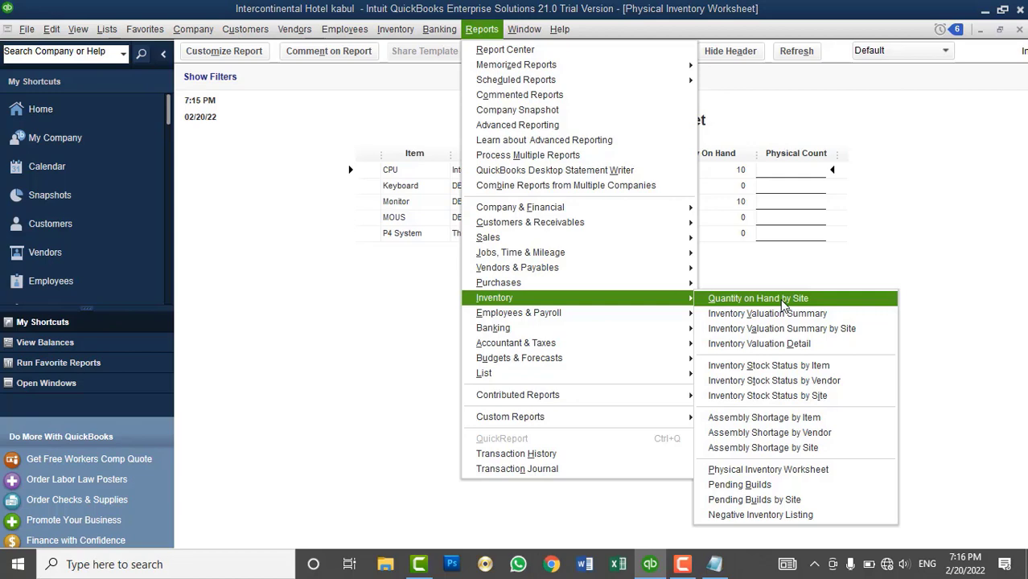
left_click(782, 304)
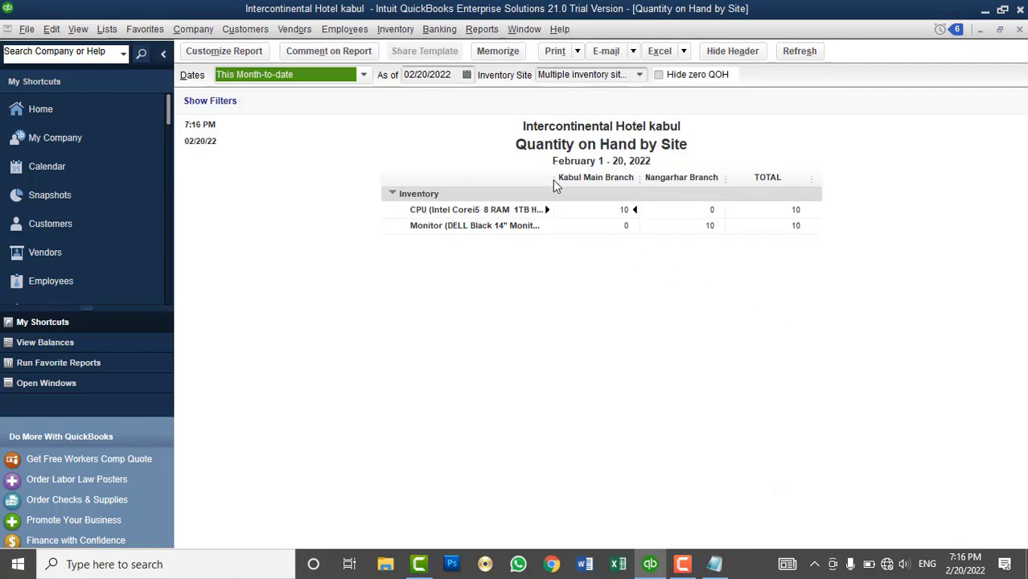
- Widen the report's item column, then close the Quantity on Hand by Site report and Physical Inventory Worksheet
left_click_drag(554, 178, 570, 180)
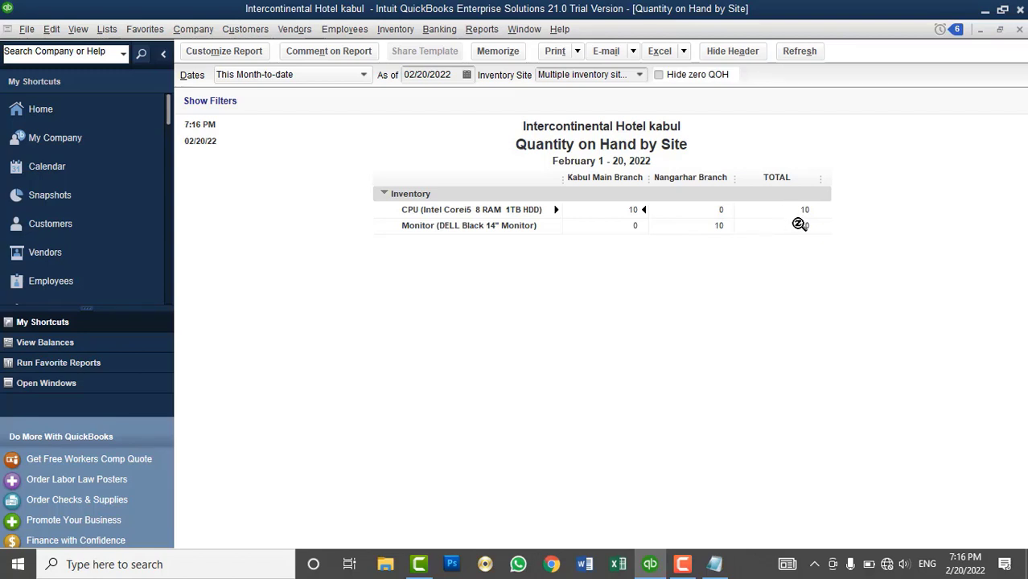
left_click(1018, 31)
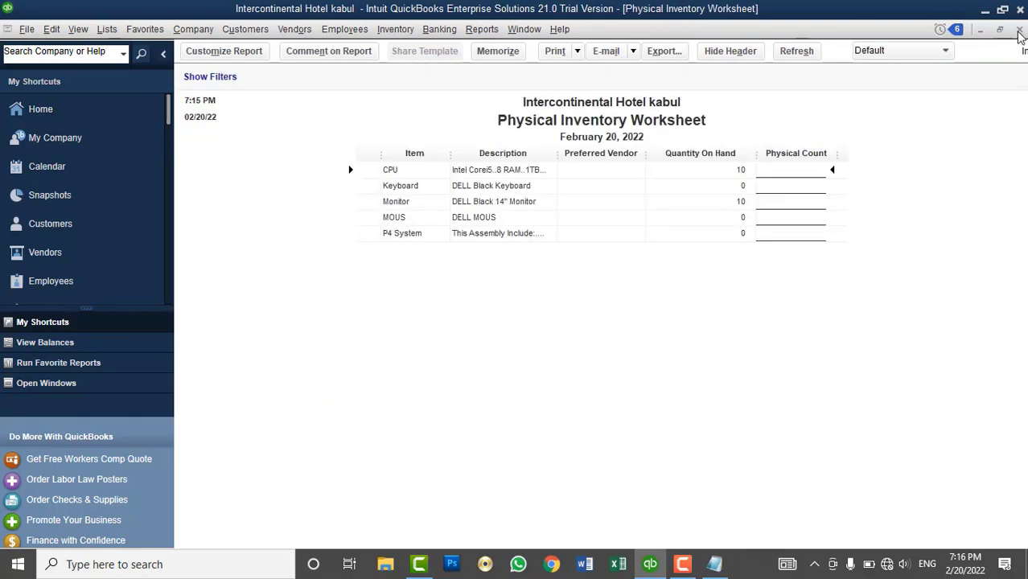
left_click(1018, 31)
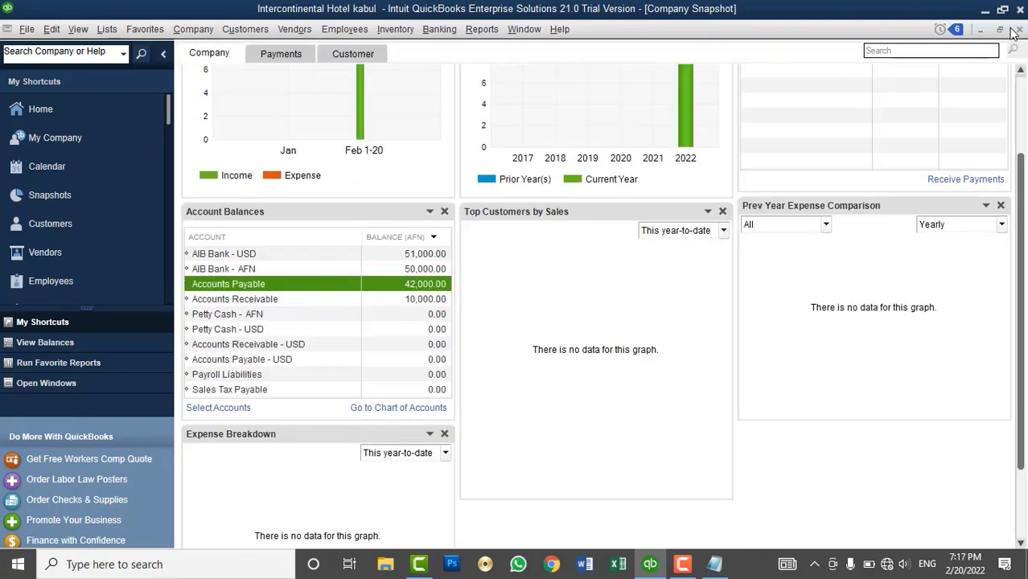
- Close the Company Snapshot and the Home page window, leaving the workspace empty
left_click(1019, 30)
left_click(402, 30)
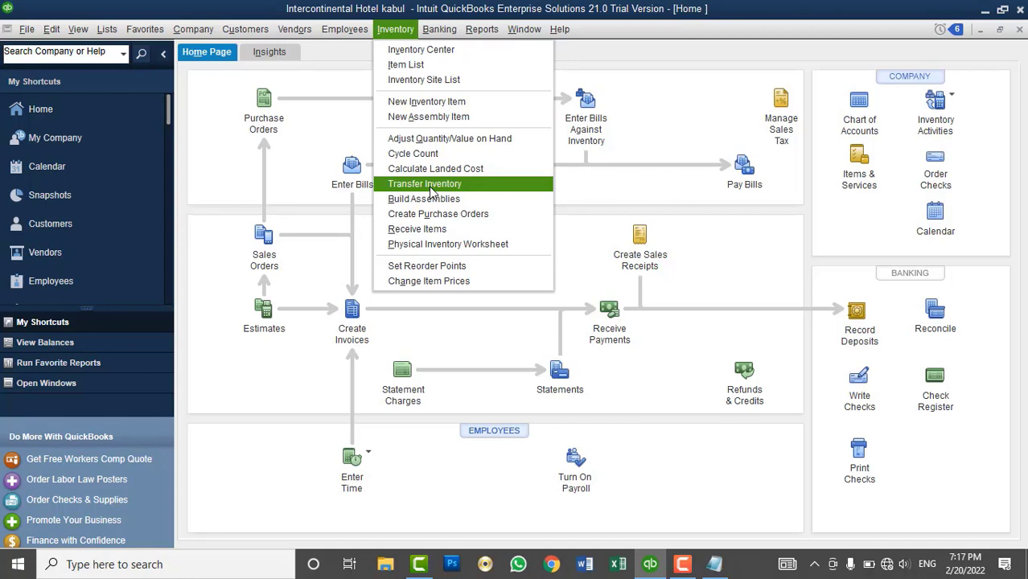
left_click(1018, 29)
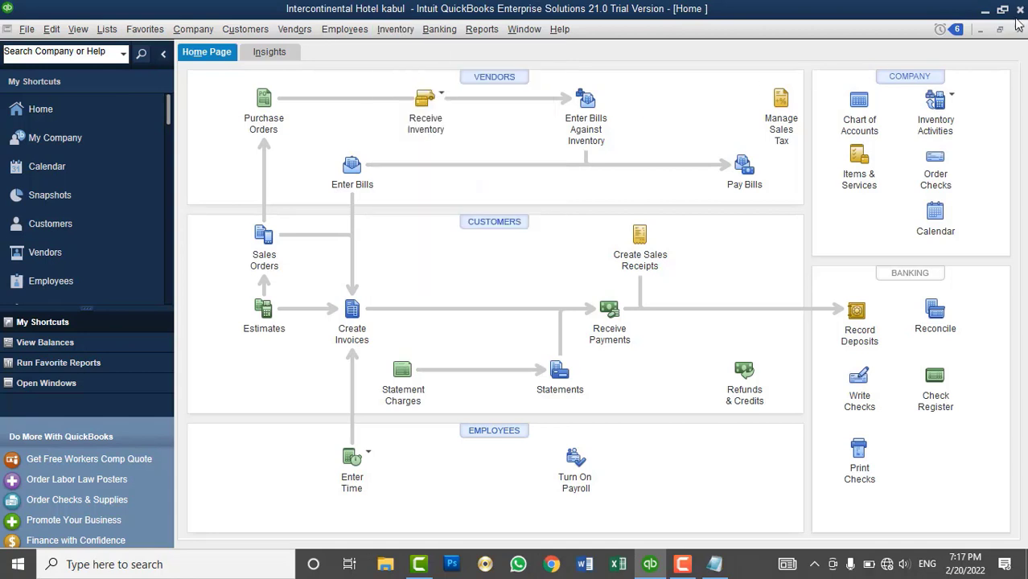
left_click(1019, 29)
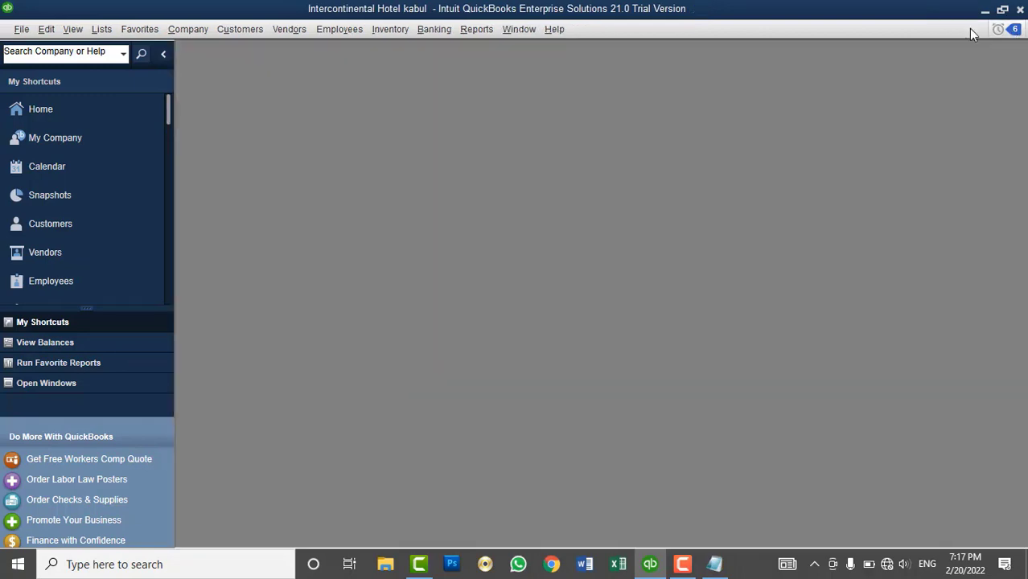
- Reopen and maximize the Home page, then close the current hotel company file
left_click(86, 105)
double_click(324, 52)
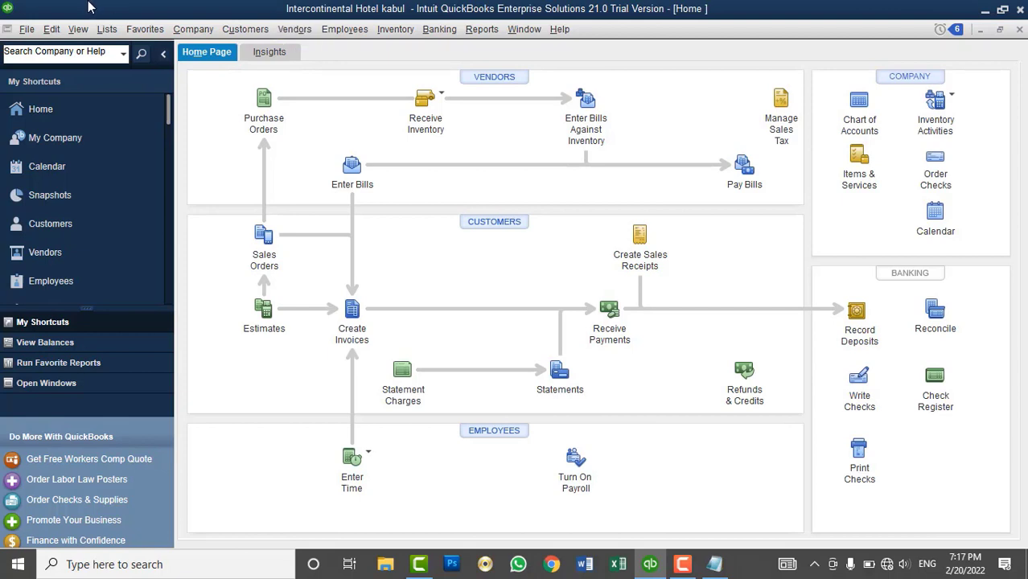
left_click(38, 32)
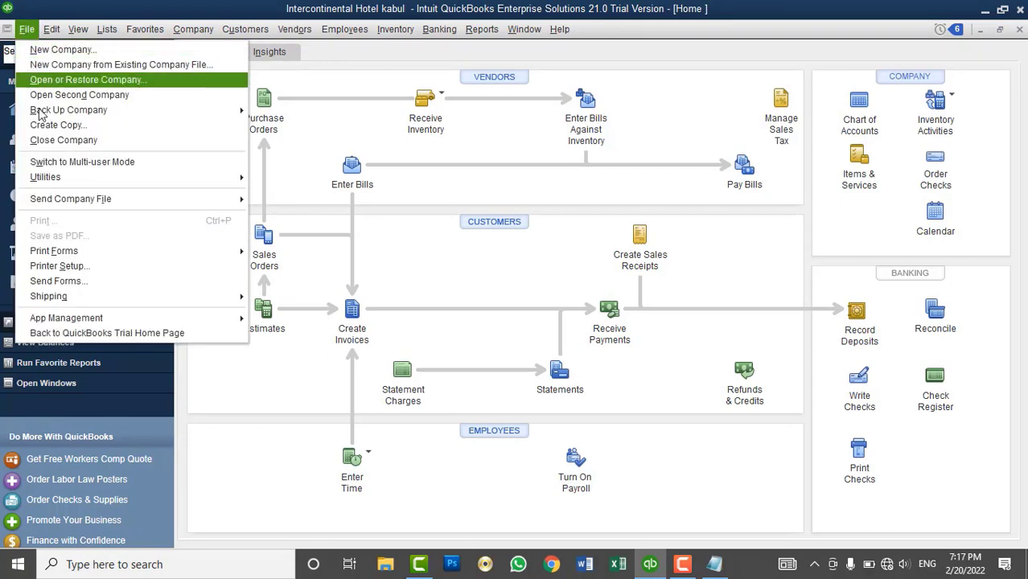
left_click(53, 137)
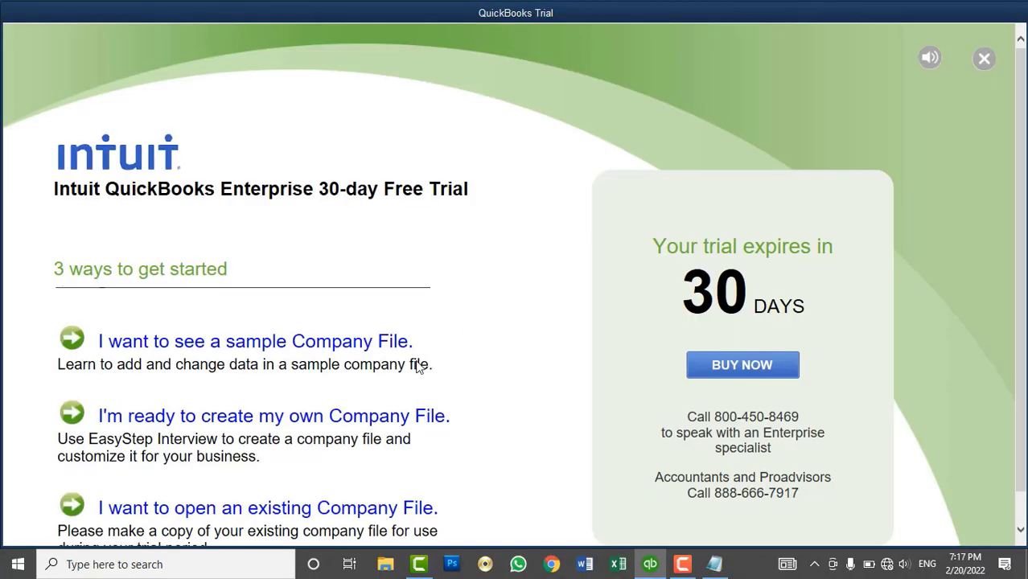
- Open the Alikozay Company Ltd file from the Practi folder, retrying after the -6000, -832 error
left_click(298, 506)
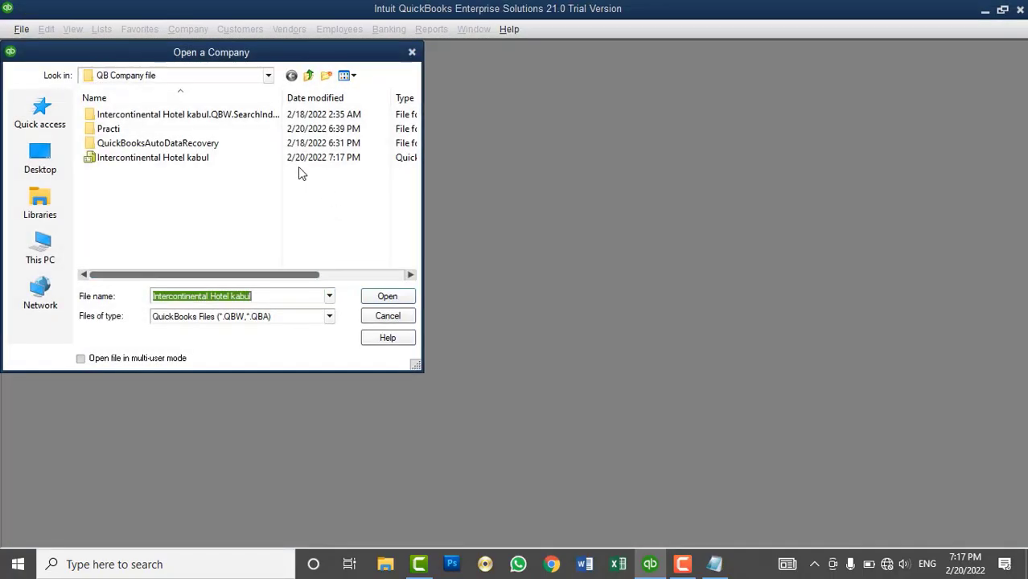
double_click(104, 128)
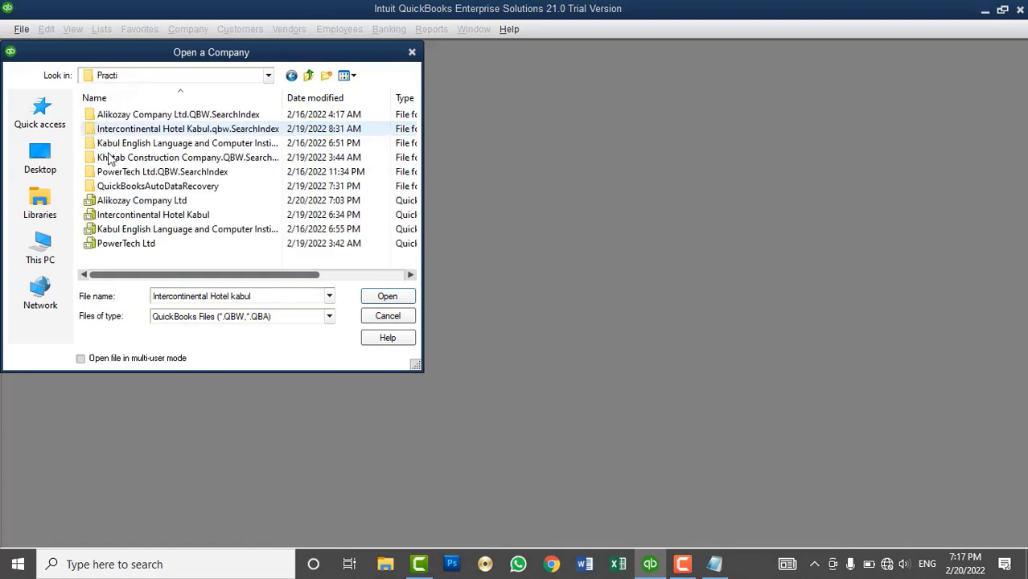
double_click(126, 200)
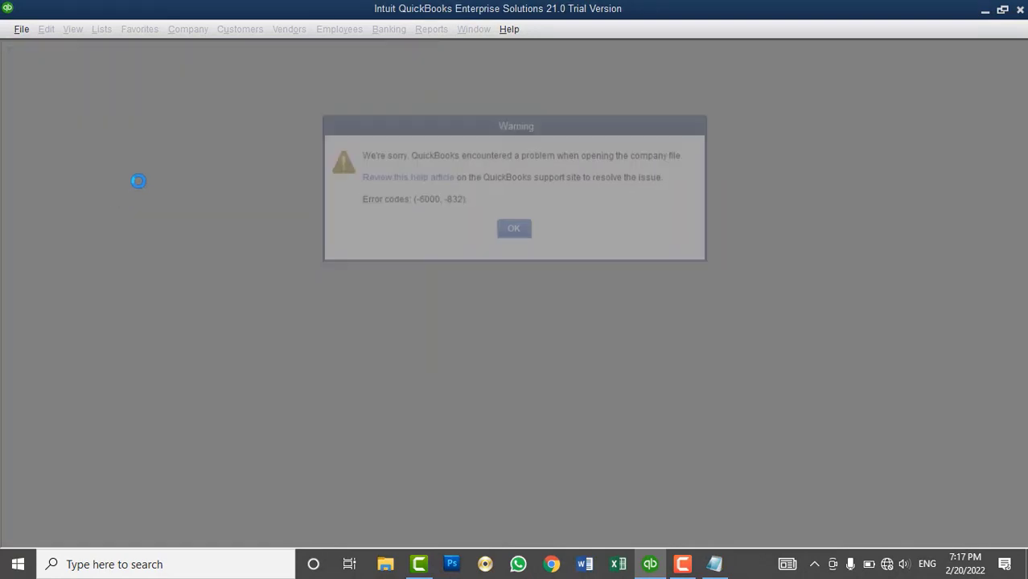
left_click(514, 229)
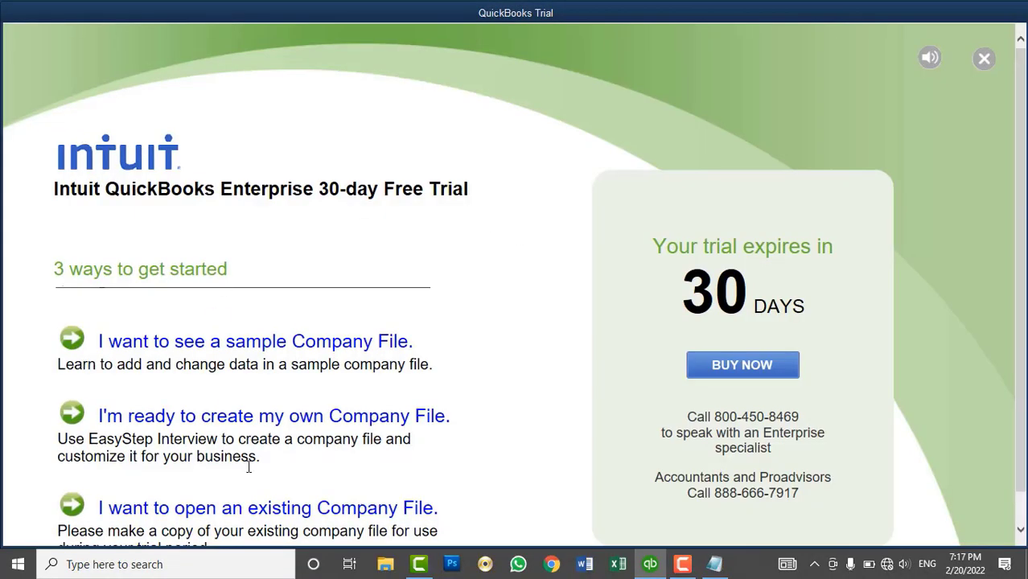
left_click(249, 511)
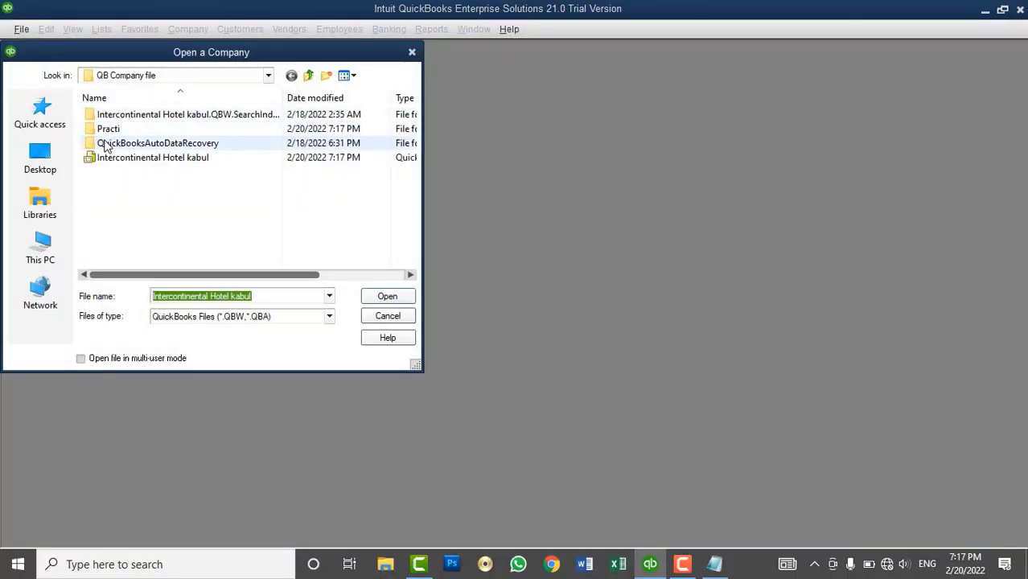
double_click(109, 131)
double_click(129, 203)
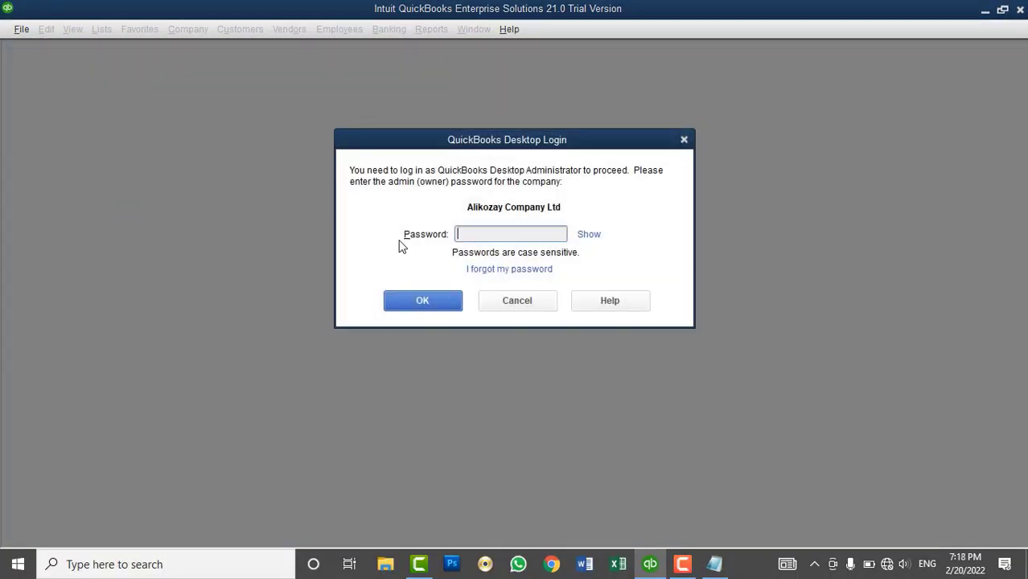
- Log in with the admin password, set subscription reminders to Never, and maximize the Home page
type("********")
left_click(448, 302)
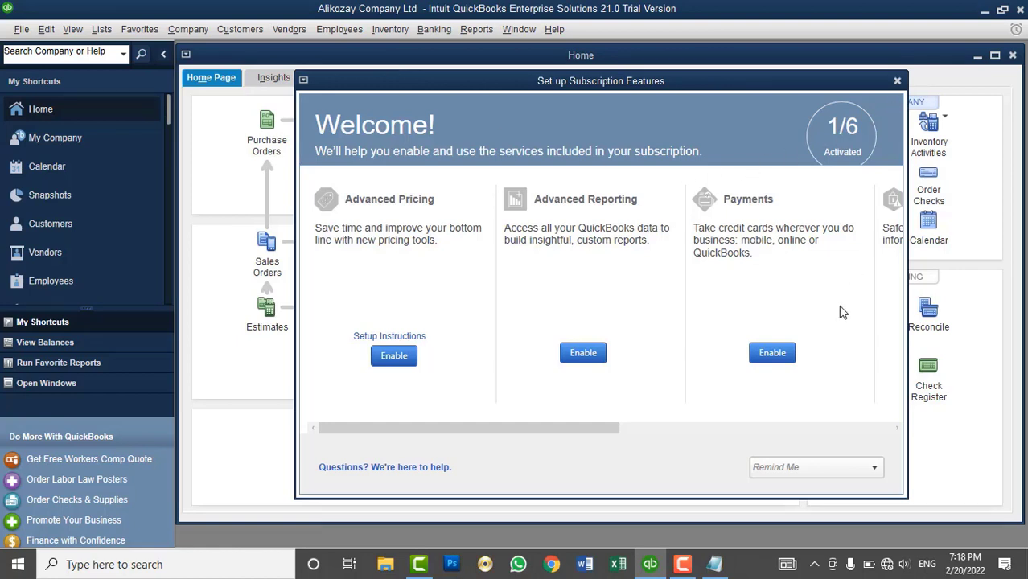
left_click(786, 467)
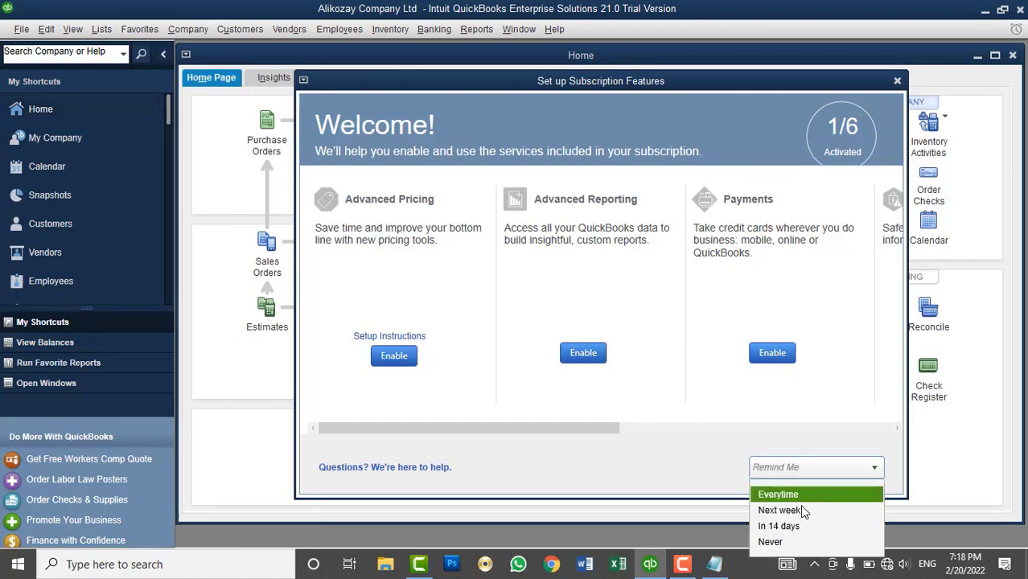
left_click(774, 542)
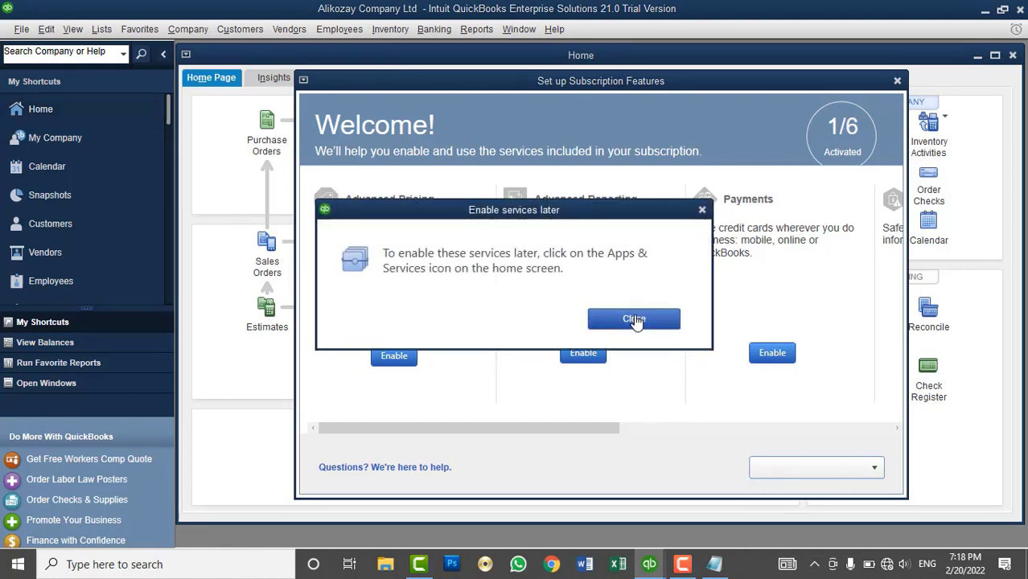
left_click(632, 317)
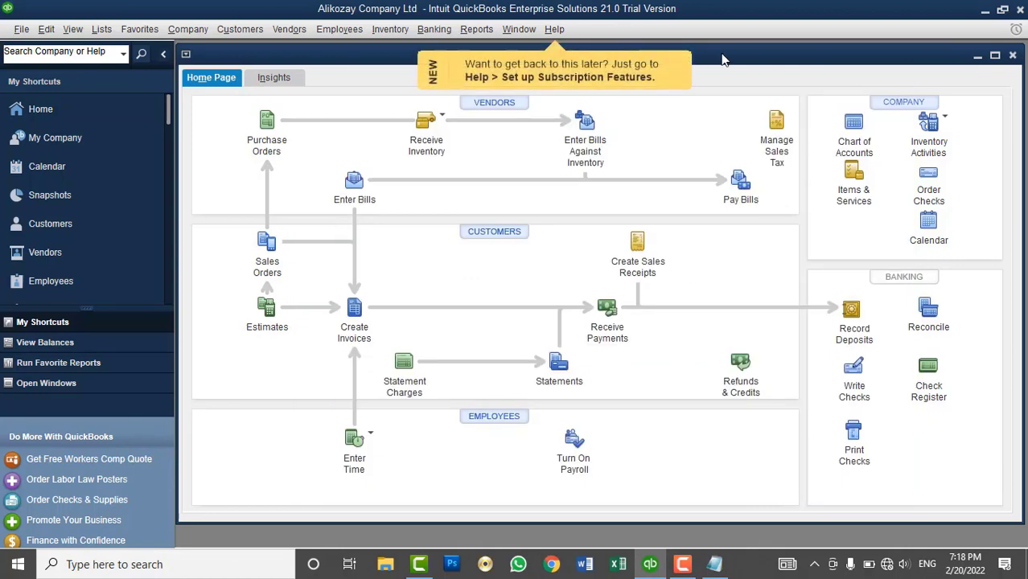
double_click(718, 58)
left_click(113, 32)
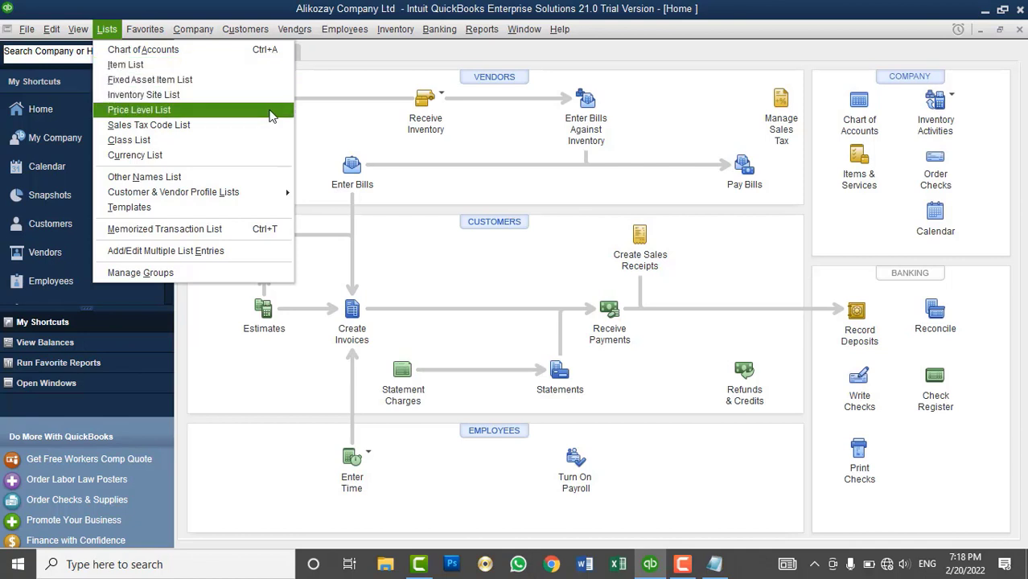
- Browse the Vendors and Customers menus, then open the Item List showing only Out of State tax
left_click(304, 32)
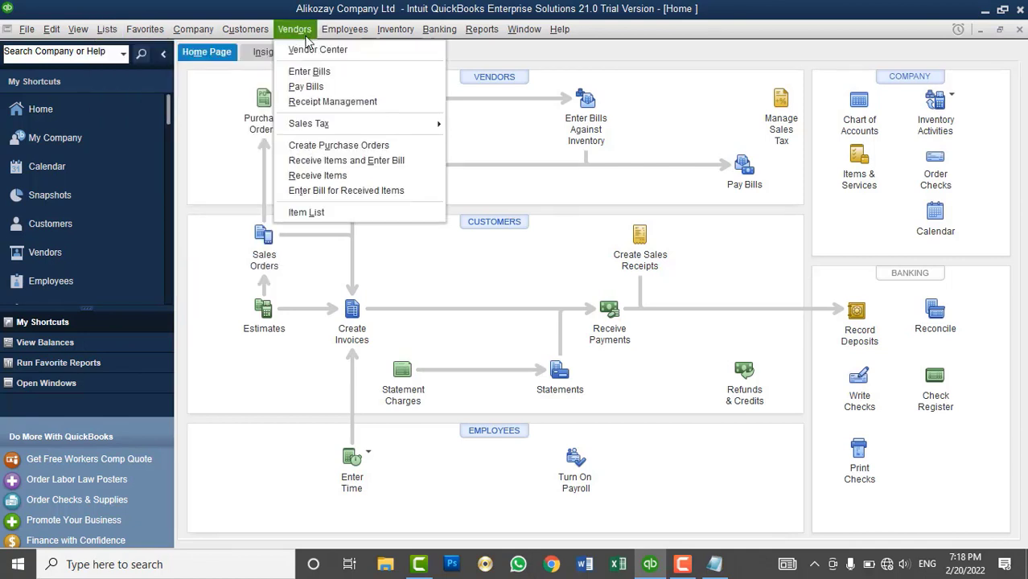
left_click(252, 32)
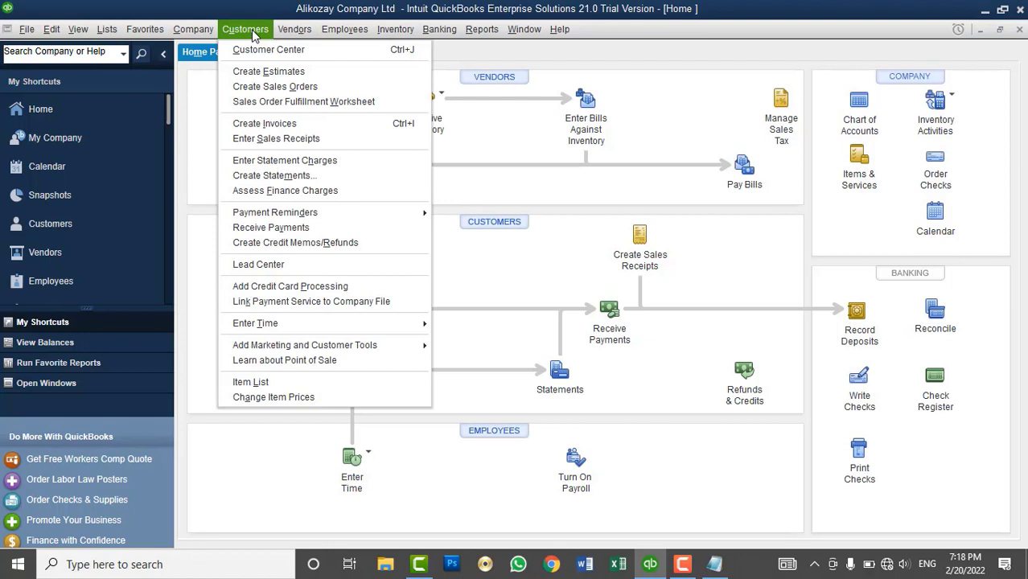
left_click(111, 32)
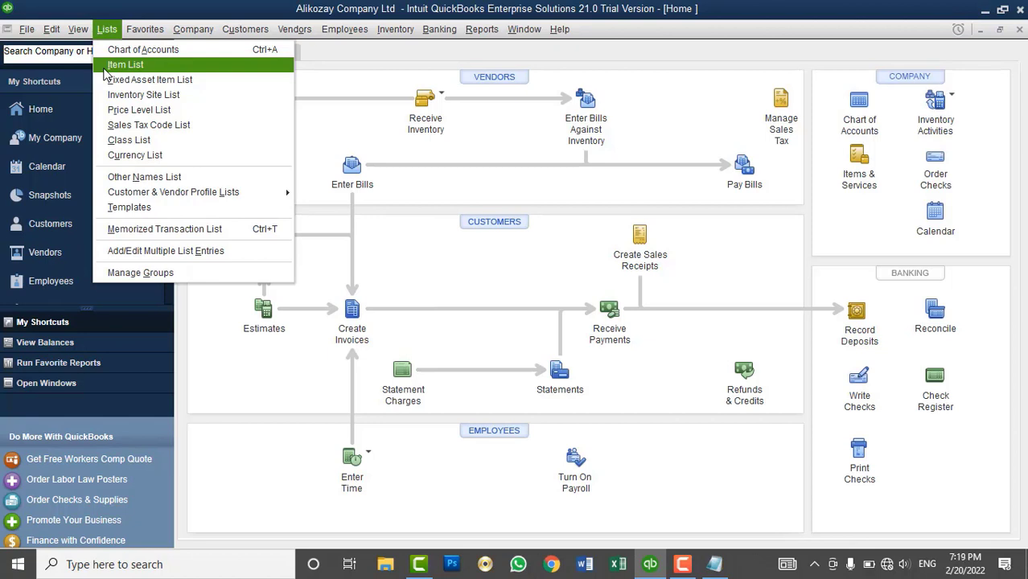
left_click(113, 66)
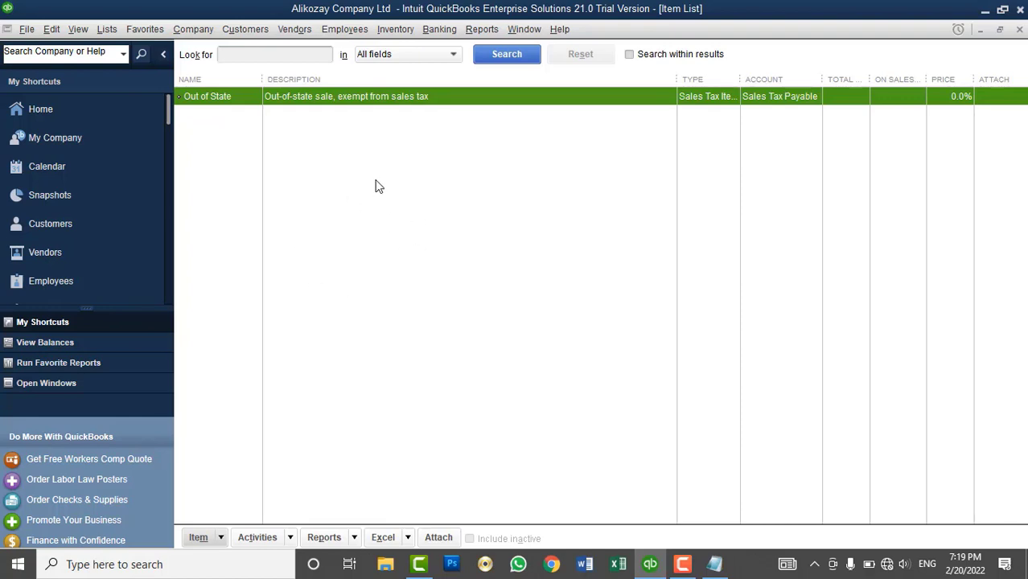
- Open a New Item form from the Item List's Item button, keeping the type as Service
right_click(320, 154)
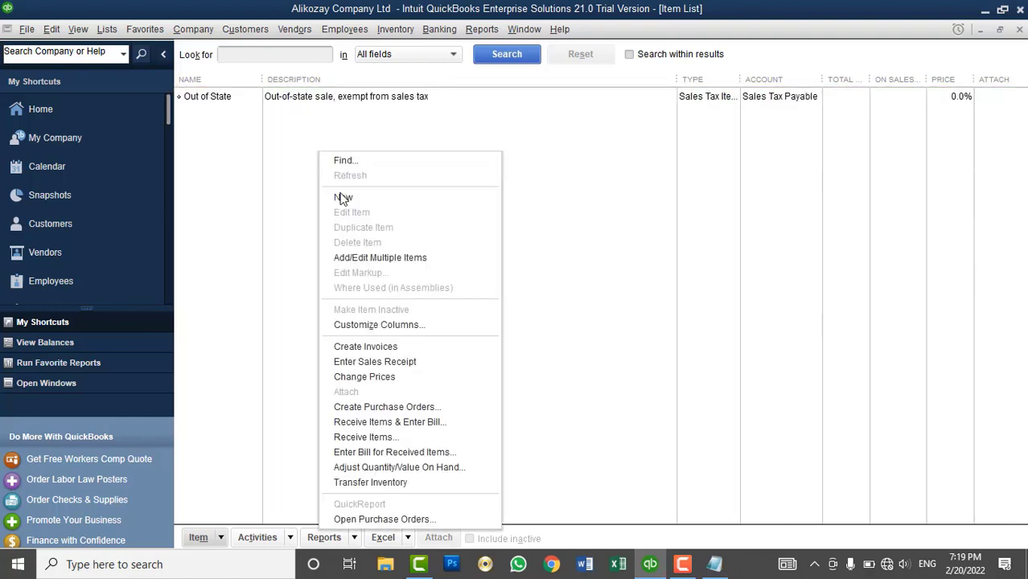
left_click(341, 198)
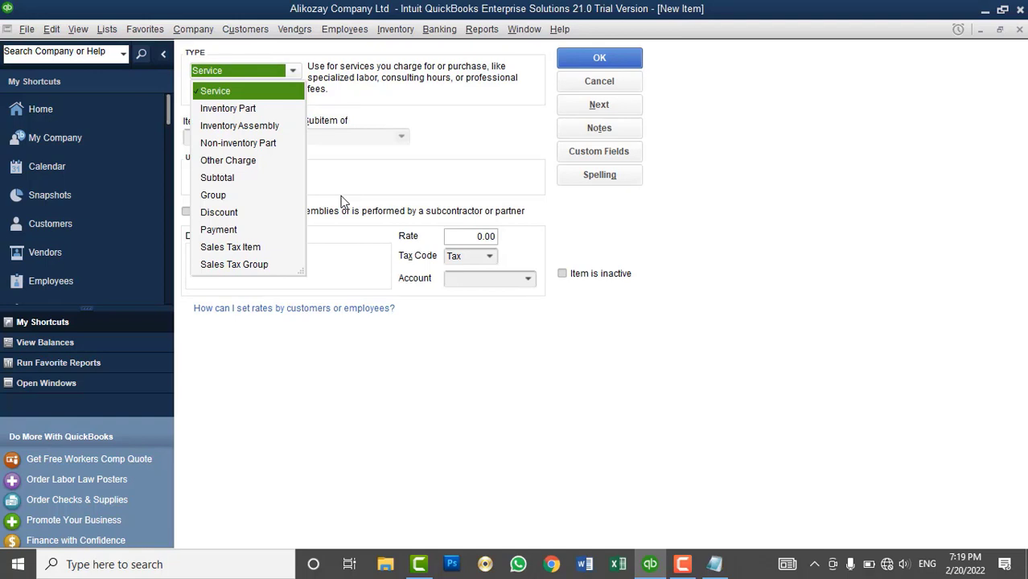
left_click(597, 84)
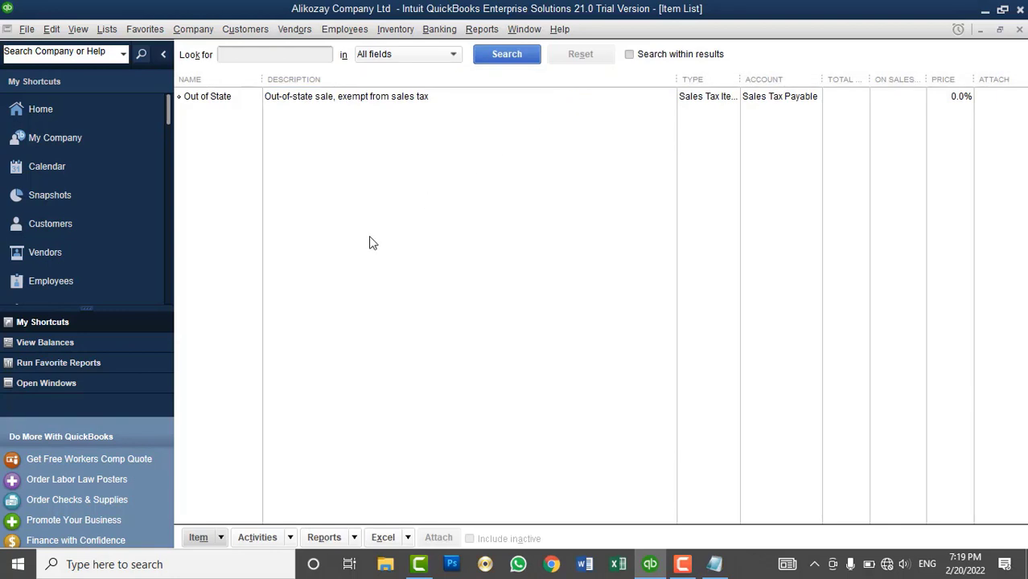
left_click(206, 538)
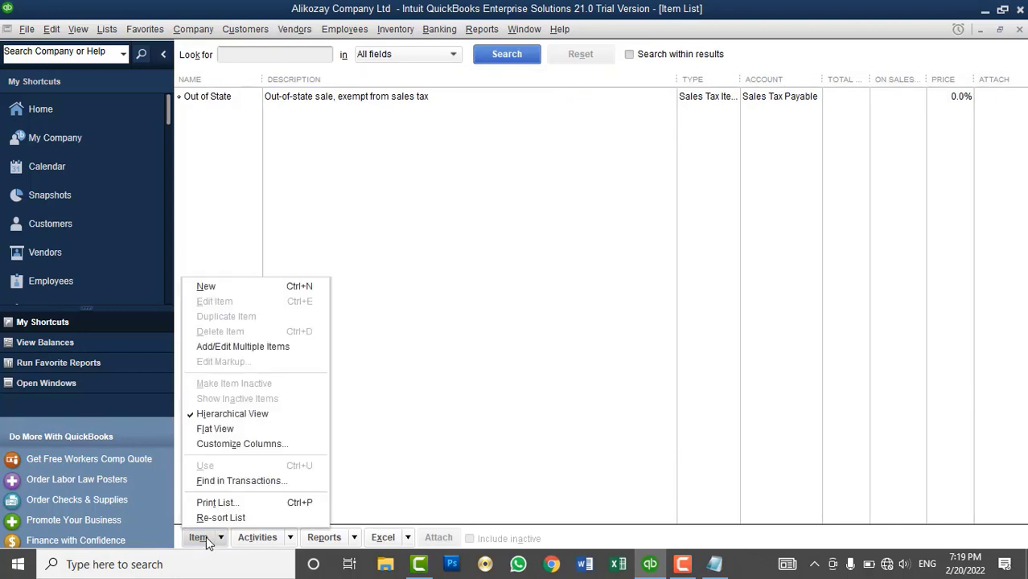
left_click(238, 286)
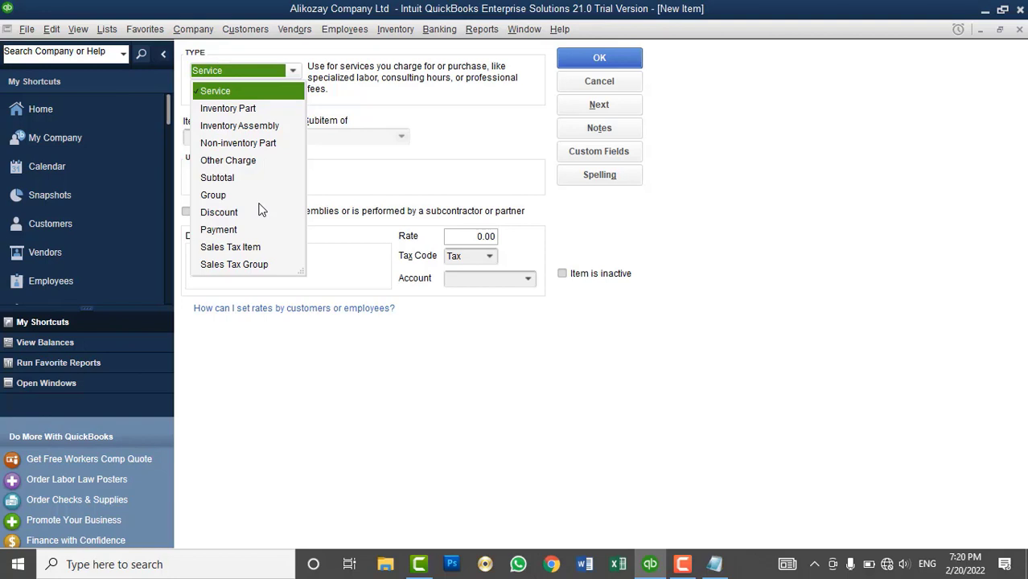
left_click(228, 94)
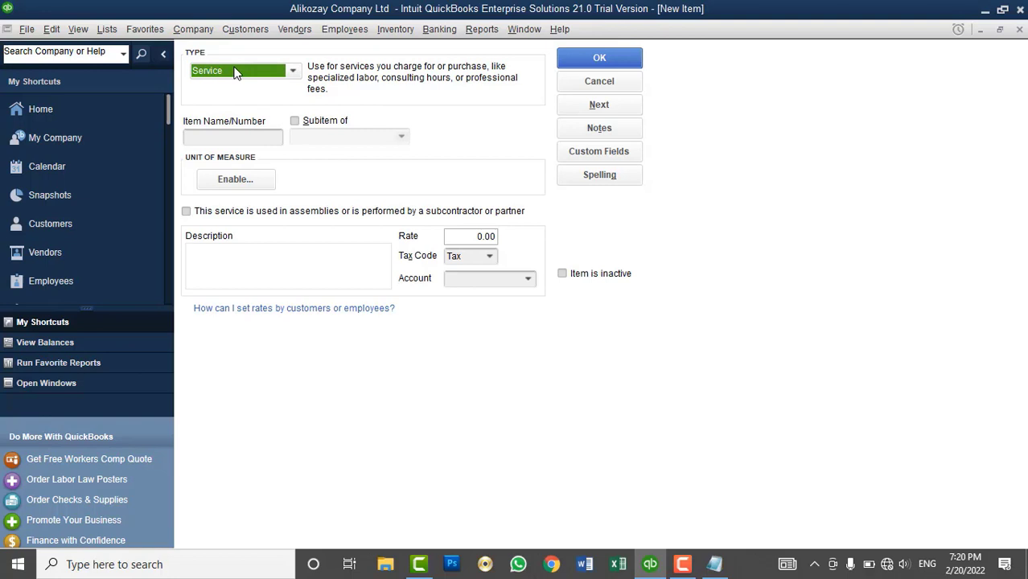
- Enter 'QuickBooks Destop training' as the item name and move to the Description field
left_click(231, 137)
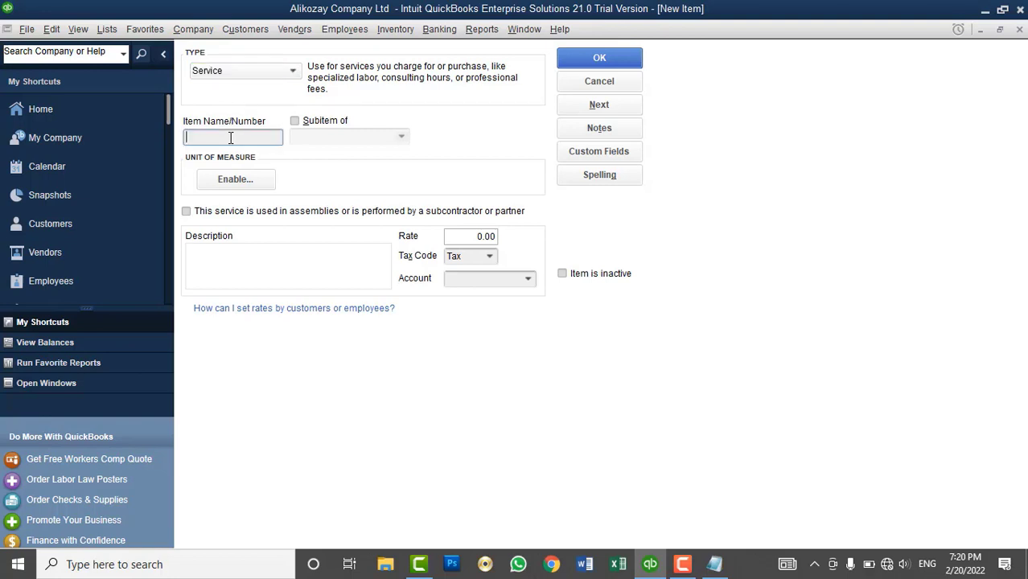
type("QuickBooks Destop ")
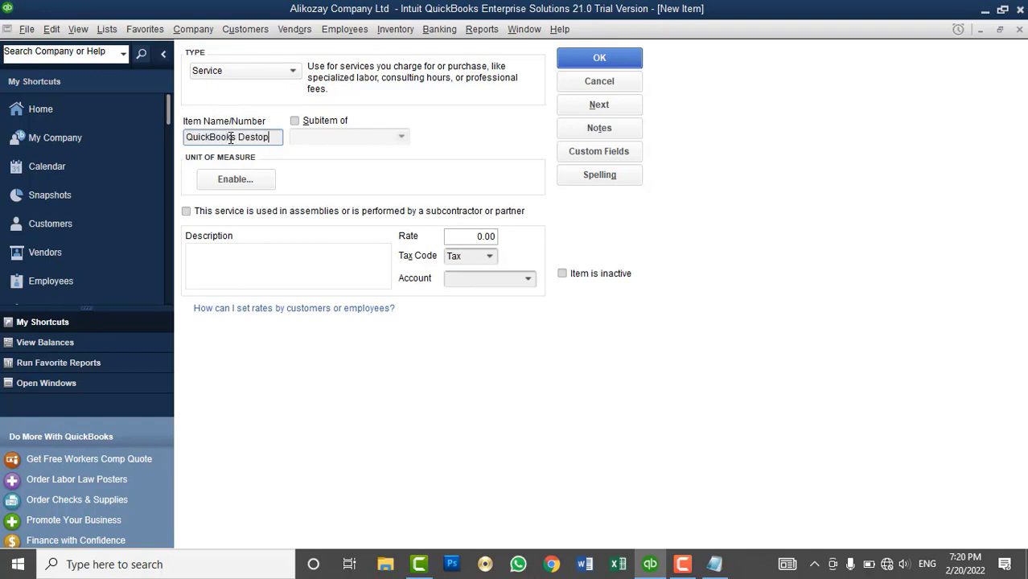
type("training")
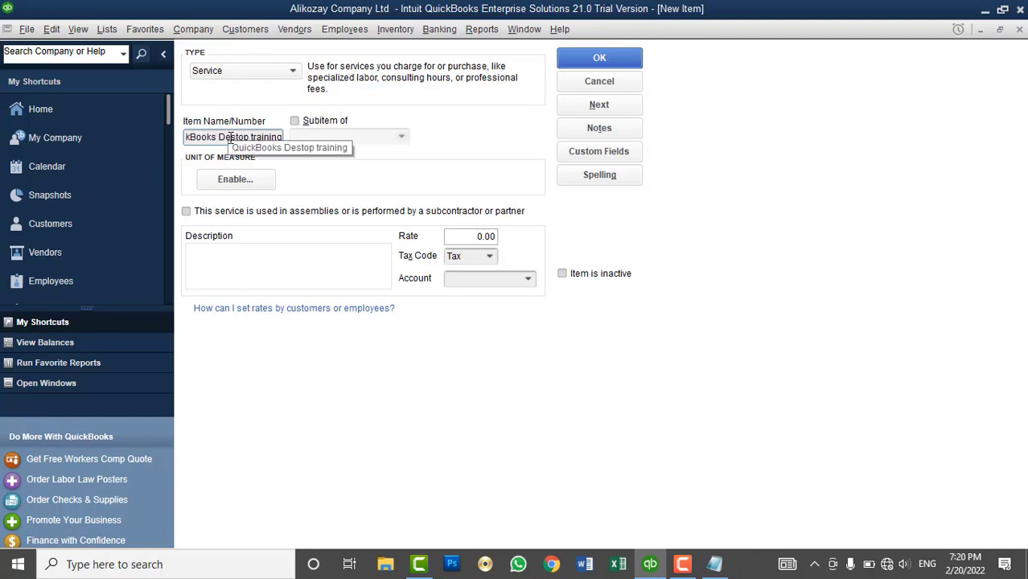
left_click(315, 258)
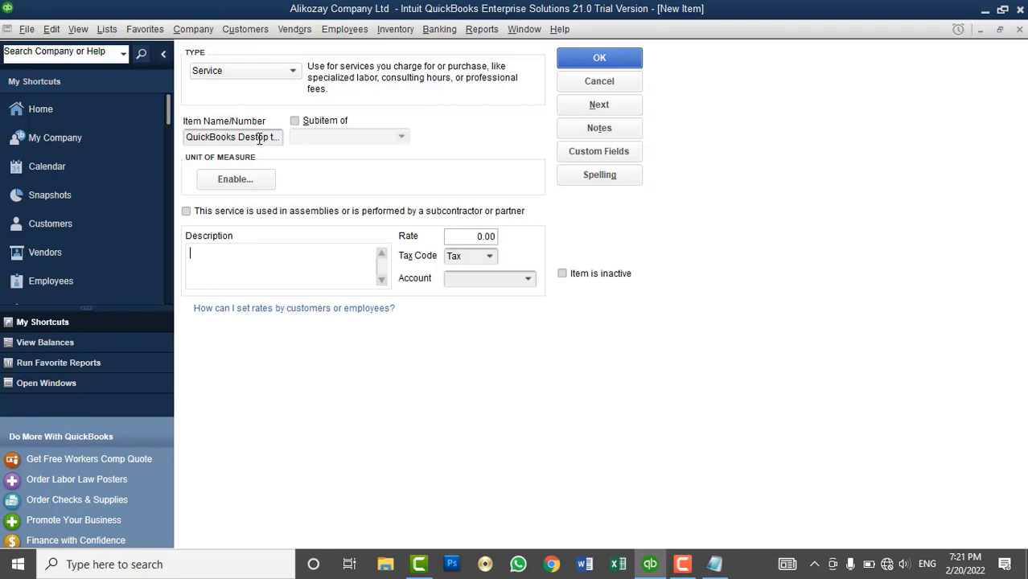
- Enable units of measure with a single U/M per item and pick the custom Other unit type
left_click(245, 180)
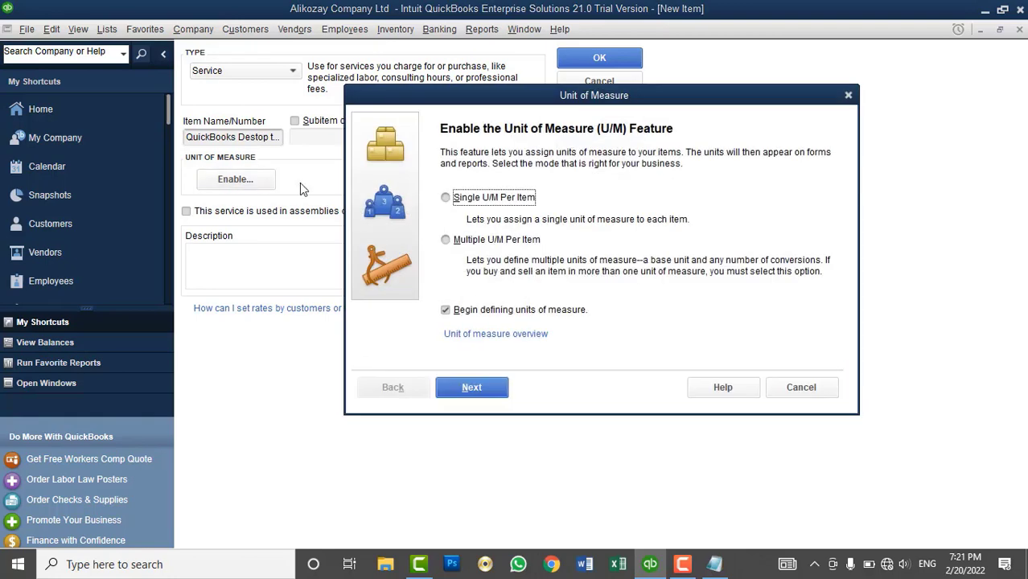
left_click_drag(470, 103, 609, 64)
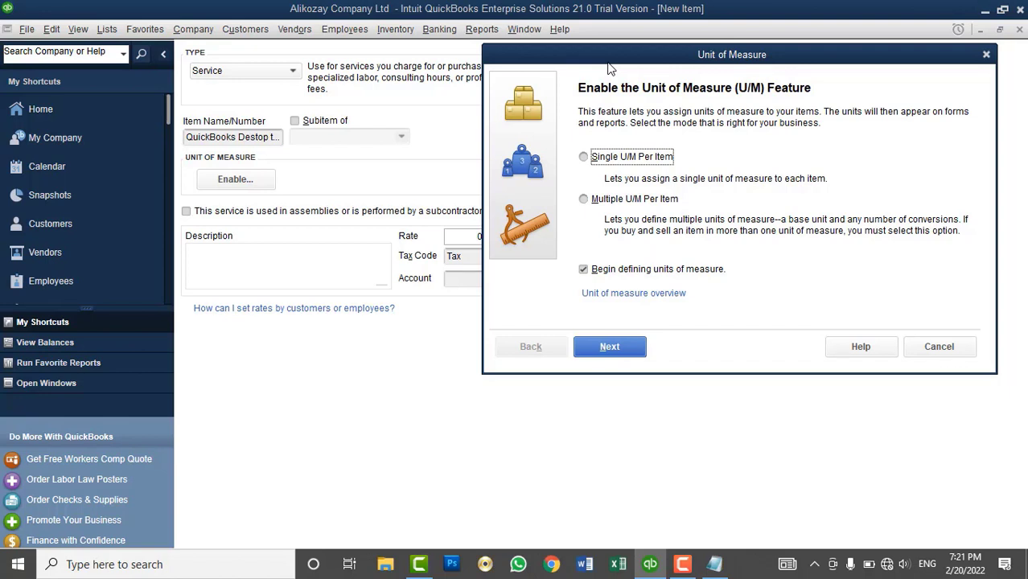
left_click(601, 203)
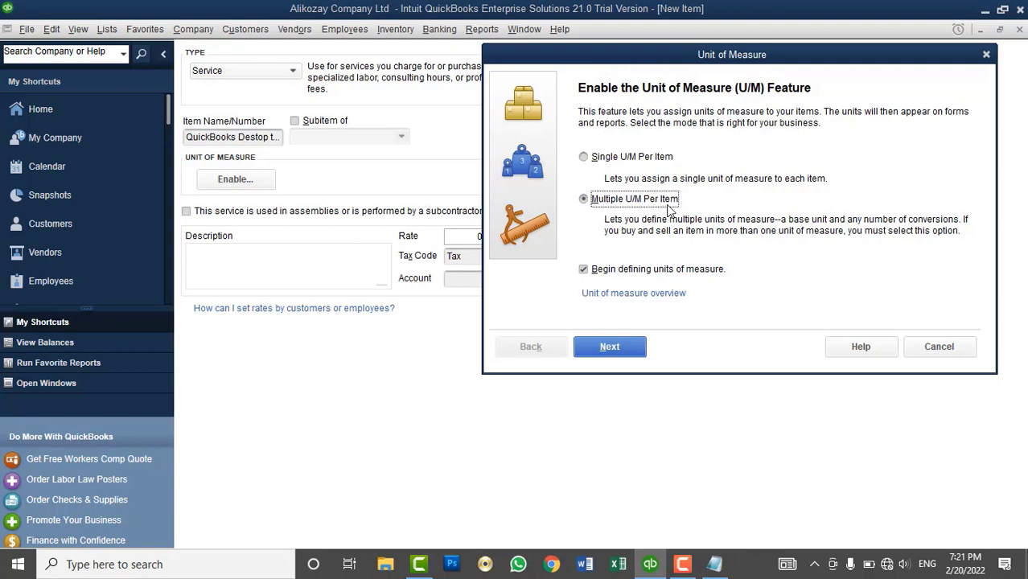
left_click(624, 160)
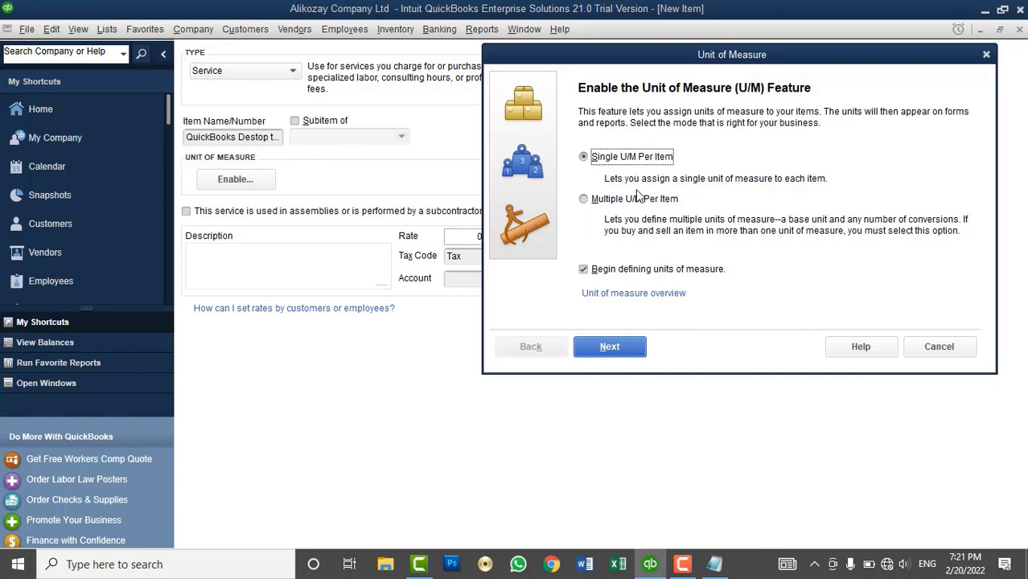
left_click(609, 346)
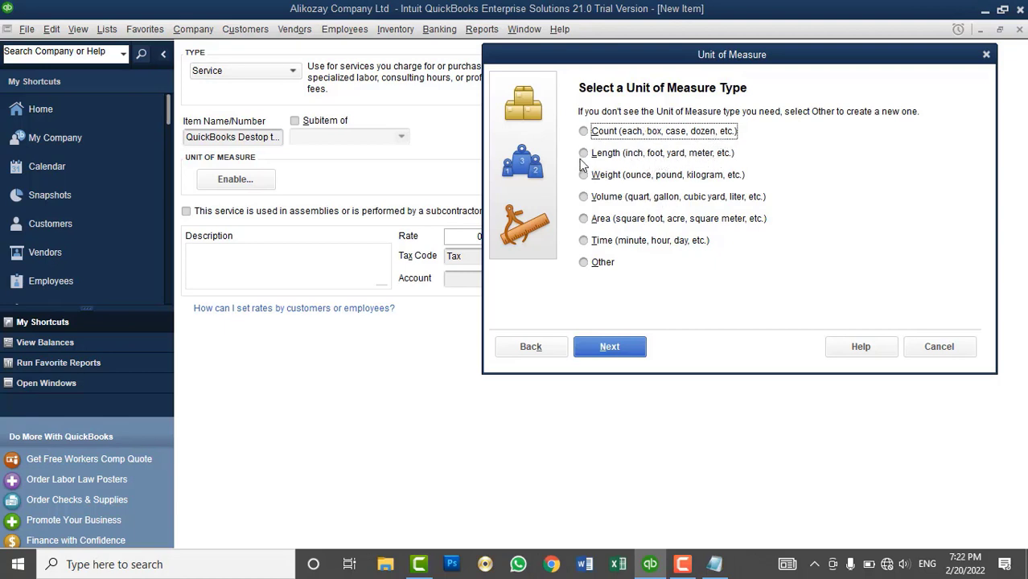
left_click(613, 267)
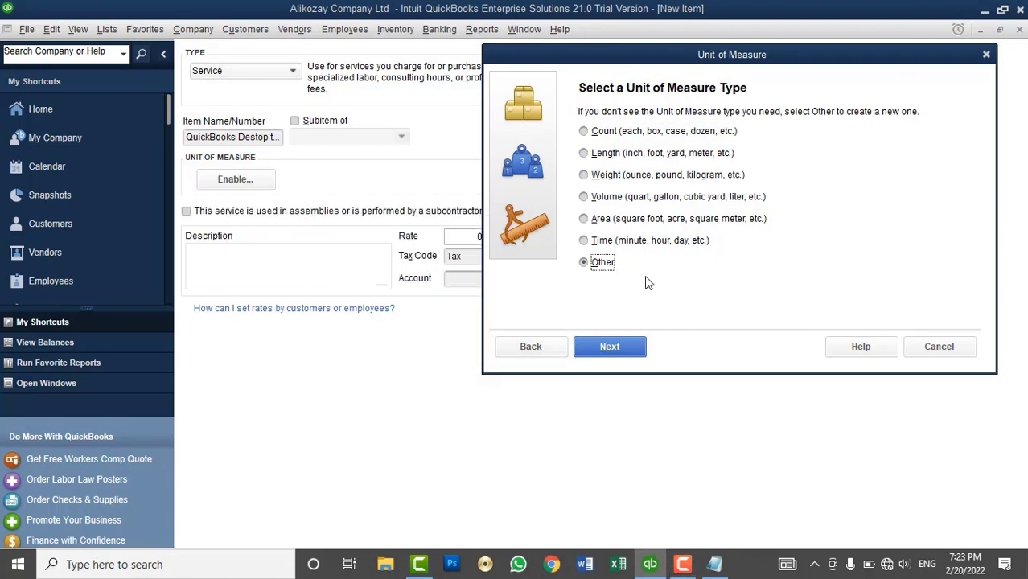
left_click(613, 346)
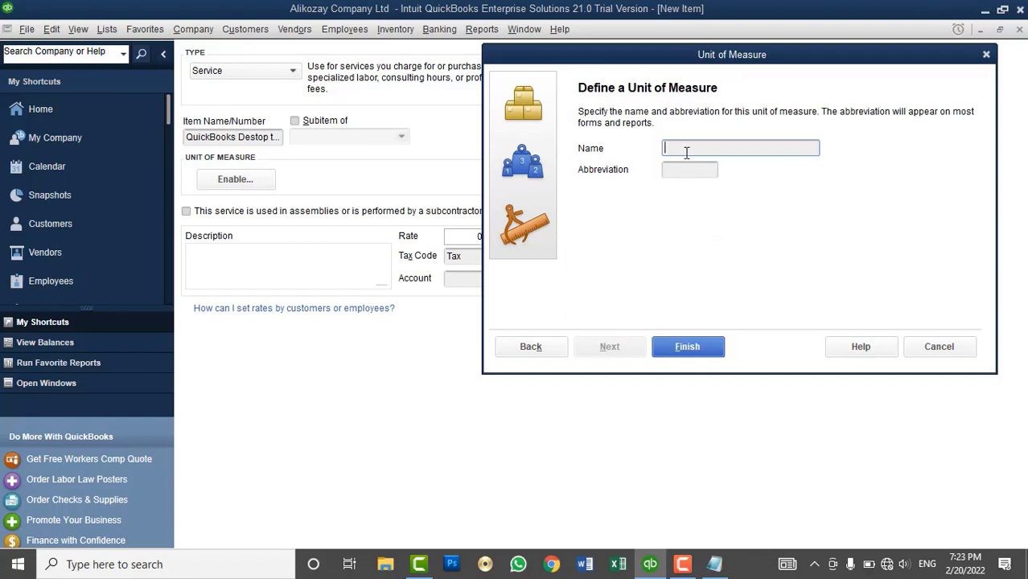
- Define a custom unit named 'Each training' with abbreviation ET
type("Each")
type("training")
key("Tab")
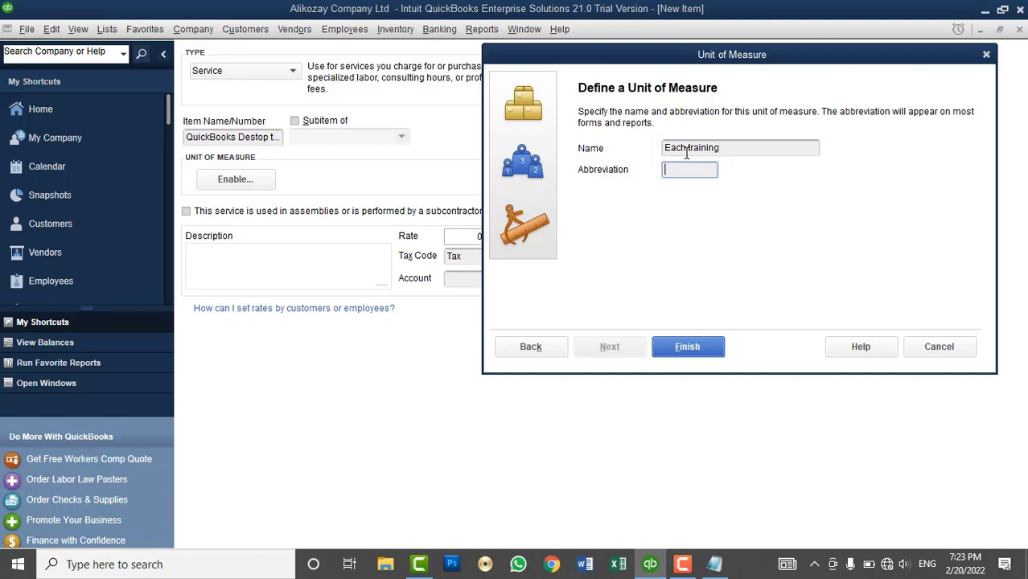
type("ET")
left_click(706, 347)
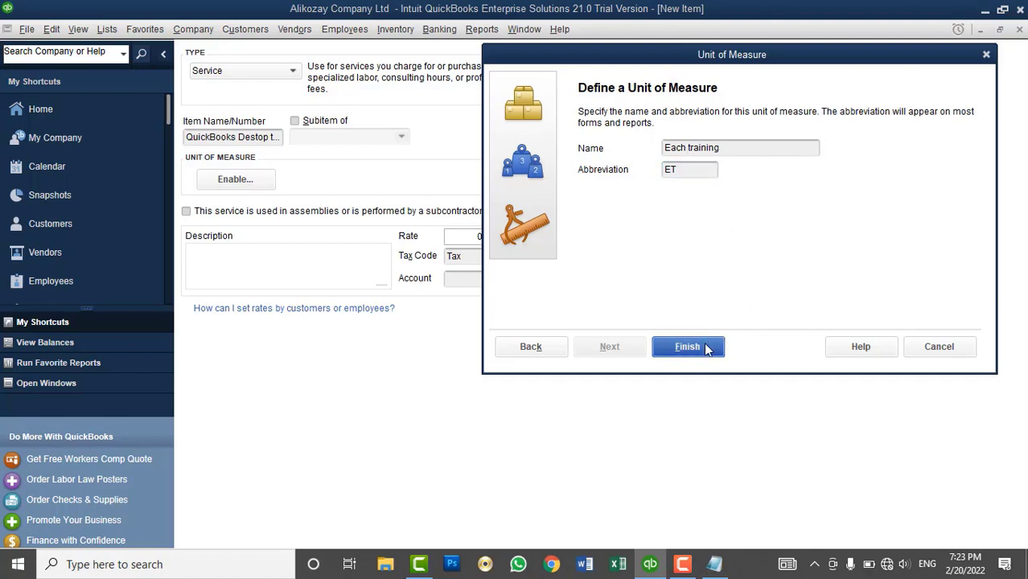
left_click(690, 346)
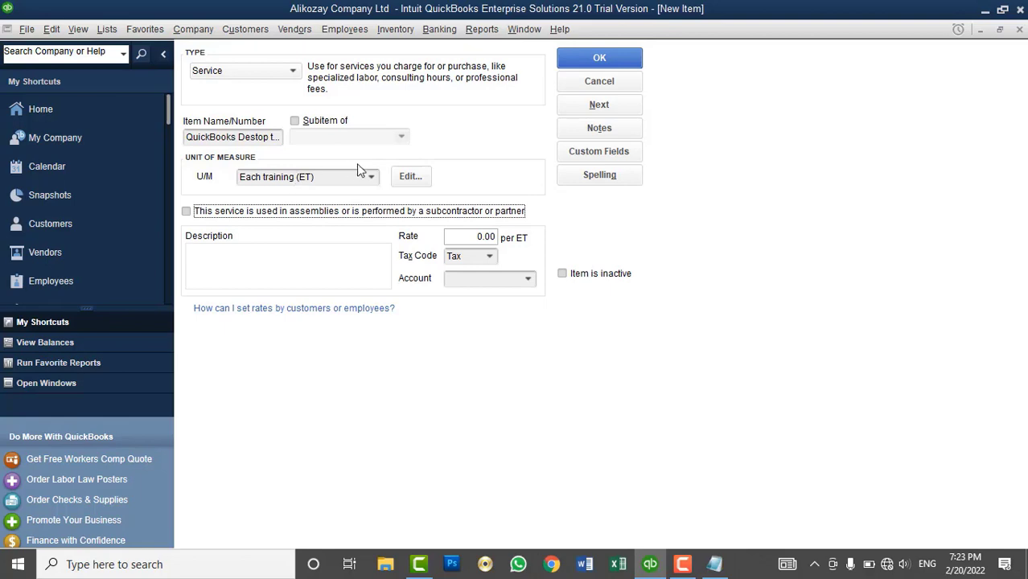
- Switch the item's unit of measure to the standard Count unit each (ea)
left_click(371, 178)
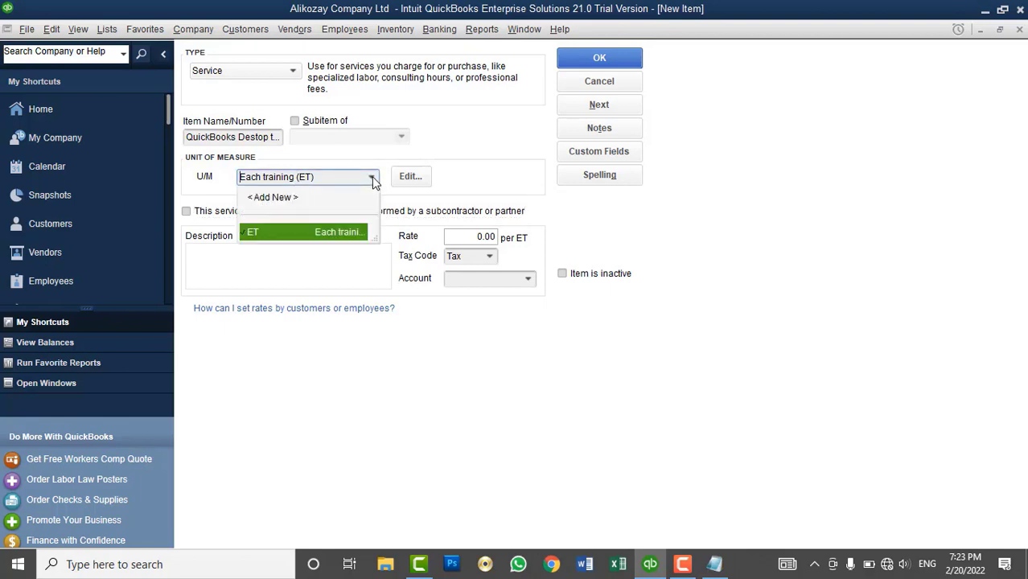
left_click(289, 201)
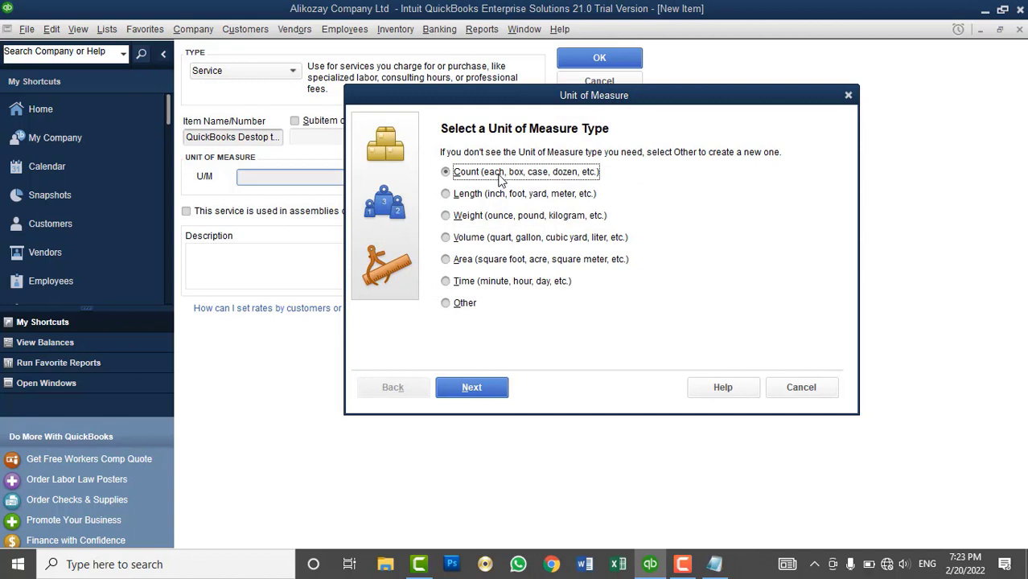
left_click(482, 394)
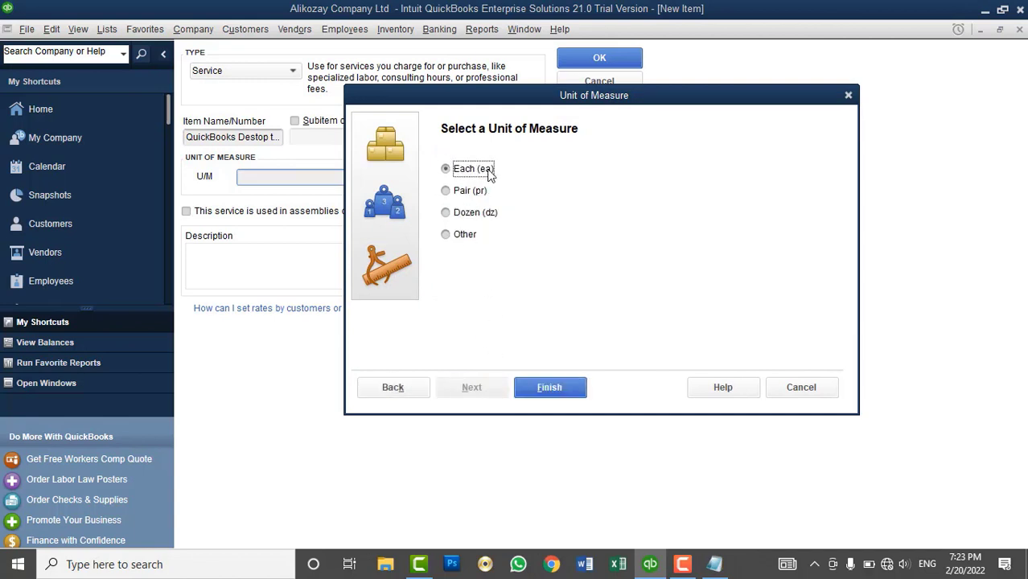
left_click(561, 386)
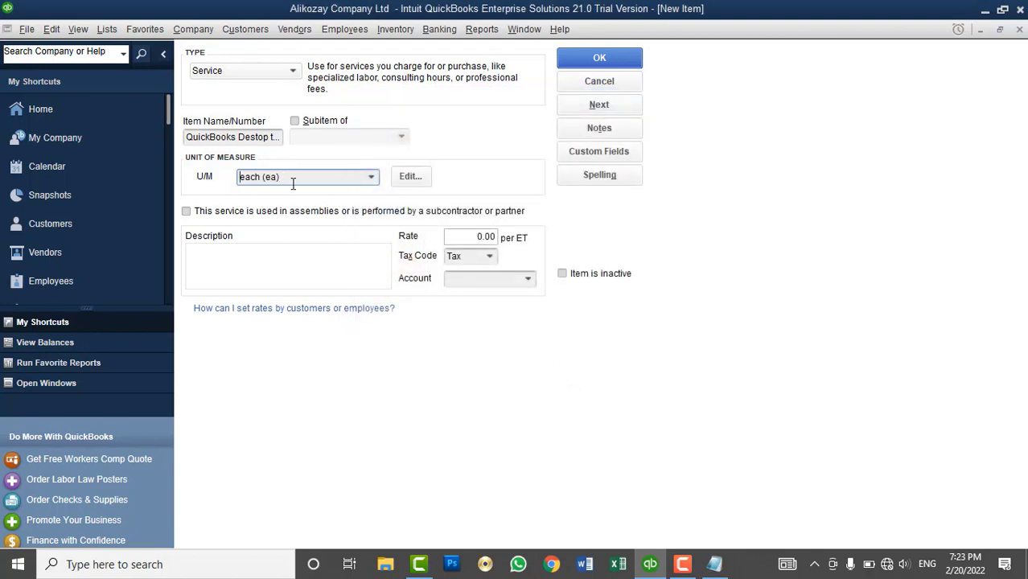
left_click(279, 249)
- Describe the item as basic-to-advance QuickBooks training, rate 3,000, tax code Non
type("T")
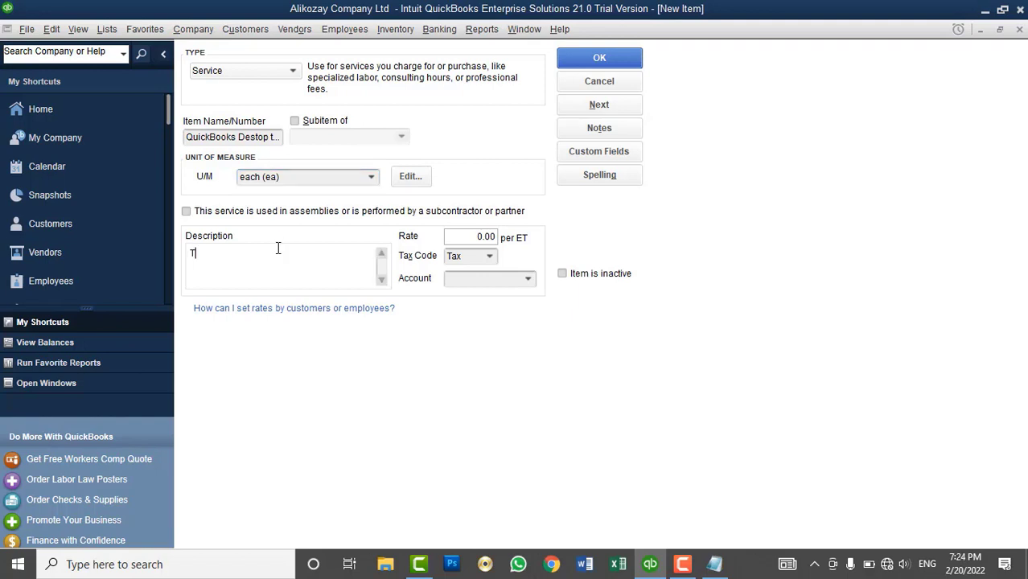
type("his iraining include basic to")
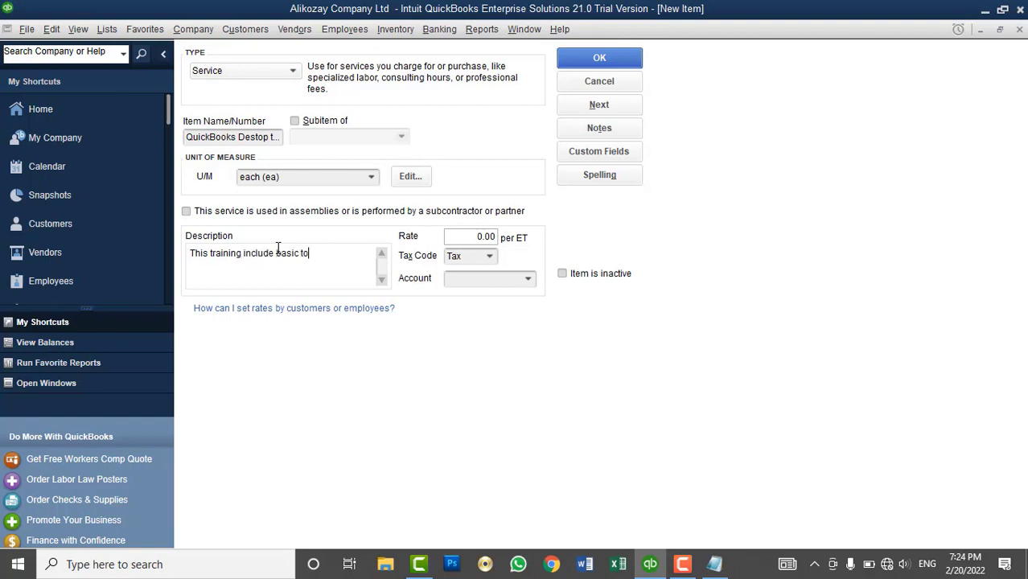
type(" advance level of QuickBoo")
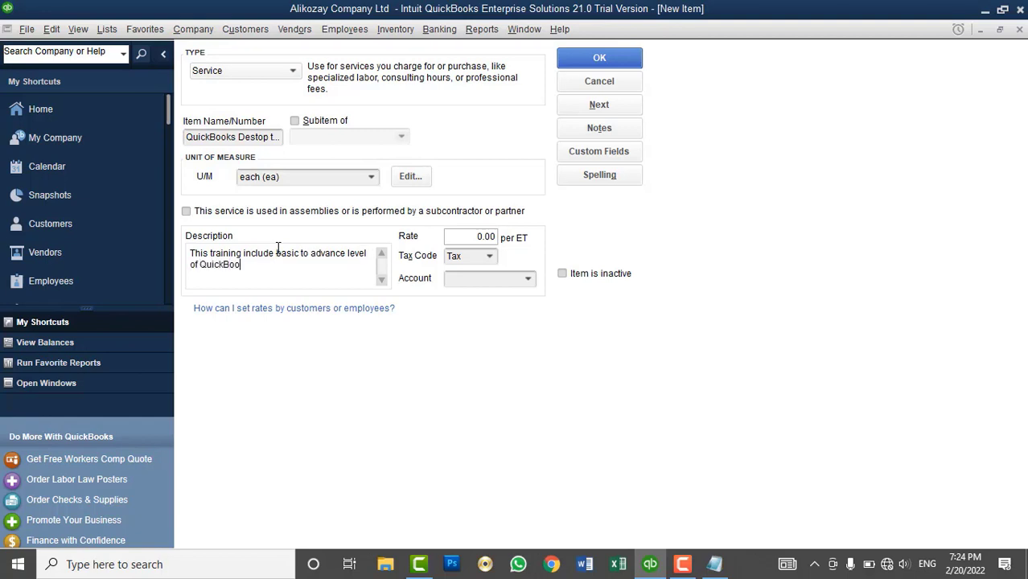
type("ks")
left_click(465, 235)
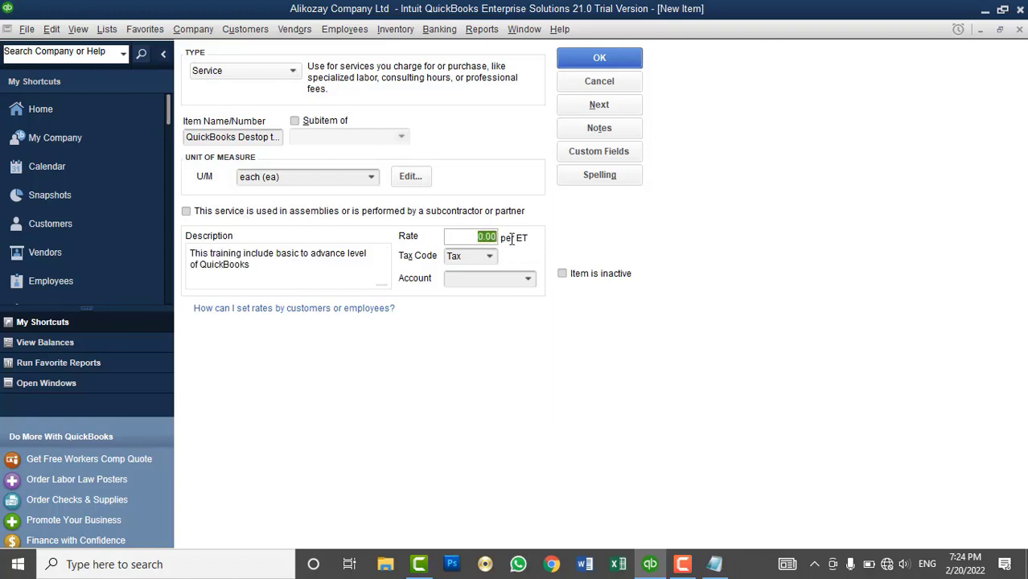
type("3000")
key("Tab")
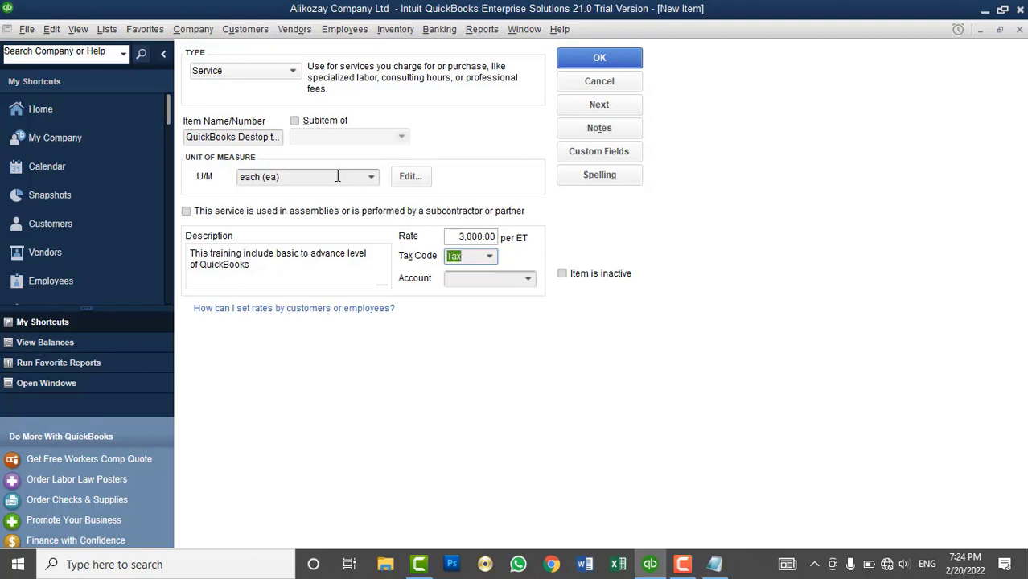
left_click(490, 256)
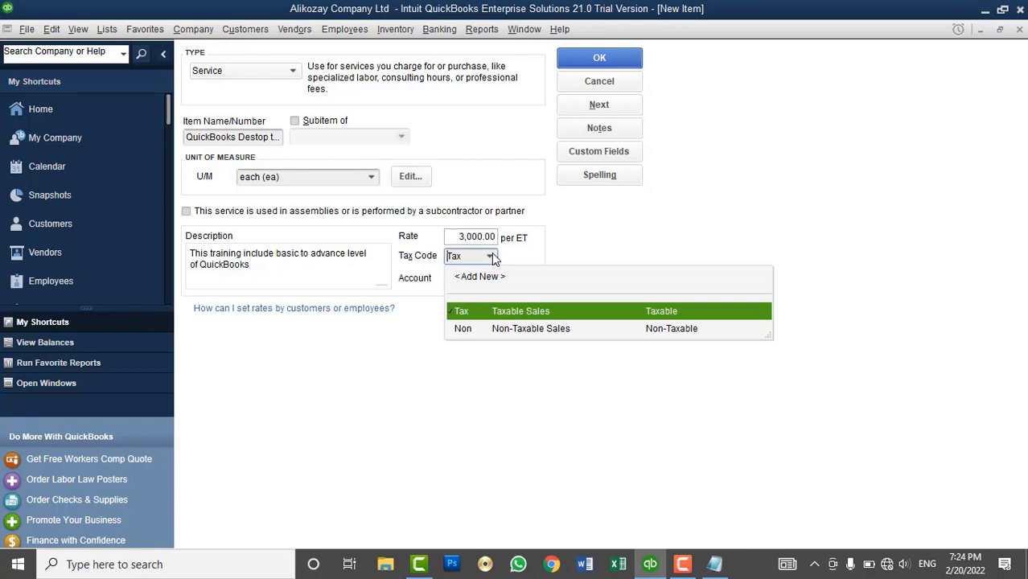
left_click(504, 328)
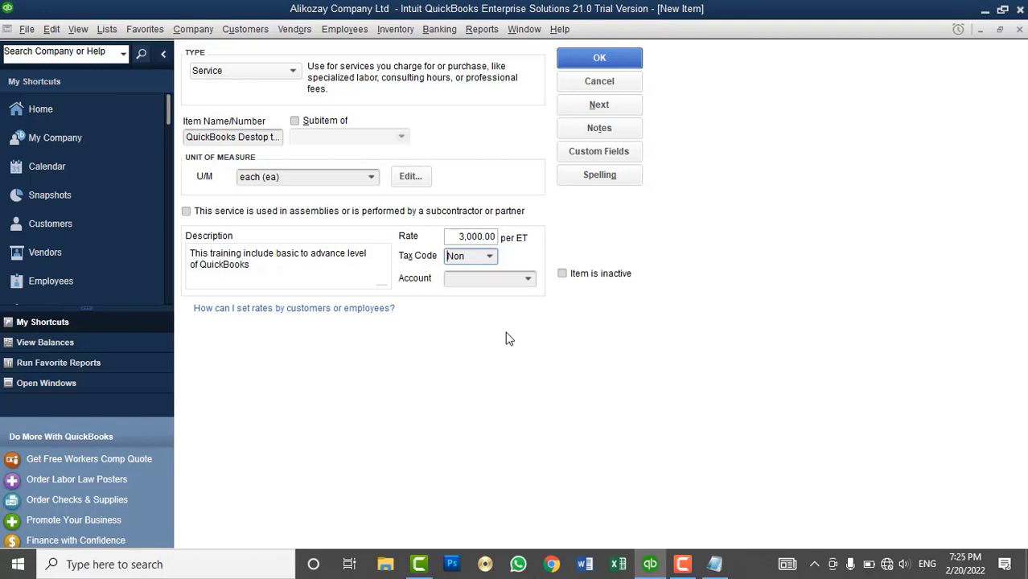
left_click(299, 272)
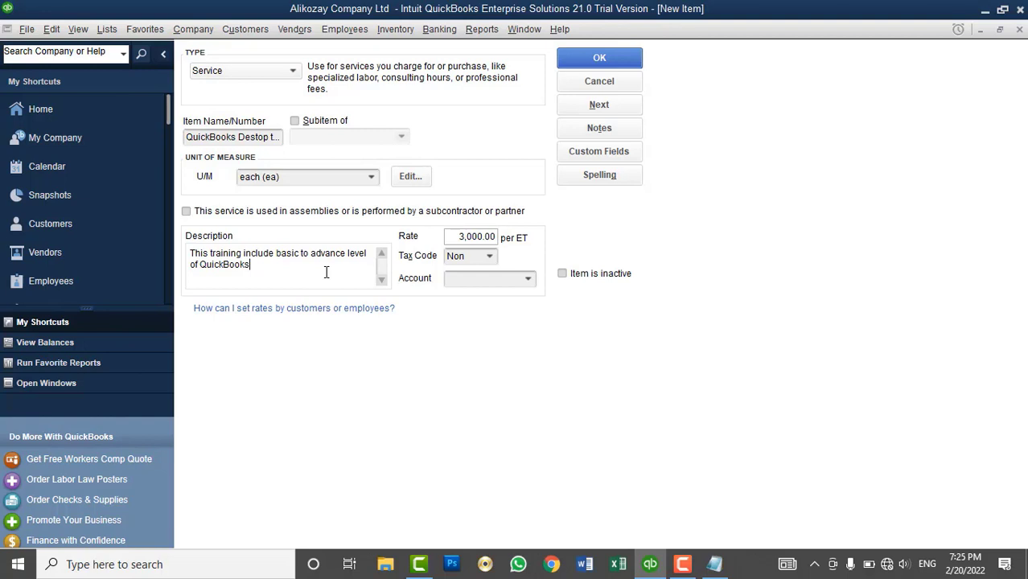
- Create an Income account named 'Service Income' and assign it to the training item
left_click(527, 279)
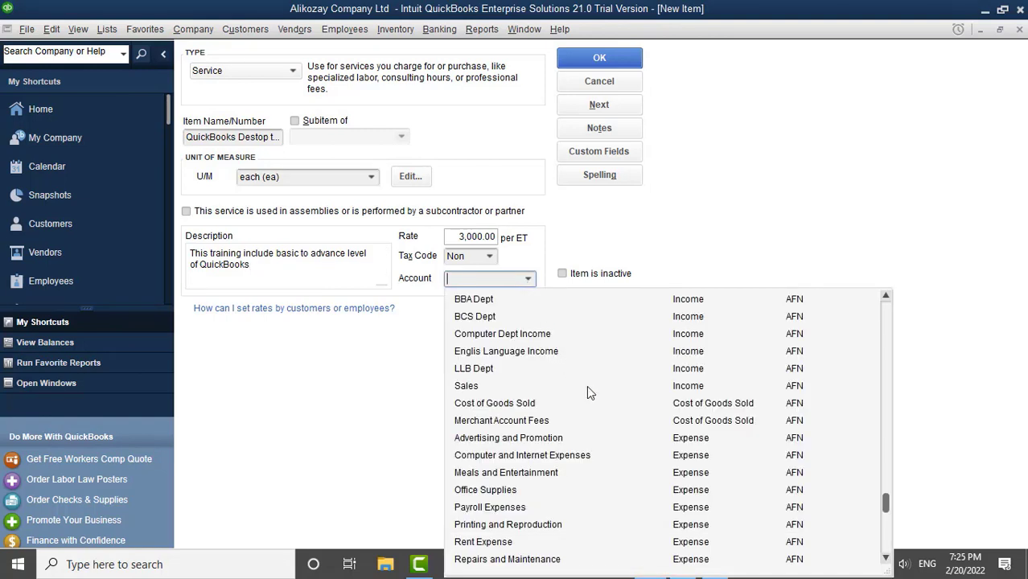
scroll(637, 337, "up", 1)
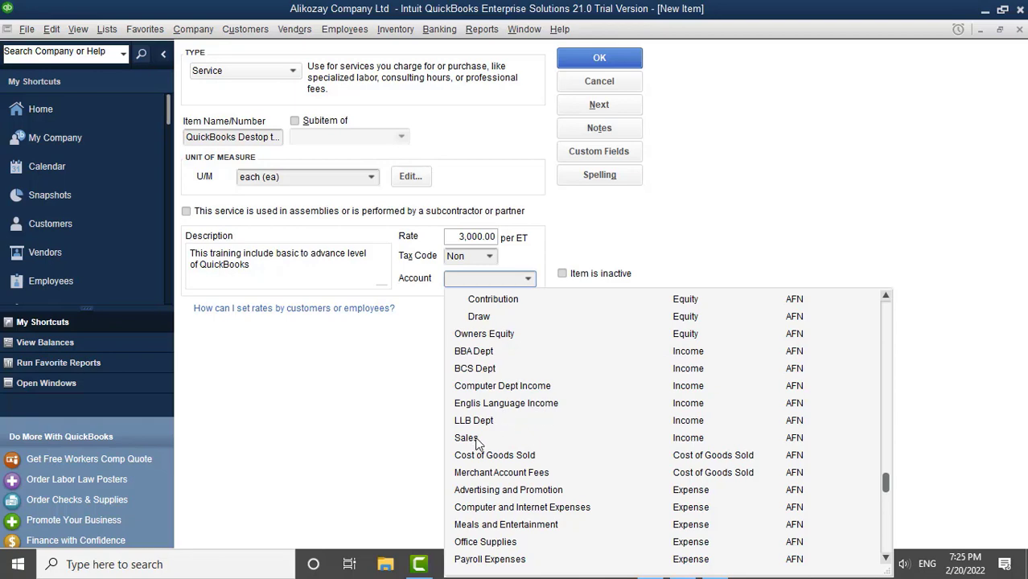
scroll(587, 410, "up", 6)
scroll(587, 410, "up", 4)
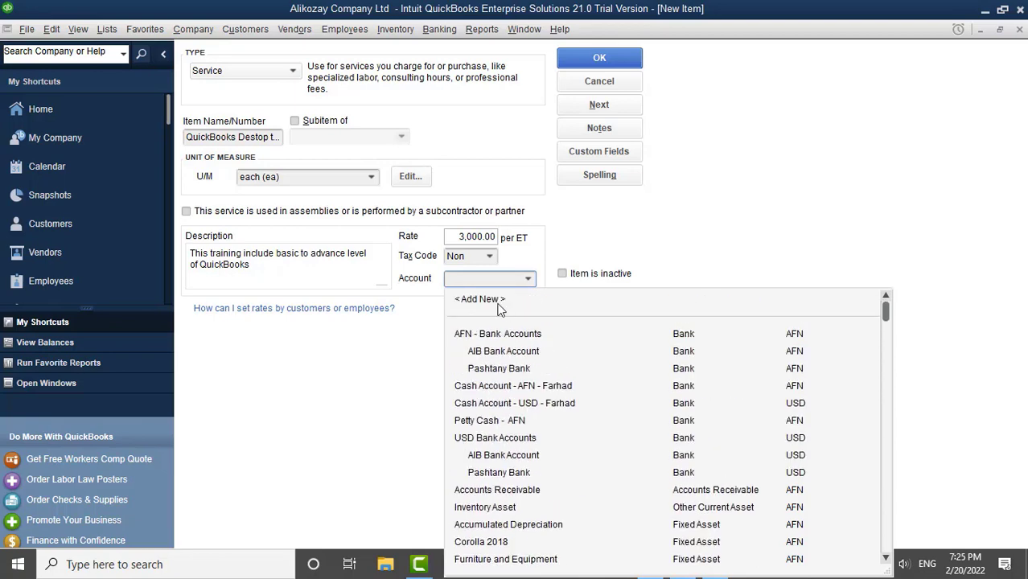
left_click(488, 301)
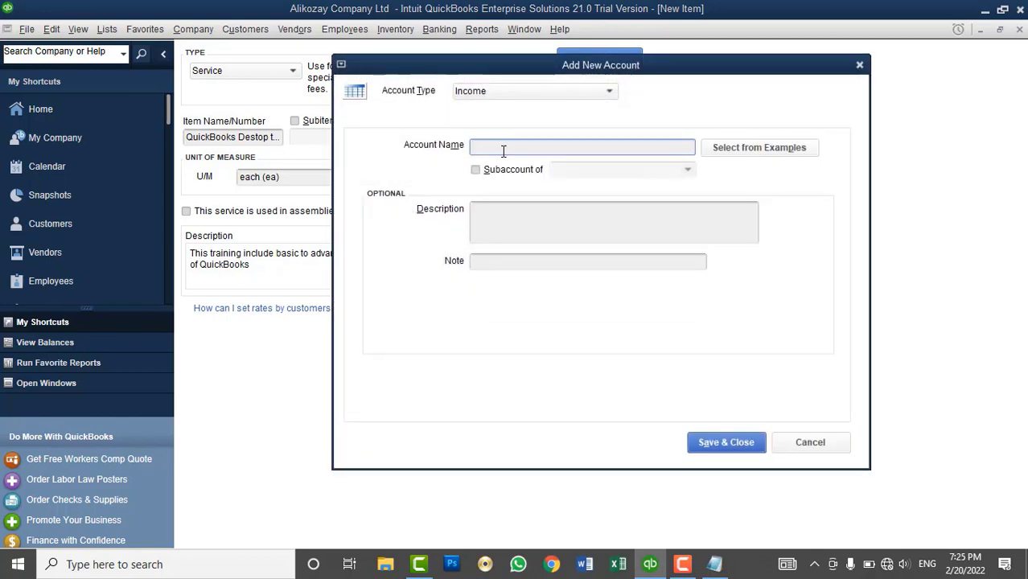
type("Servi")
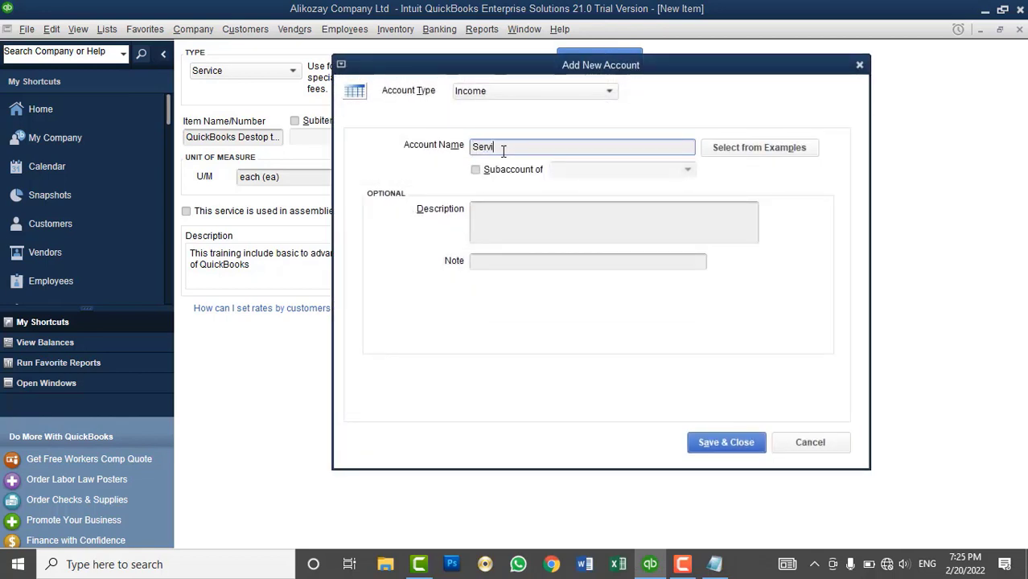
type("ce Inc")
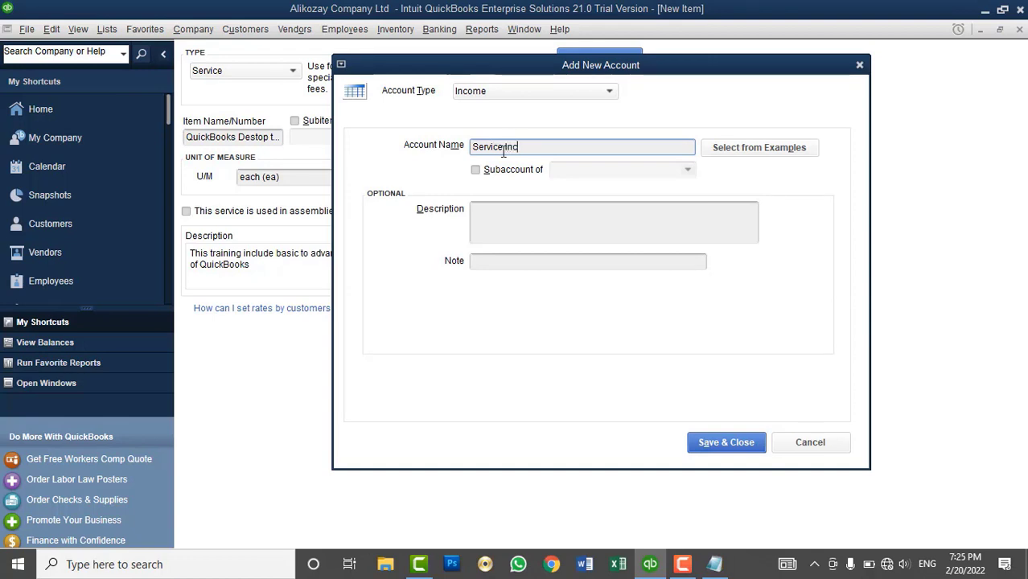
type("ome")
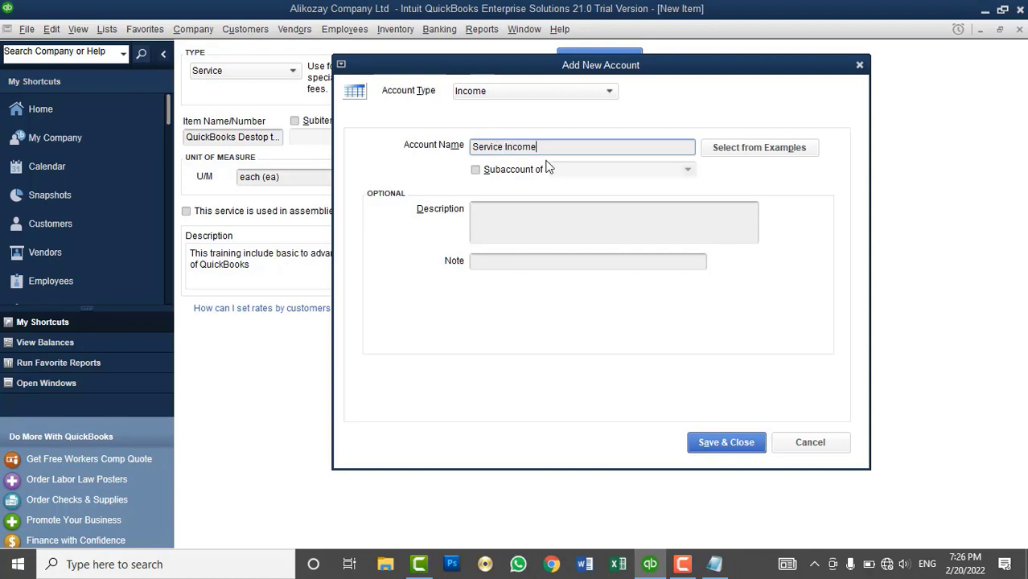
left_click(711, 447)
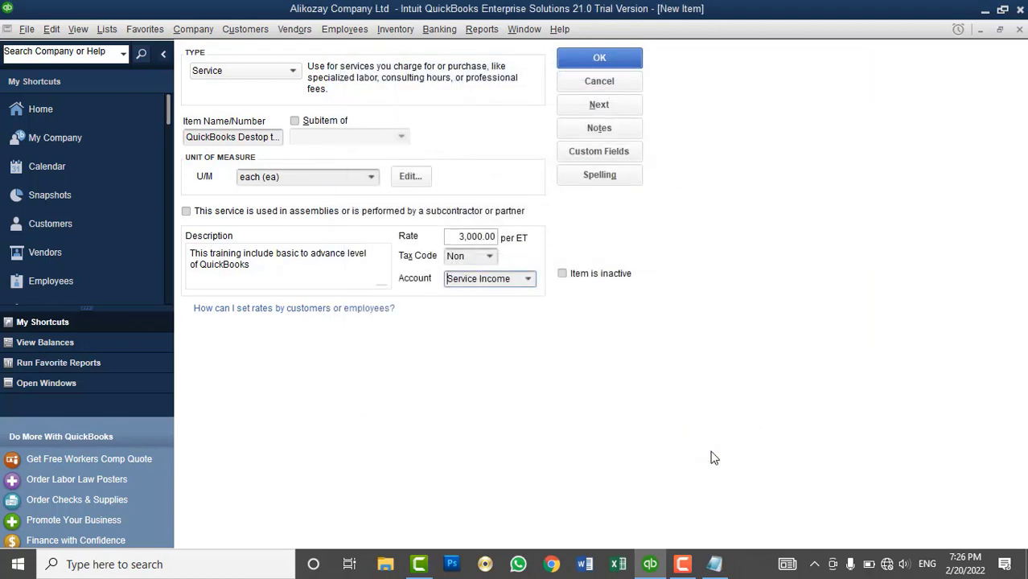
- Save the training item and correct its name from 'Destop' to 'QuickBooks Desktop training'
left_click(604, 65)
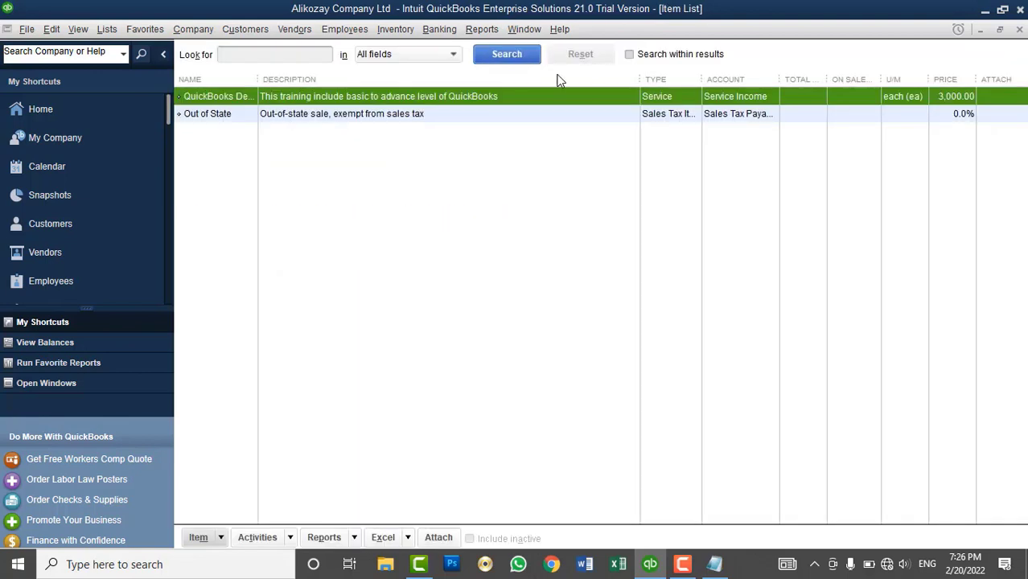
left_click_drag(253, 81, 344, 119)
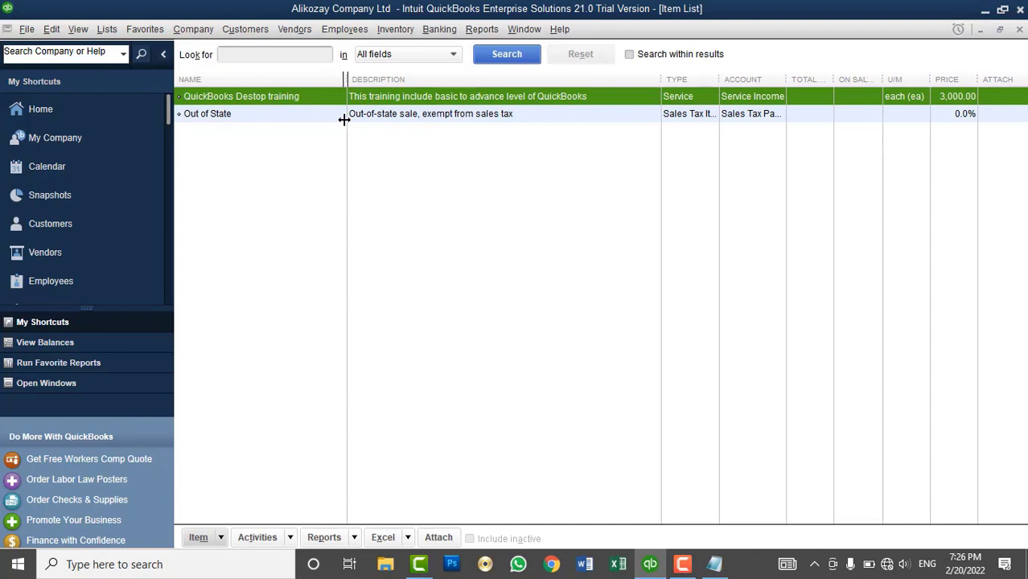
right_click(254, 97)
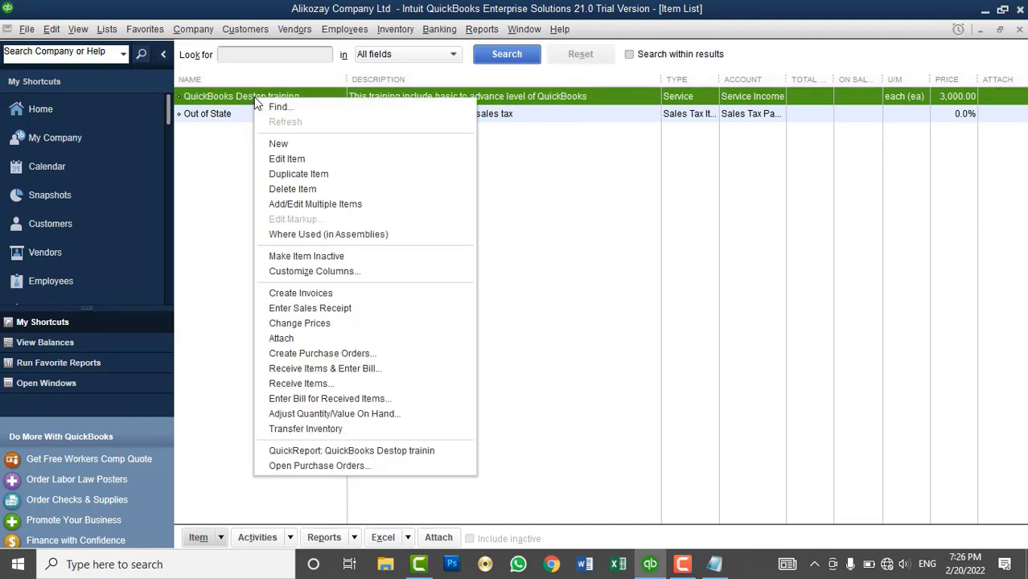
left_click(298, 153)
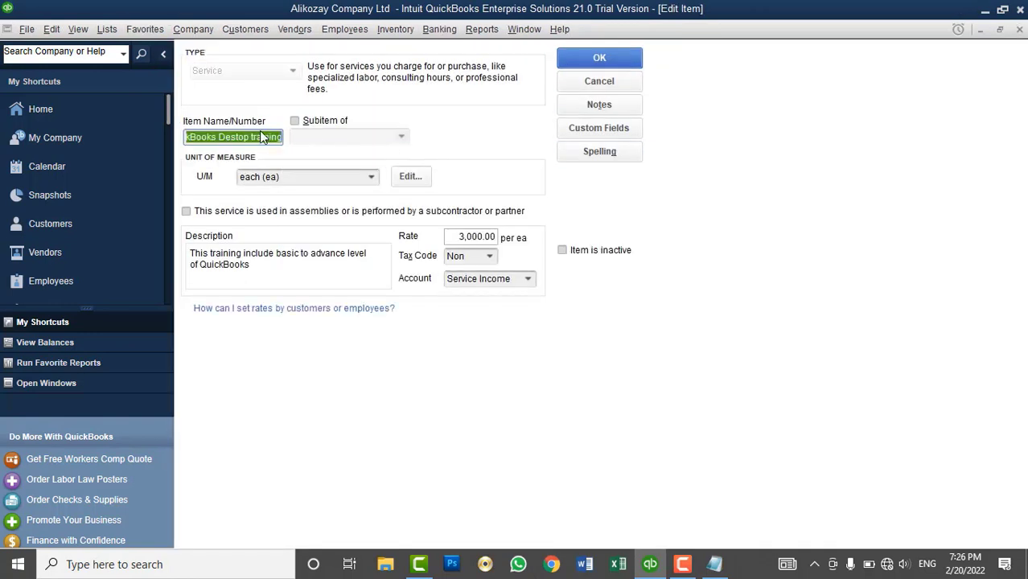
left_click(237, 136)
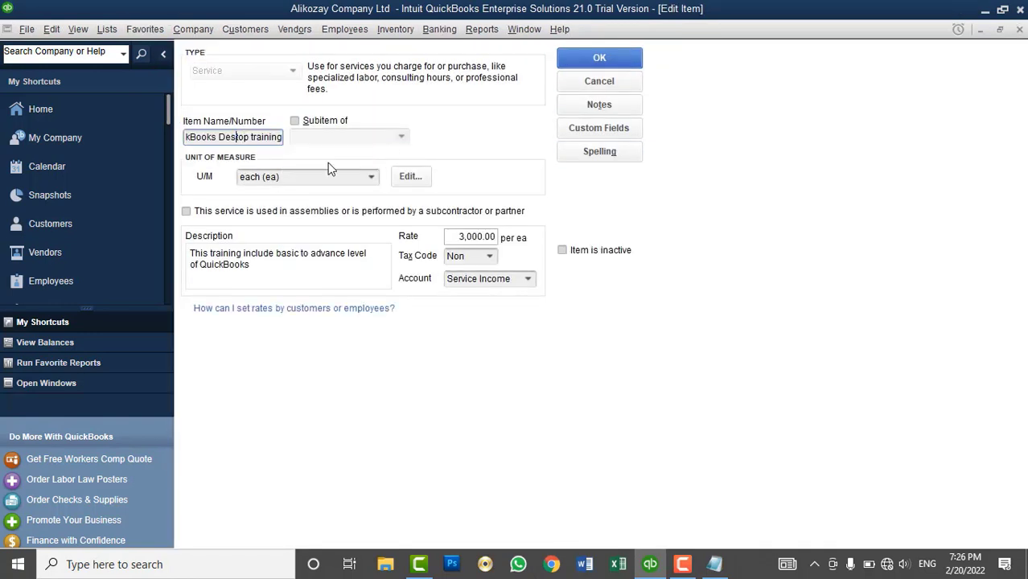
type("k")
left_click(634, 58)
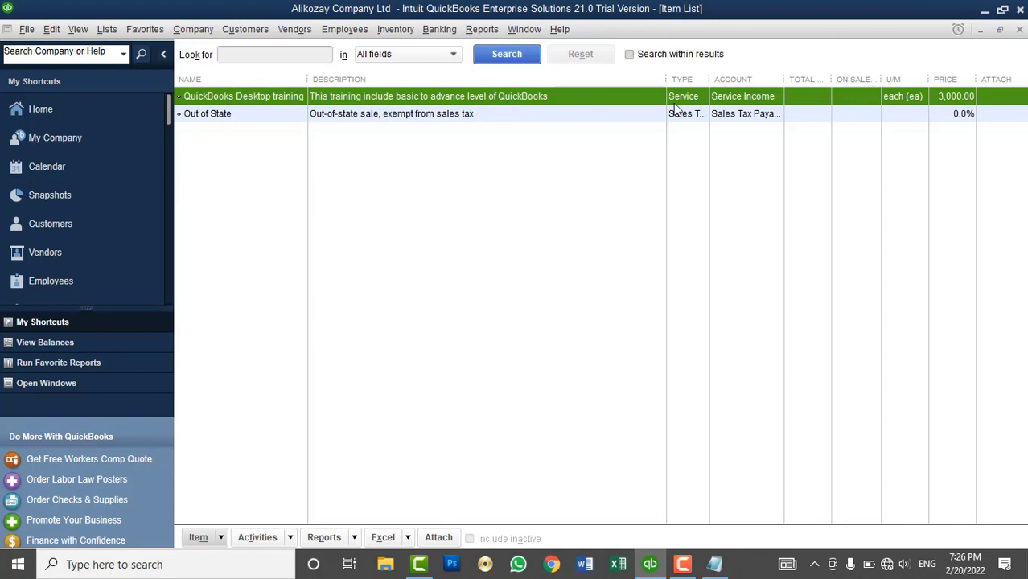
mouse_move(664, 80)
left_mouse_down()
mouse_move(591, 80)
mouse_move(672, 88)
left_mouse_up()
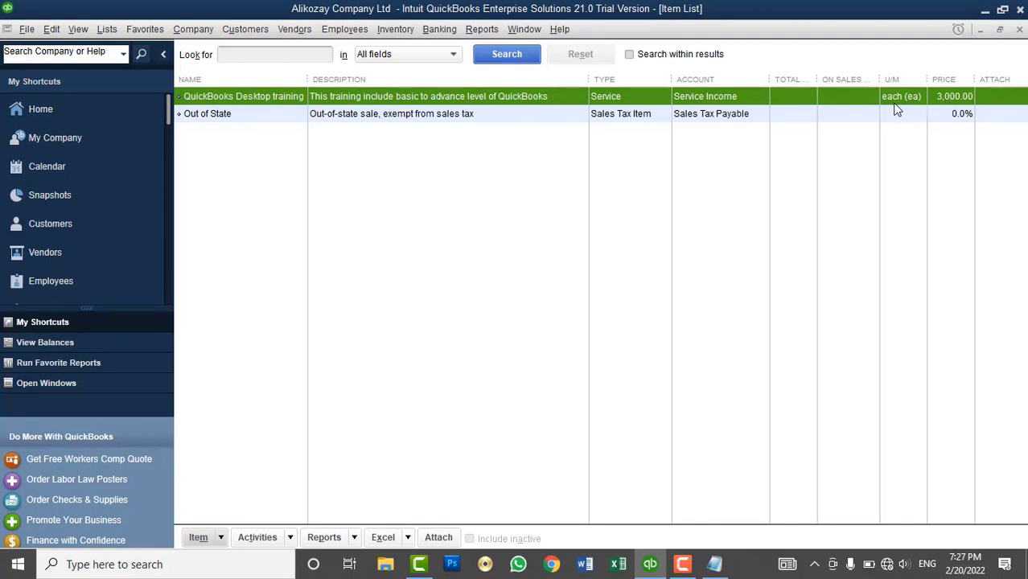
- Start a new Service item named 'QuickBooks technical Support'
right_click(469, 211)
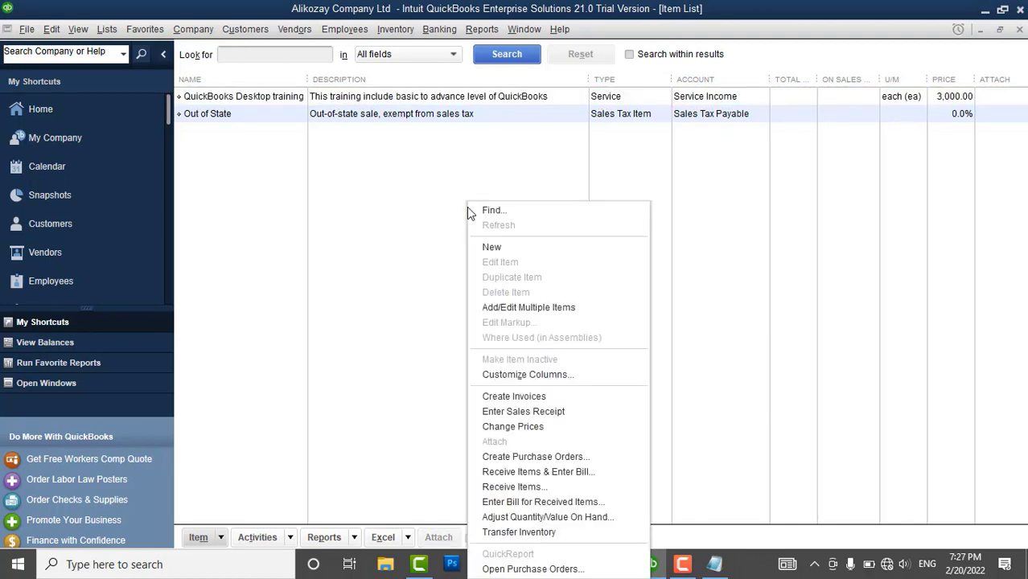
left_click(489, 247)
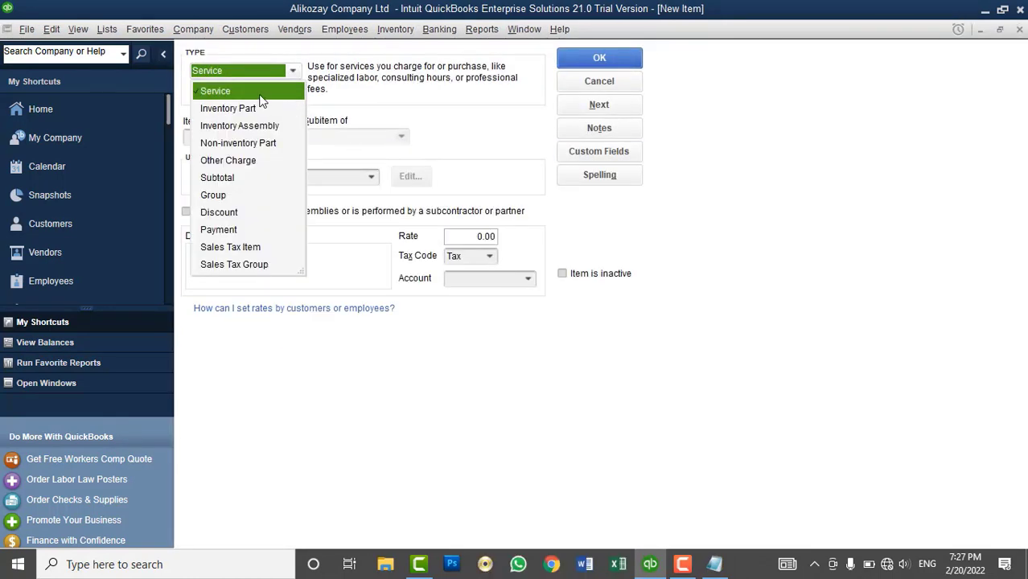
left_click(260, 95)
left_click(232, 137)
type("Q")
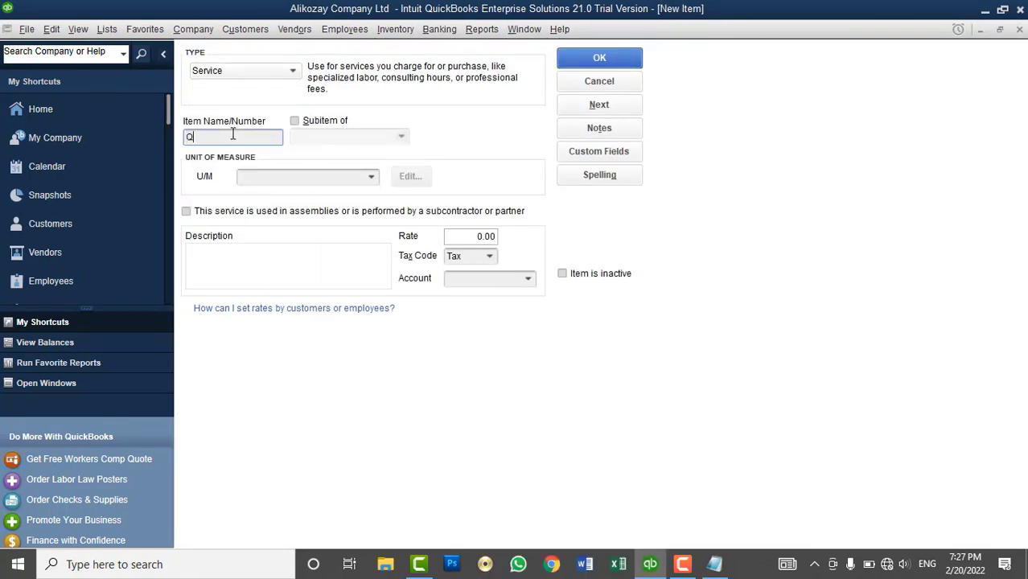
type("UickB")
type("s")
key("BackSpace")
key("BackSpace")
type("oks")
key("BackSpace")
key("BackSpace")
key("BackSpace")
key("BackSpace")
key("BackSpace")
key("BackSpace")
key("BackSpace")
key("BackSpace")
key("BackSpace")
key("BackSpace")
type("uickBooks technical Support")
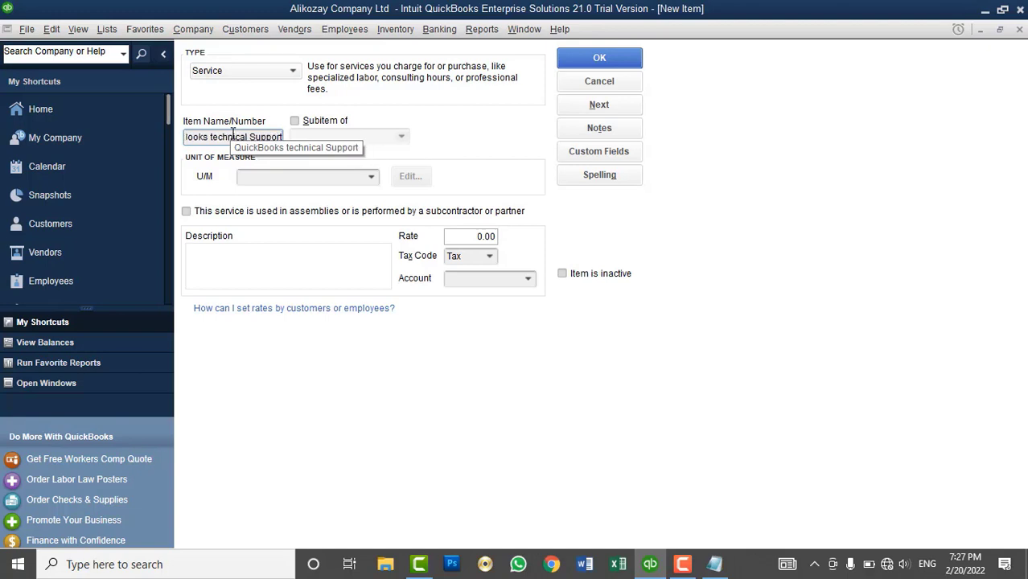
key("BackSpace")
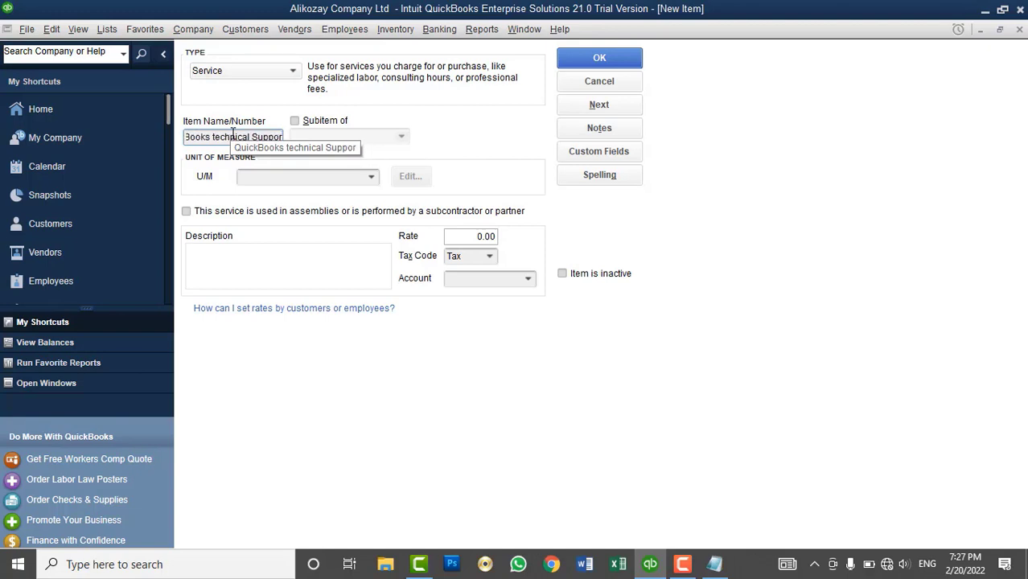
type("t")
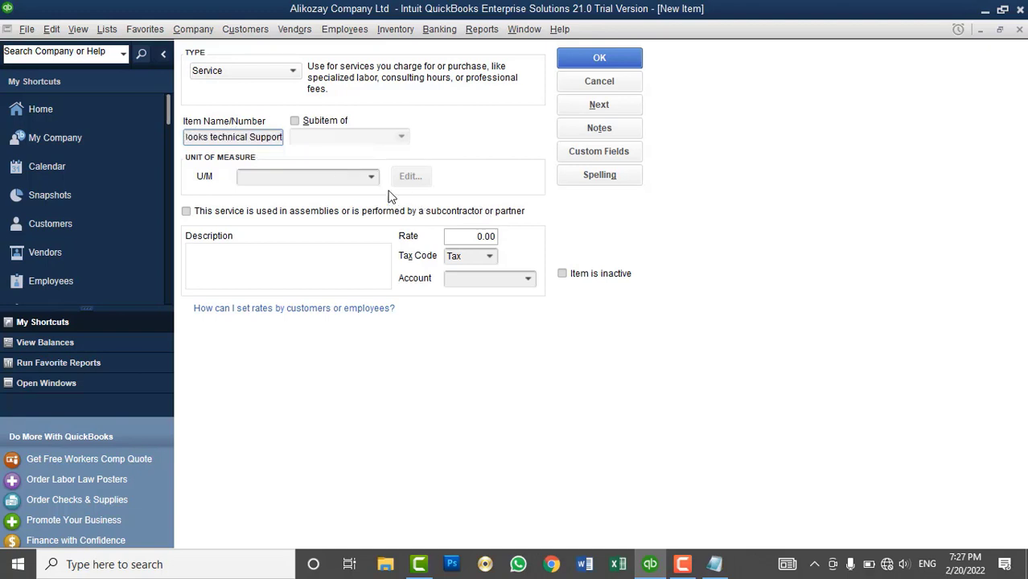
- Set its unit to each (ea), rate 5,000, description 'All types of support', tax code Tax
left_click(367, 182)
left_click(372, 177)
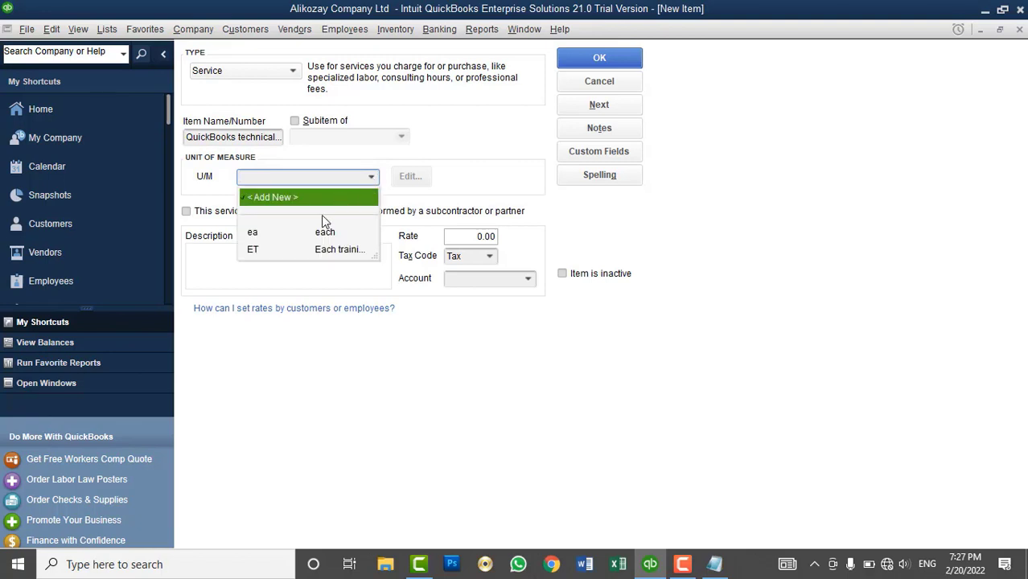
left_click(278, 233)
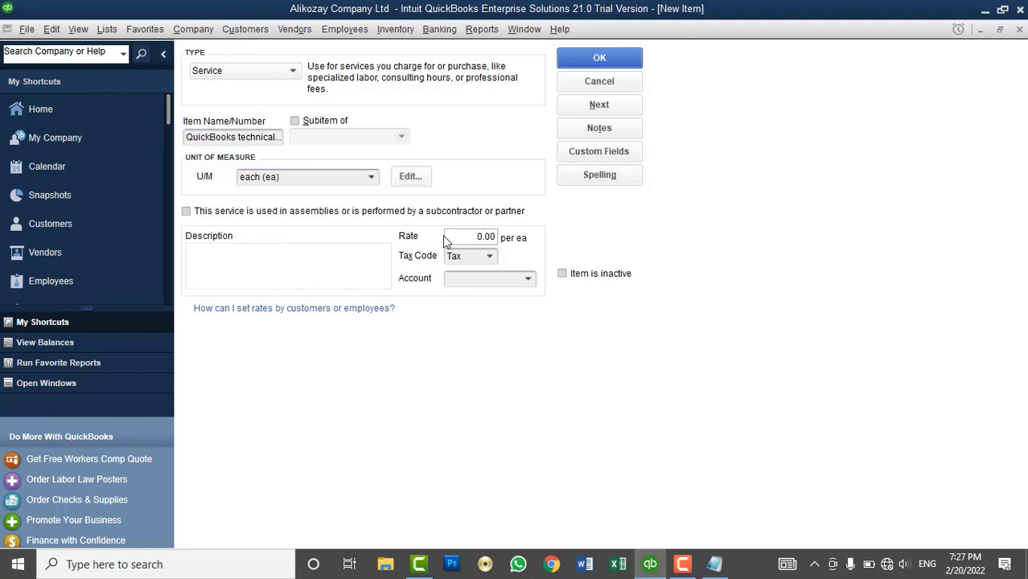
left_click(492, 241)
type("5000")
key("Tab")
left_click(342, 266)
type("All types of ")
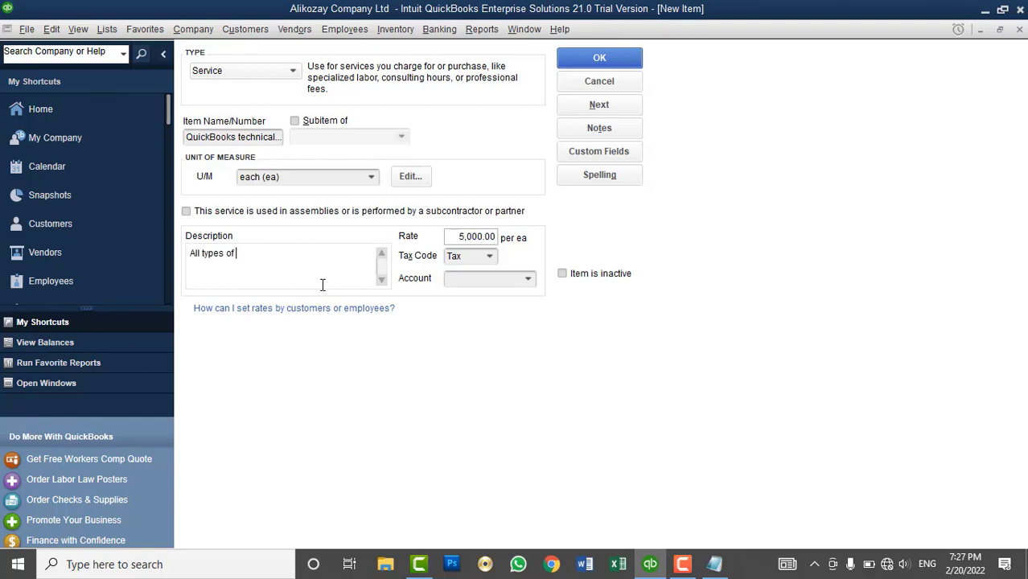
type("support")
left_click(490, 255)
left_click(489, 256)
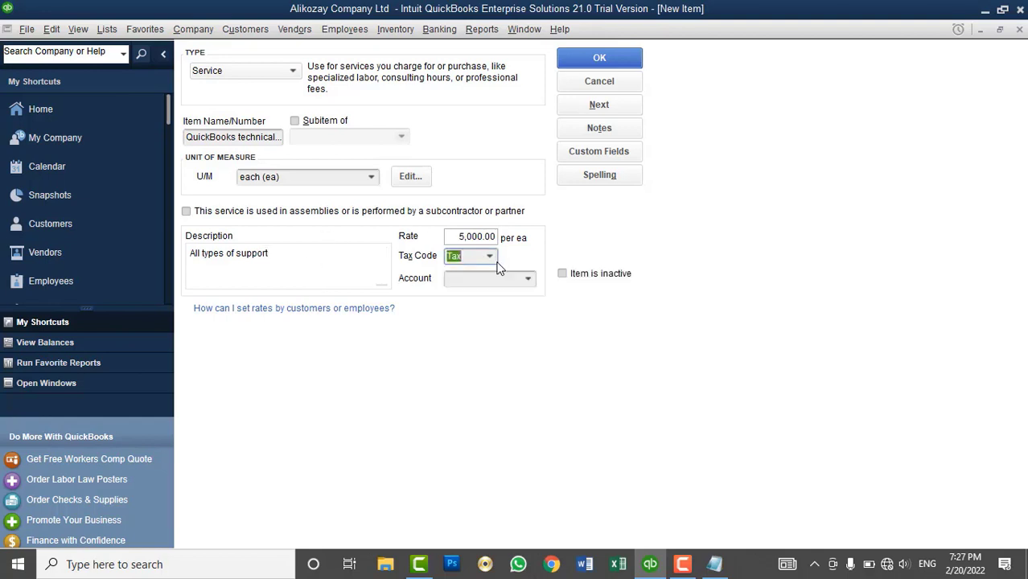
- Assign the Service Income account, keep it a standalone item, and save it
left_click(528, 279)
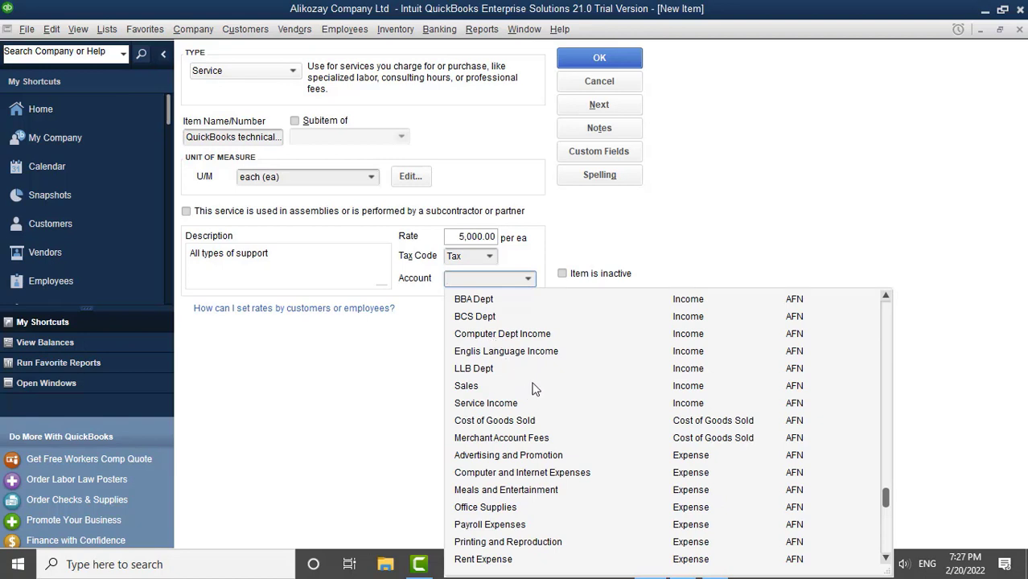
scroll(531, 390, "up", 1)
scroll(533, 389, "down", 1)
left_click(504, 405)
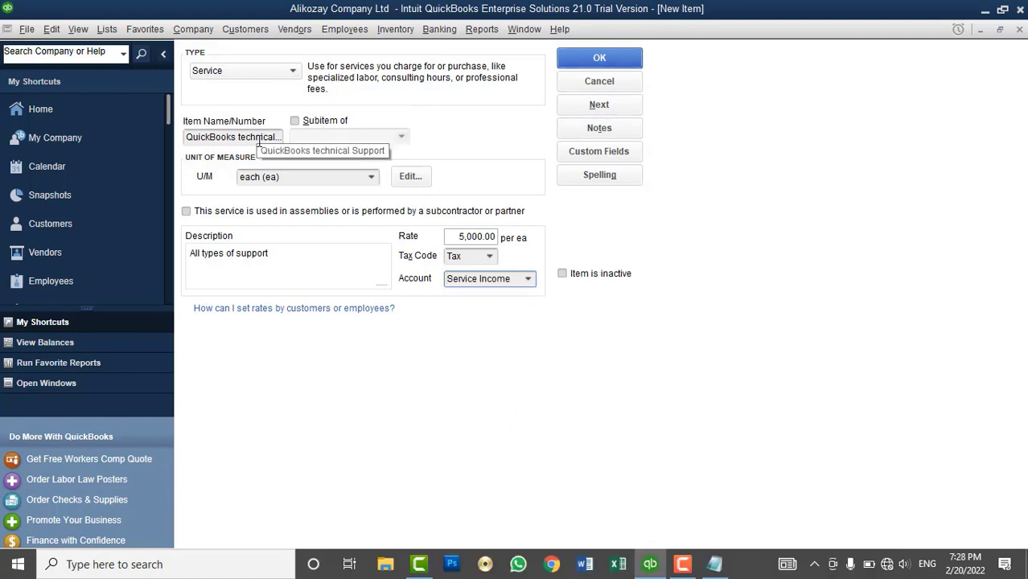
left_click(309, 122)
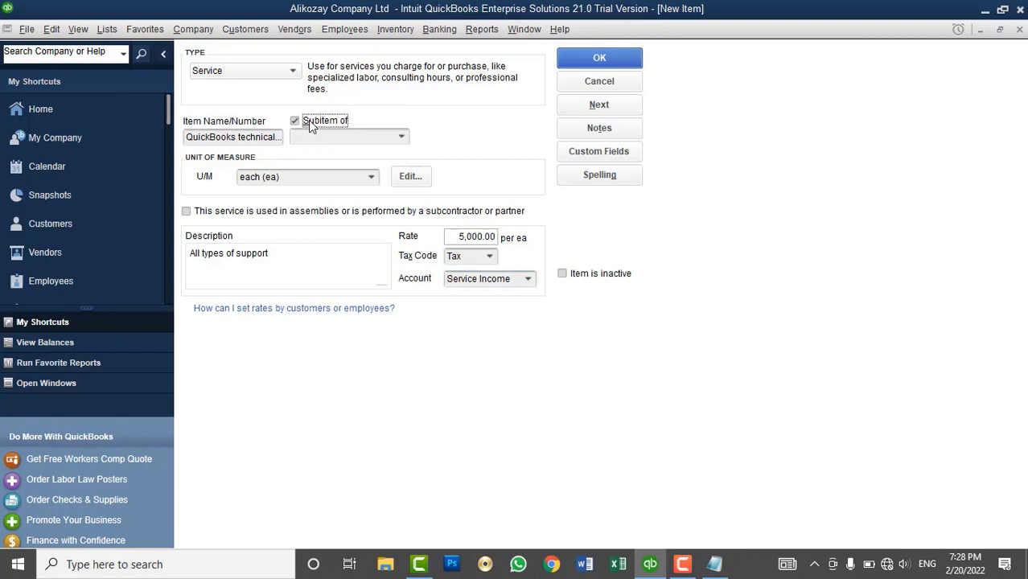
left_click(402, 138)
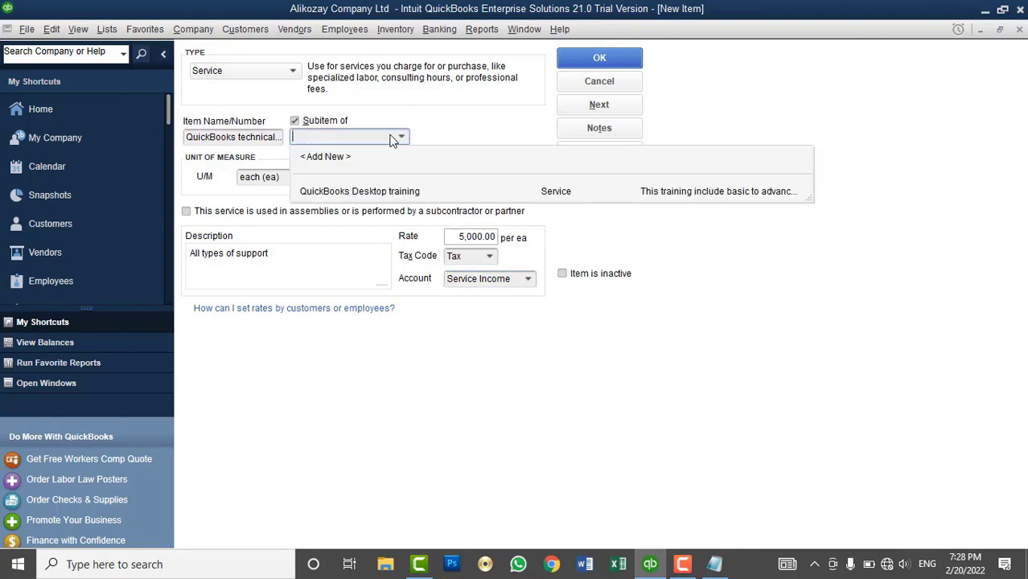
left_click(348, 121)
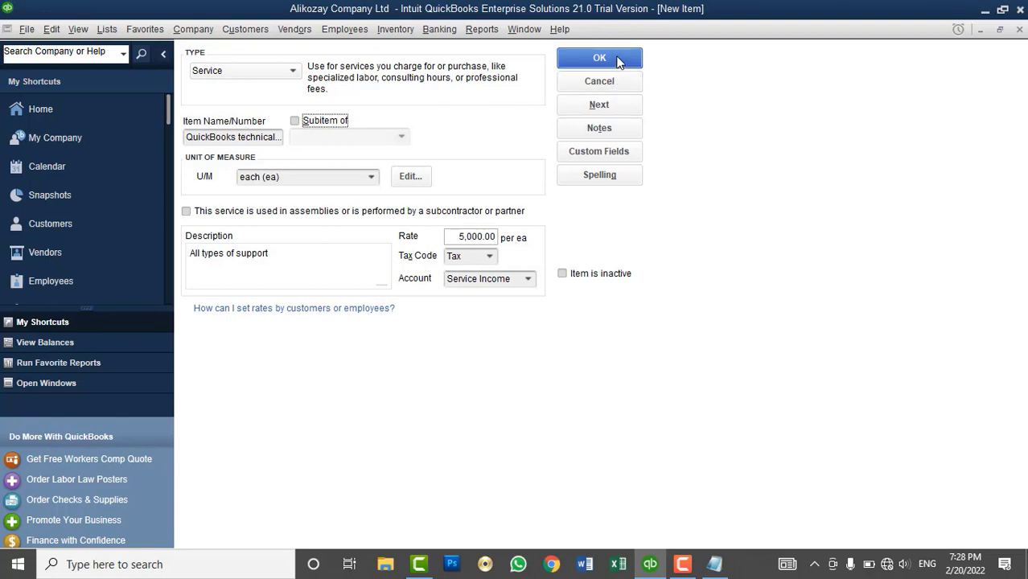
left_click(599, 58)
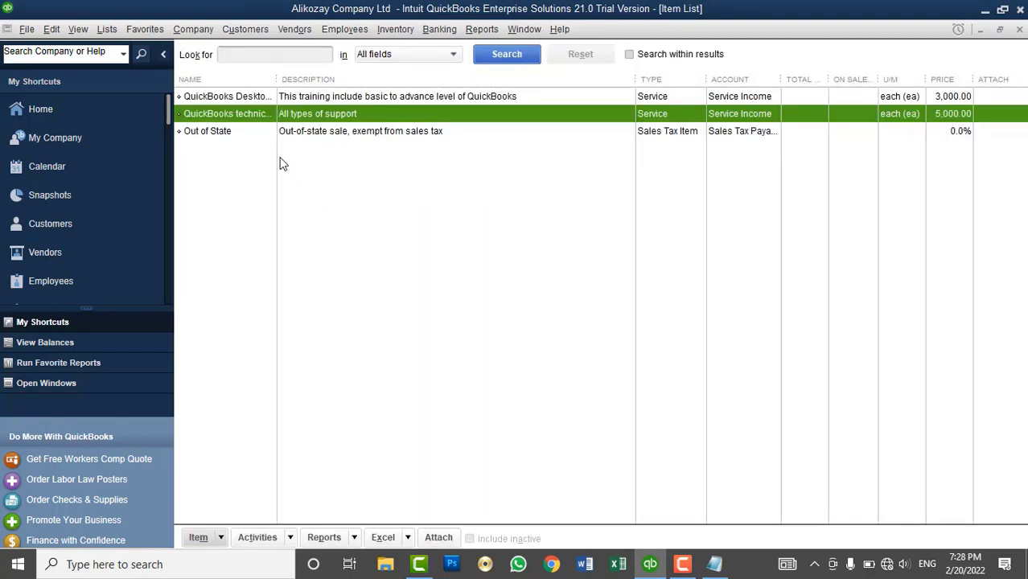
left_click_drag(279, 78, 351, 77)
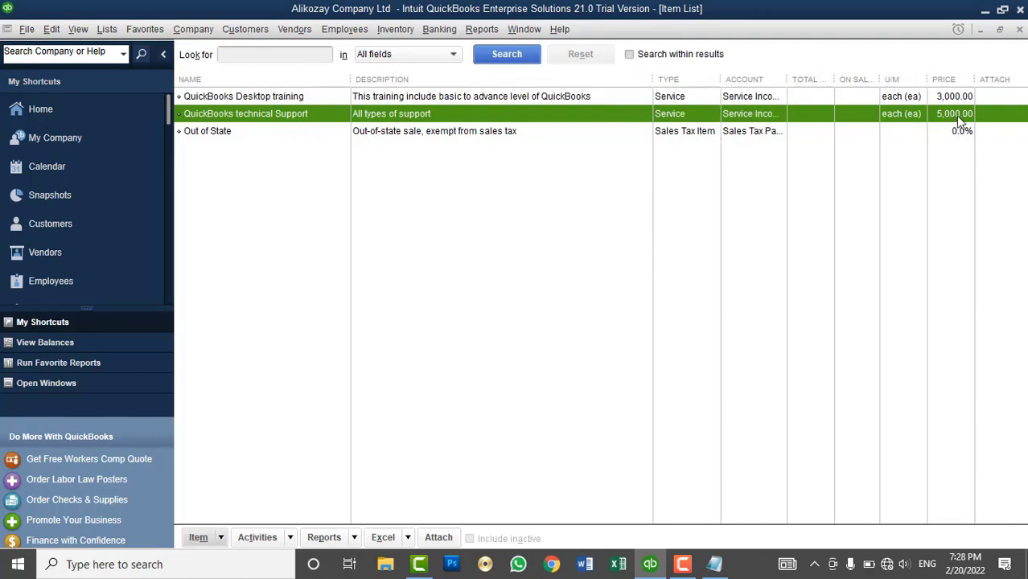
- Create a new Service item named 'Proposal Writting' with unit each (ea)
right_click(455, 211)
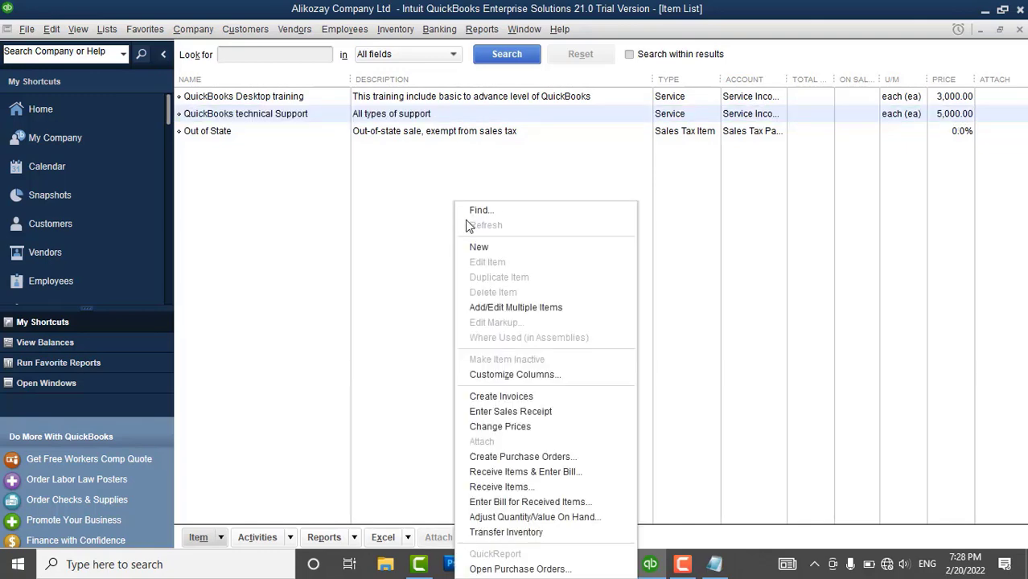
left_click(481, 240)
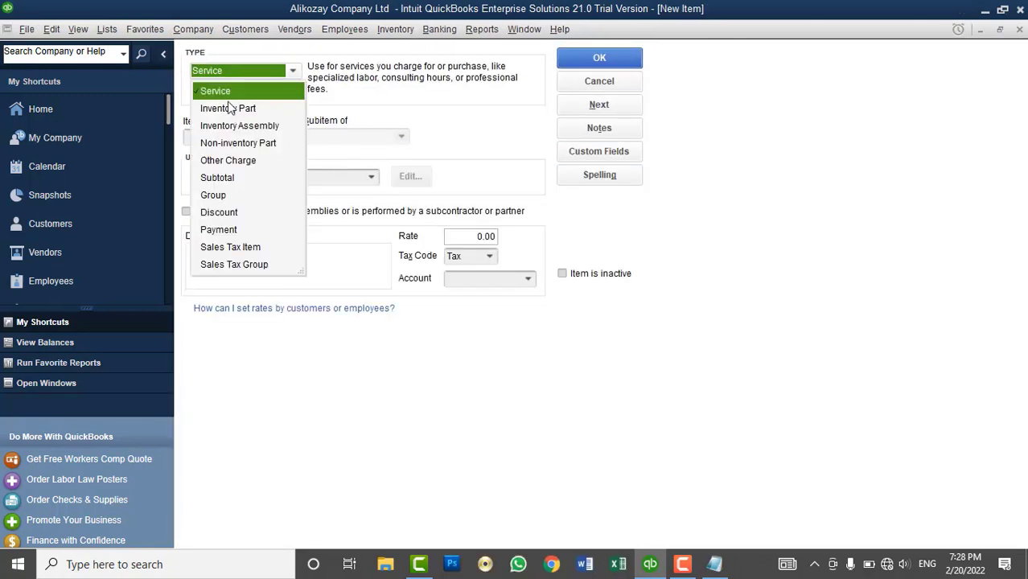
left_click(228, 92)
left_click(226, 137)
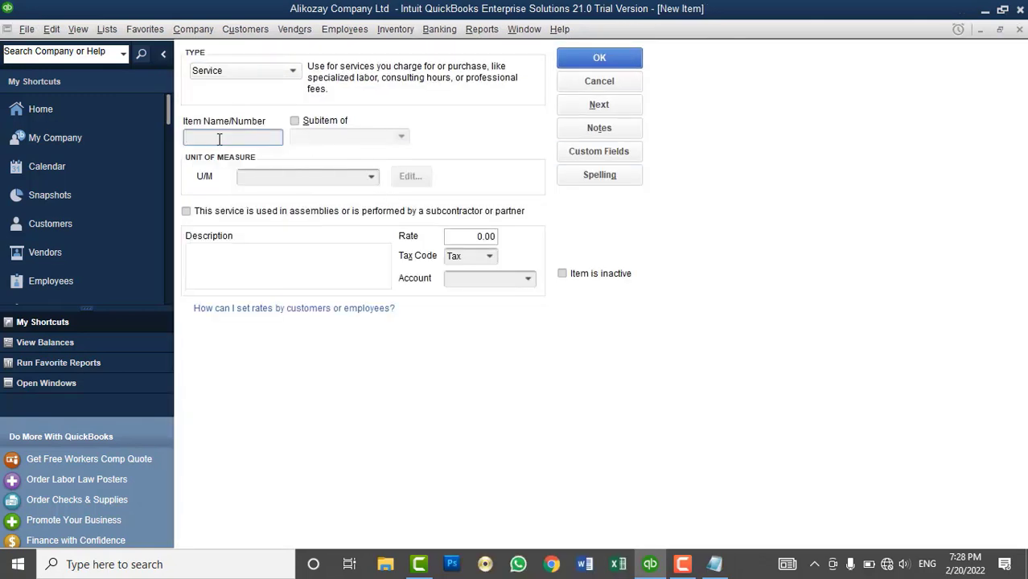
type("Proposal Writting")
left_click(371, 176)
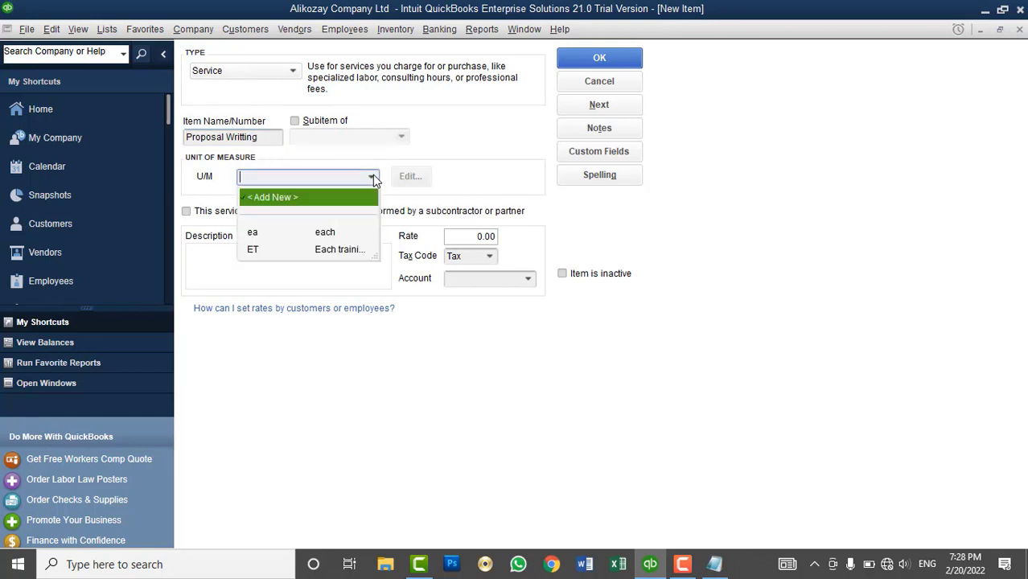
left_click(288, 231)
- Describe it as 'This service include Basic Proposal Writting', rate 10,000, account Service Income, and save
left_click(293, 266)
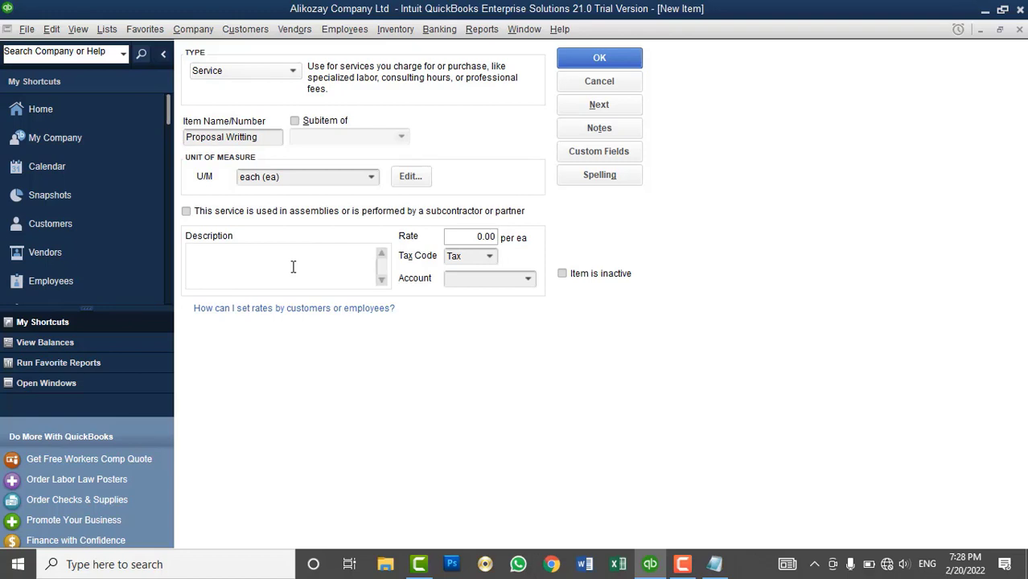
type("This service include Basic ")
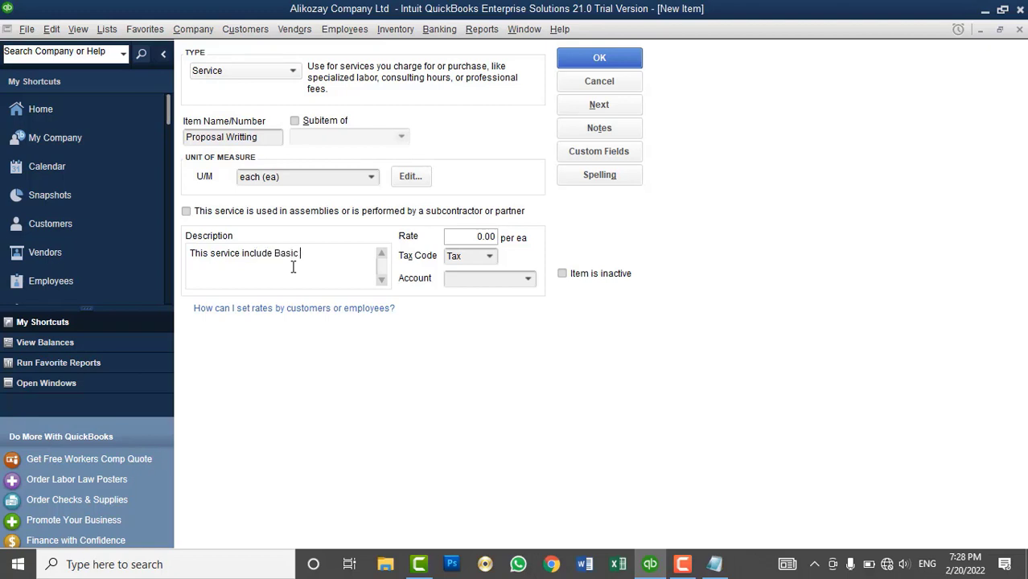
type("Prop")
key("BackSpace")
type("posal Writting")
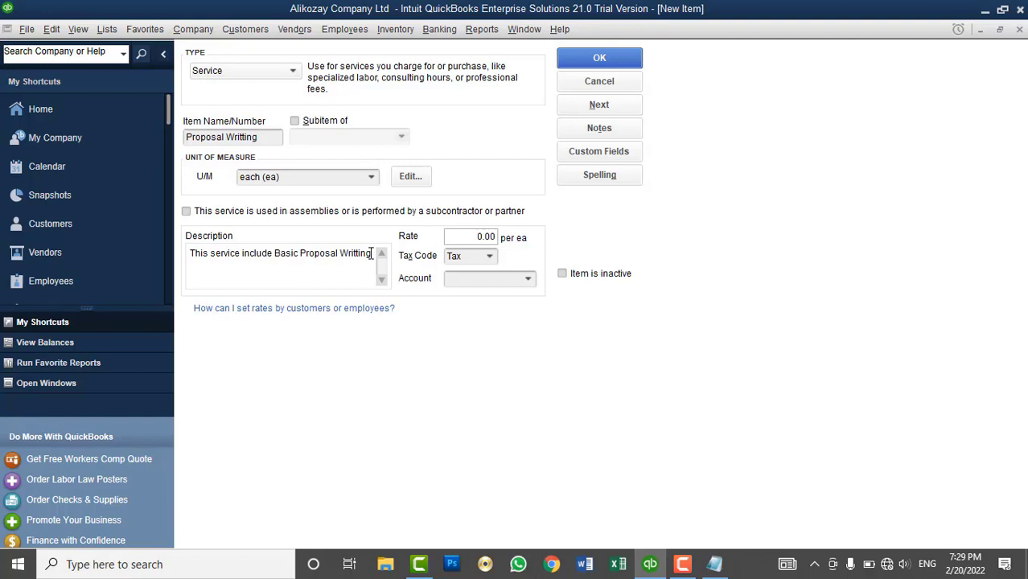
left_click(466, 236)
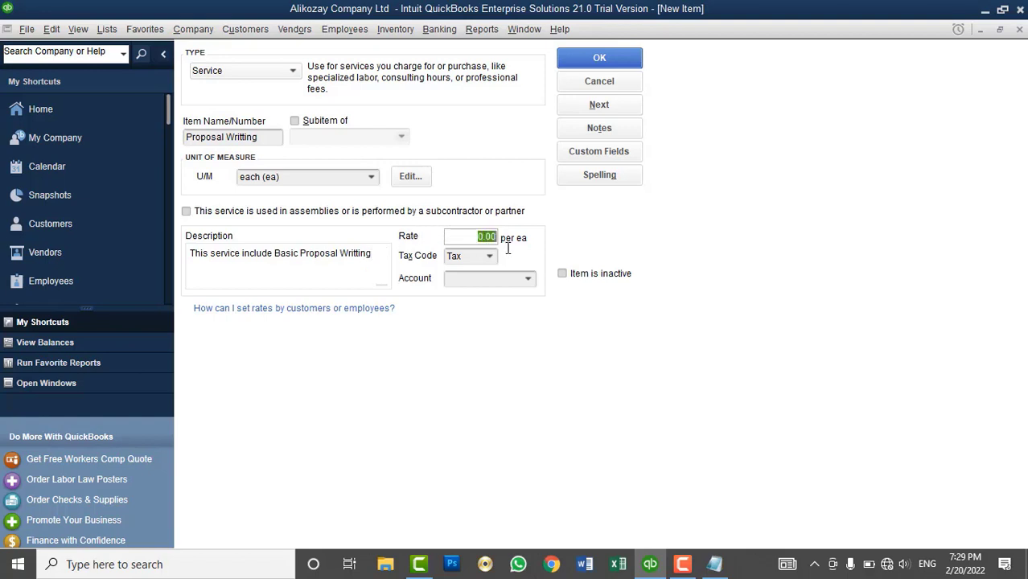
type("10000")
key("Tab")
left_click(528, 279)
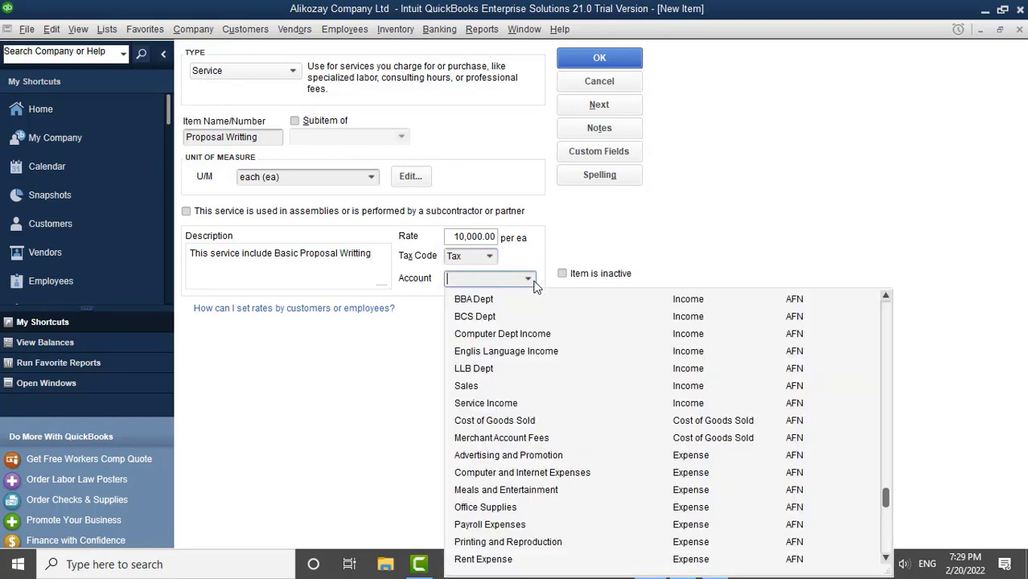
left_click(515, 402)
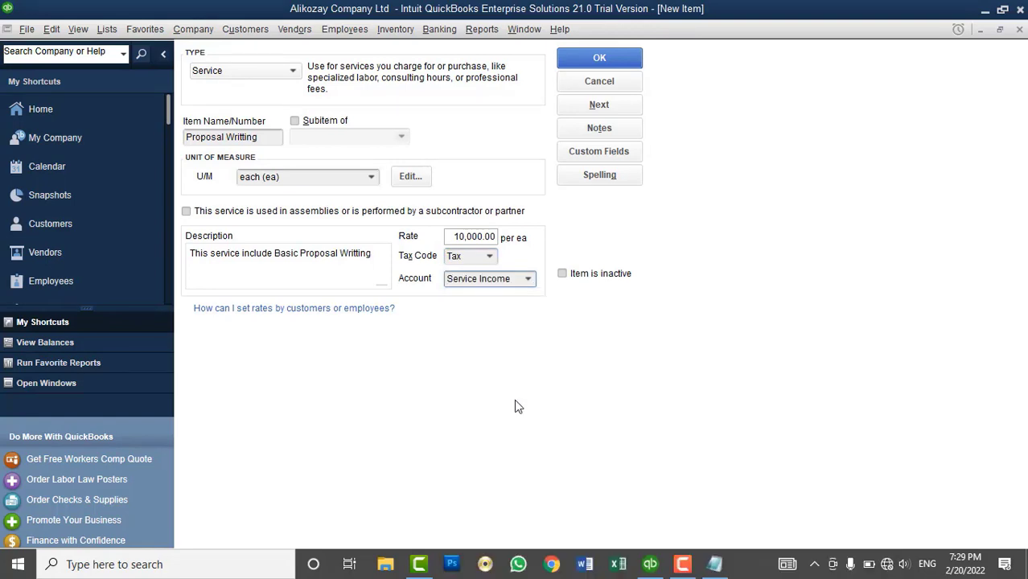
left_click(604, 59)
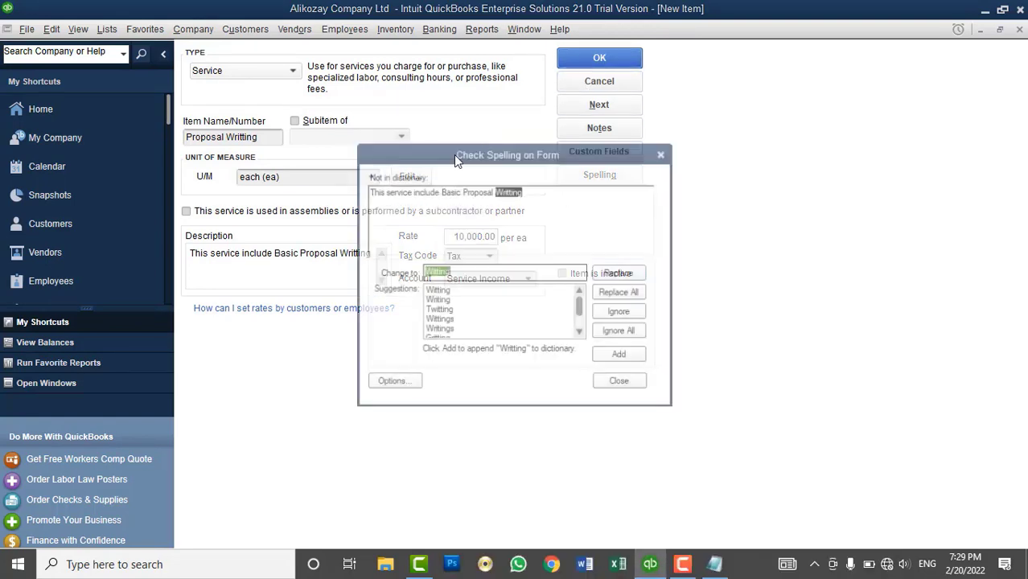
left_click(620, 332)
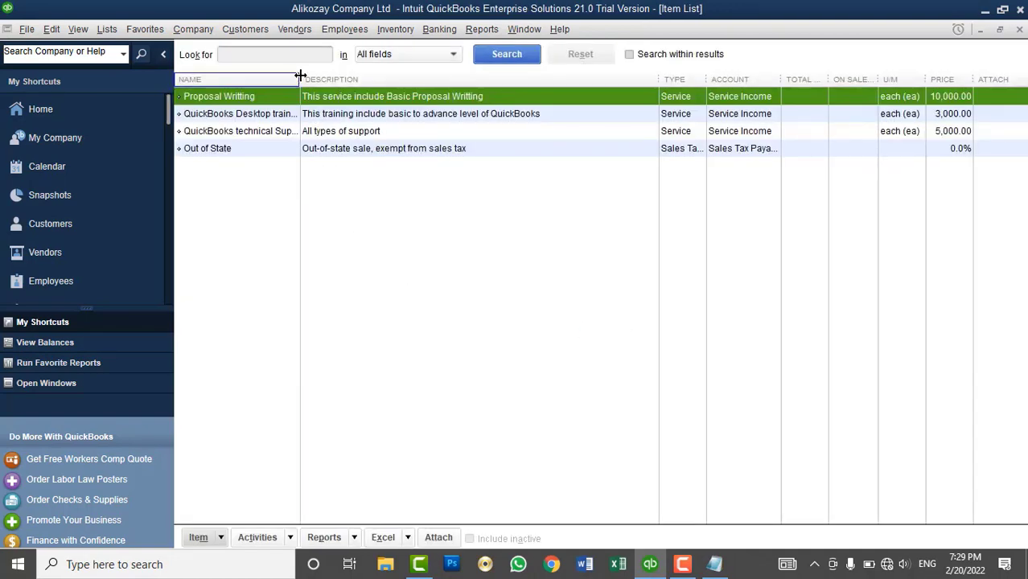
- Clear the 5,000.00 rate on QuickBooks technical Support so its price is blank
left_click_drag(300, 79, 369, 117)
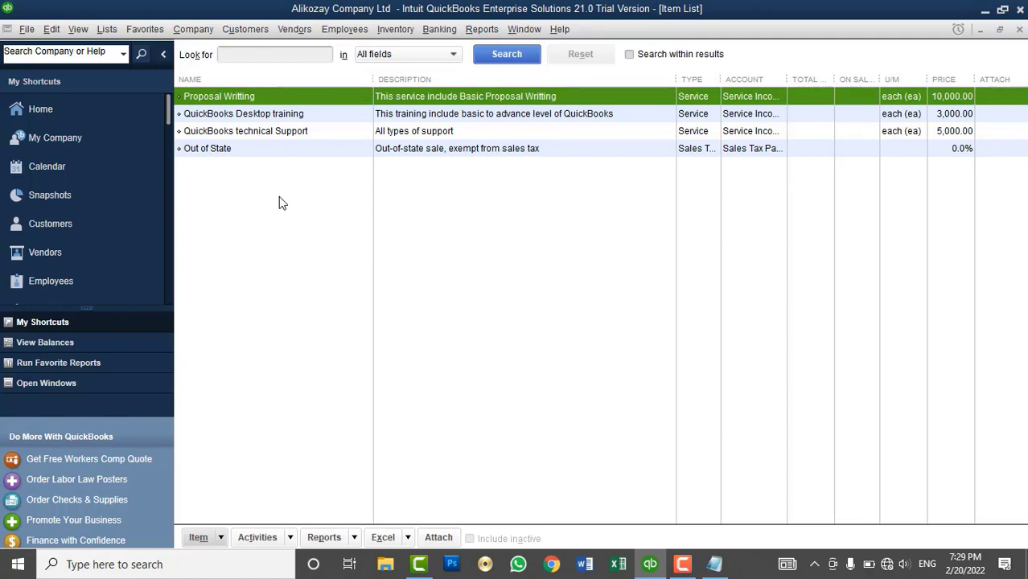
right_click(245, 115)
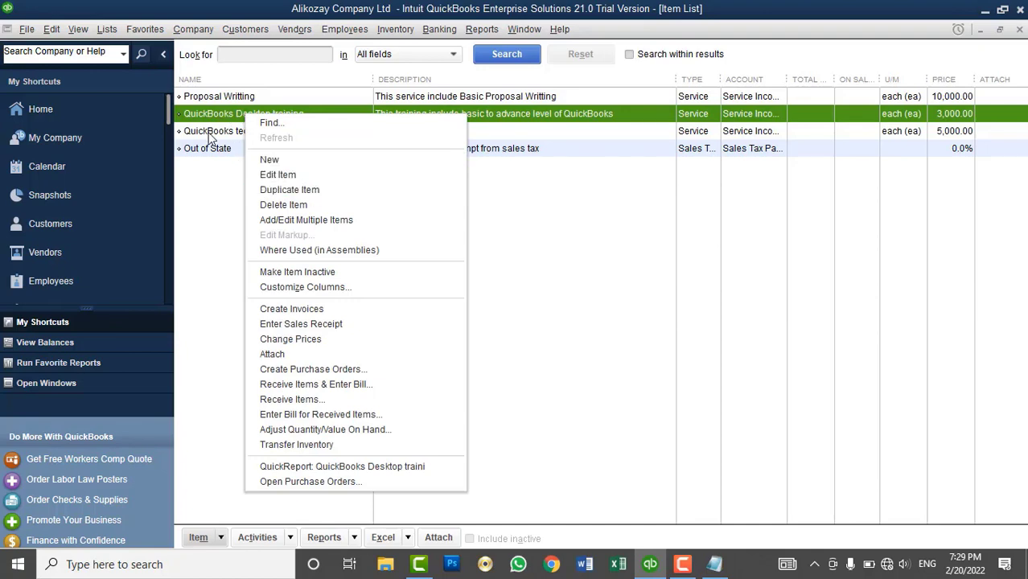
right_click(210, 134)
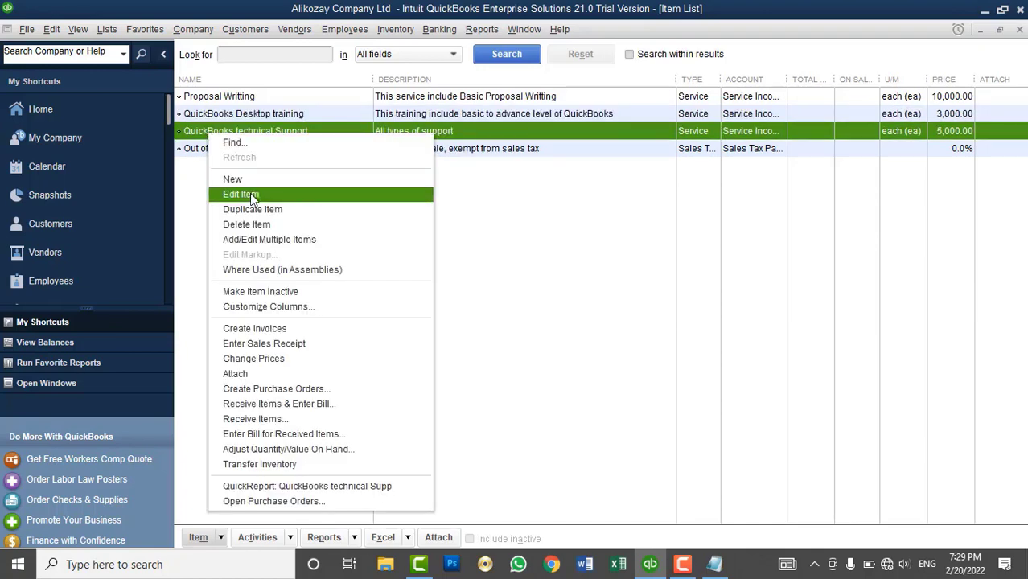
left_click(250, 193)
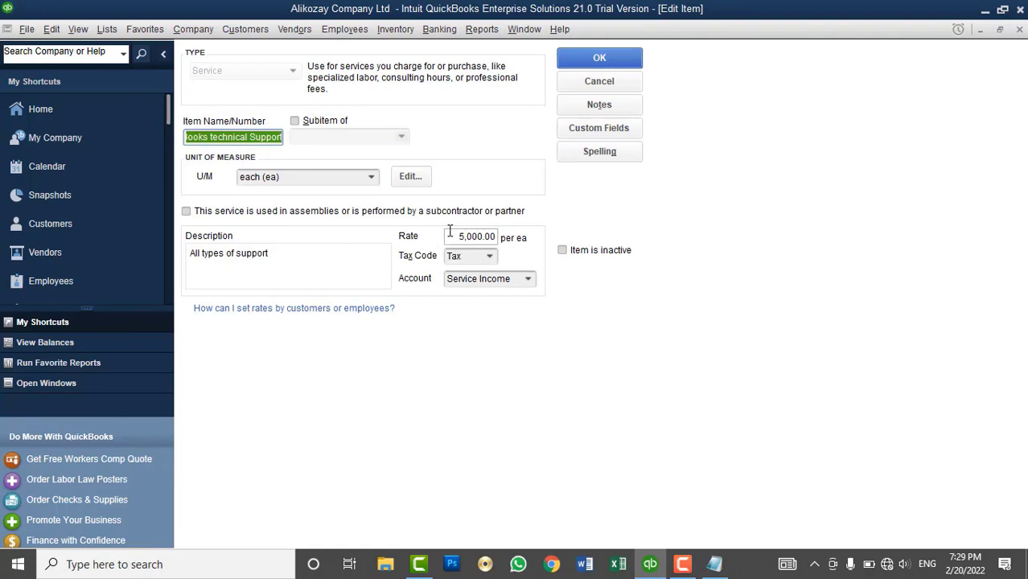
left_click_drag(448, 236, 531, 234)
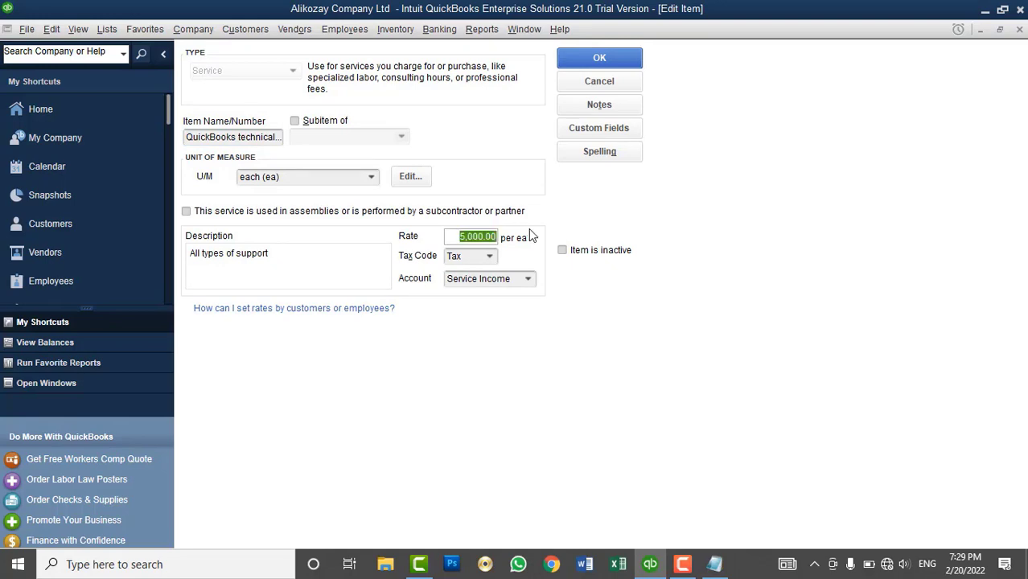
key("BackSpace")
left_click(584, 54)
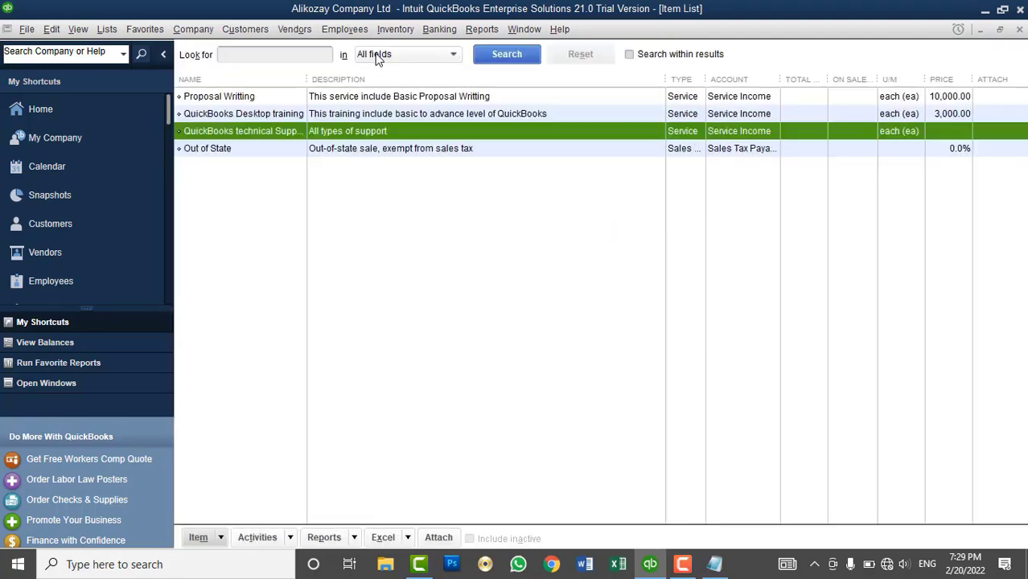
left_click(245, 29)
- Put QuickBooks technical Support on a new invoice line and check its blank amount
left_click(265, 125)
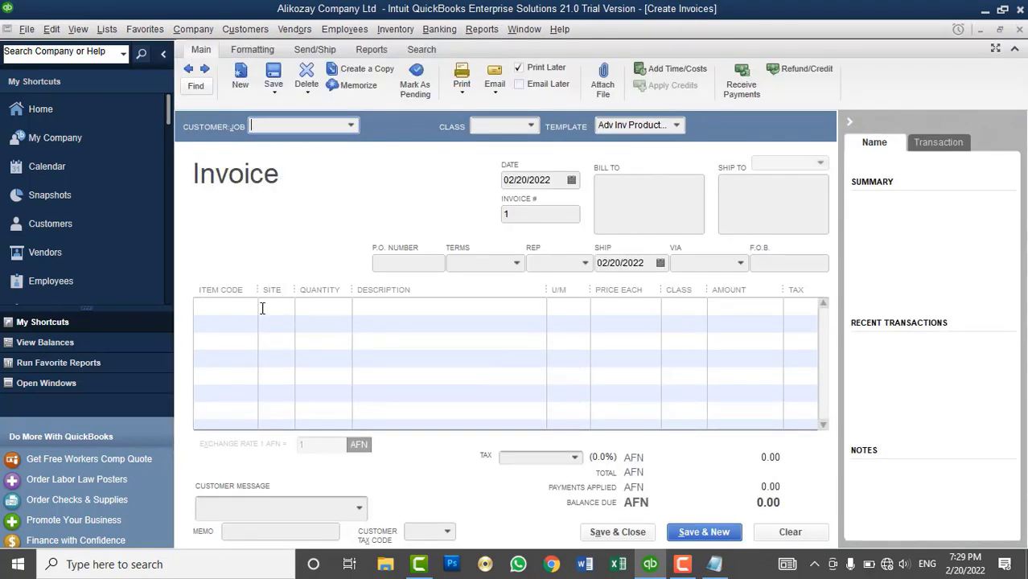
left_click(242, 307)
left_click(249, 307)
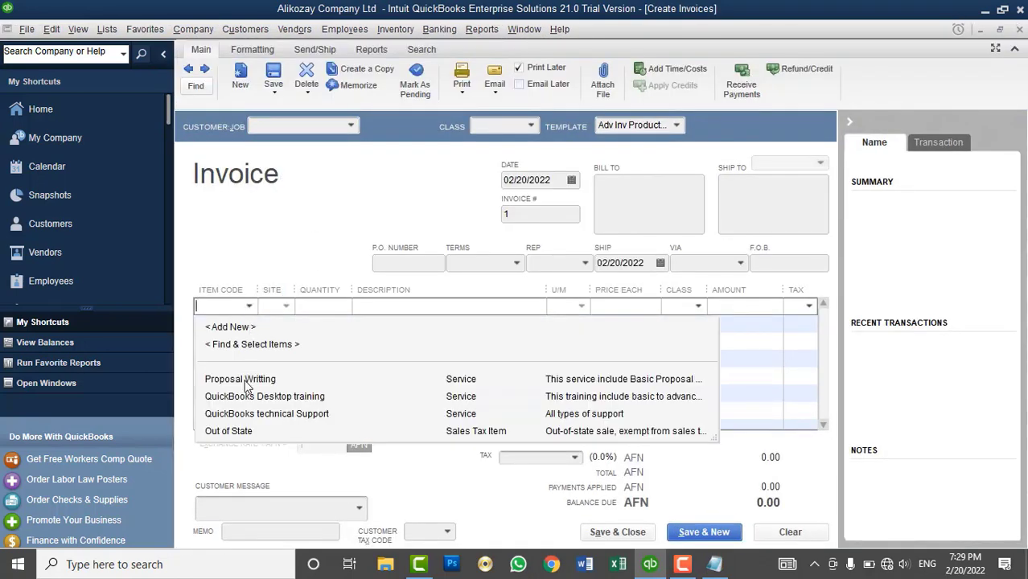
left_click(251, 414)
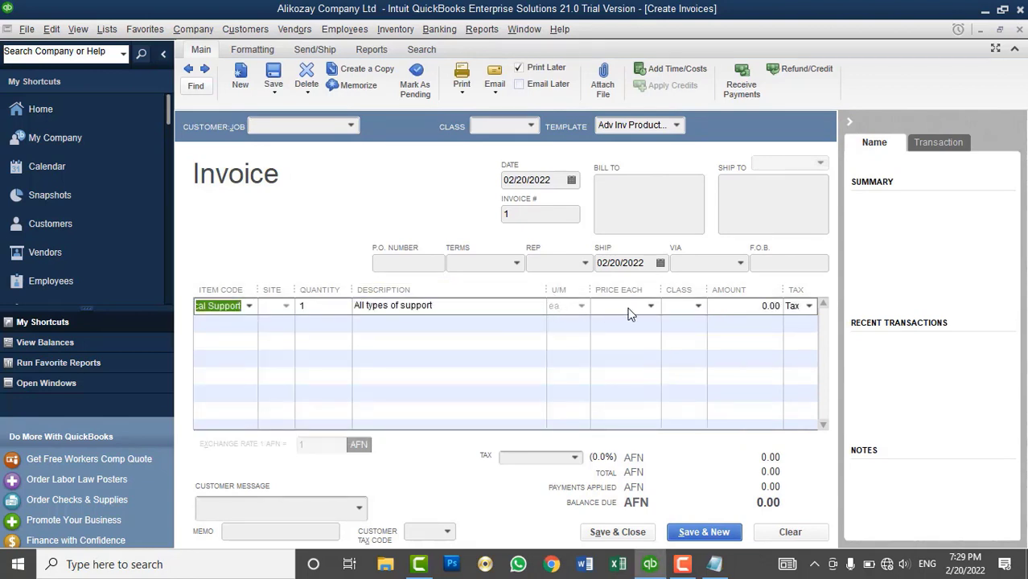
left_click(743, 307)
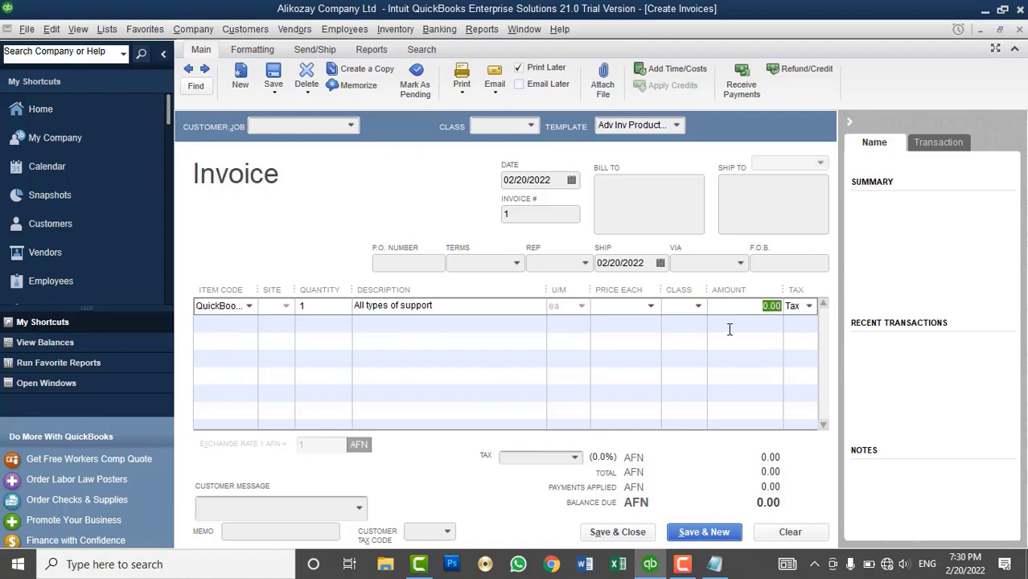
- Discard the test invoice without saving and start another new item from the Item List
left_click(1015, 41)
left_click(514, 184)
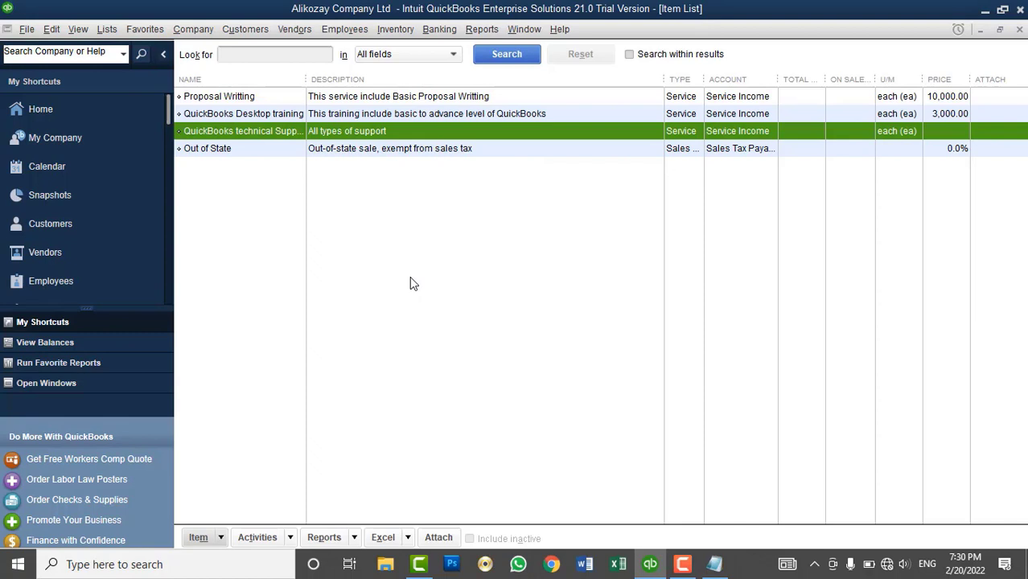
right_click(390, 202)
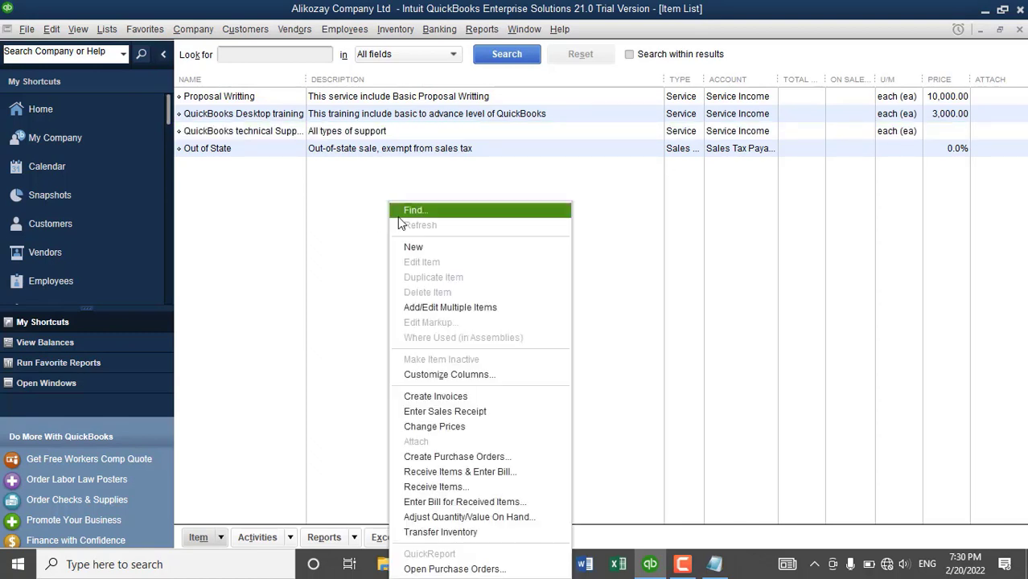
left_click(412, 248)
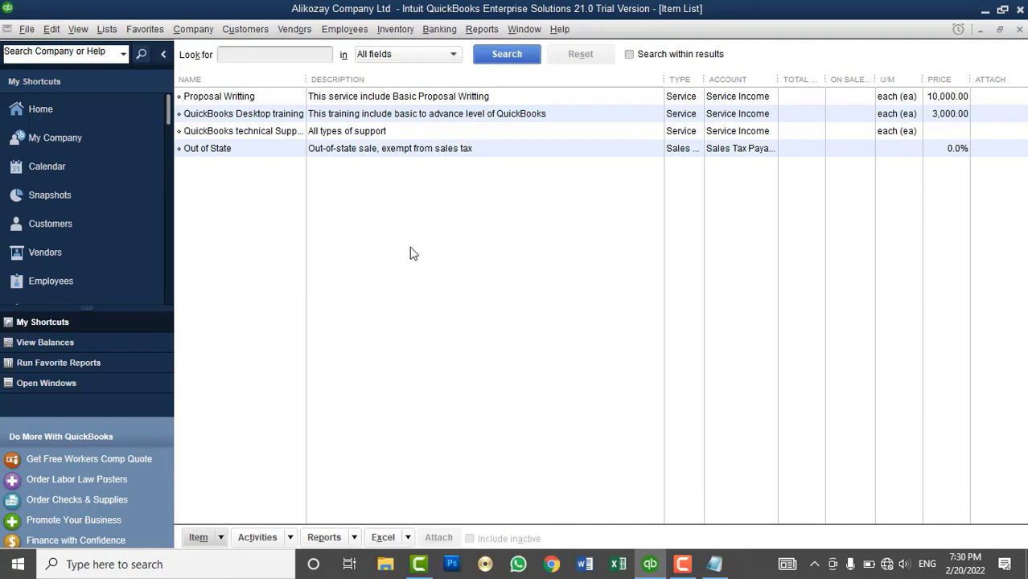
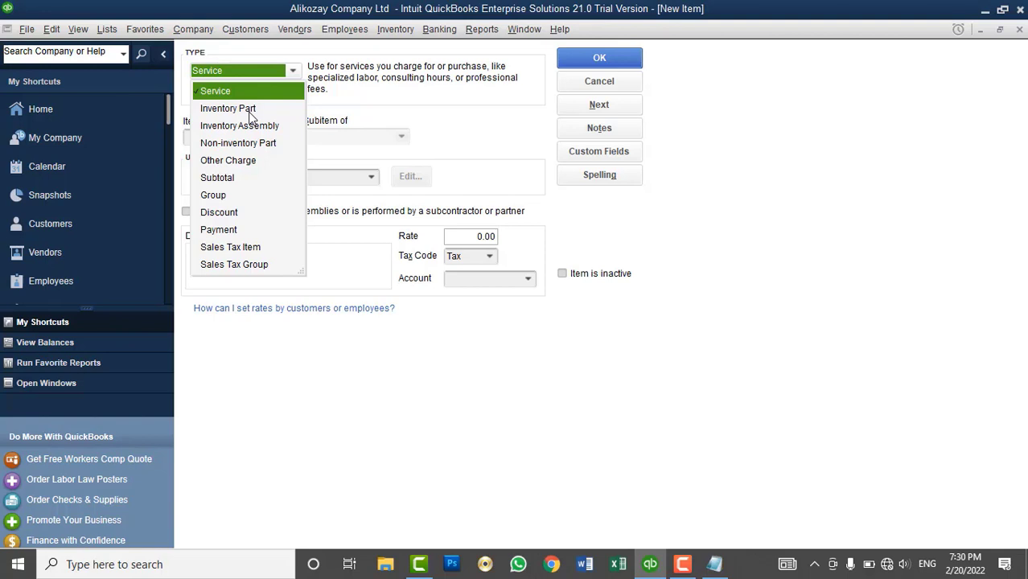
- Set the new item's type to Inventory Part, ready to enter its name
left_click(229, 108)
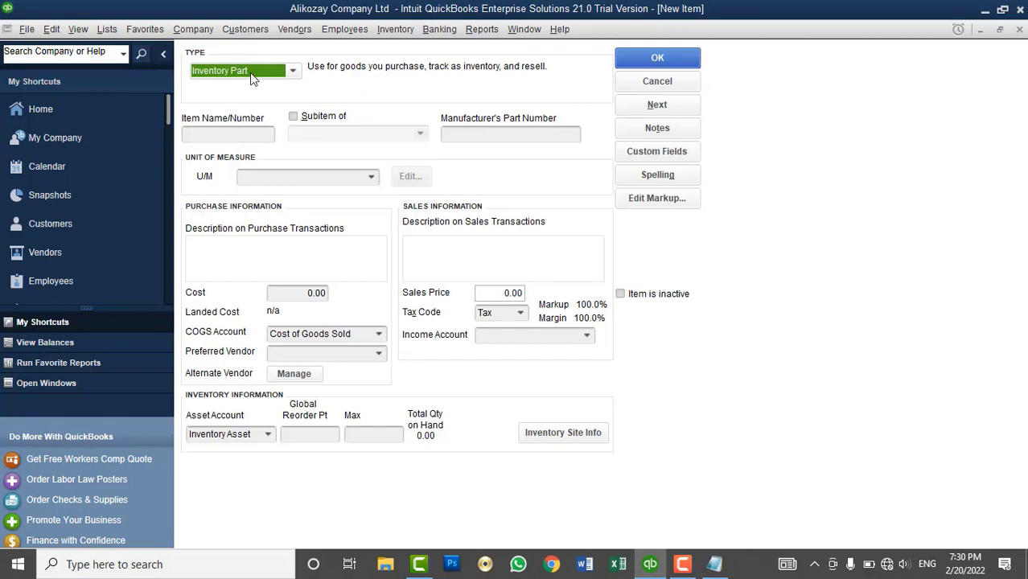
left_click(216, 133)
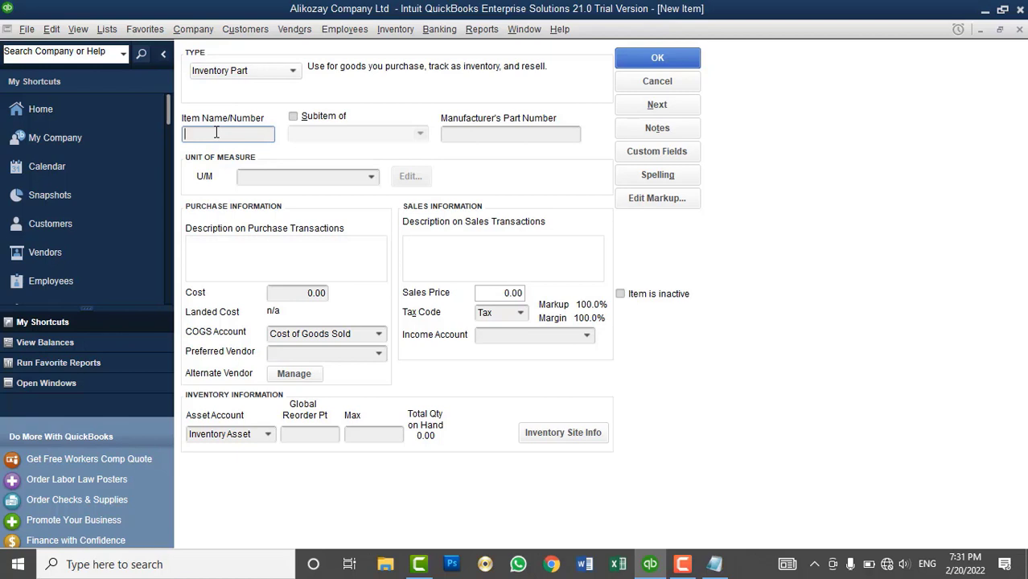
- Name the item 'Intel Corei7 CPU', correcting typos along the way
type("Intel Corei7 CPU")
- Set the unit of measure to each (ea), leaving Subitem of unchecked
left_click(372, 177)
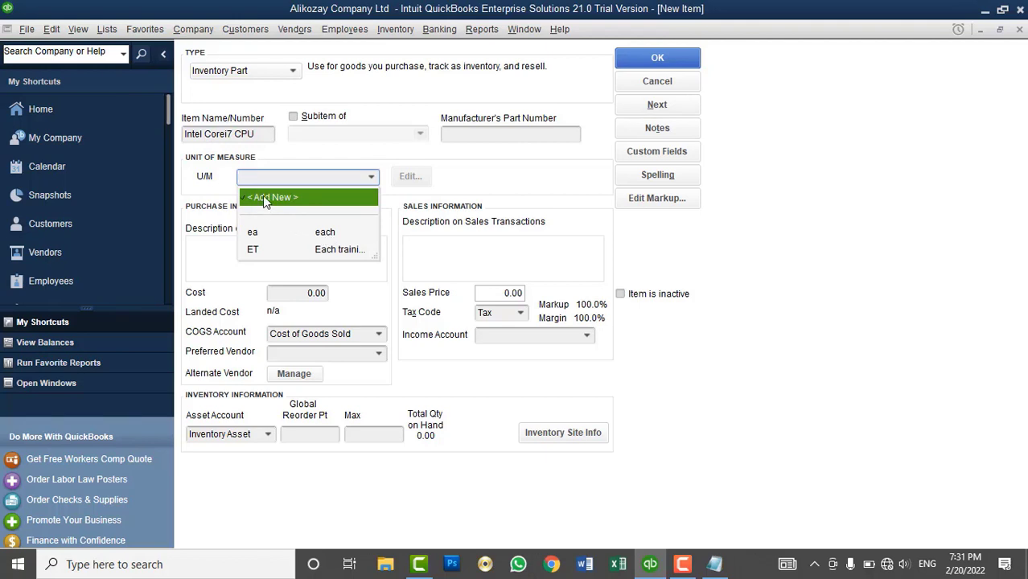
left_click(286, 231)
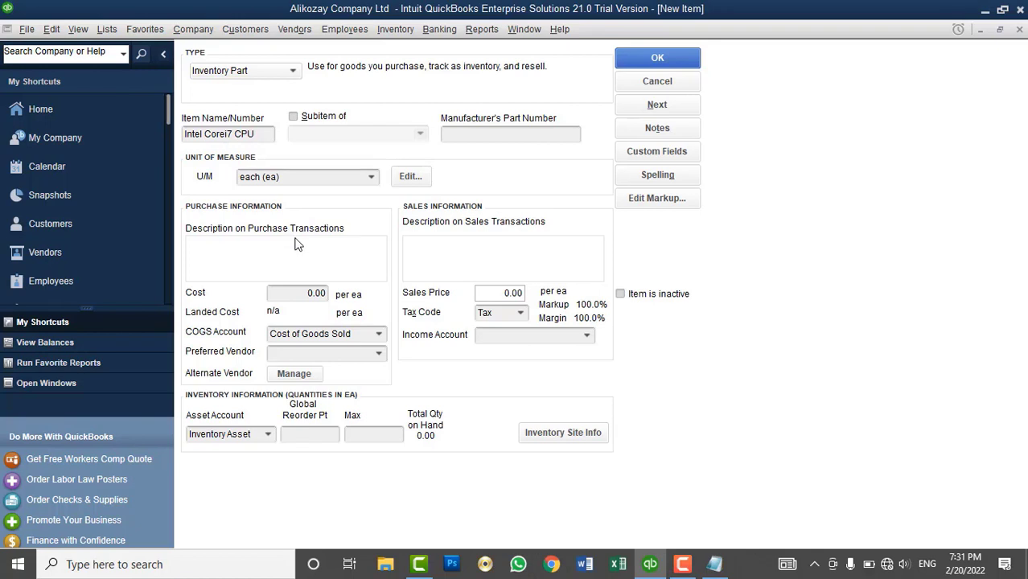
left_click(321, 121)
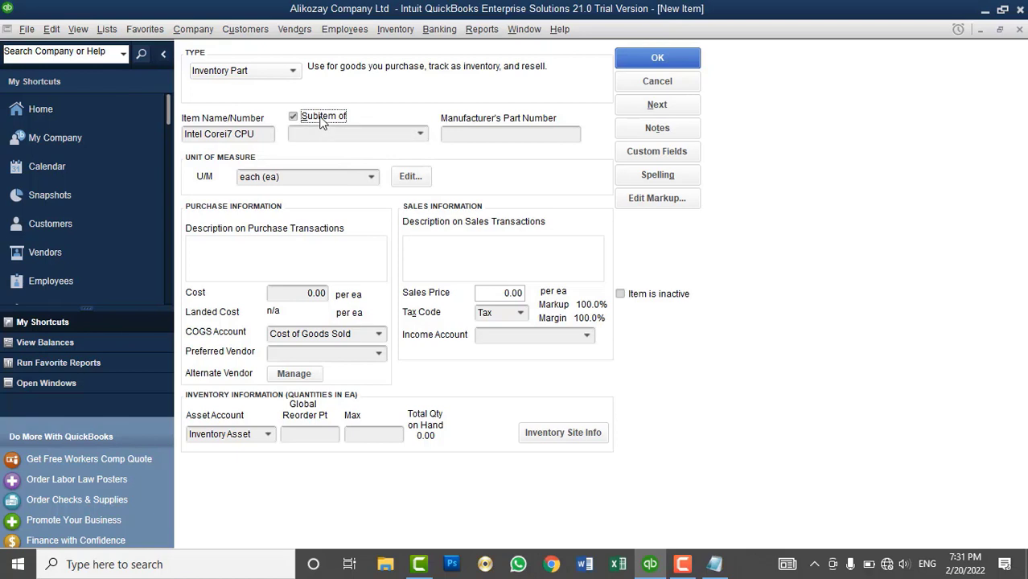
left_click(322, 120)
left_click(469, 134)
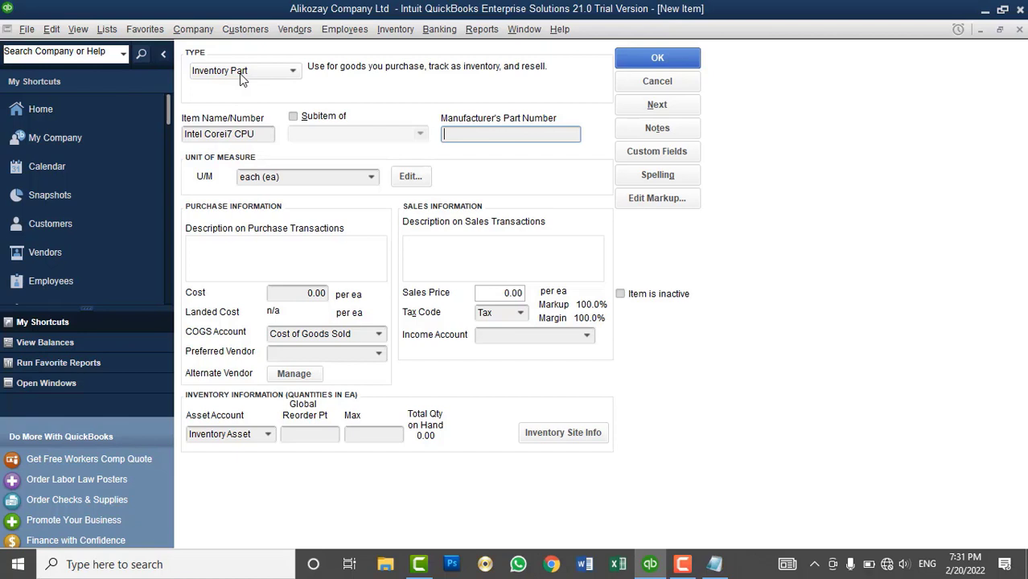
- Enter the purchase description 'DELL Intel Corei7 2.6 Processor' / '1TB HDD' / '8GB RAM' on three lines
left_click(249, 259)
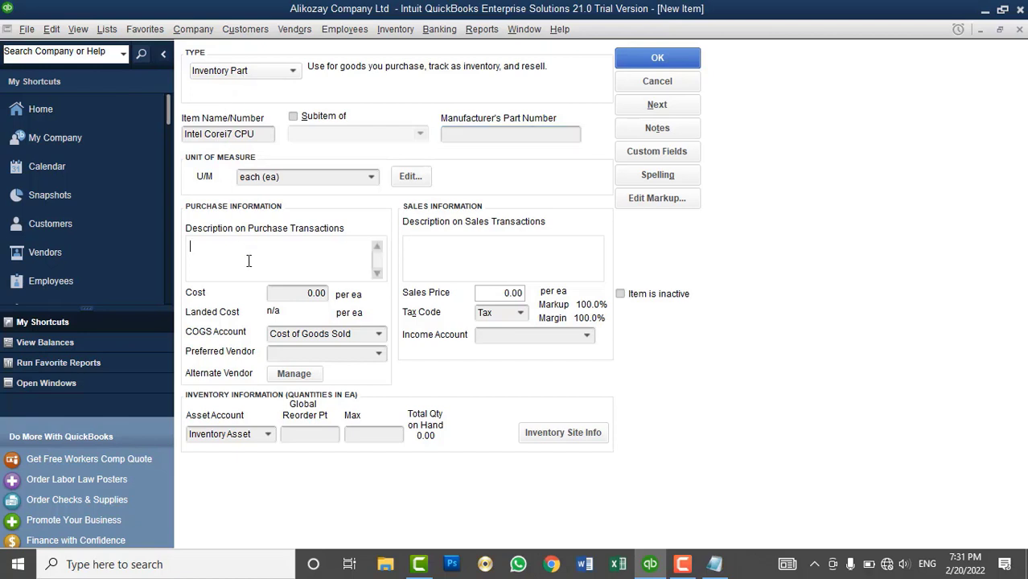
left_click(444, 244)
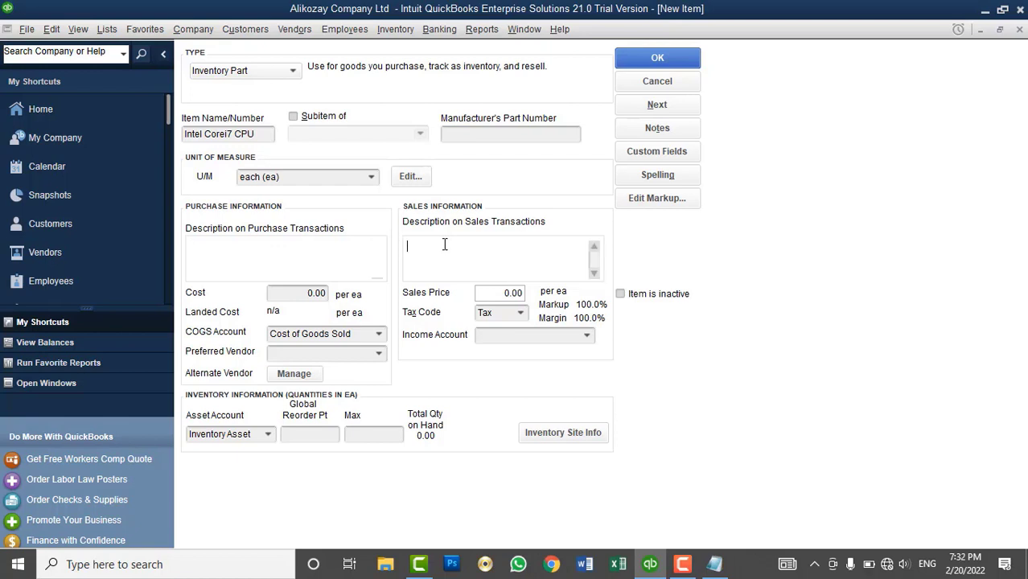
left_click(295, 250)
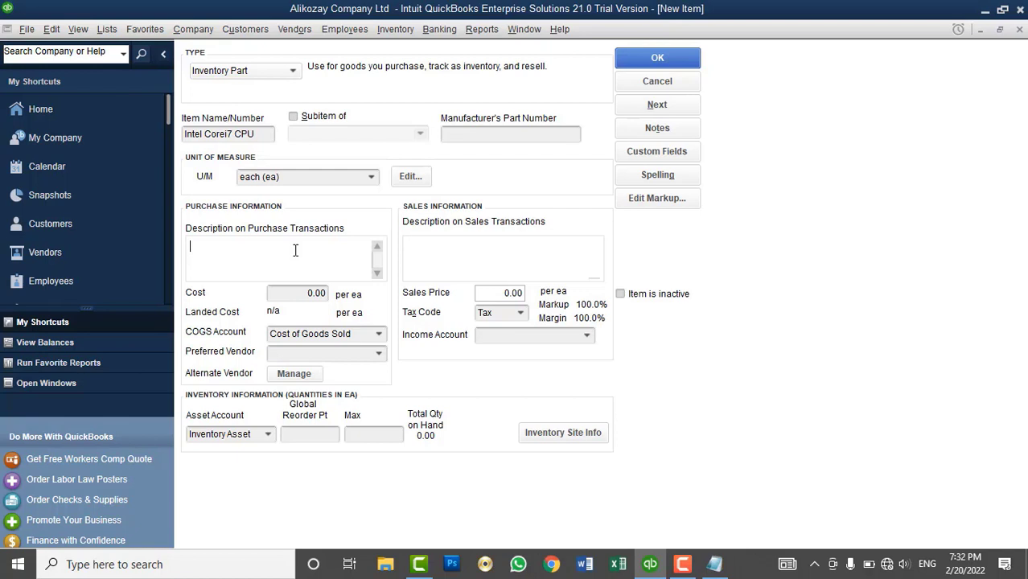
type("DELL Intel Corei7 2.6 Processor")
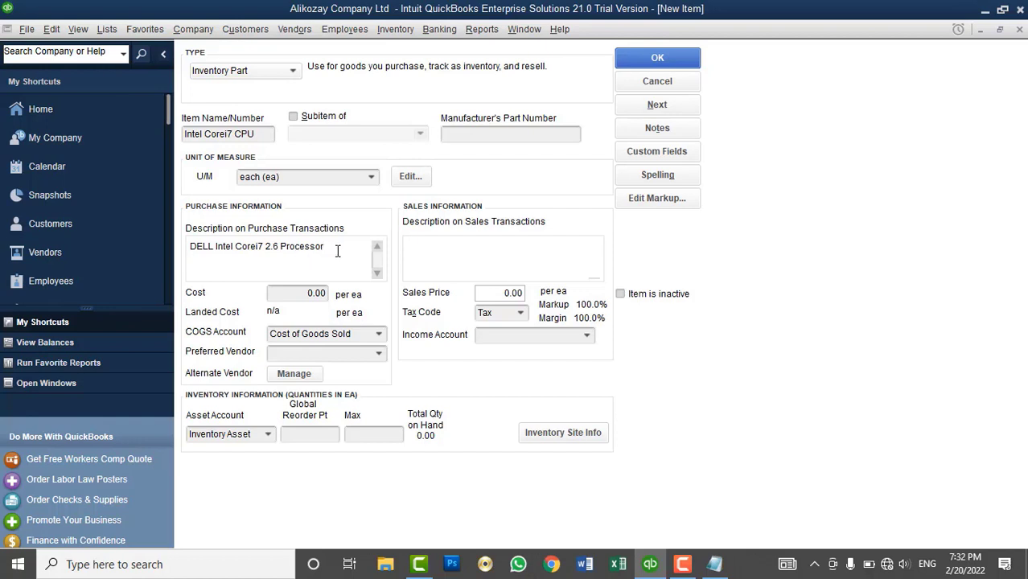
key("Return")
type("1TB HDD")
key("Return")
type("8GB RAM")
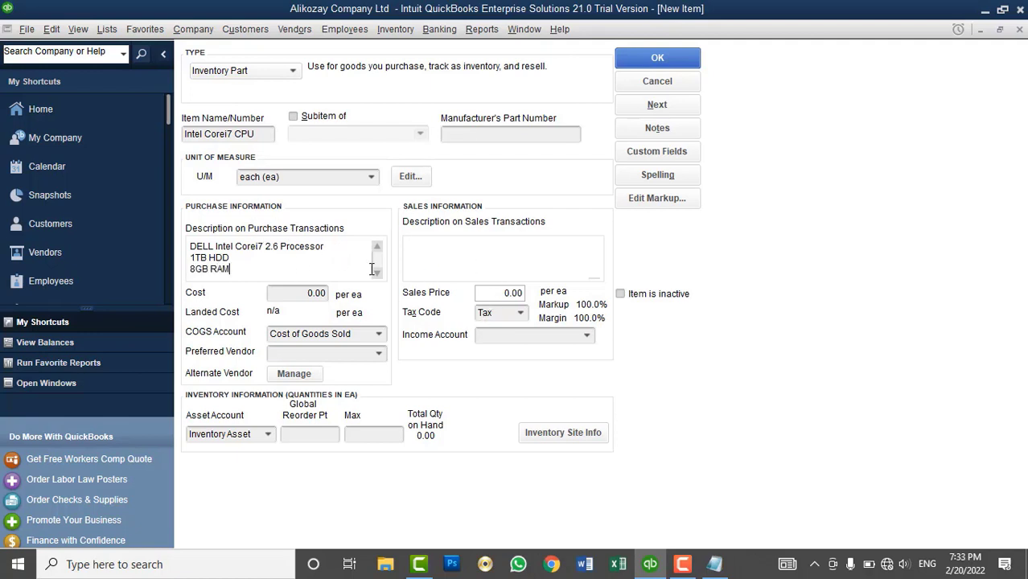
- Copy the description into the sales description and set the cost to 3,000.00
left_click(541, 269)
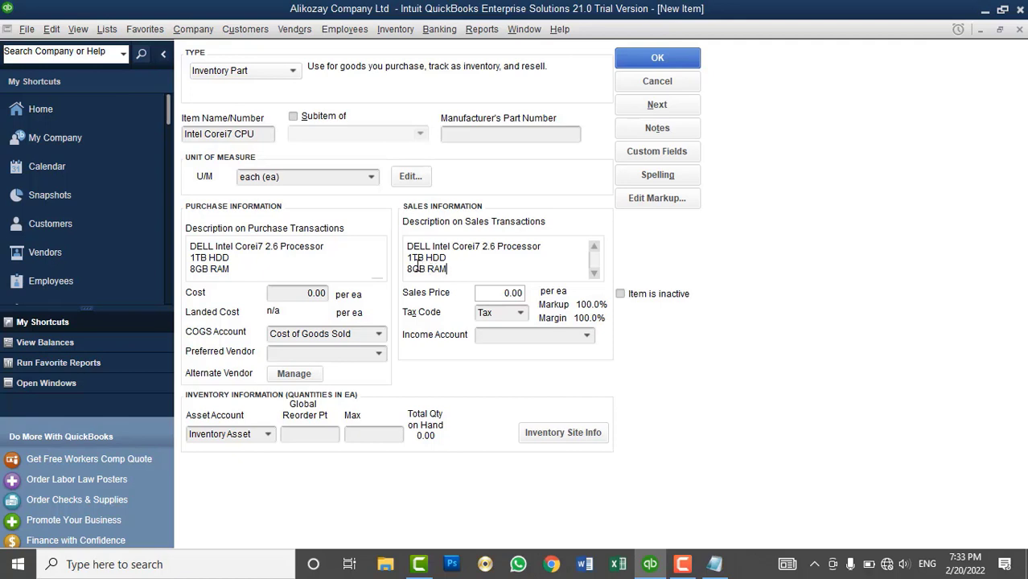
left_click(344, 257)
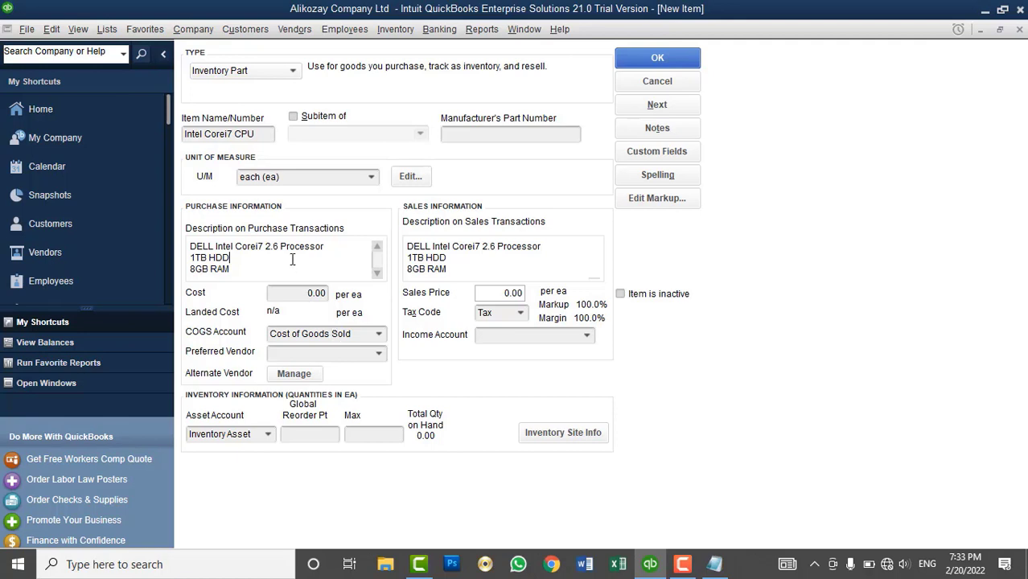
left_click(288, 293)
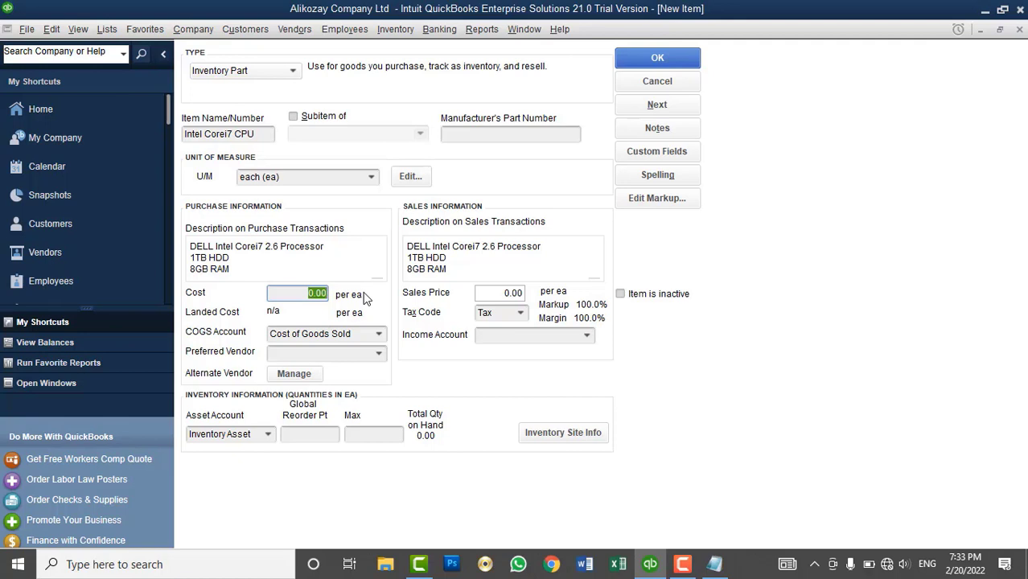
type("000.0")
key("Tab")
- Set the sales price to 4,000.00 and keep the Tax tax code
left_click(495, 294)
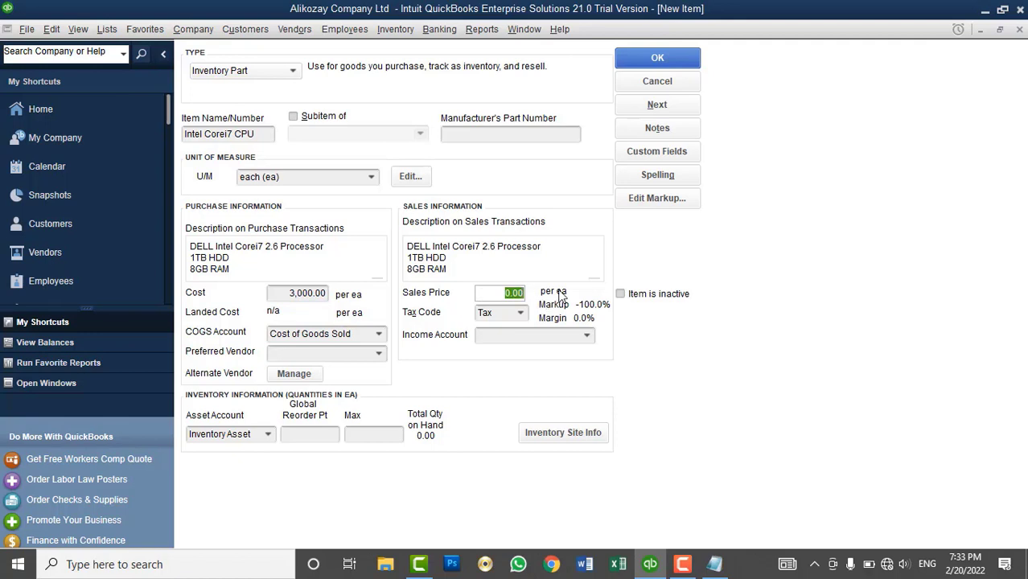
type("4000")
key("Tab")
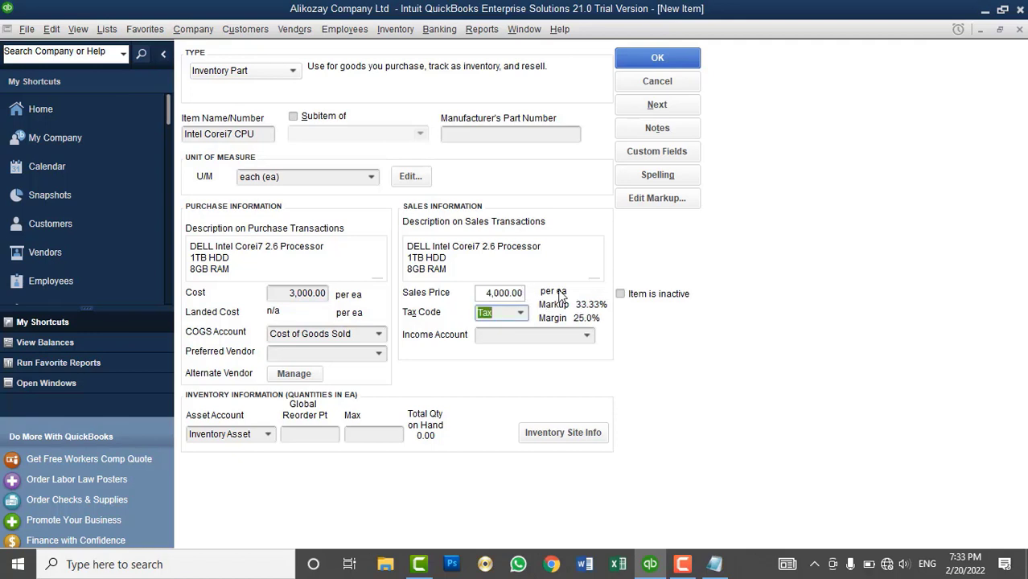
left_click(519, 315)
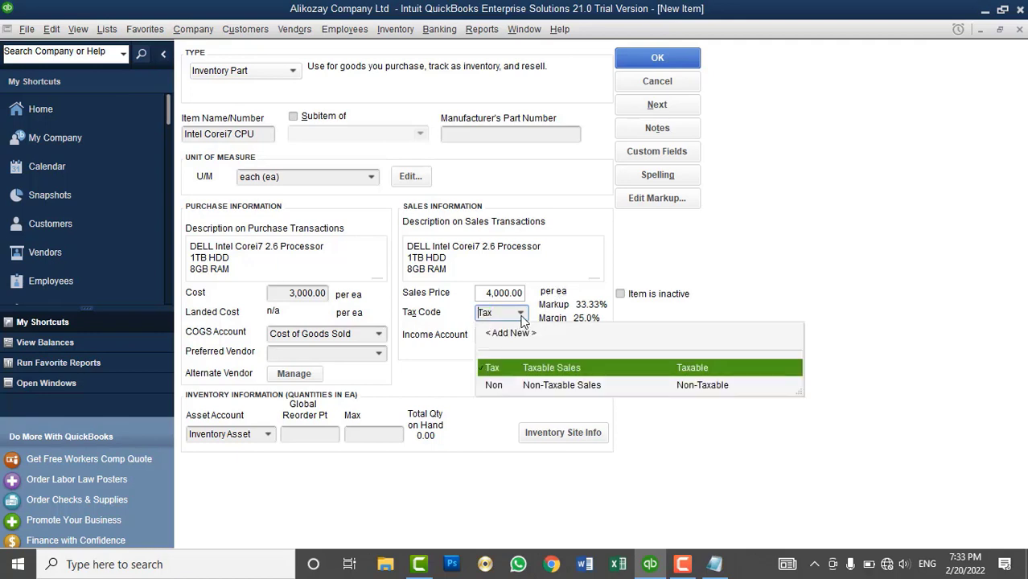
left_click(521, 315)
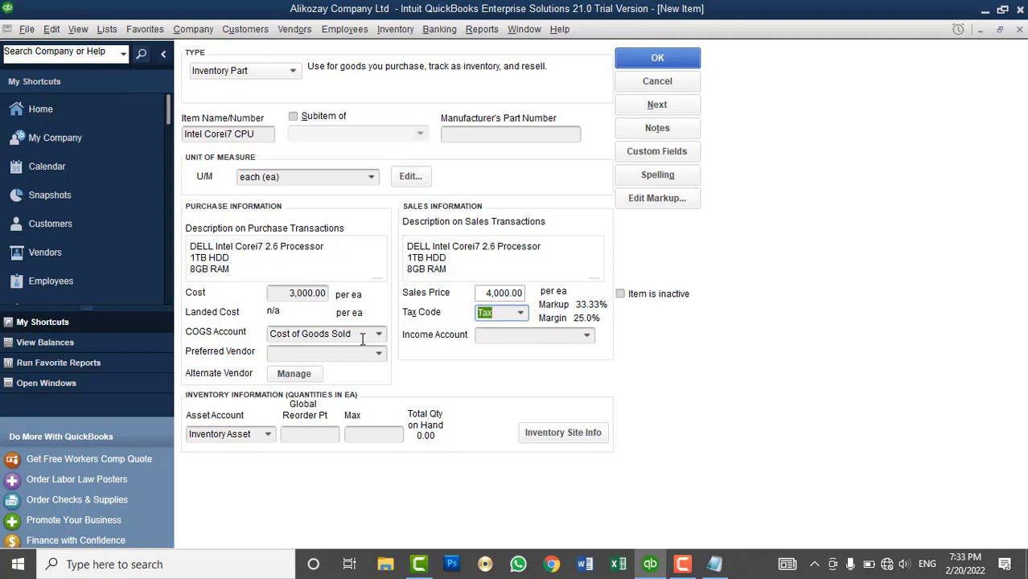
left_click(379, 334)
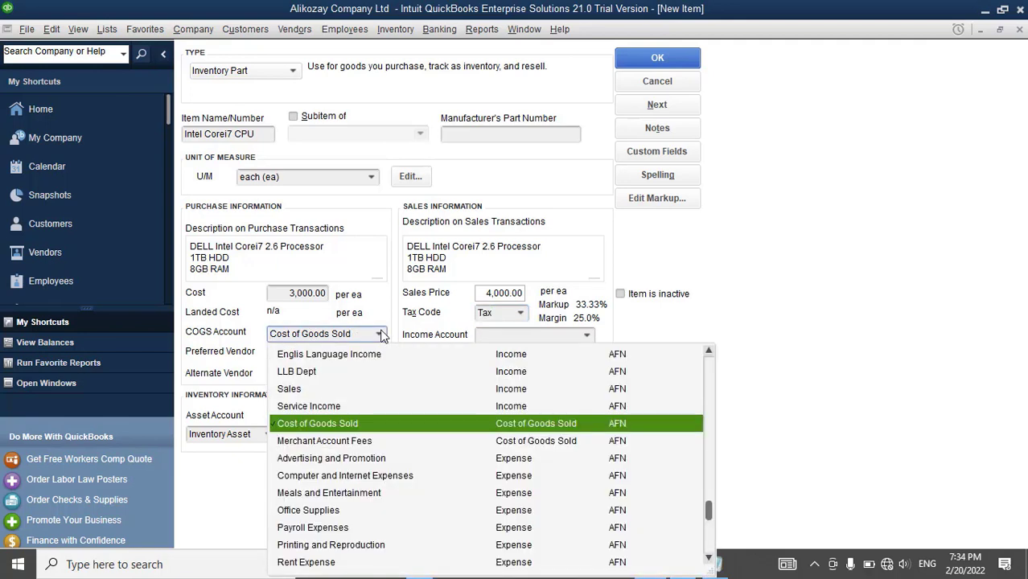
left_click(390, 330)
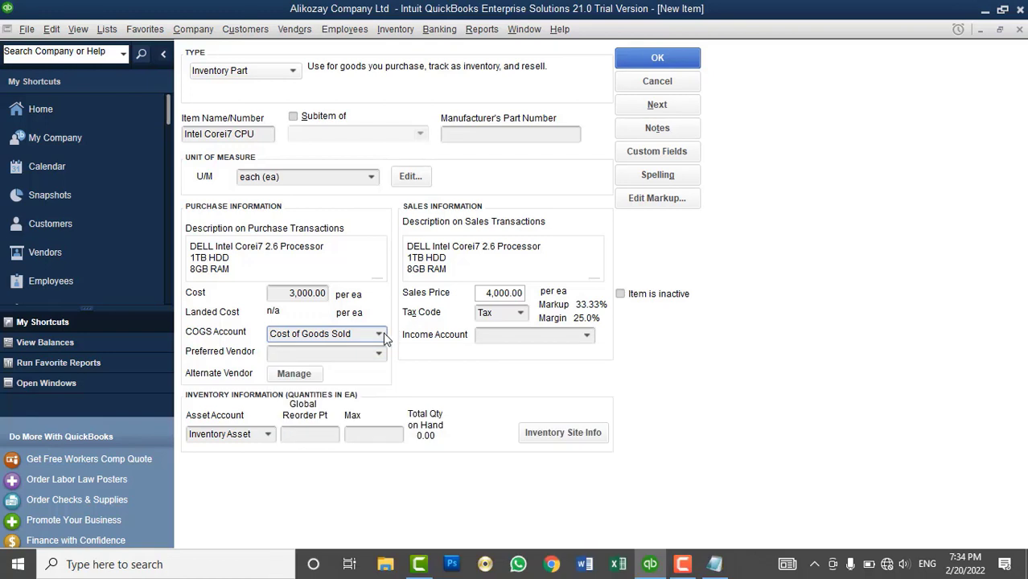
left_click(380, 334)
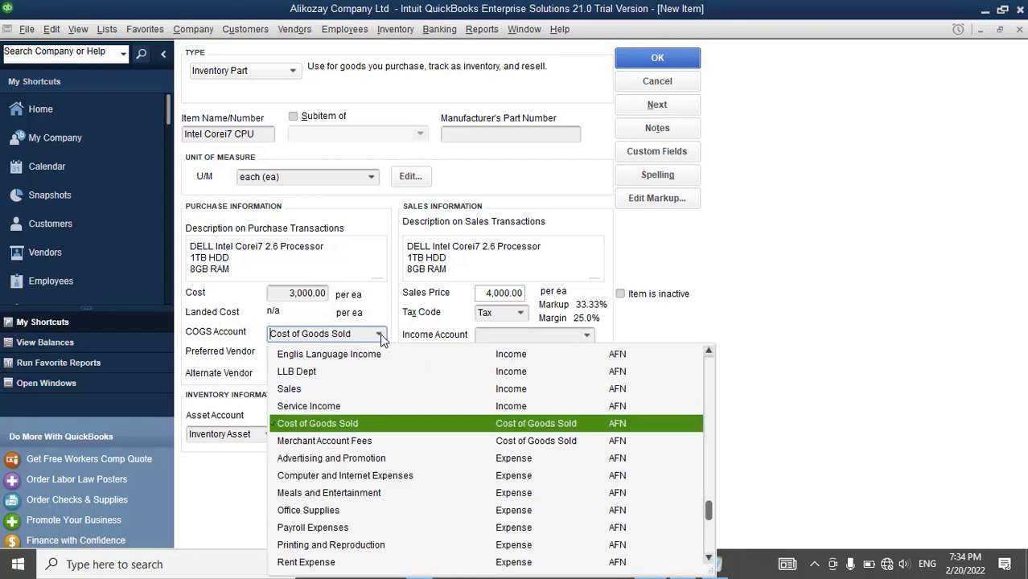
left_click(379, 333)
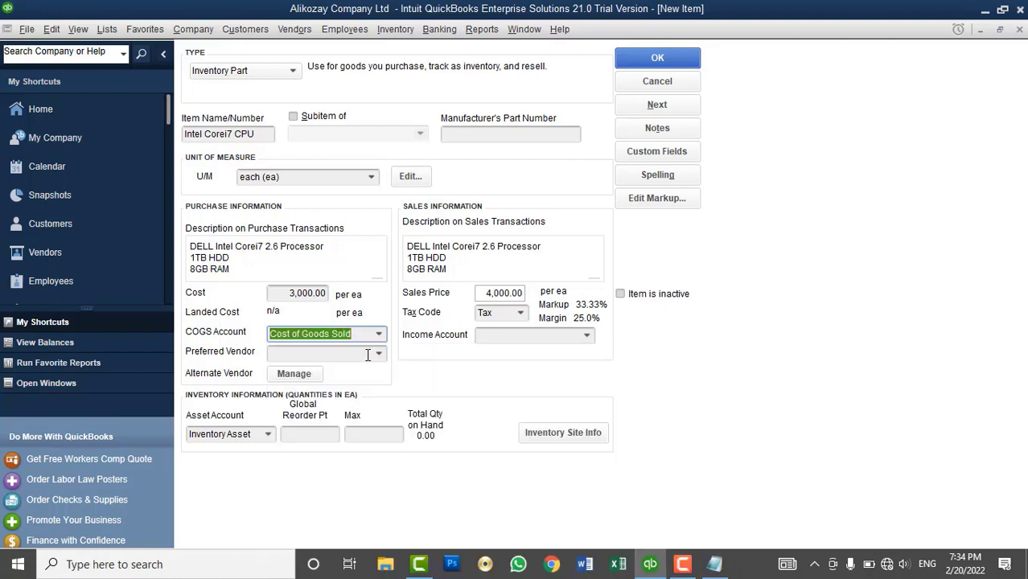
left_click(367, 355)
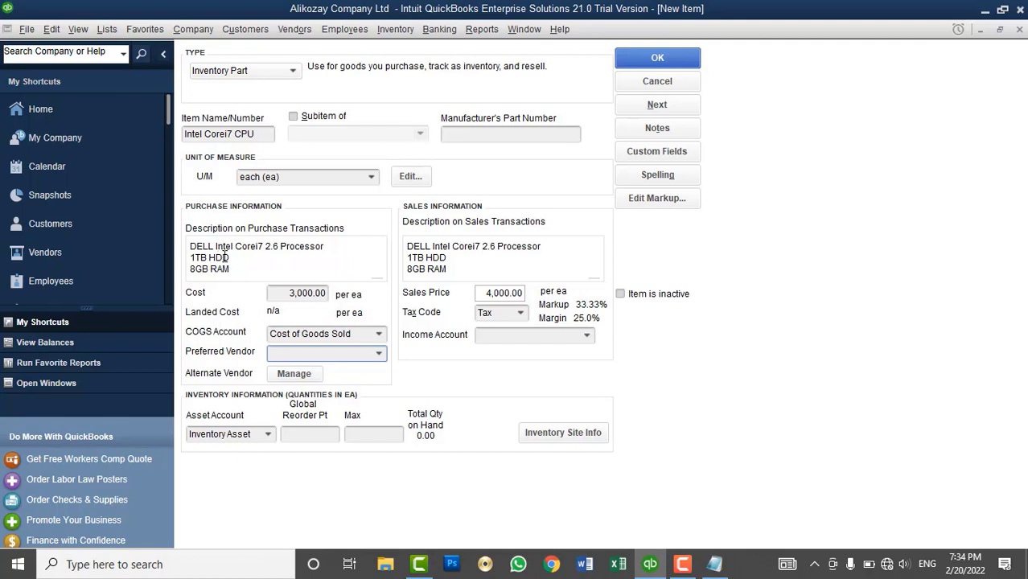
left_click(378, 354)
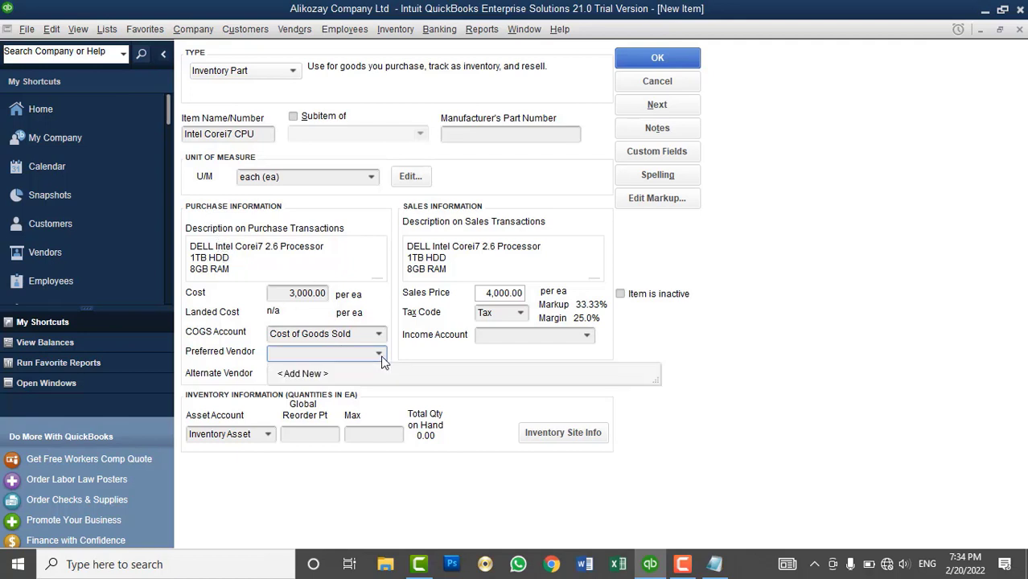
triple_click(353, 265)
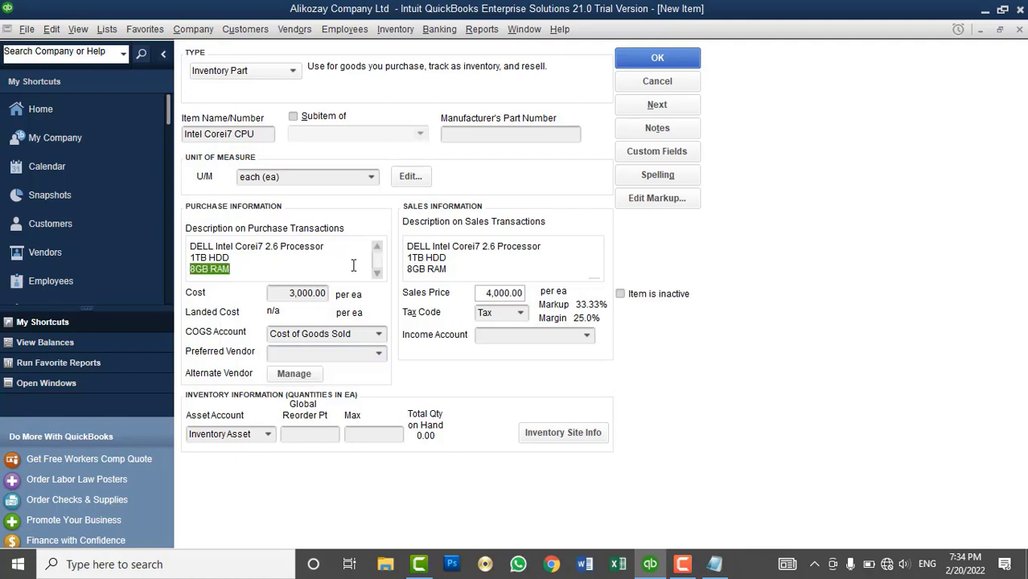
left_click(353, 265)
- Choose Sales as the income account and bring up the item's inventory site information
left_click(586, 338)
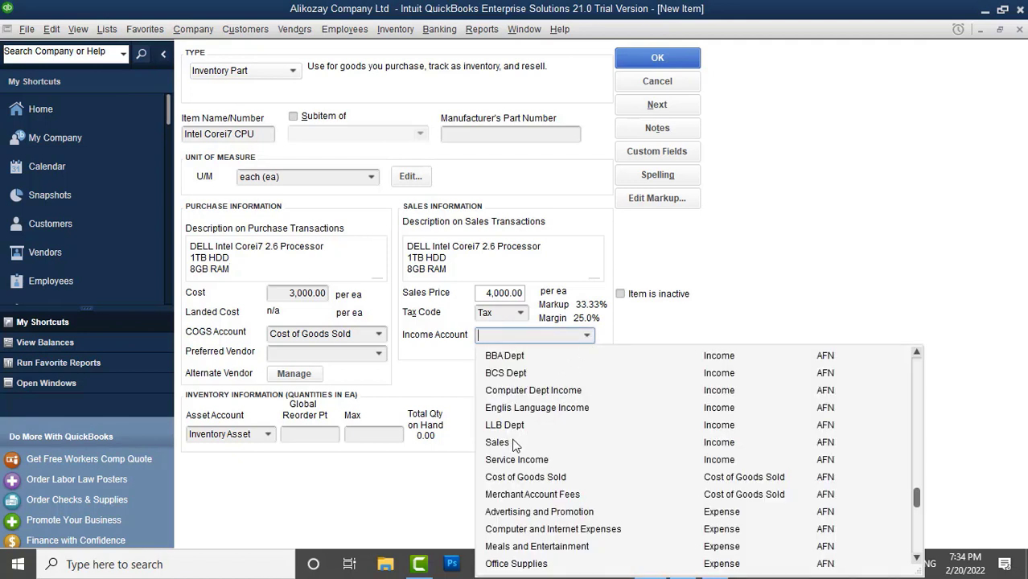
left_click(499, 443)
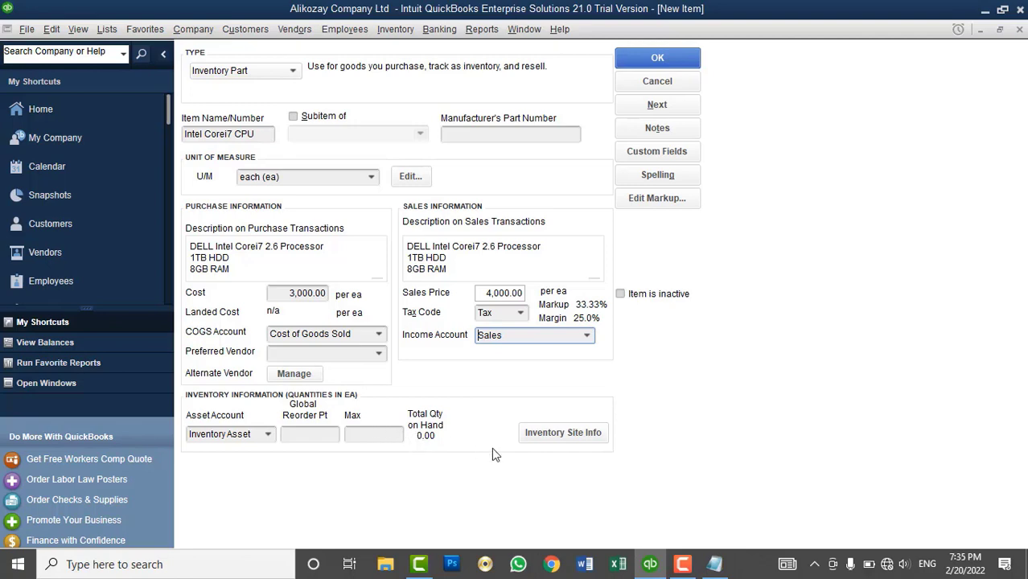
left_click(545, 439)
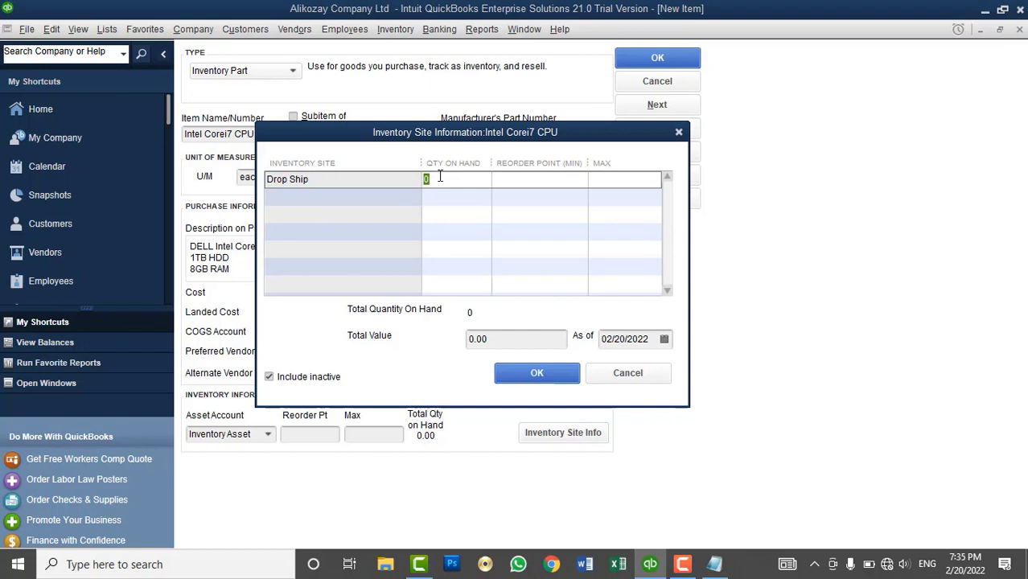
- Try 10 units worth 30,000 at Drop Ship, then cancel so on-hand stays 0
type("10")
left_click(522, 344)
type("30000")
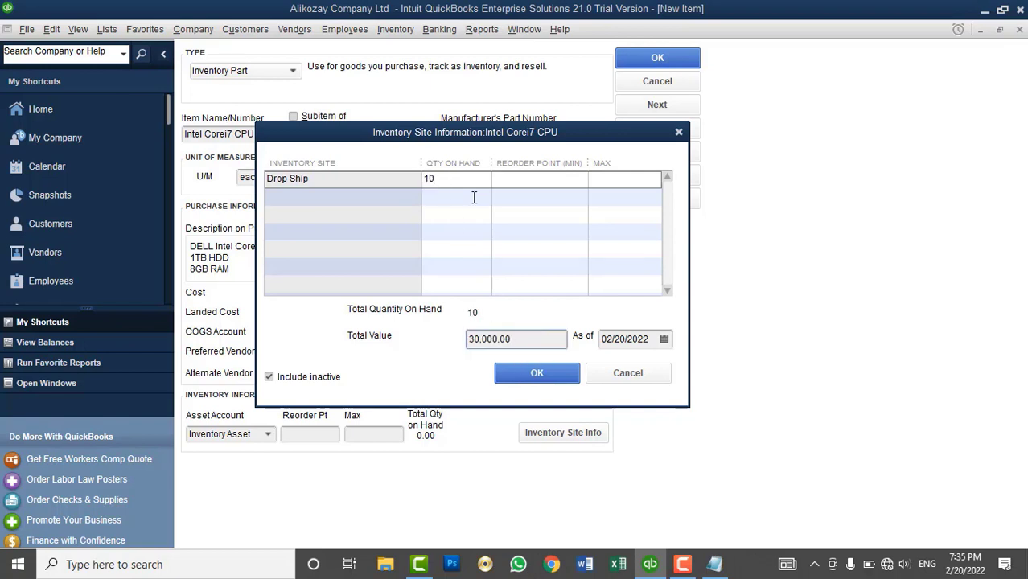
left_click_drag(493, 135, 669, 97)
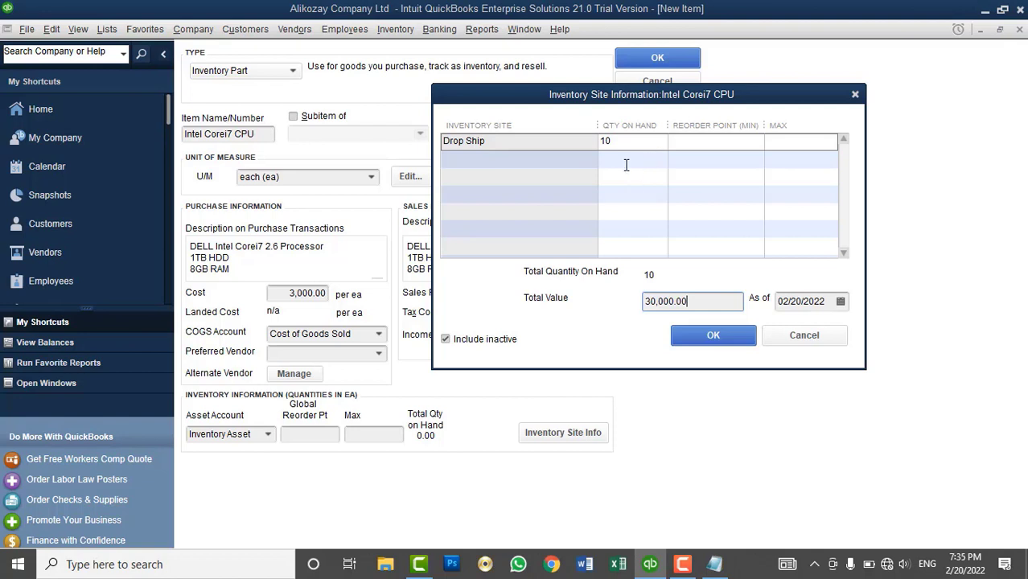
left_click(799, 343)
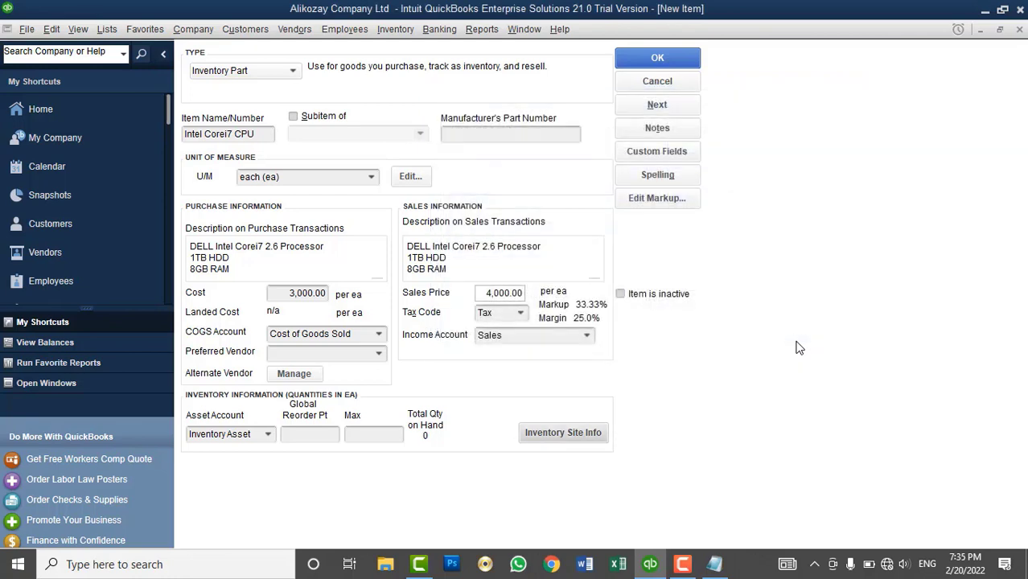
- Set global reorder point 10 and maximum 20, dismissing the max-below-min warning
left_click(322, 434)
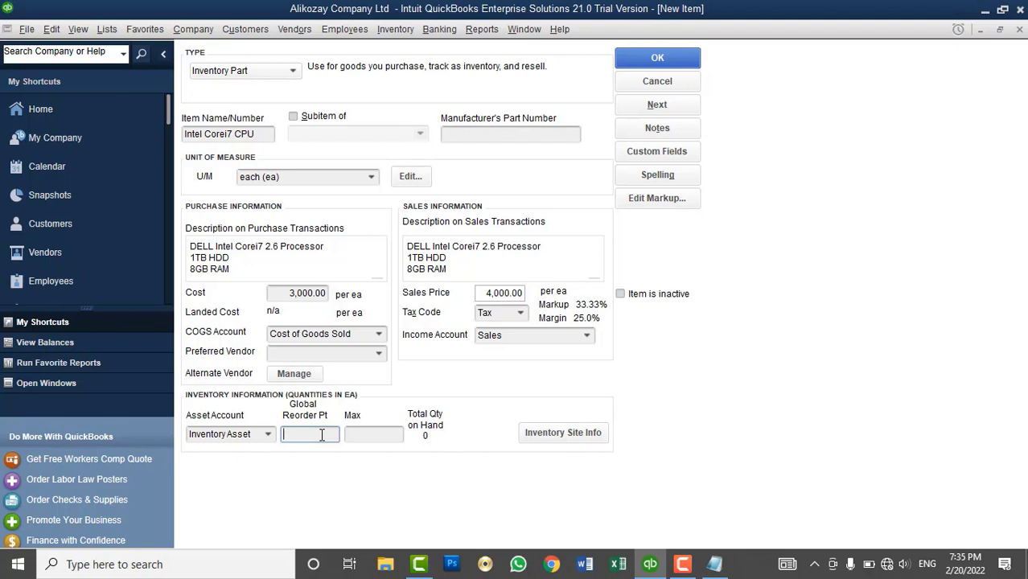
type("20")
left_click(360, 437)
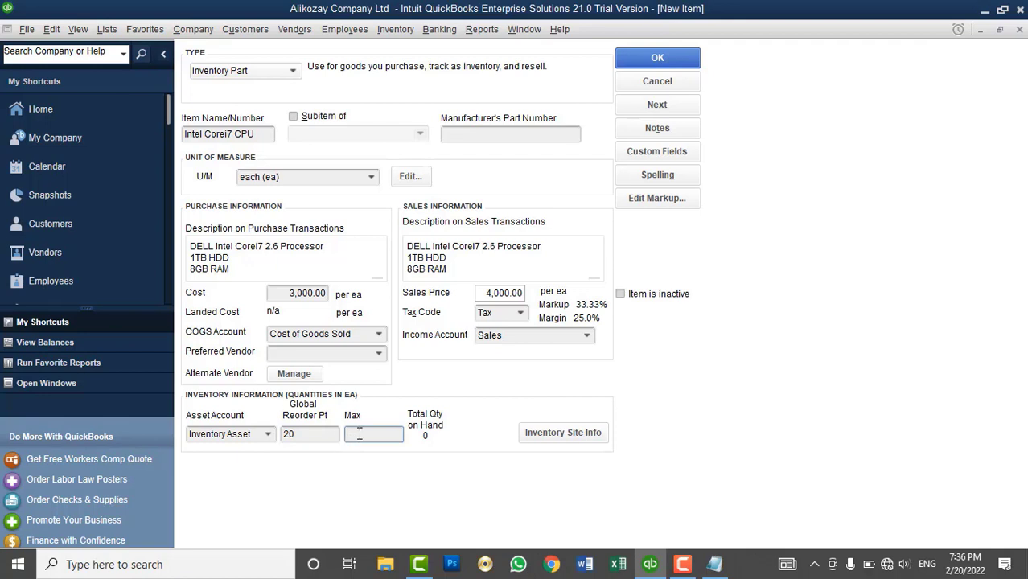
type("20")
left_click(304, 433)
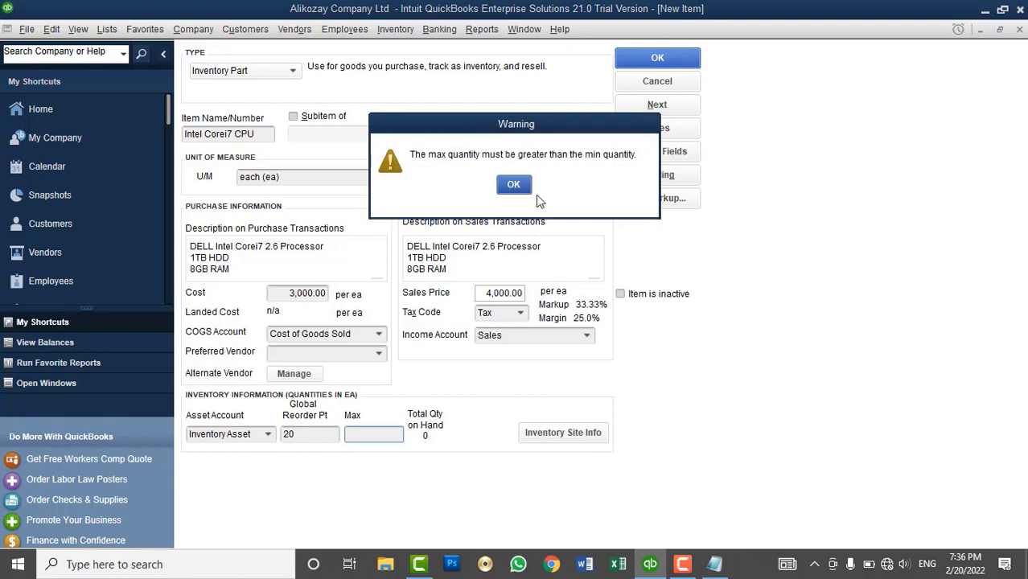
left_click(515, 185)
left_click(302, 432)
type("10")
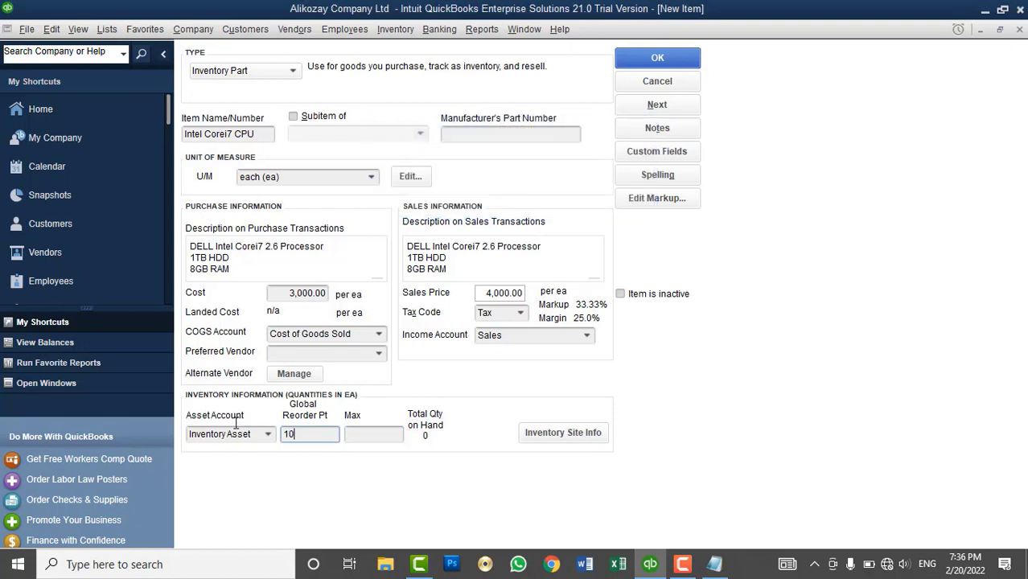
key("Tab")
type("20")
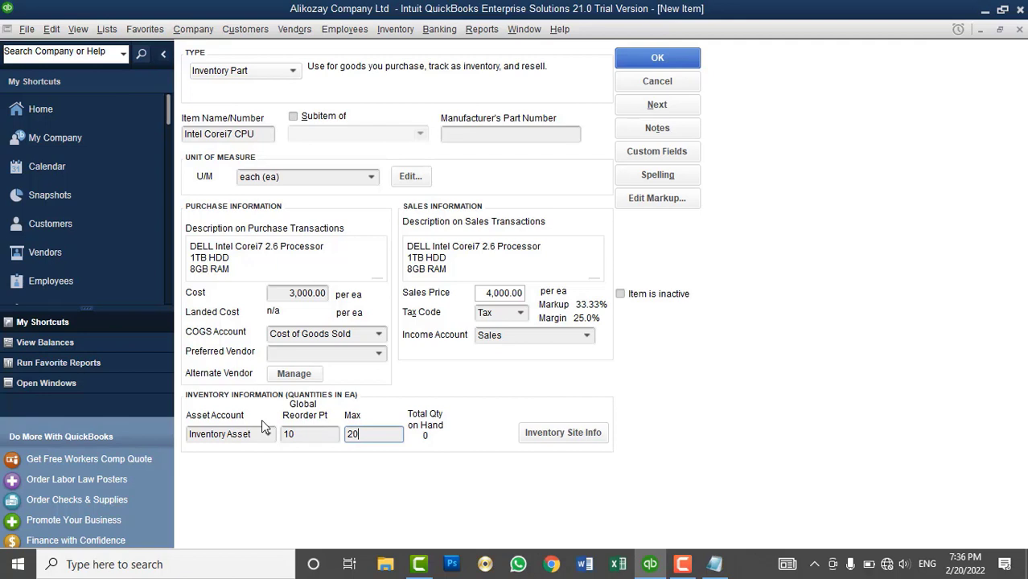
left_click(307, 437)
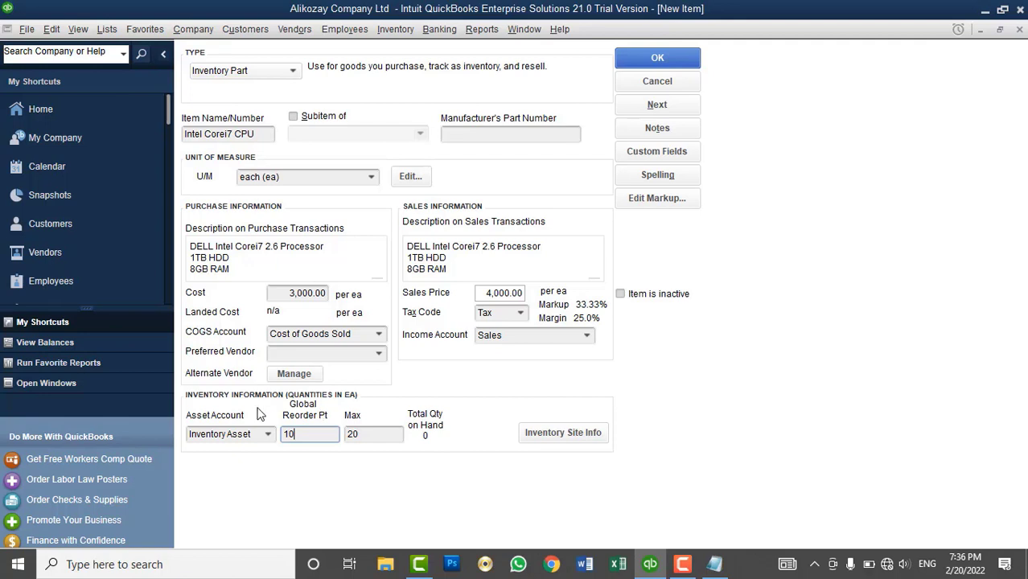
- Record 1 unit on hand at the Drop Ship site
left_click(549, 432)
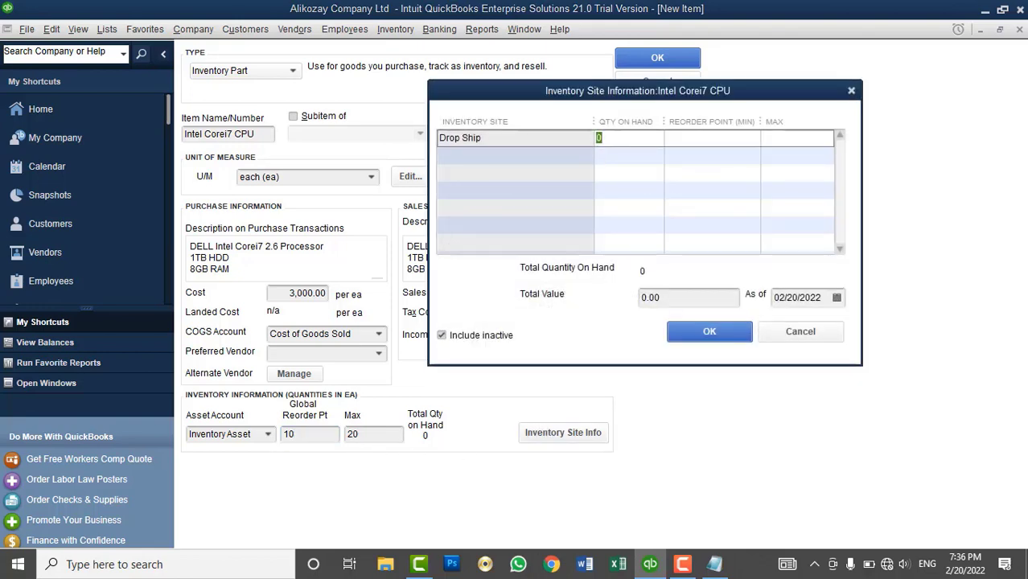
type("1")
left_click(689, 333)
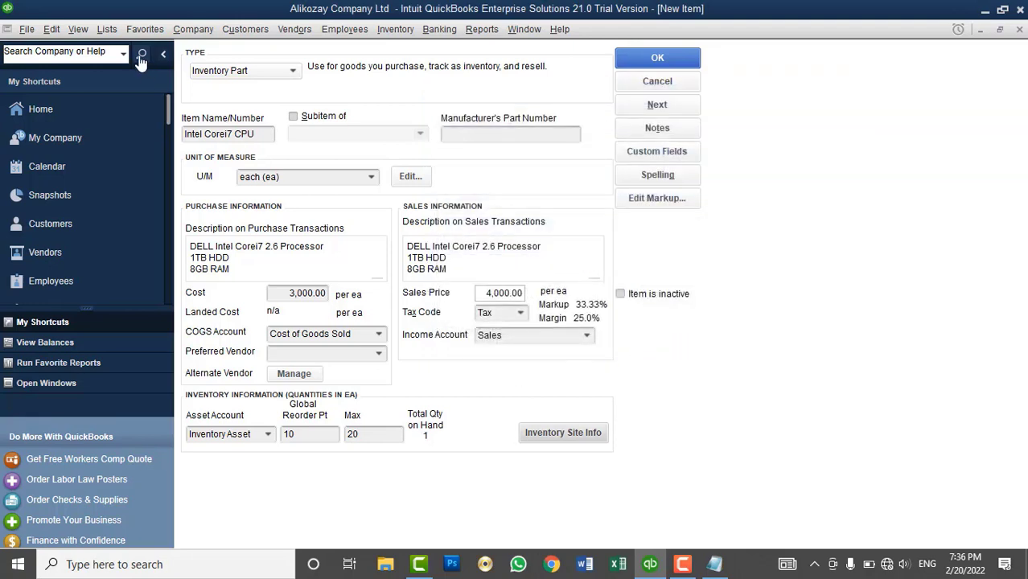
- Look through the Chart of Accounts liability accounts, then close it
key("alt+l")
key("Return")
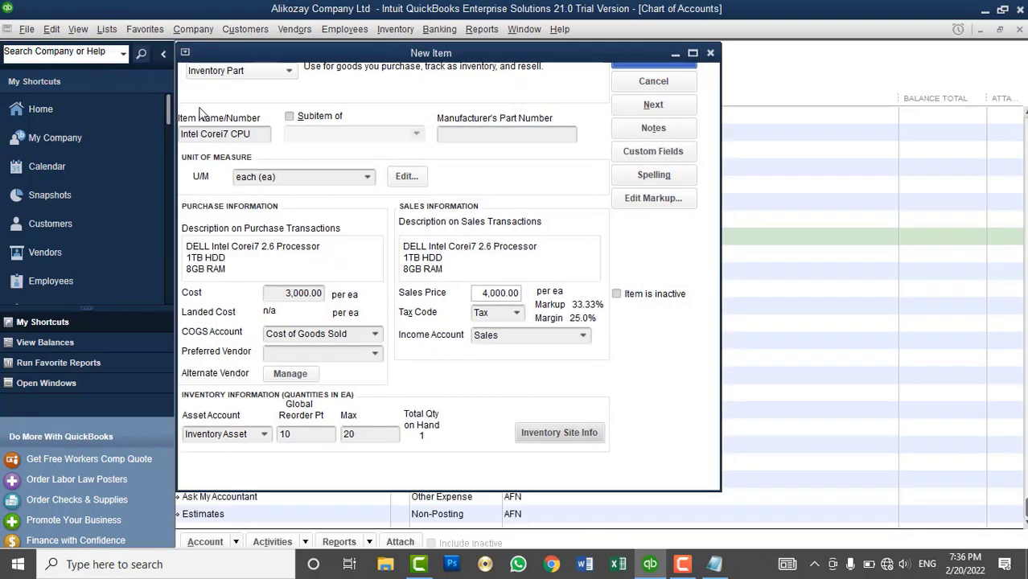
scroll(530, 217, "up", 5)
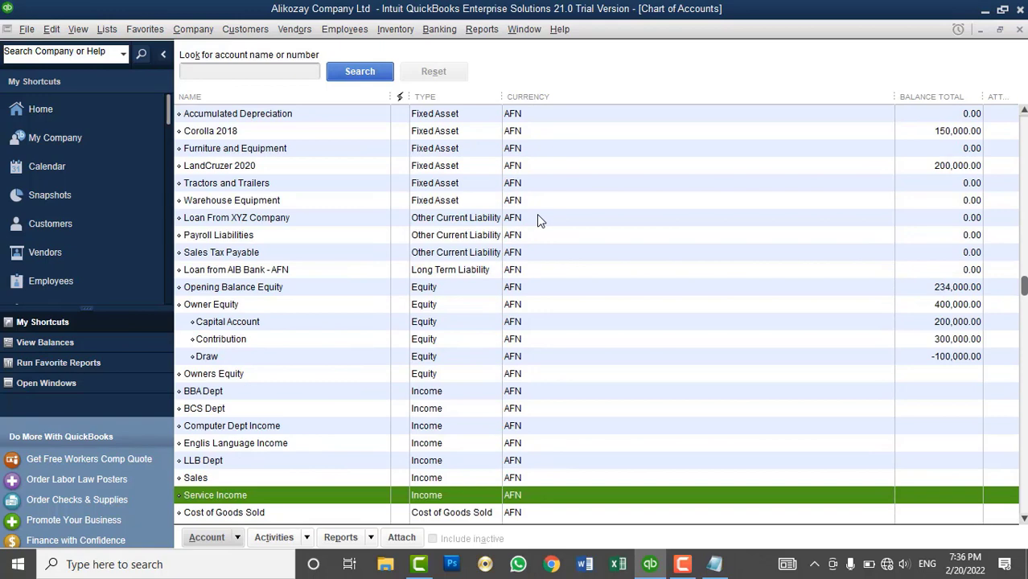
left_click(426, 218)
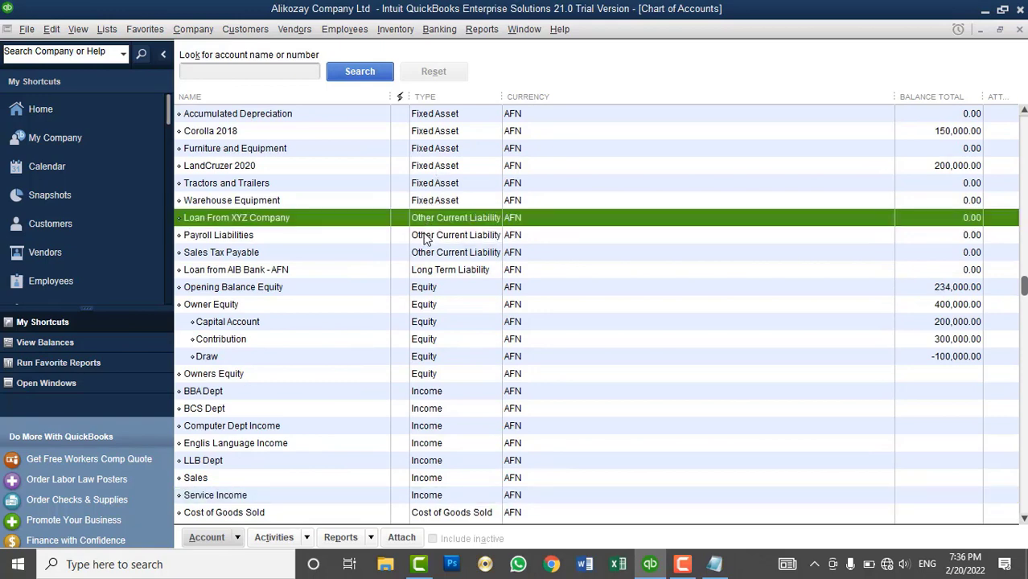
left_click(426, 237)
left_click(427, 252)
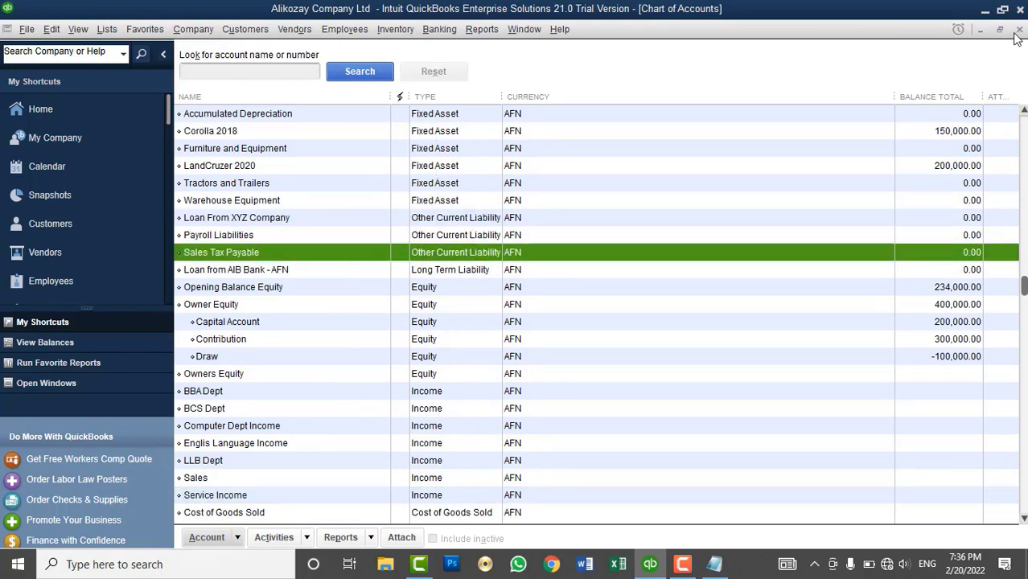
left_click(1018, 31)
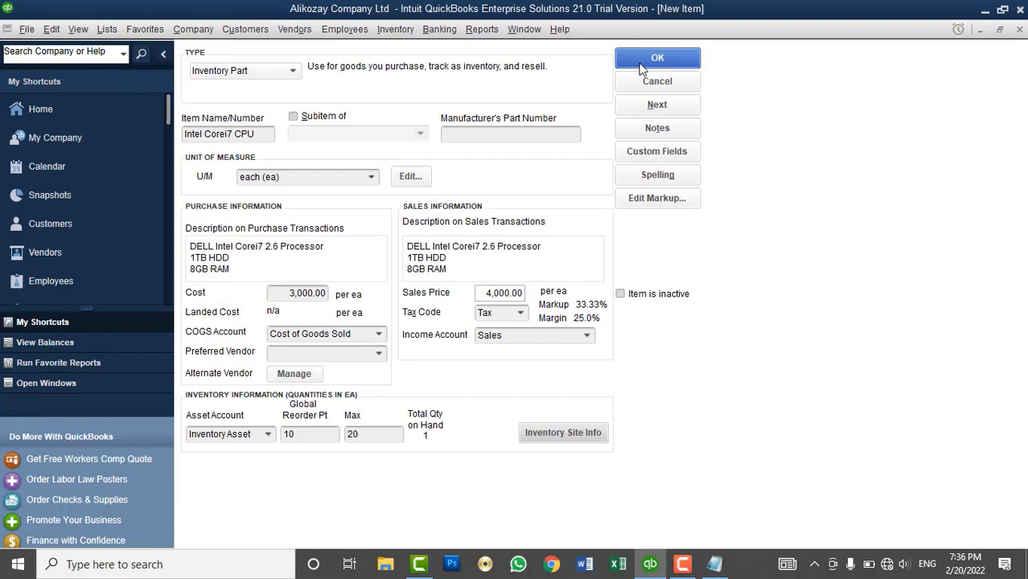
- Save the item, ignoring the HDD spelling flag, and widen the Item List's Type column
left_click(640, 64)
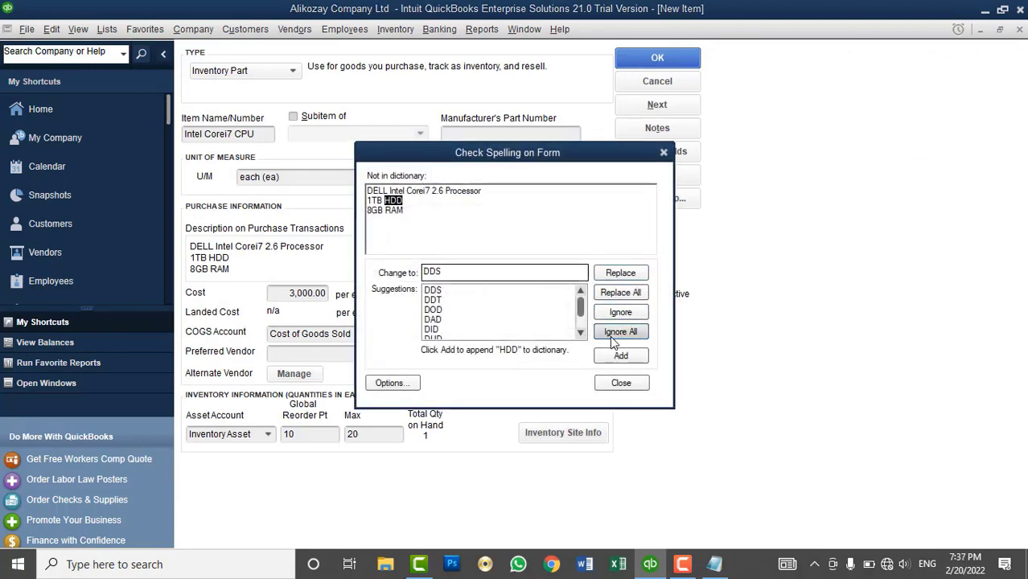
left_click(609, 335)
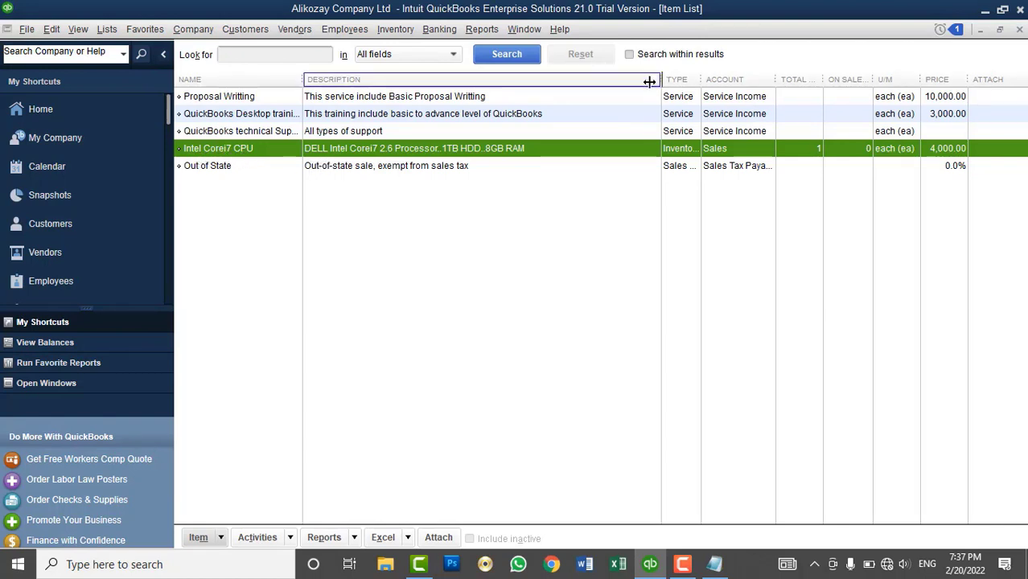
left_click_drag(649, 81, 694, 79)
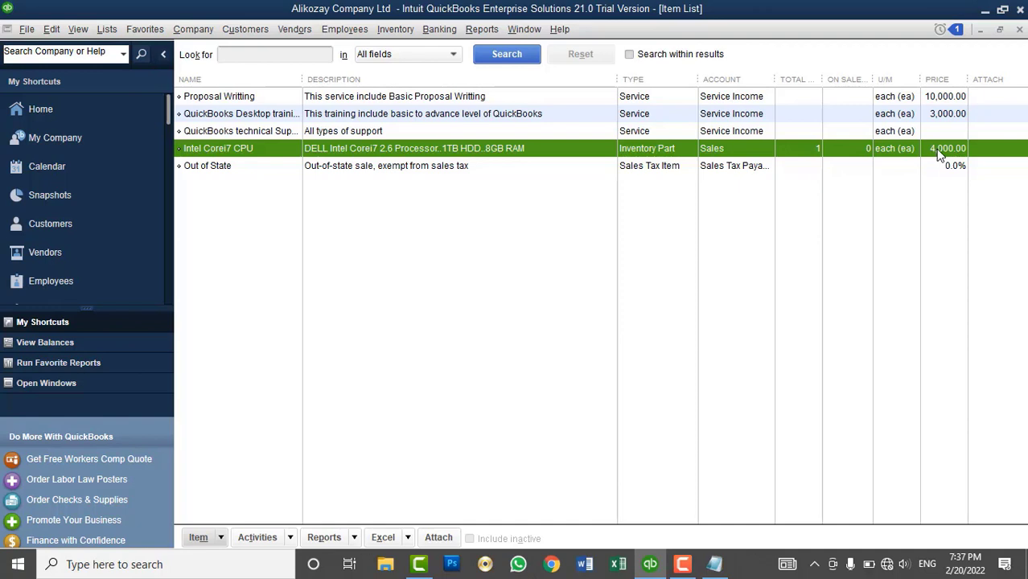
- Close the Item List and select Inventory Asset in the Chart of Accounts
left_click(1018, 30)
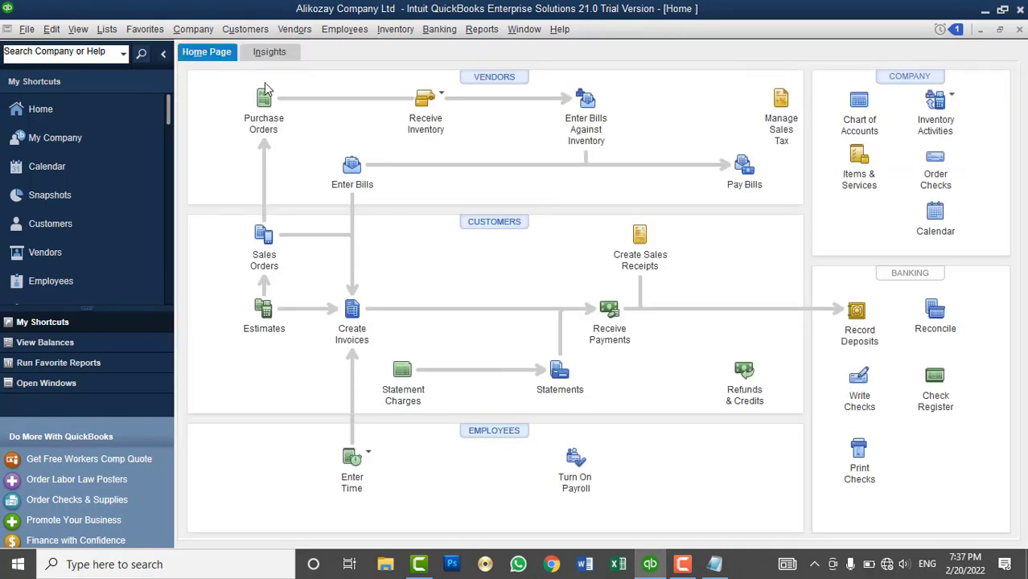
left_click(99, 29)
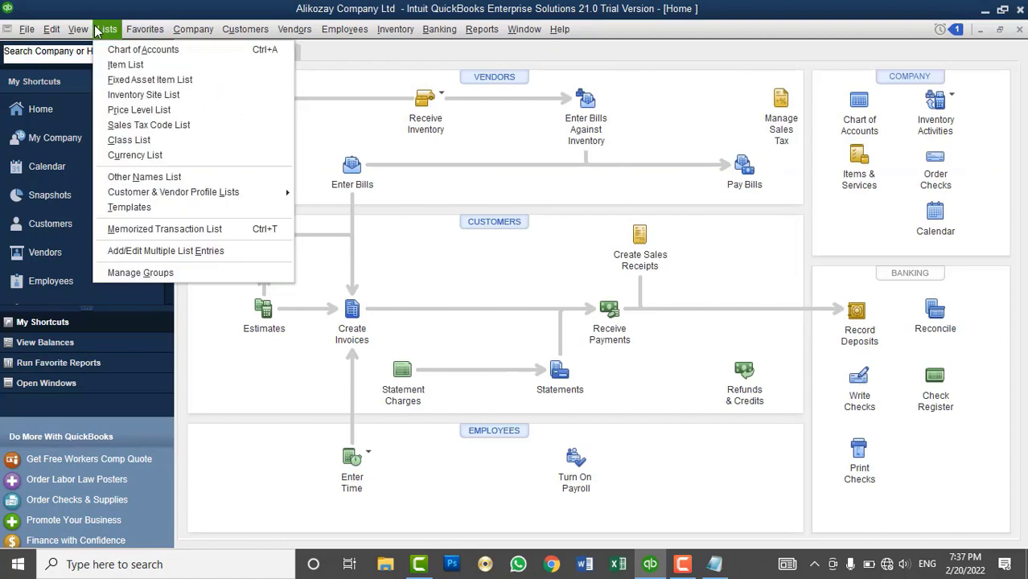
left_click(138, 49)
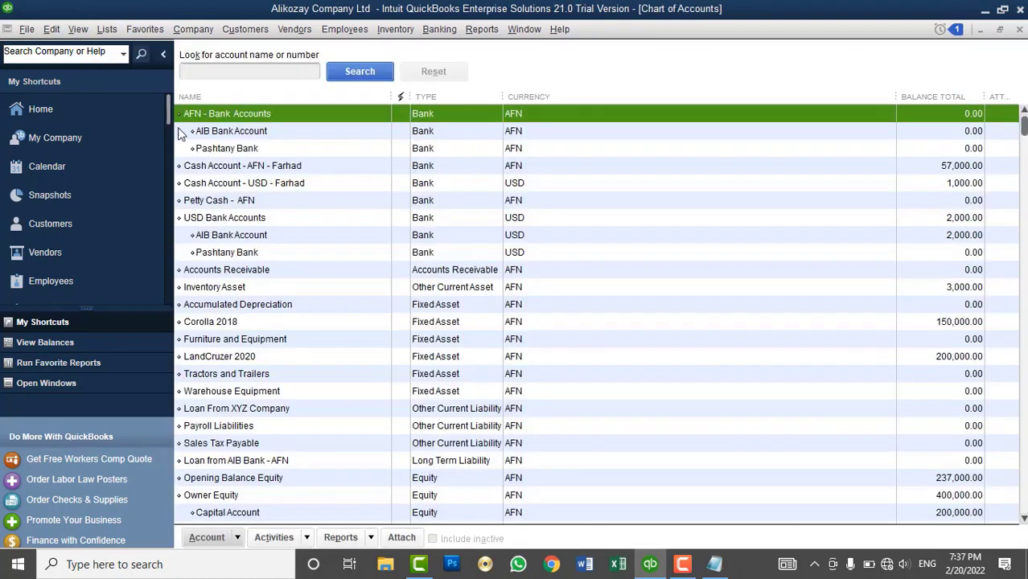
left_click(431, 292)
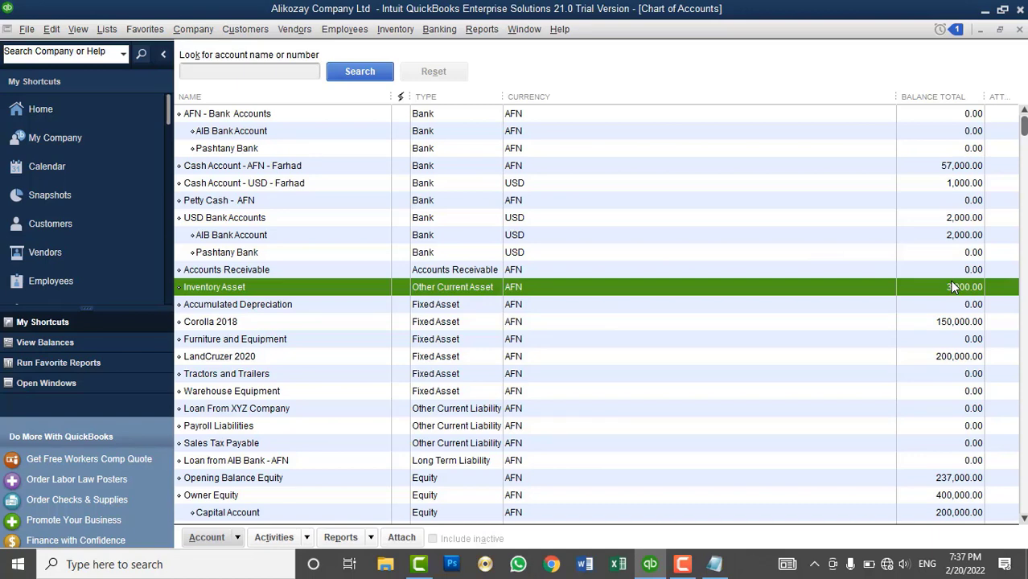
left_click(482, 30)
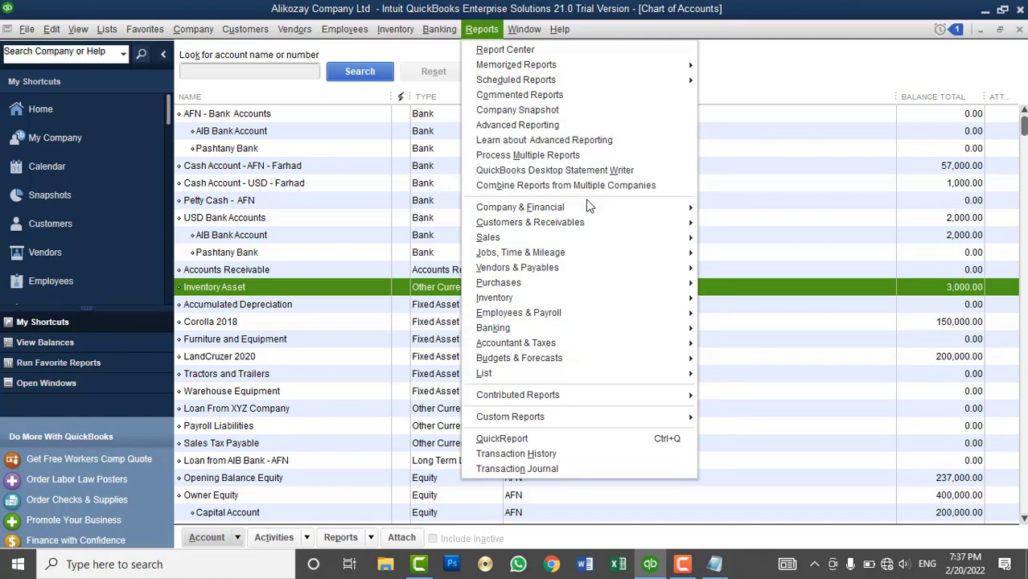
- Run the Balance Sheet Standard report to check the 3,000.00 Inventory Asset, then close it
mouse_move(587, 204)
left_click(789, 432)
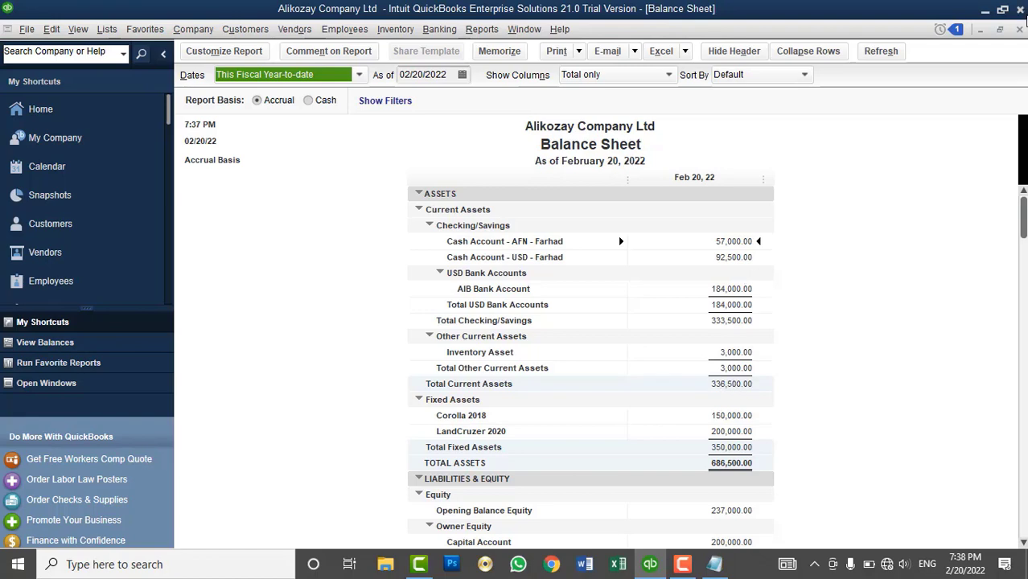
left_click(1020, 29)
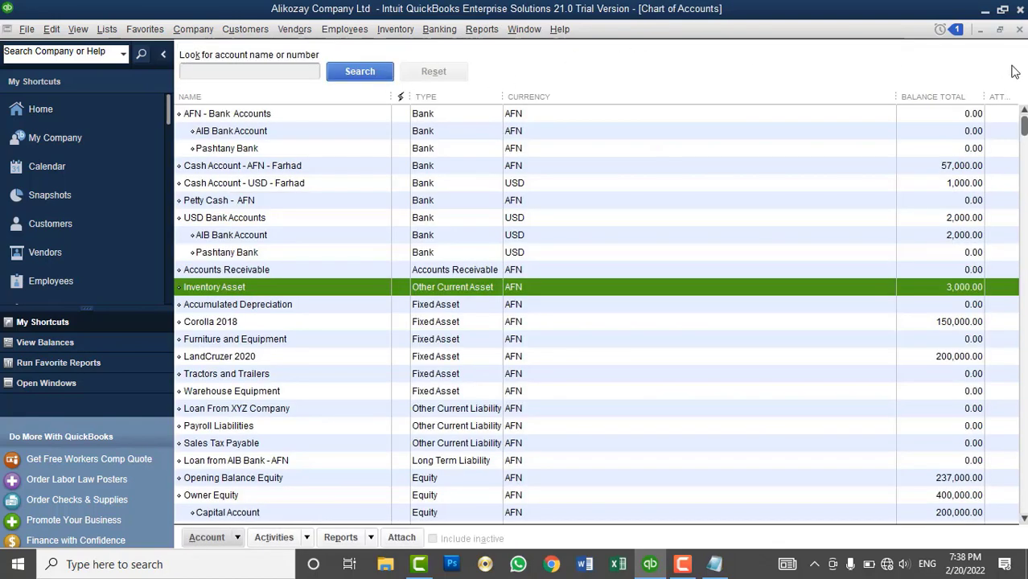
- Close the Chart of Accounts and return to the Item List showing Intel Corei7 CPU
left_click(1020, 29)
left_click(137, 32)
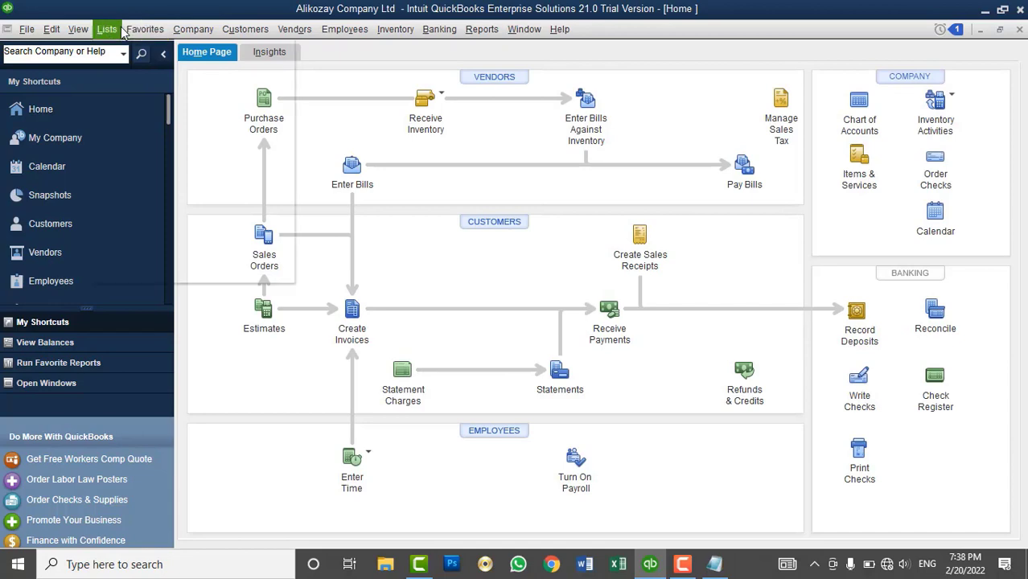
left_click(107, 29)
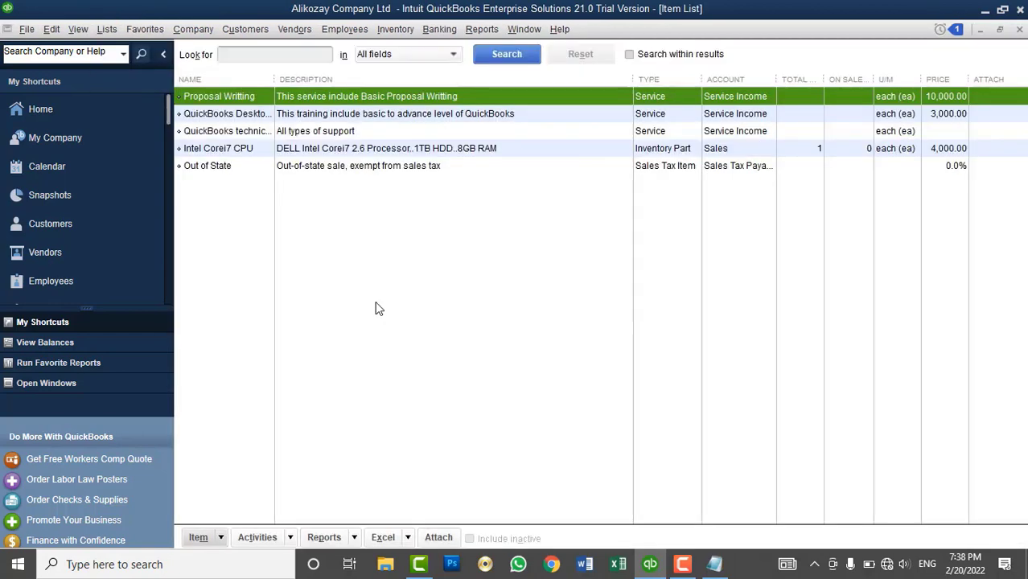